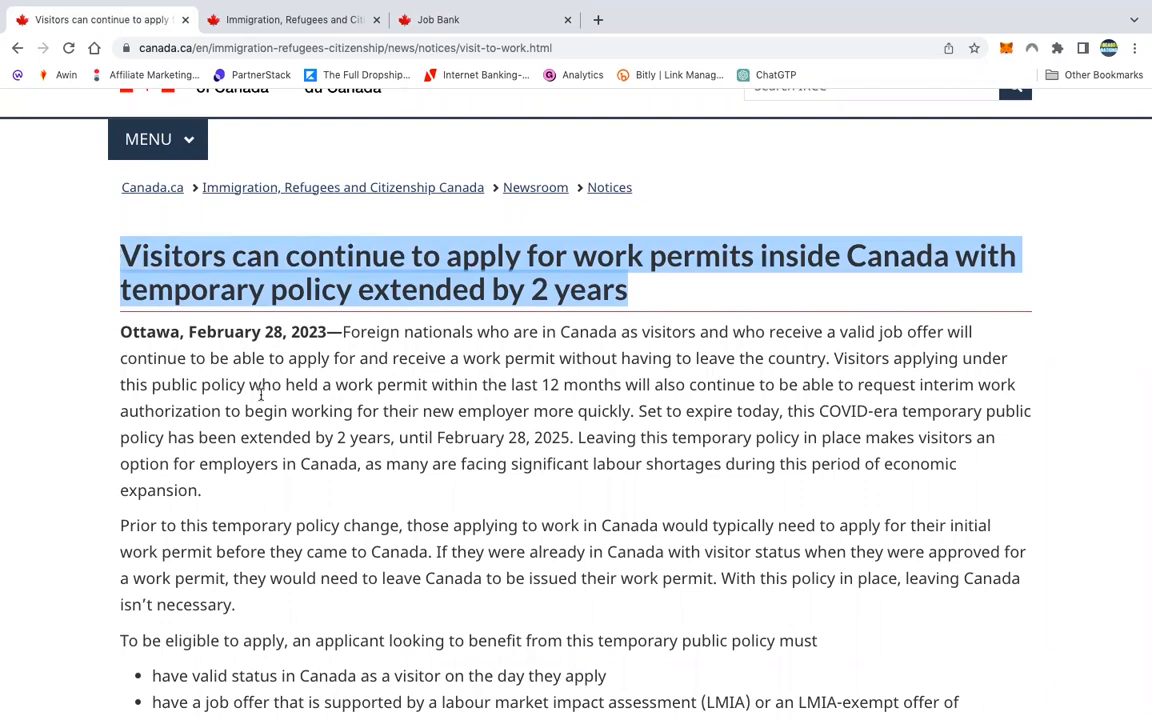
# Review the visitor work permit notice, highlighting its publication date, the eligibility requirements and the policy's extended end date
pyautogui.moveTo(327, 332); pyautogui.dragTo(96, 337)
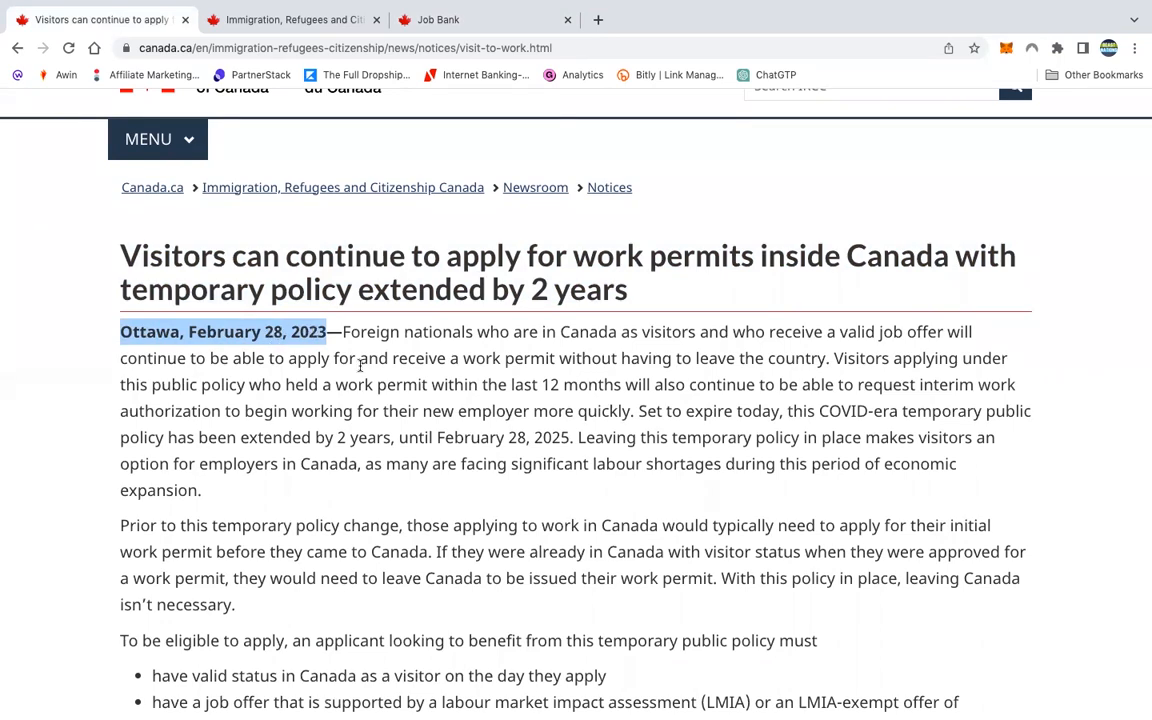
pyautogui.scroll(-4, 507, 480)
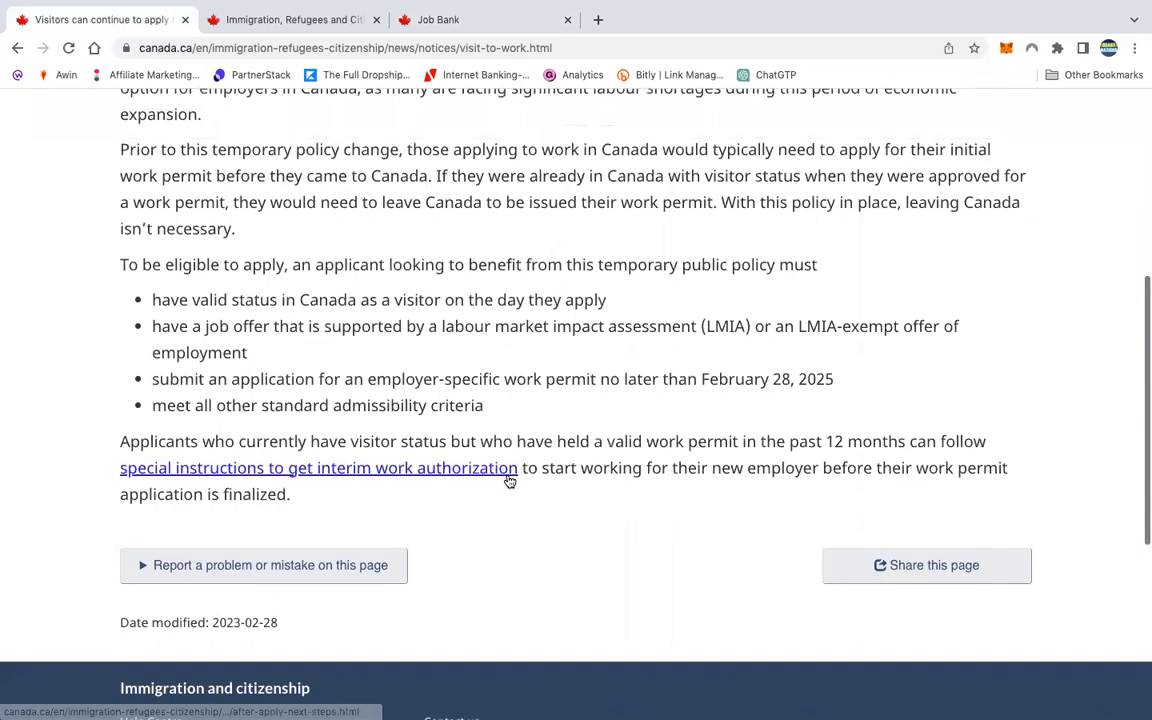
pyautogui.moveTo(118, 262); pyautogui.dragTo(603, 410)
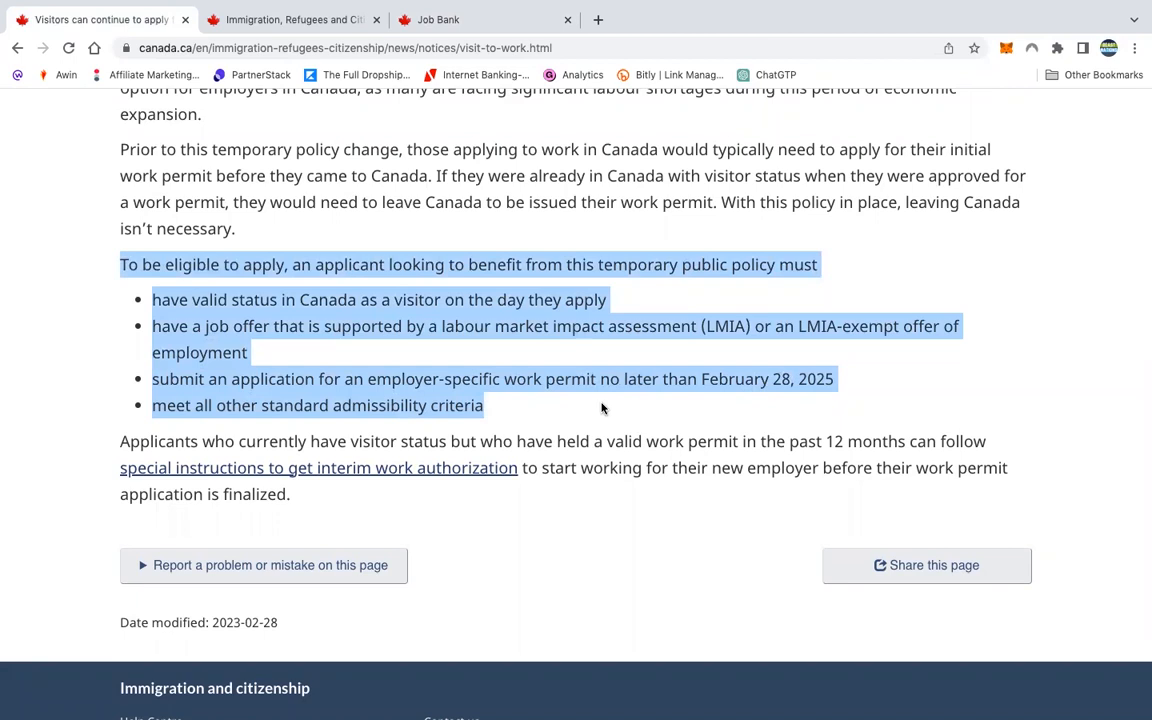
pyautogui.scroll(1, 603, 408)
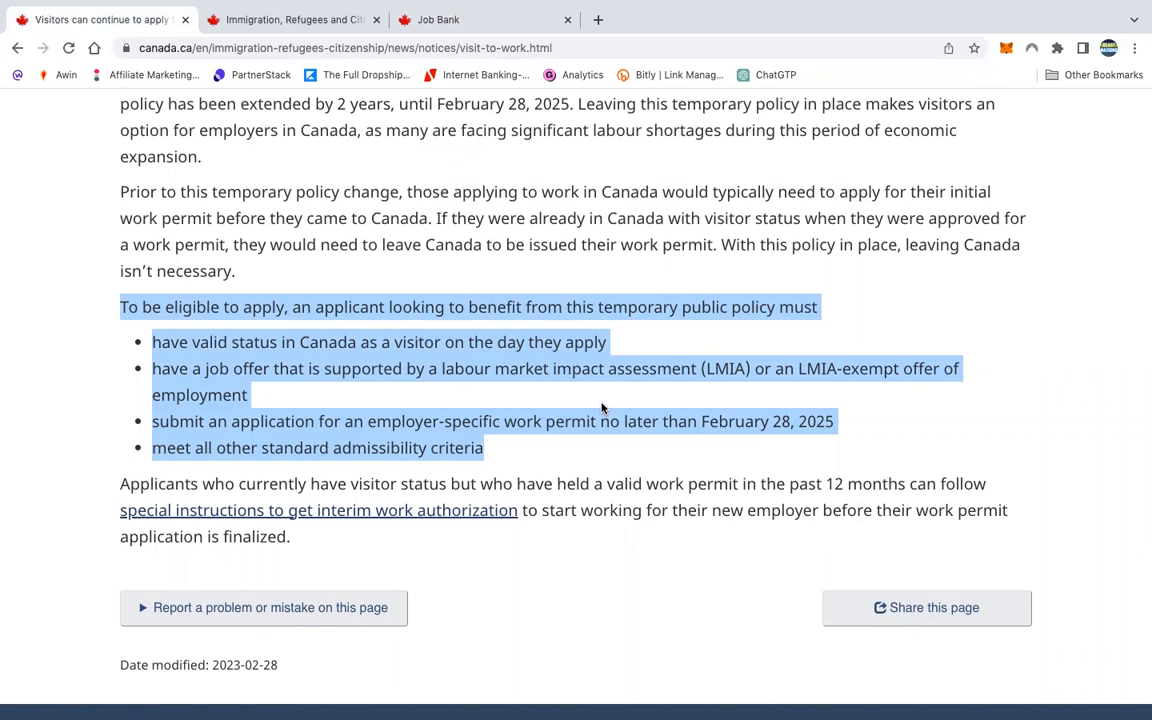
pyautogui.scroll(5, 601, 407)
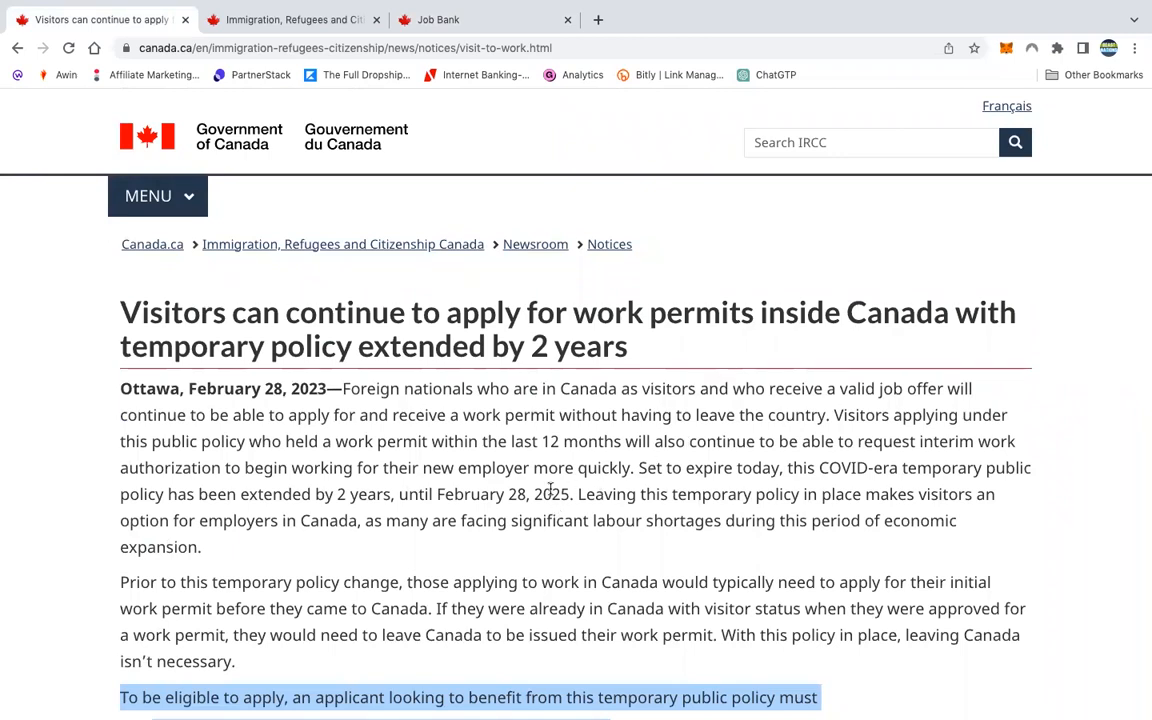
pyautogui.moveTo(571, 490); pyautogui.dragTo(438, 493)
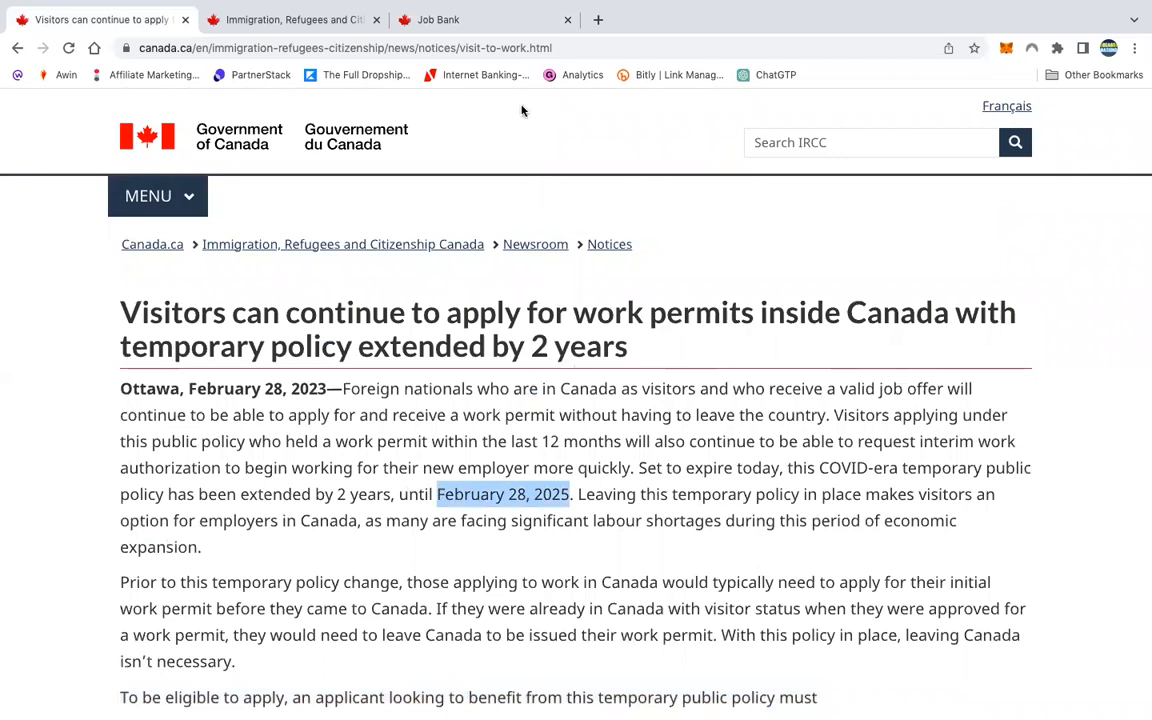
# Switch to the Job Bank site and open its resource page for foreign candidates from outside Canada
pyautogui.click(471, 28)
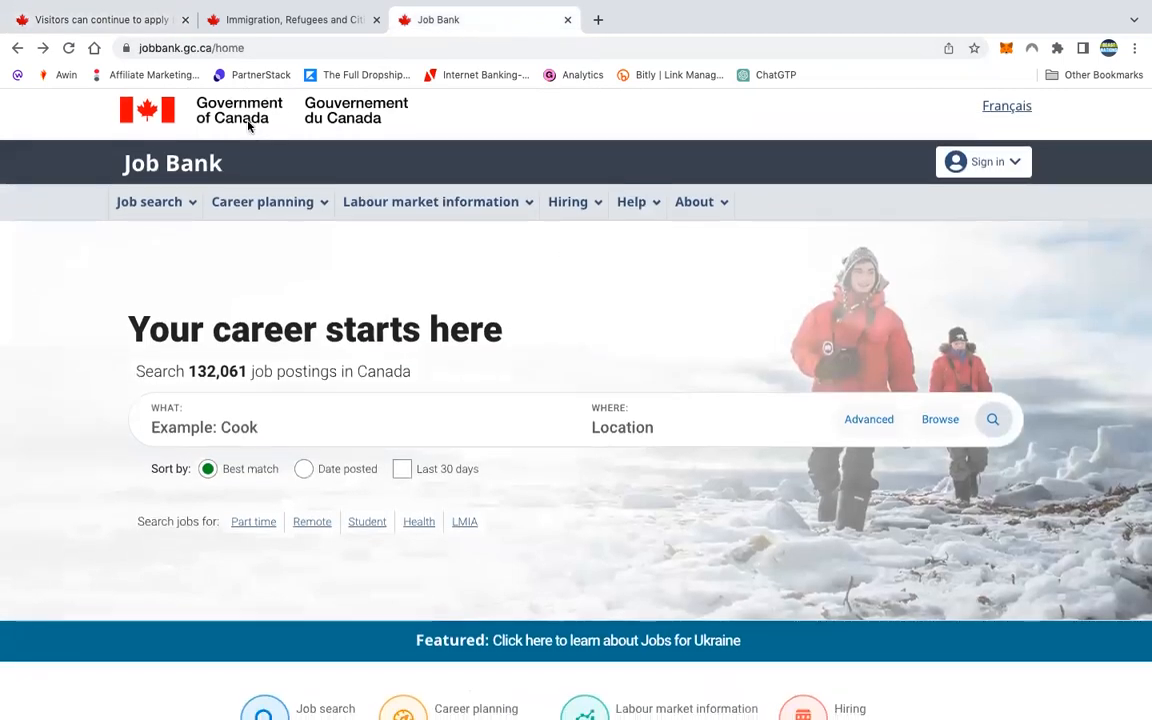
pyautogui.scroll(-1, 539, 340)
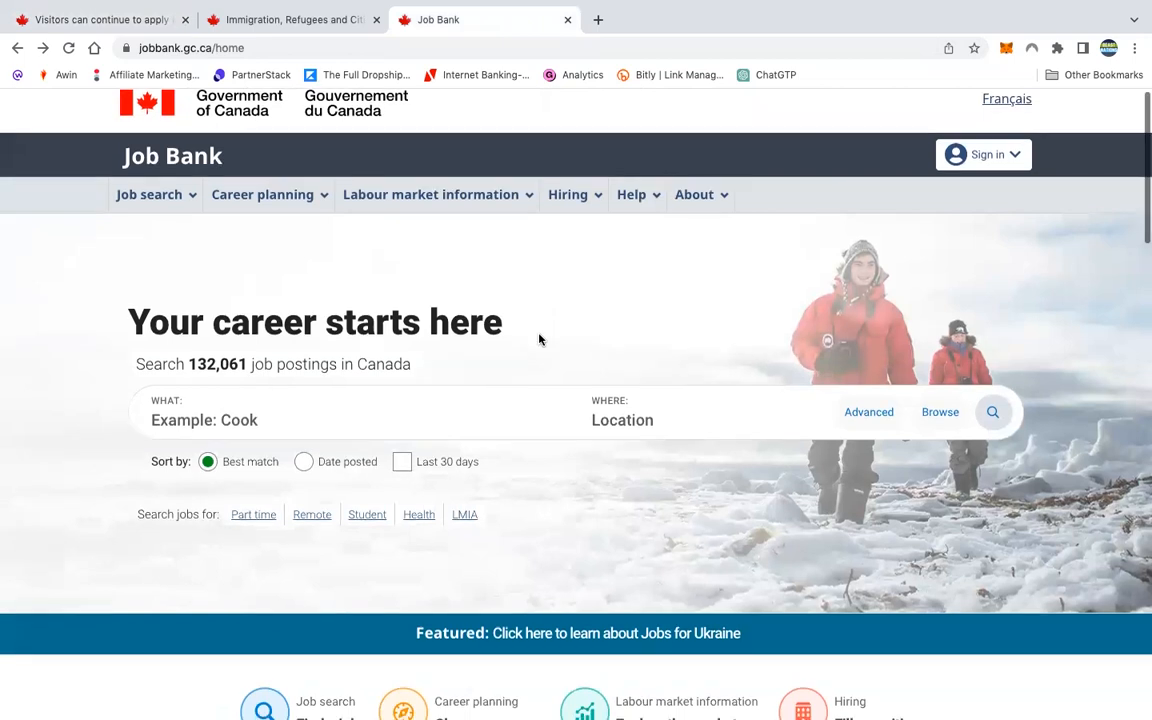
pyautogui.scroll(-3, 539, 340)
pyautogui.scroll(3, 539, 340)
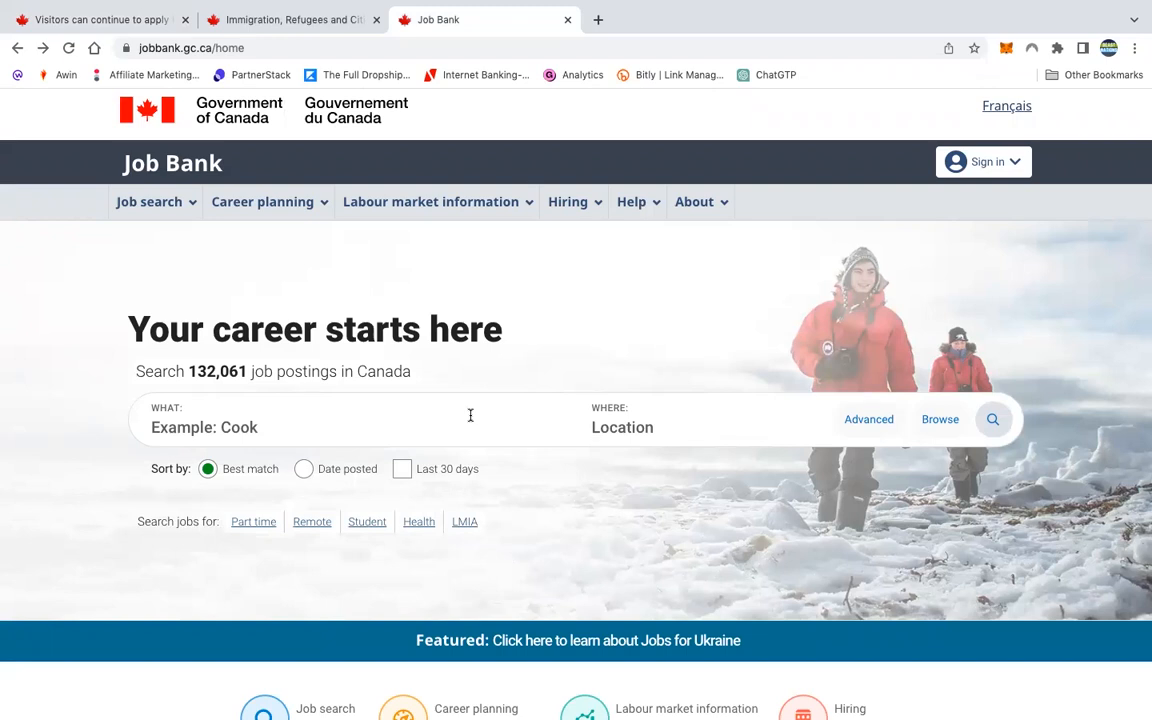
pyautogui.scroll(-3, 470, 415)
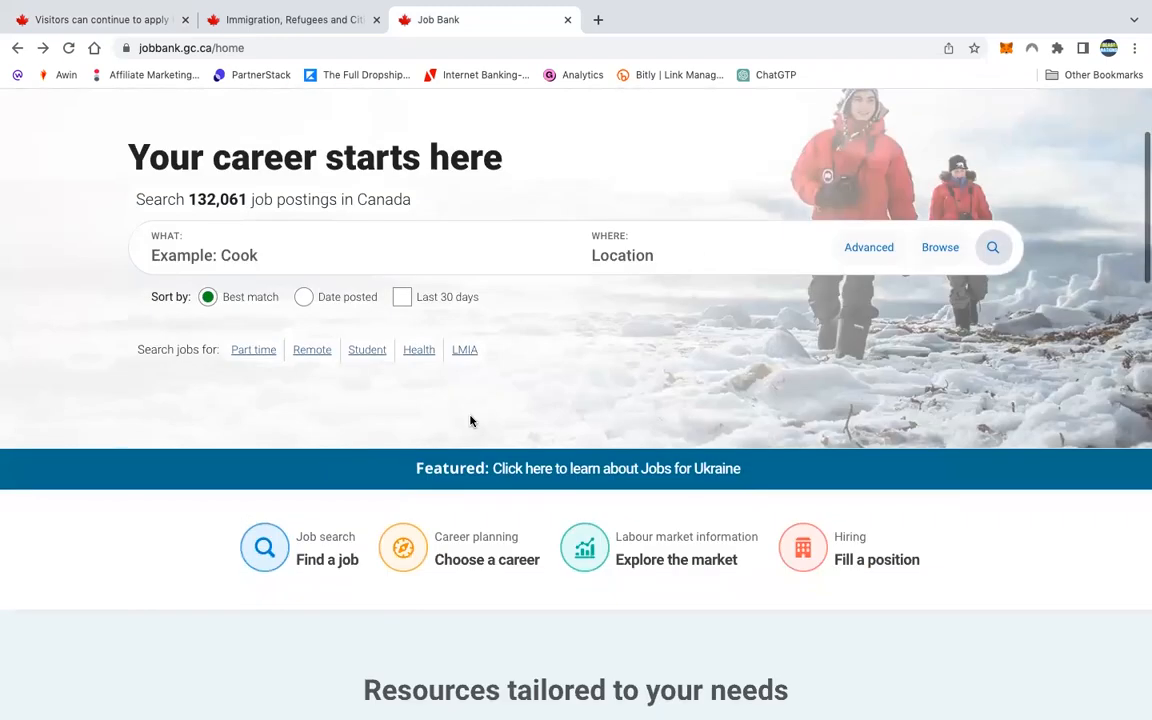
pyautogui.scroll(1, 470, 421)
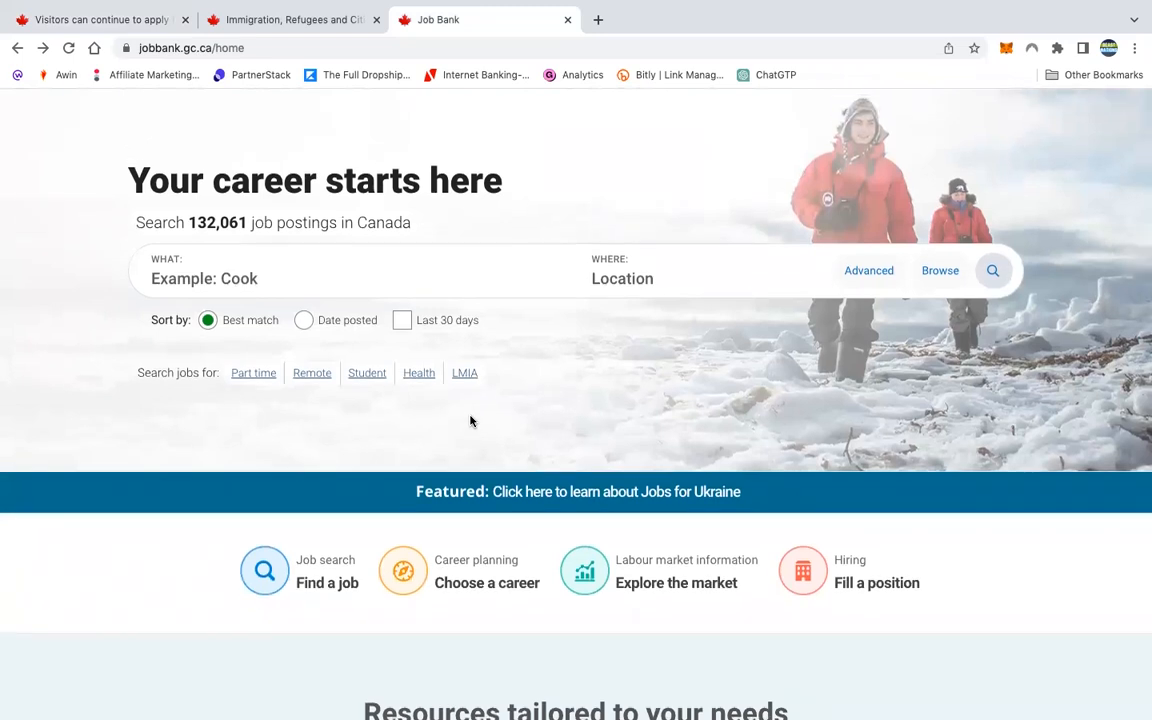
pyautogui.scroll(-9, 470, 421)
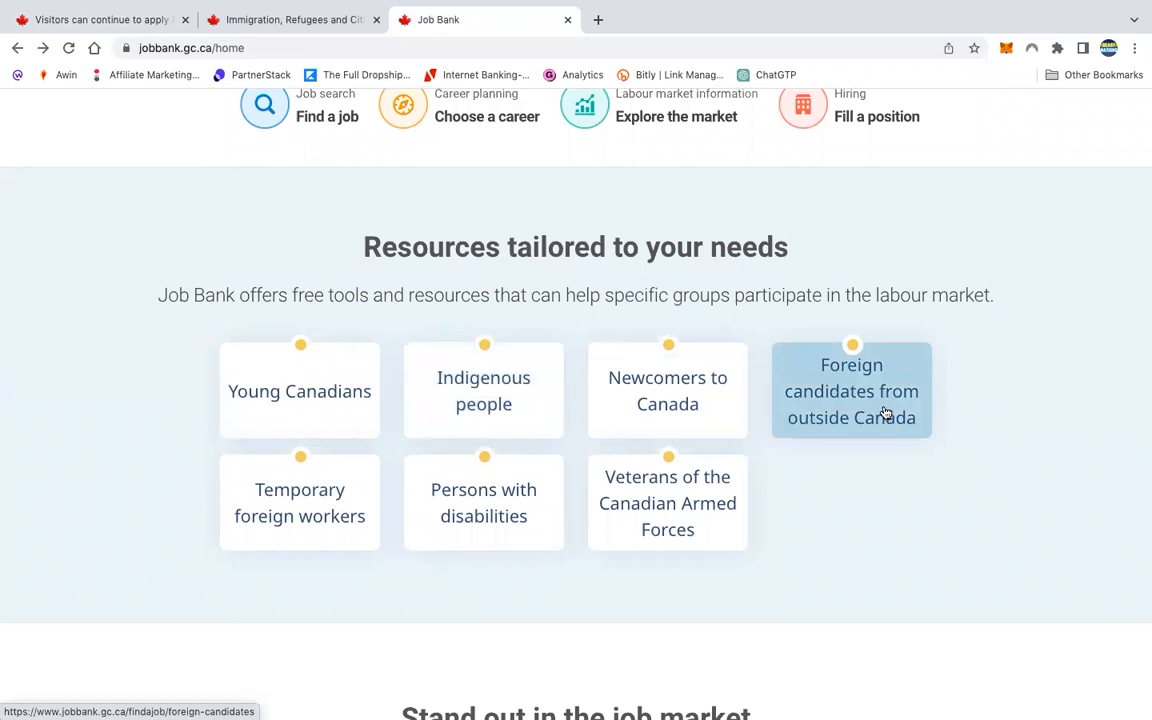
pyautogui.click(884, 413)
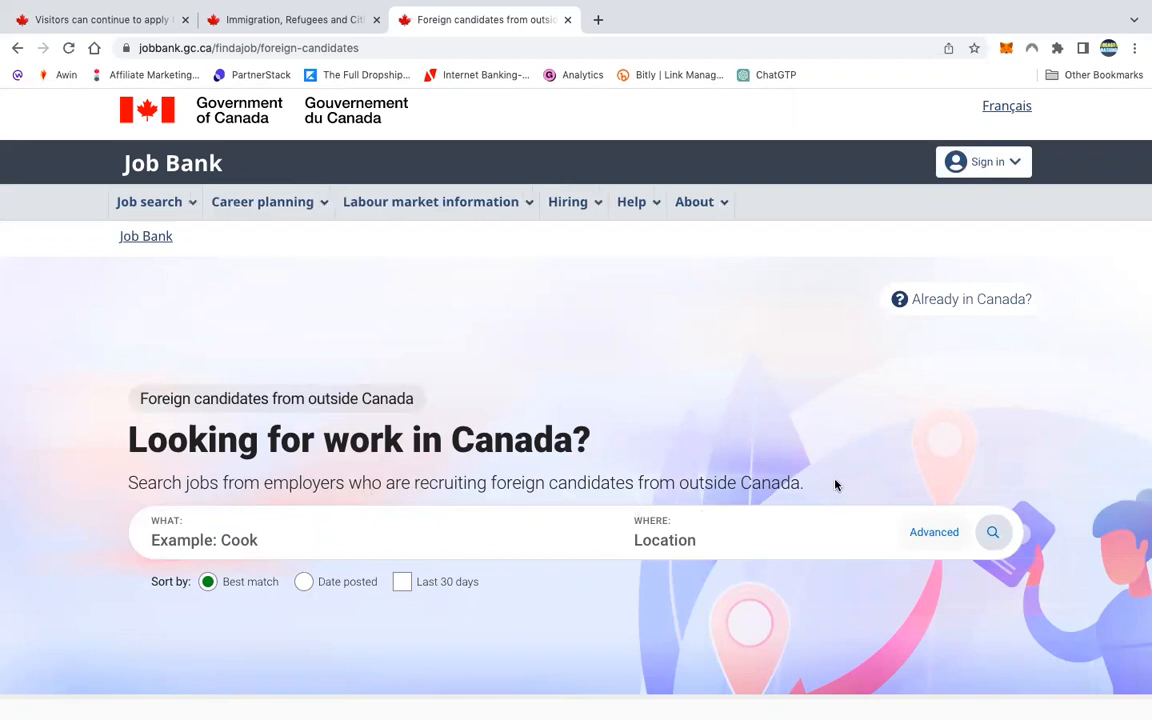
# Highlight the sentence about searching jobs from employers who are recruiting foreign candidates from outside Canada
pyautogui.moveTo(832, 482); pyautogui.dragTo(114, 494)
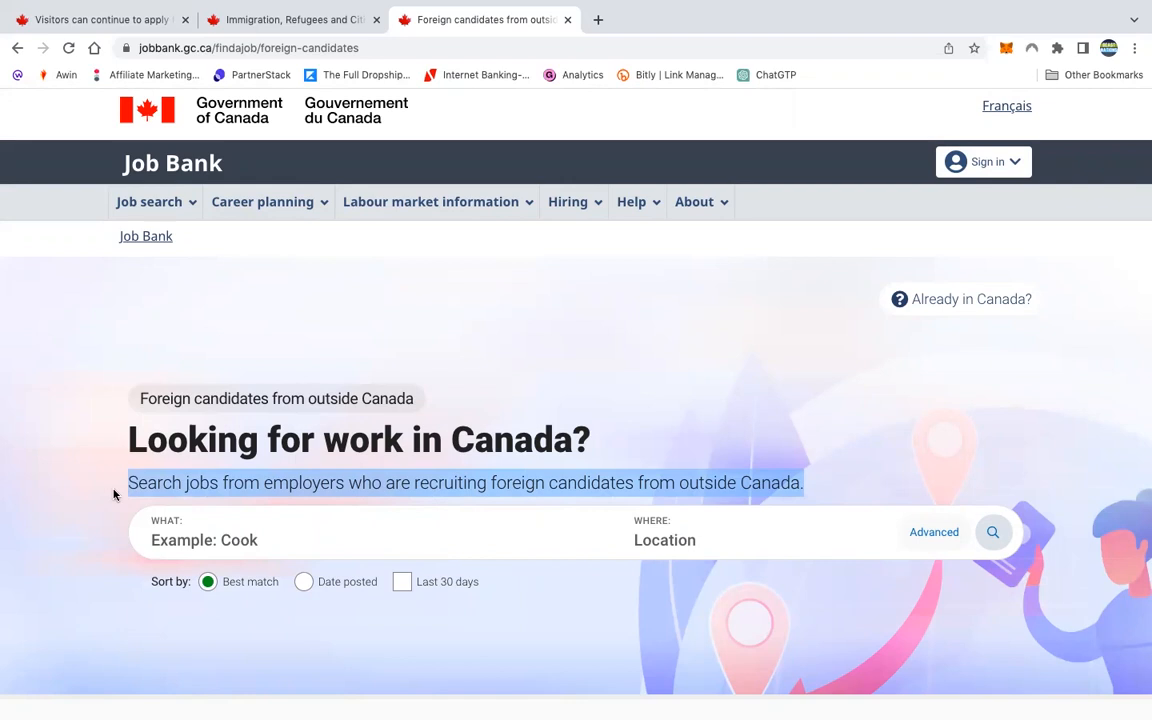
pyautogui.scroll(-1, 773, 396)
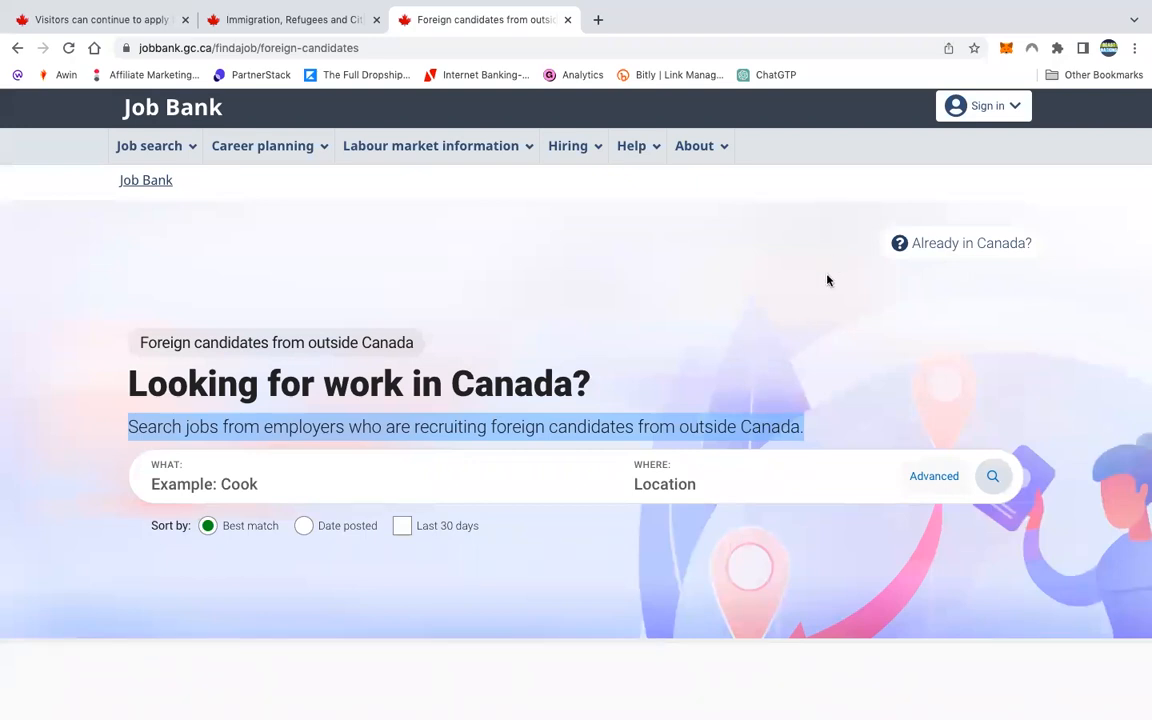
pyautogui.scroll(1, 805, 263)
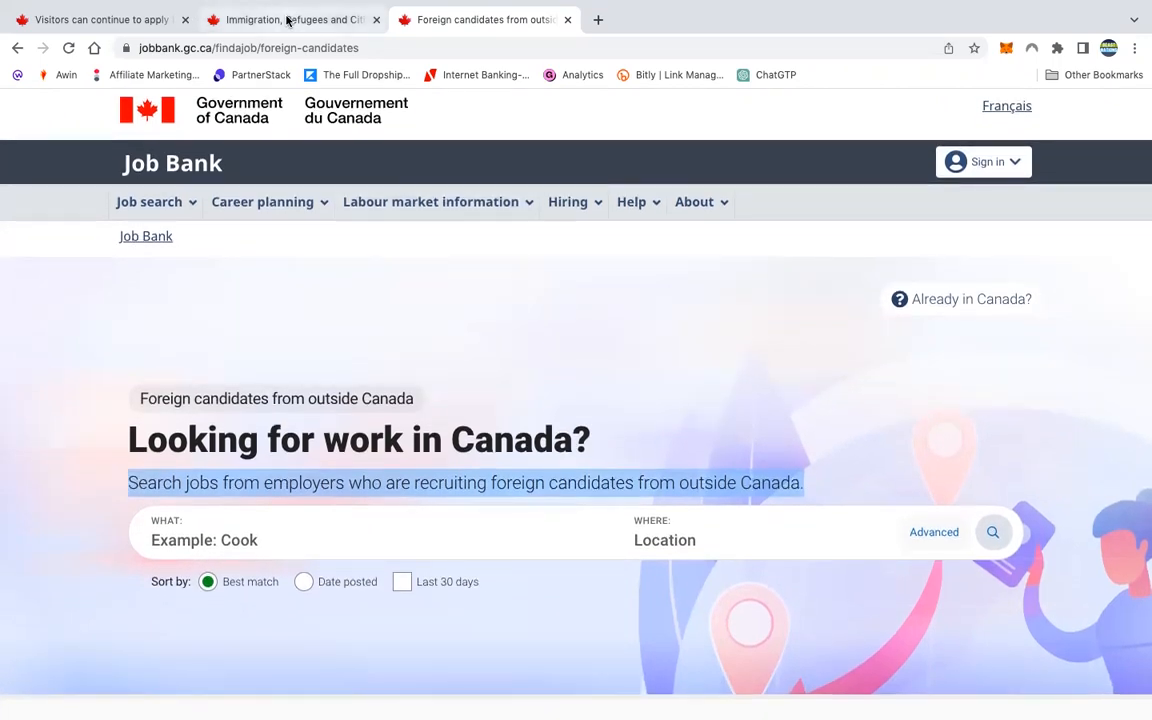
# Open the English Immigration and citizenship site and go through Visit to the page on applying for a visitor visa
pyautogui.click(287, 21)
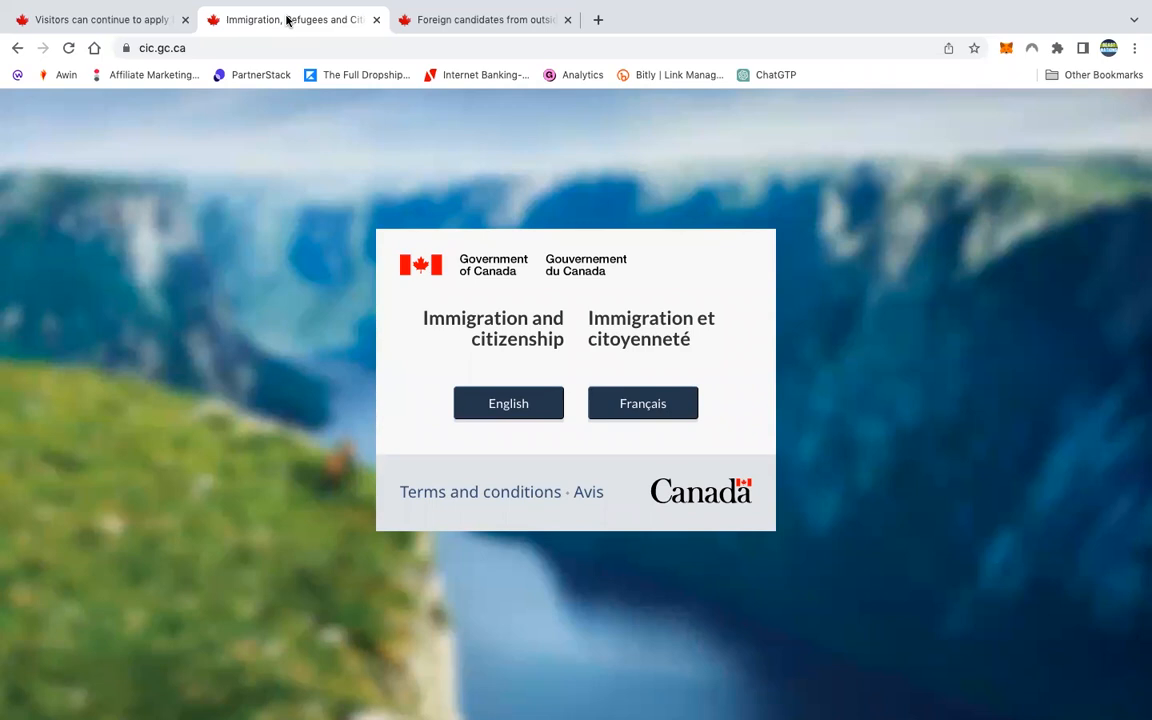
pyautogui.click(520, 405)
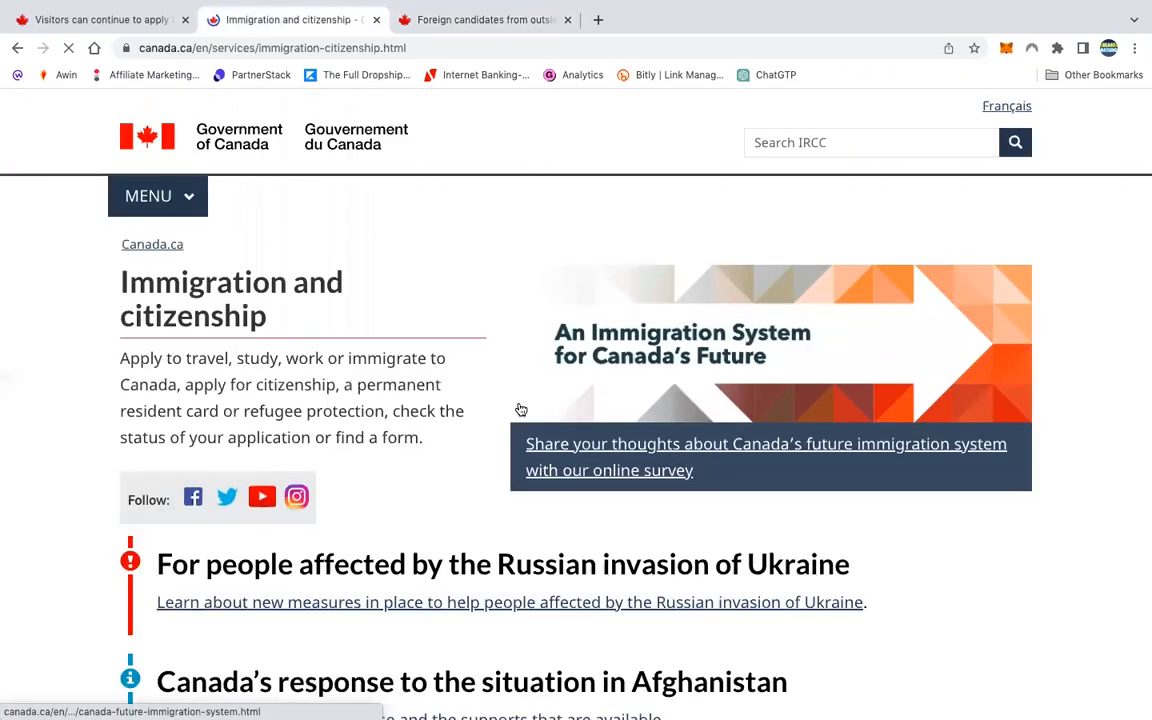
pyautogui.scroll(-5, 520, 410)
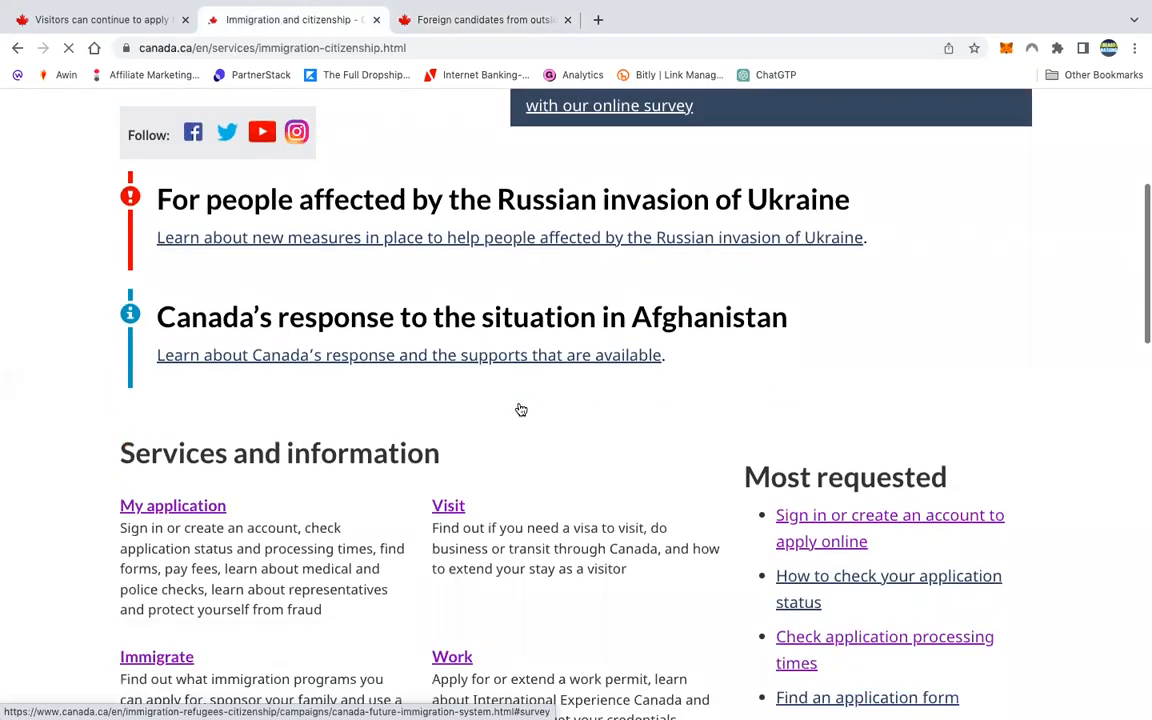
pyautogui.scroll(-1, 460, 335)
pyautogui.click(452, 333)
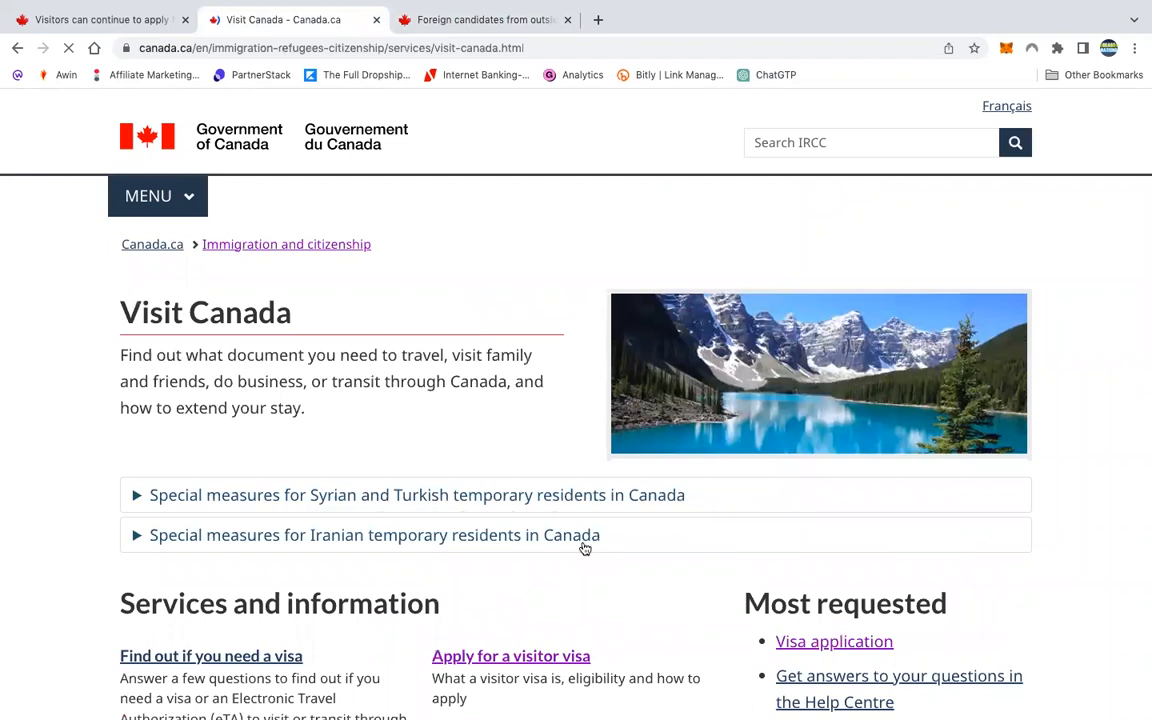
pyautogui.scroll(-2, 583, 548)
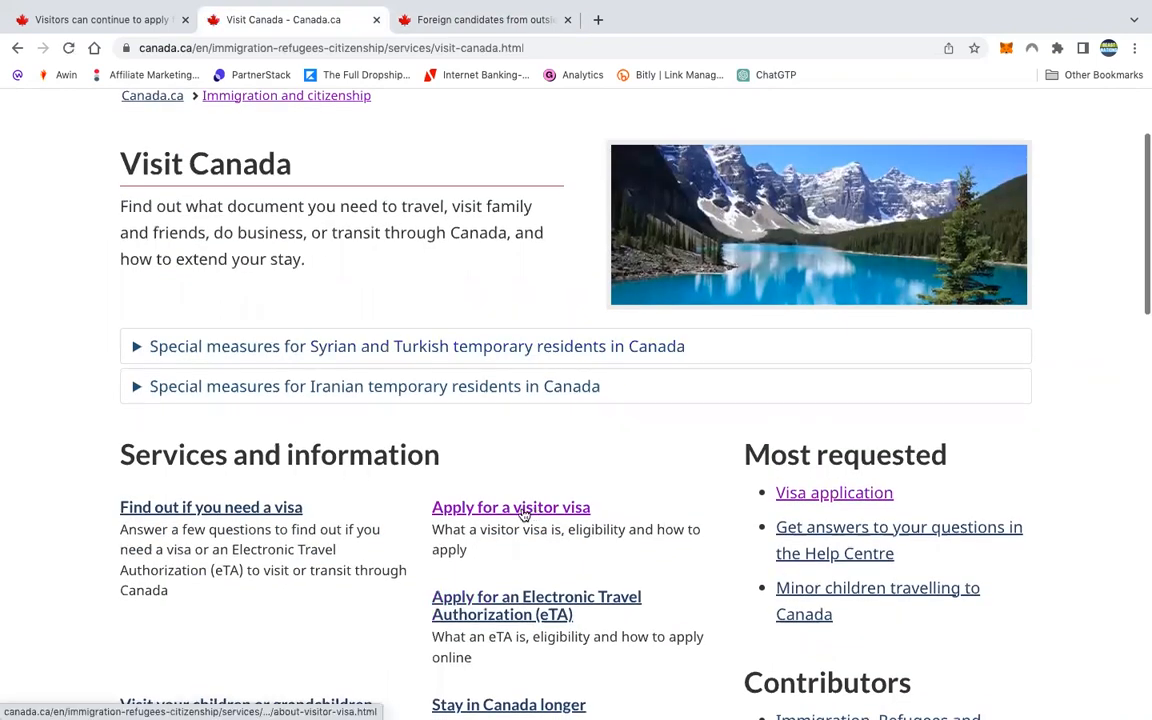
pyautogui.click(524, 510)
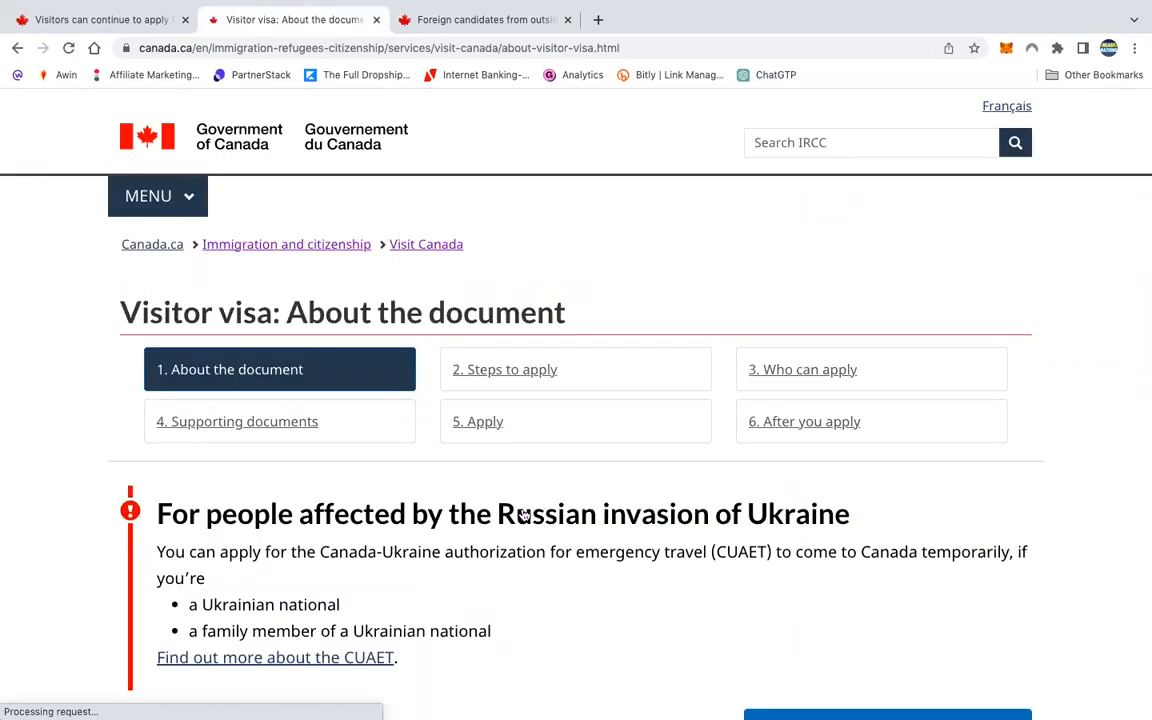
# Examine the fees, processing time and length-of-stay information on the visitor visa page
pyautogui.scroll(-6, 524, 512)
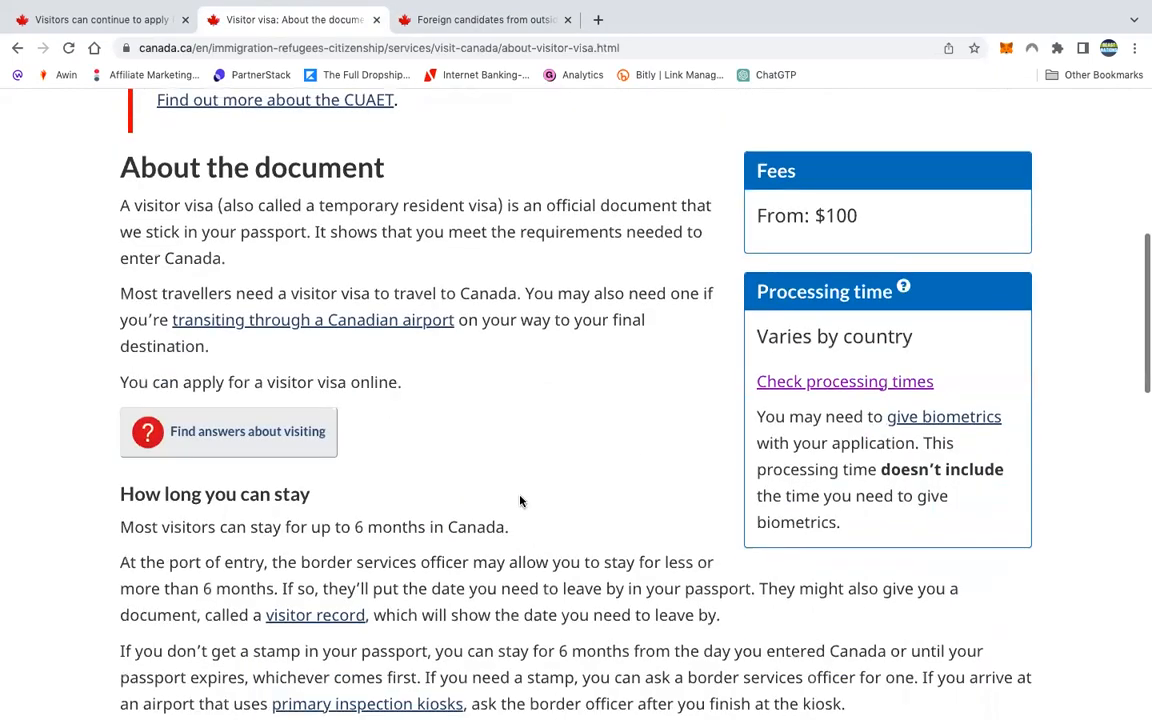
pyautogui.scroll(4, 520, 500)
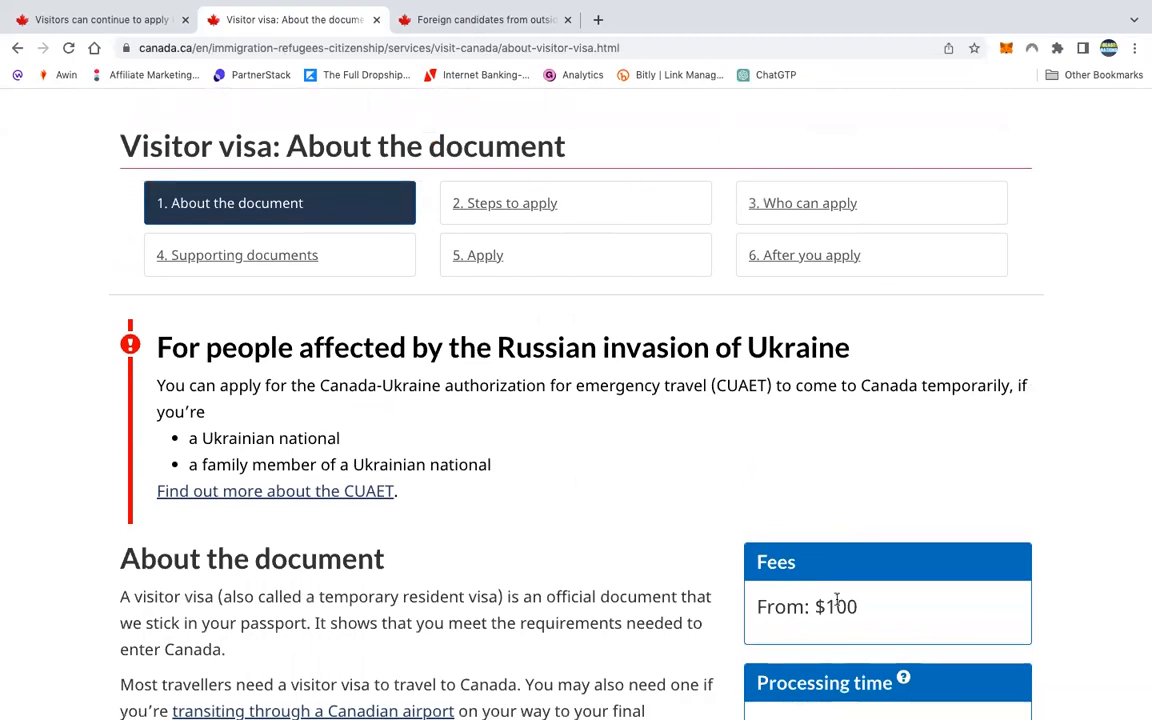
pyautogui.scroll(-1, 903, 581)
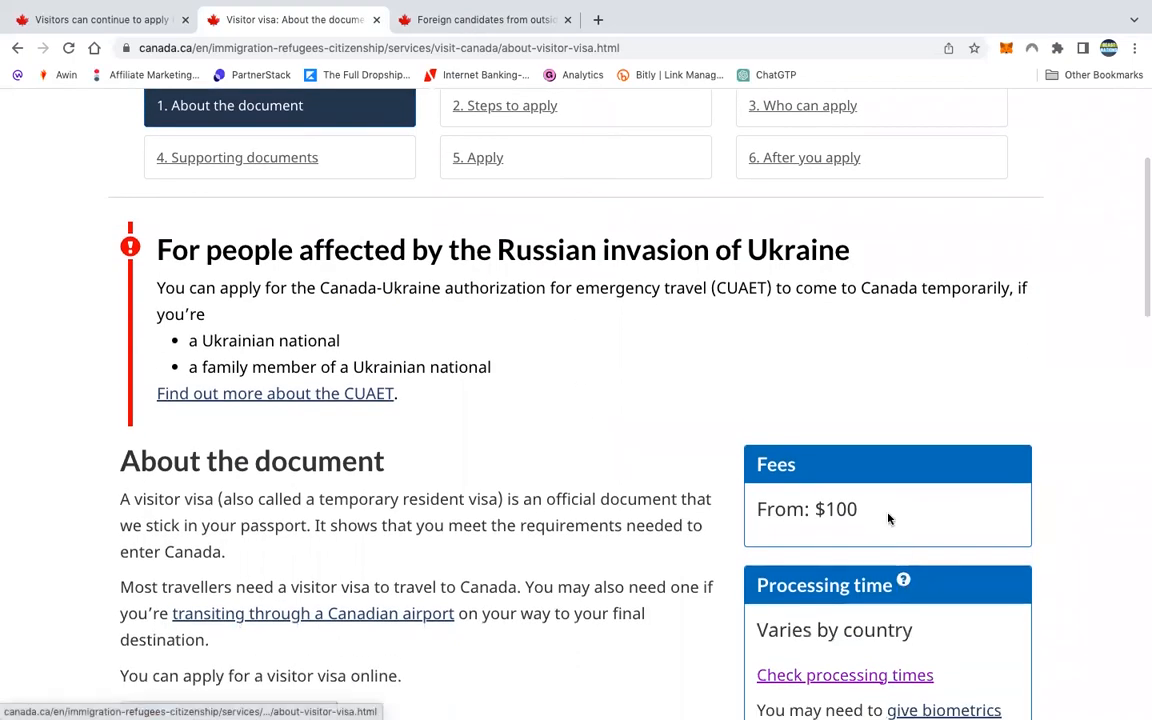
pyautogui.scroll(-1, 877, 496)
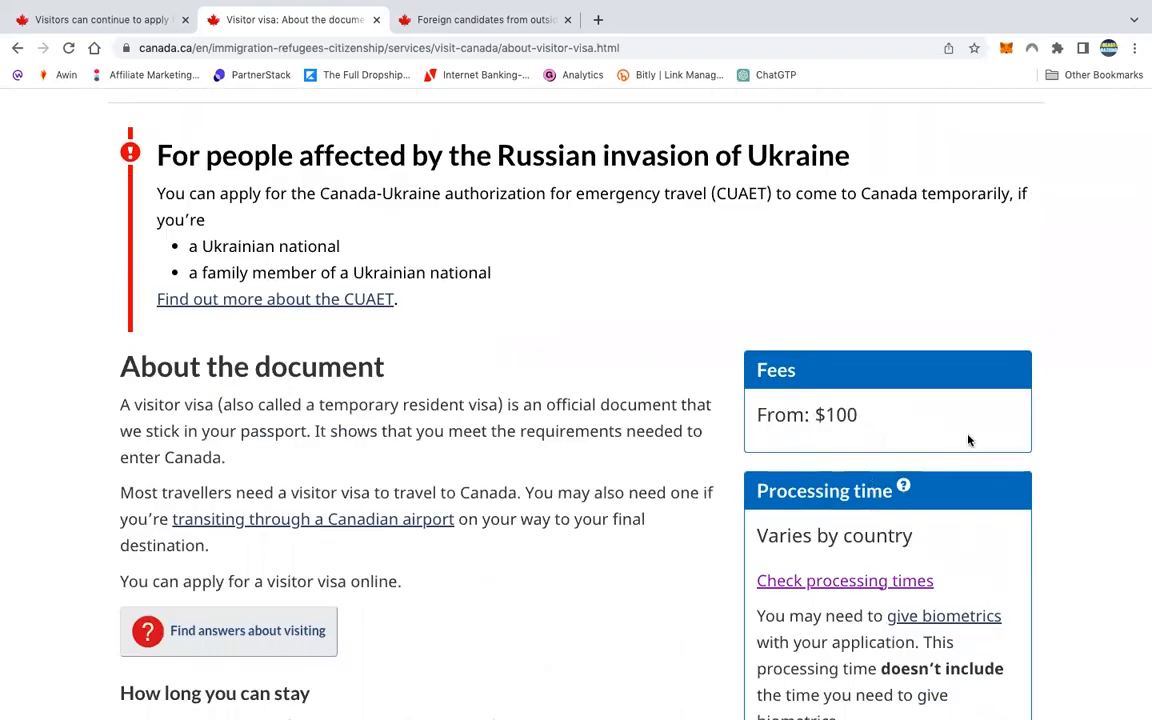
pyautogui.scroll(-1, 968, 440)
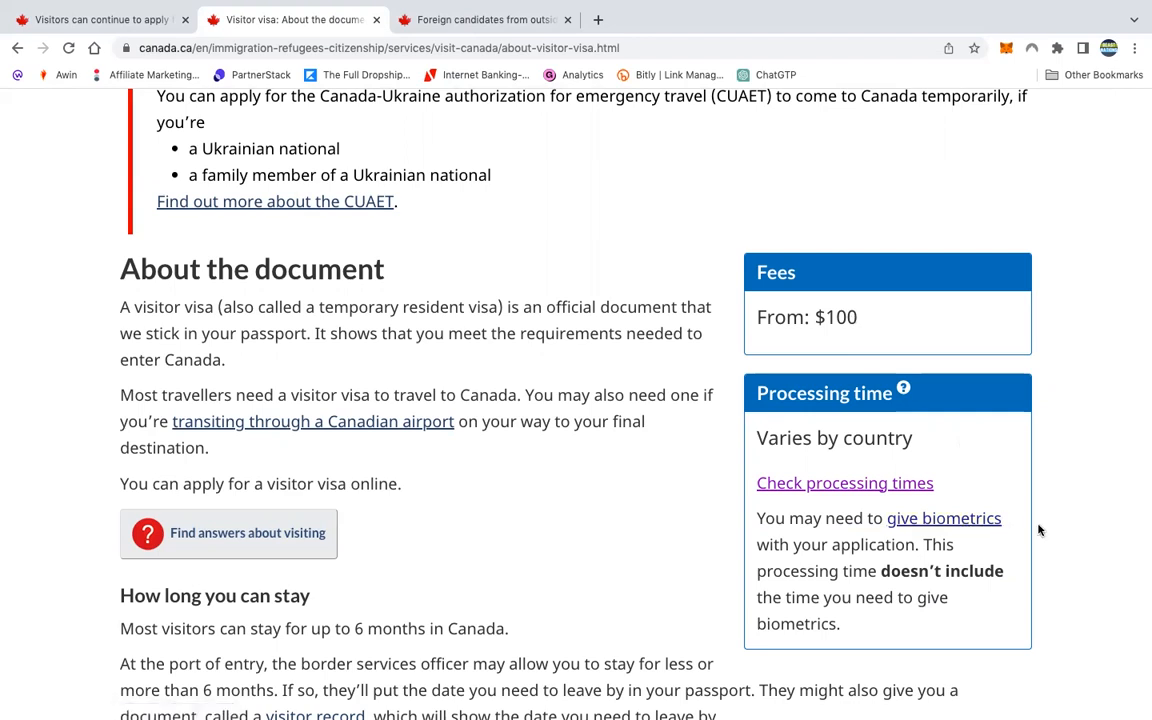
pyautogui.scroll(-1, 1039, 530)
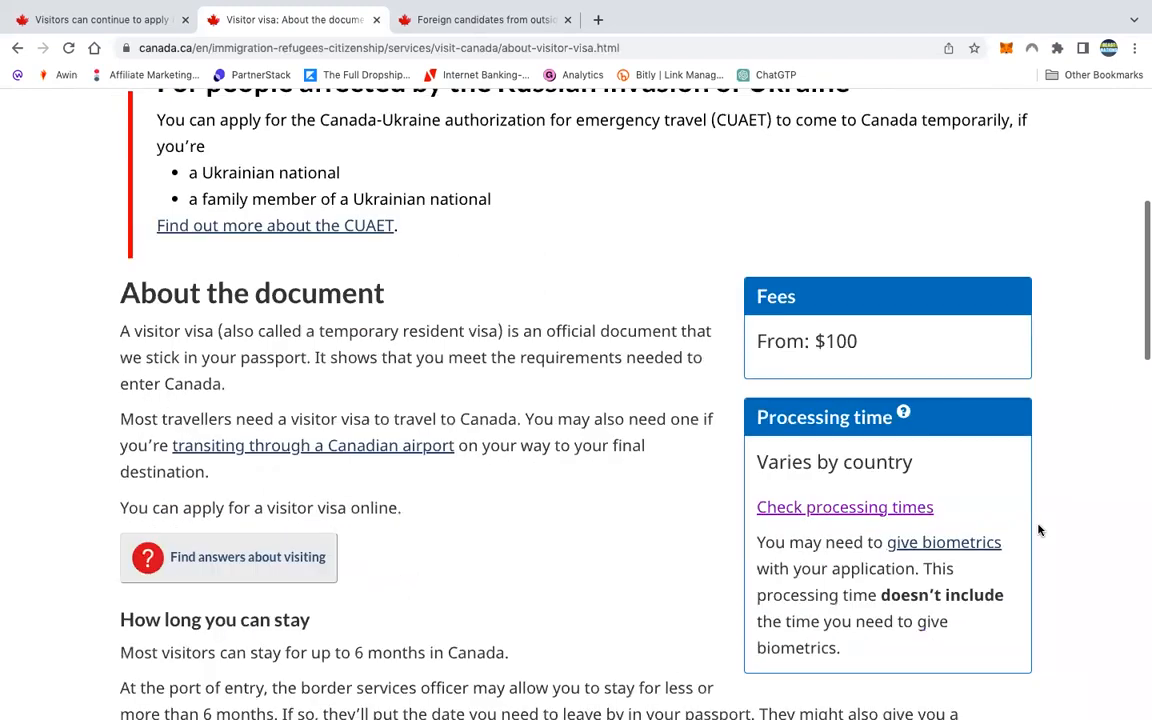
pyautogui.scroll(2, 1039, 530)
pyautogui.scroll(-3, 1039, 530)
pyautogui.scroll(2, 1041, 530)
pyautogui.scroll(-1, 1041, 530)
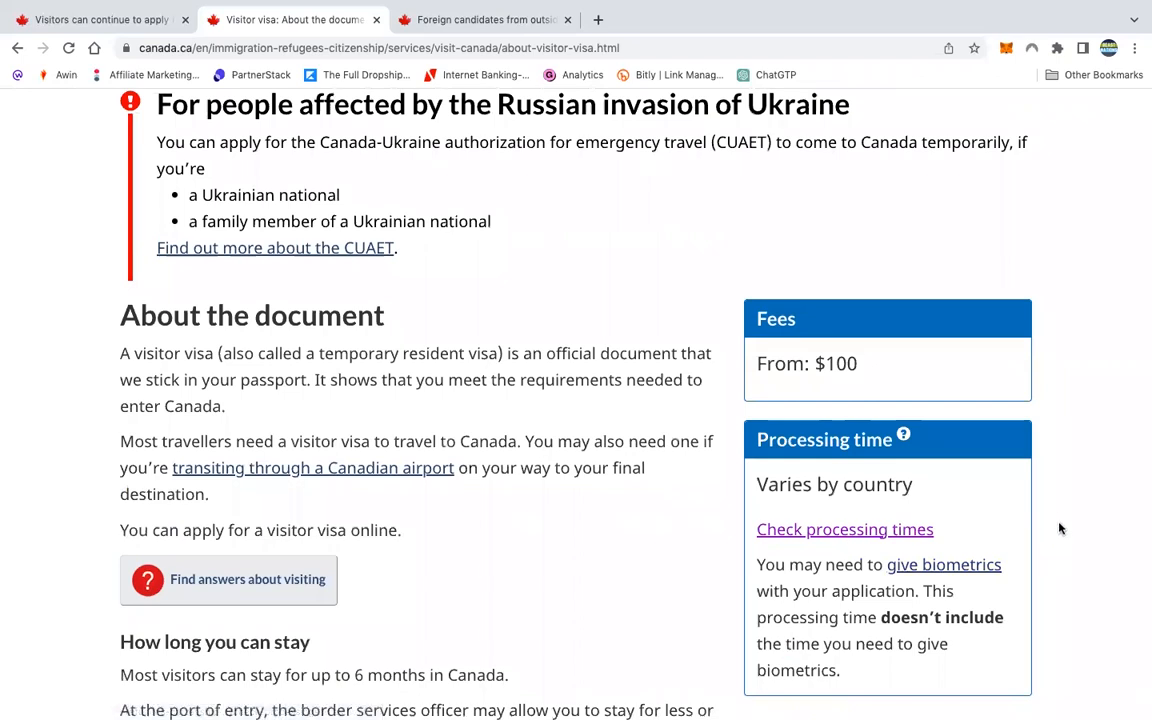
pyautogui.scroll(1, 1056, 517)
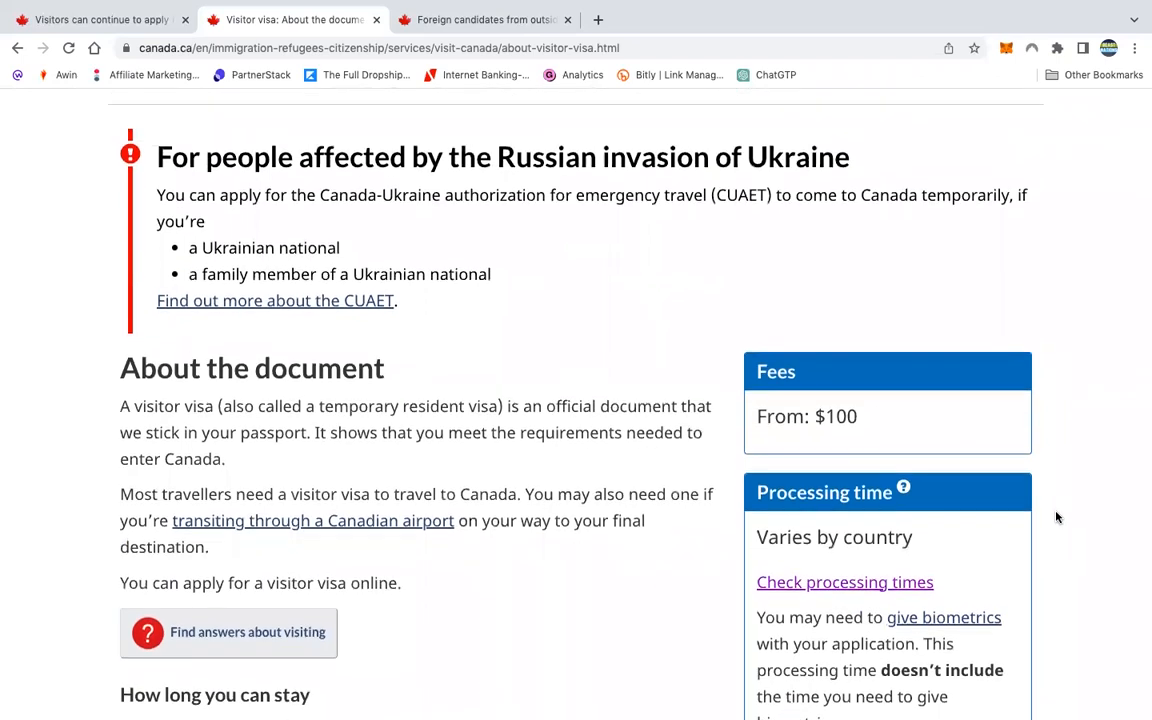
pyautogui.scroll(-2, 1056, 517)
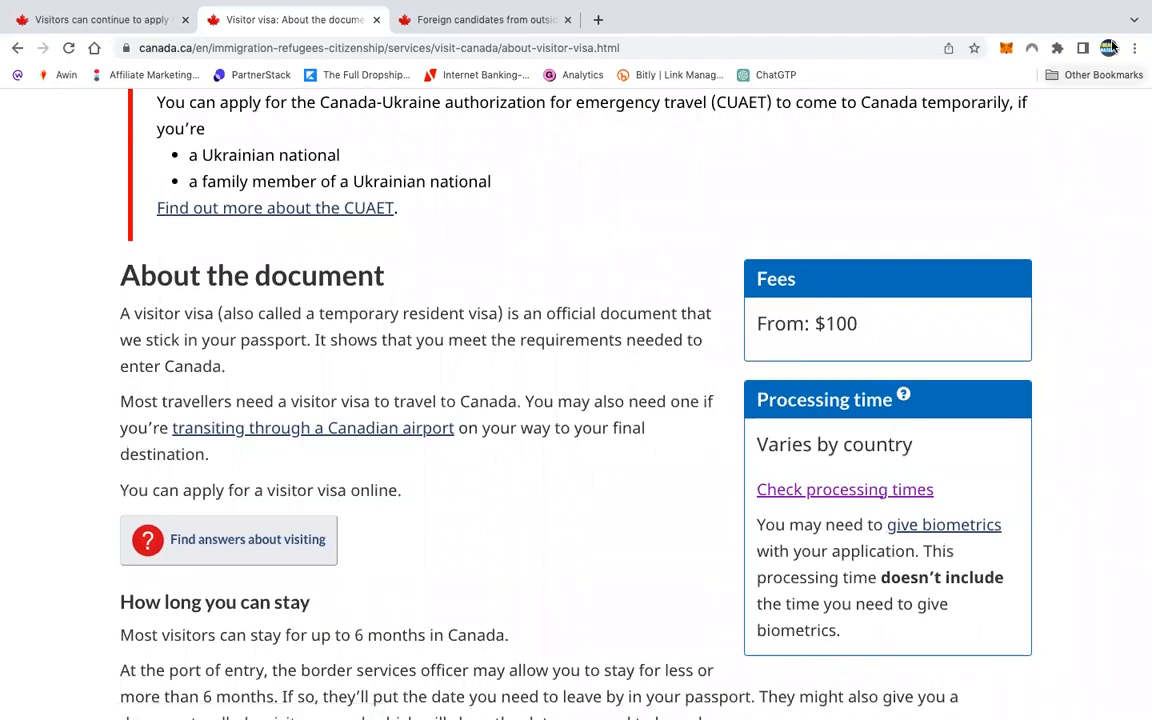
# Open section 5, Apply, of the visitor visa guide
pyautogui.scroll(5, 1059, 368)
pyautogui.scroll(-1, 1059, 368)
pyautogui.scroll(1, 1059, 368)
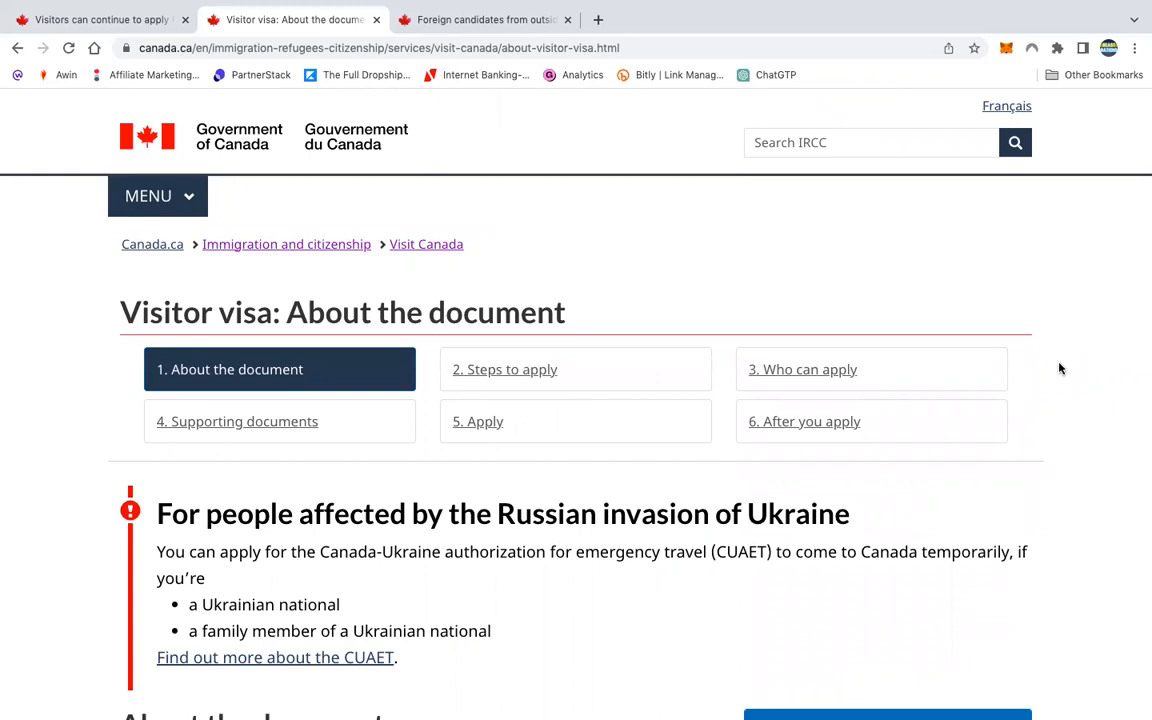
pyautogui.scroll(-1, 1049, 401)
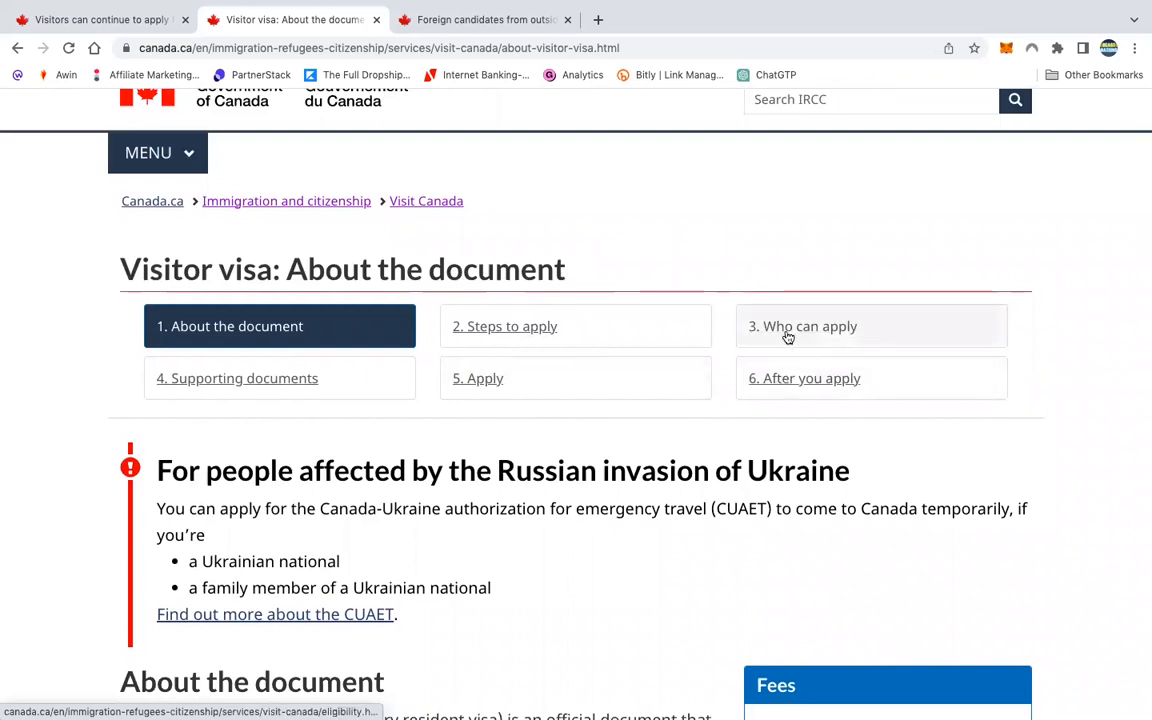
pyautogui.scroll(-1, 812, 393)
pyautogui.scroll(-1, 814, 393)
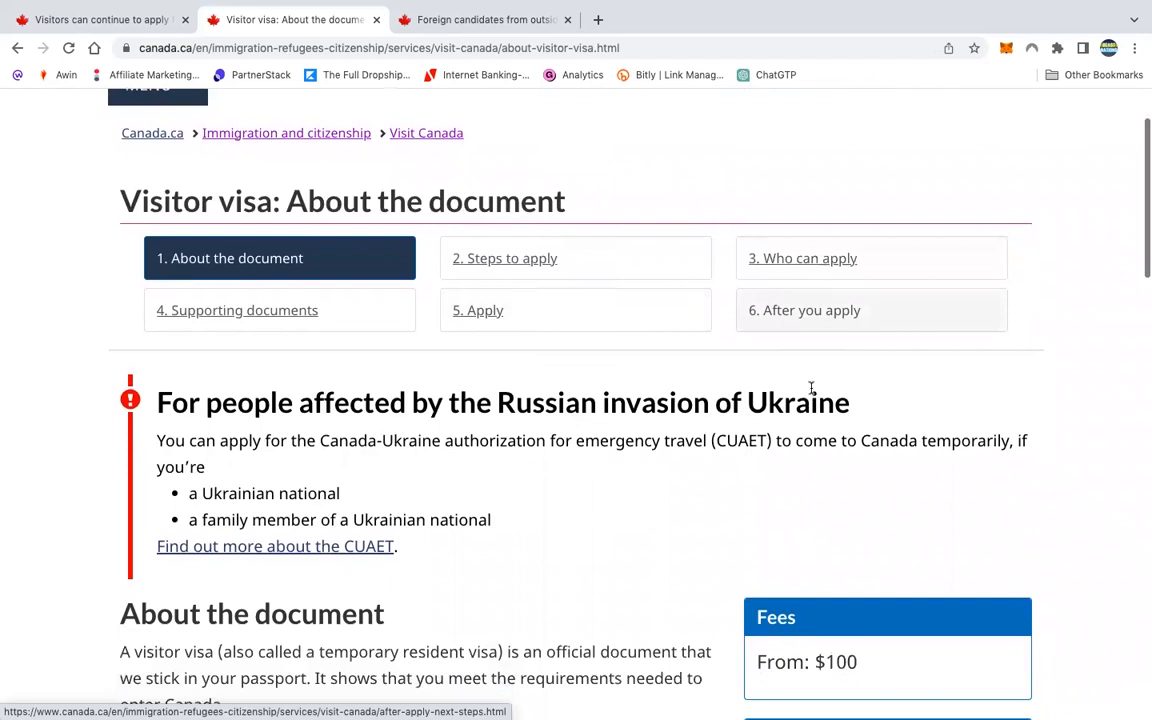
pyautogui.click(479, 314)
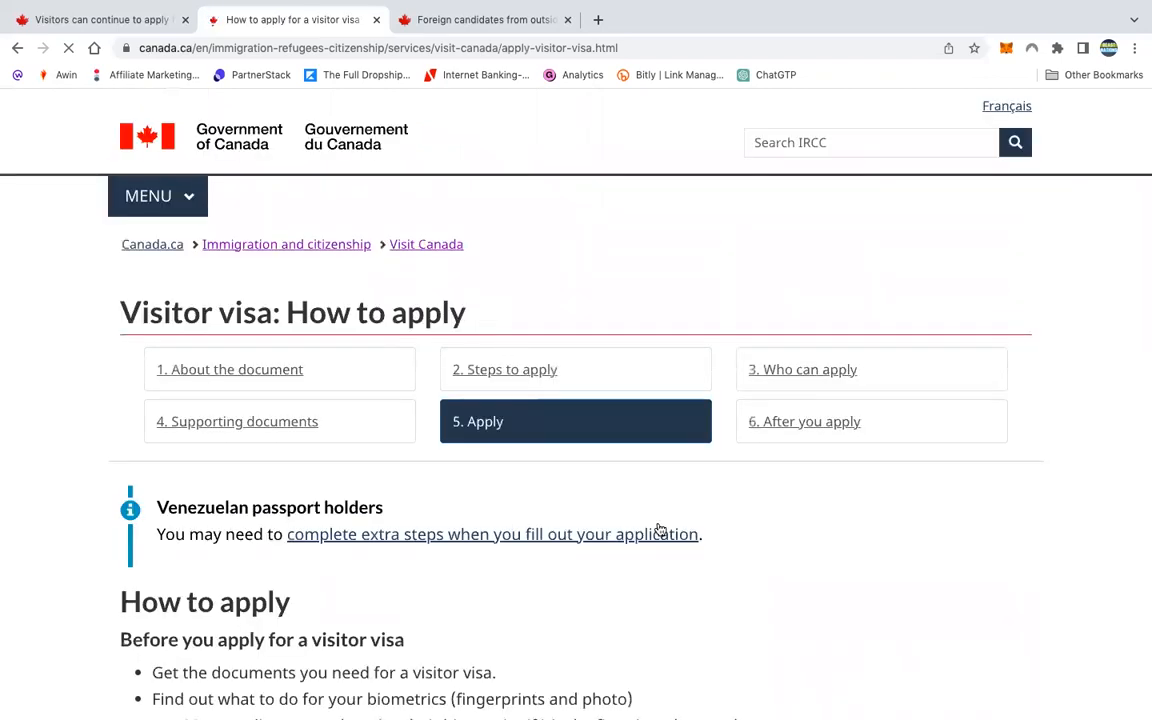
# Get the visitor visa instructions for uniting with a family member and open the guide to applying through the IRCC Portal
pyautogui.scroll(-3, 660, 530)
pyautogui.scroll(-1, 660, 530)
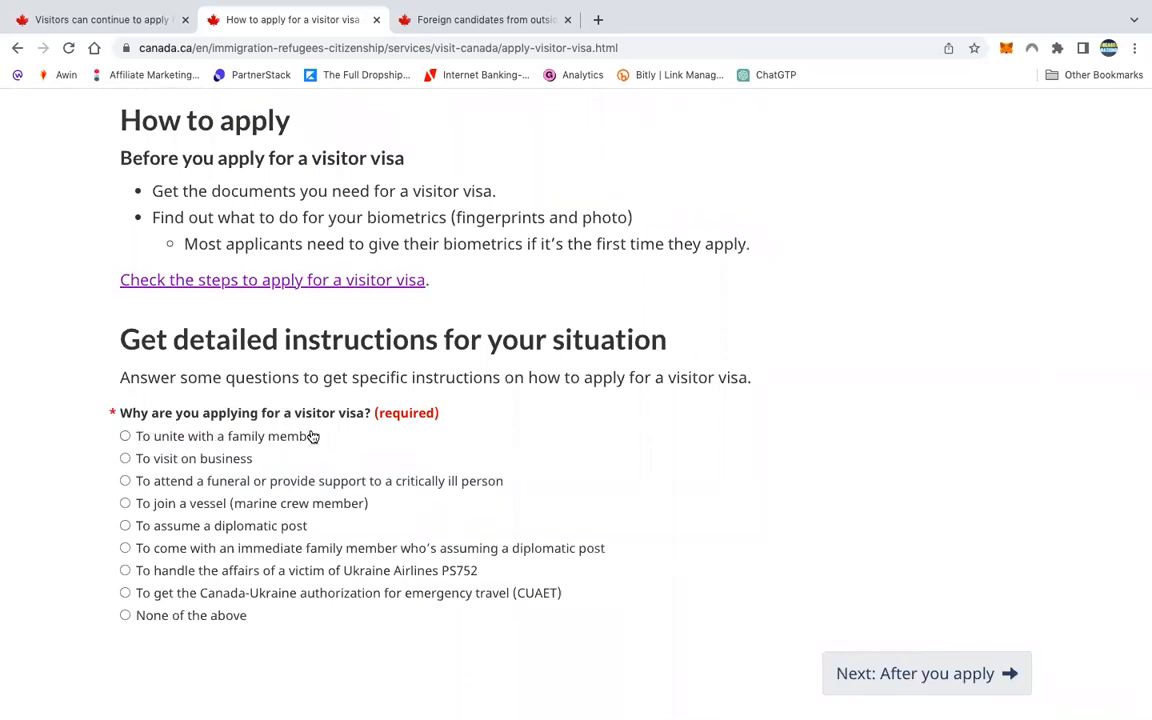
pyautogui.click(125, 436)
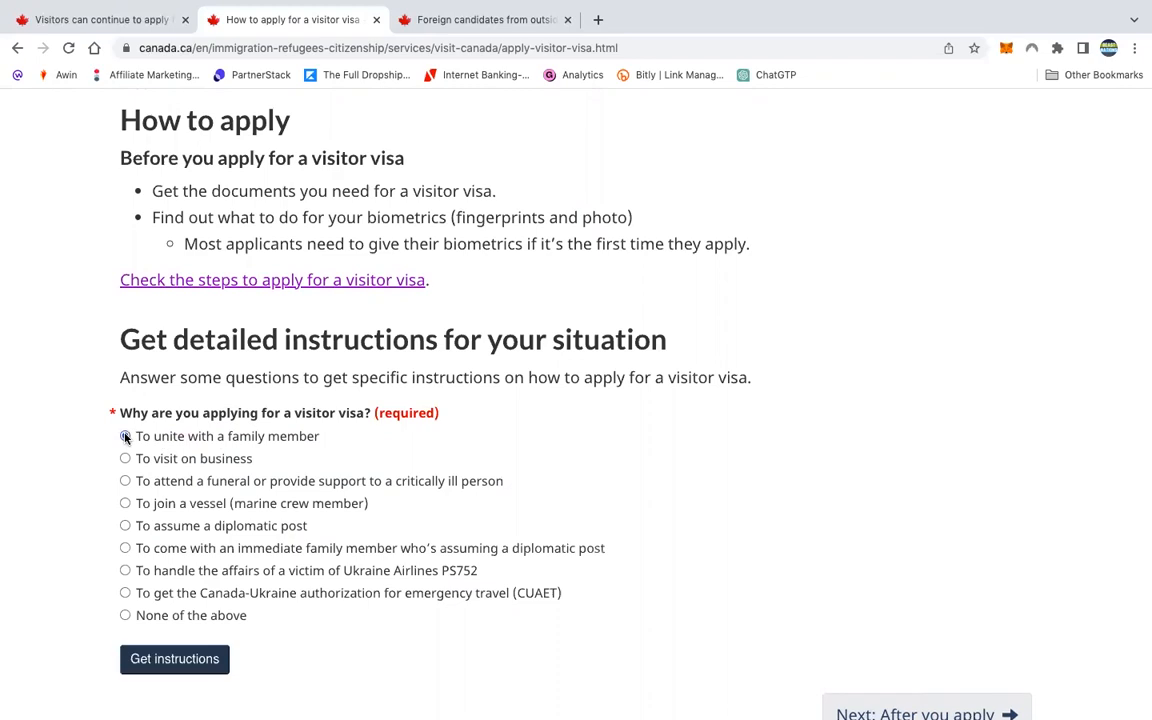
pyautogui.click(185, 660)
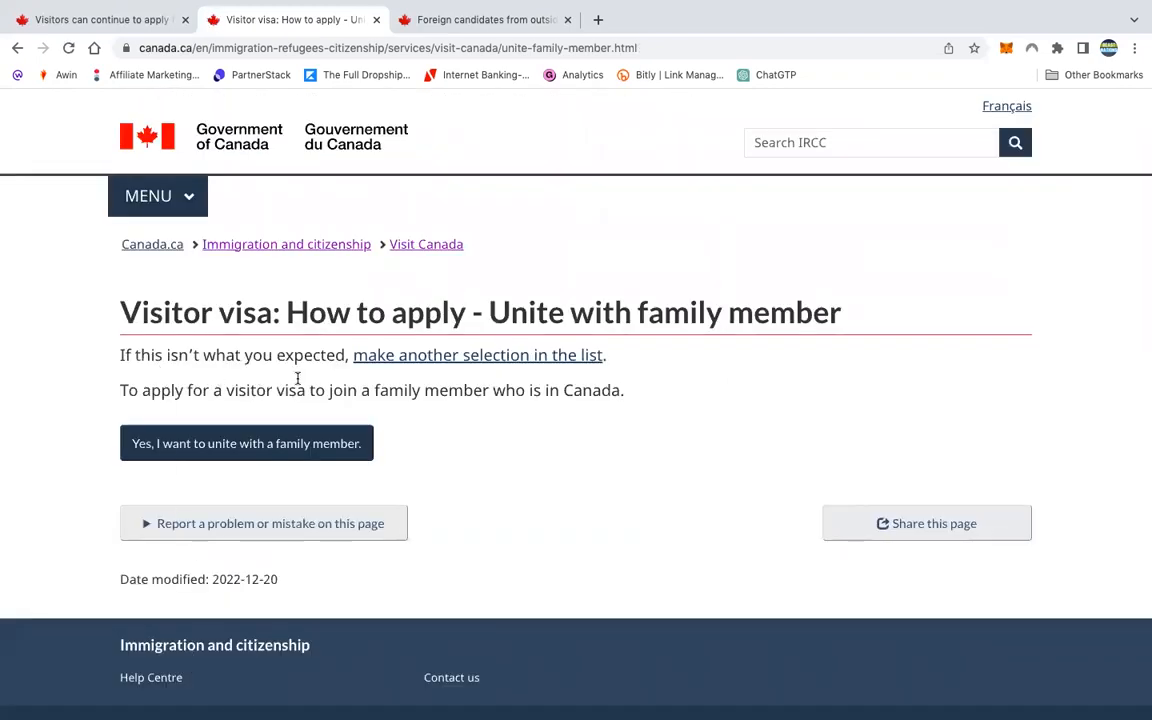
pyautogui.click(203, 451)
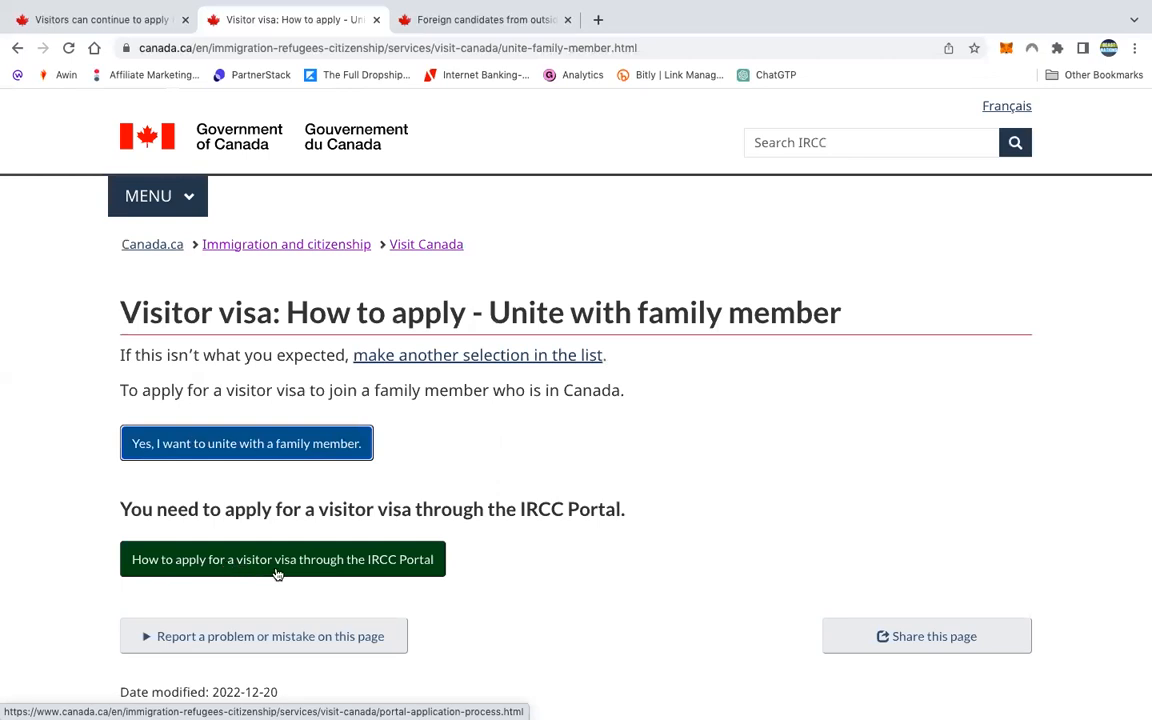
pyautogui.click(330, 573)
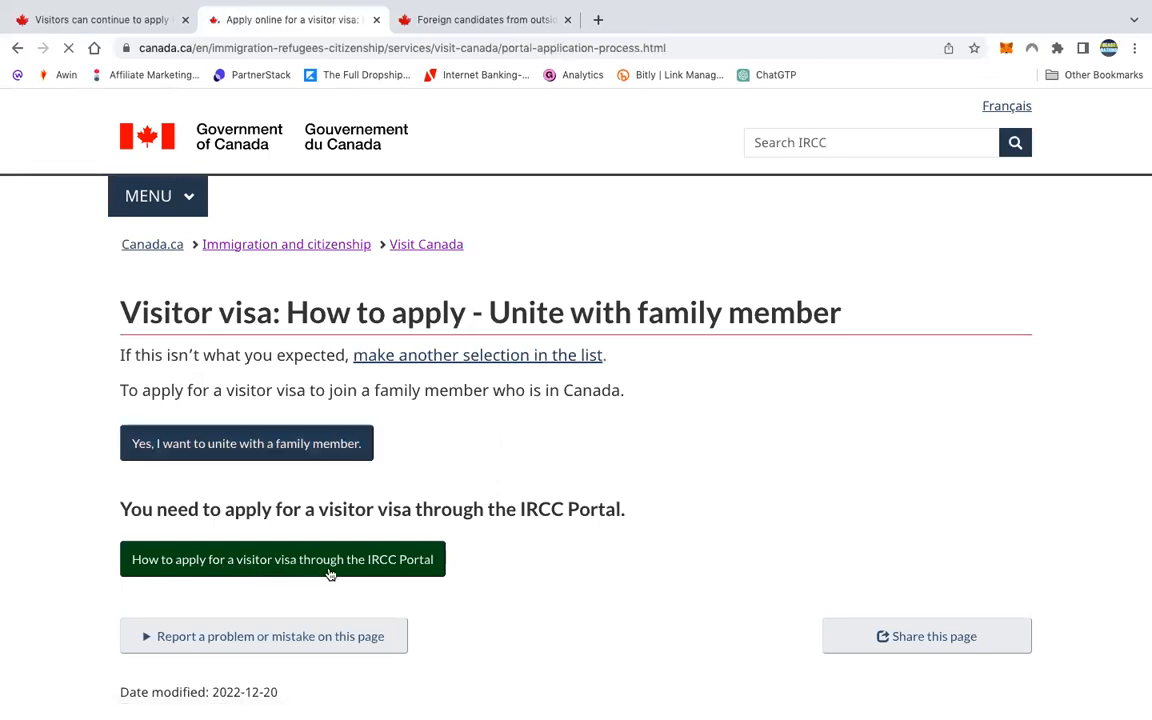
# Review the online application steps on the IRCC Portal page and follow the sign-in link for existing account holders
pyautogui.scroll(-3, 637, 538)
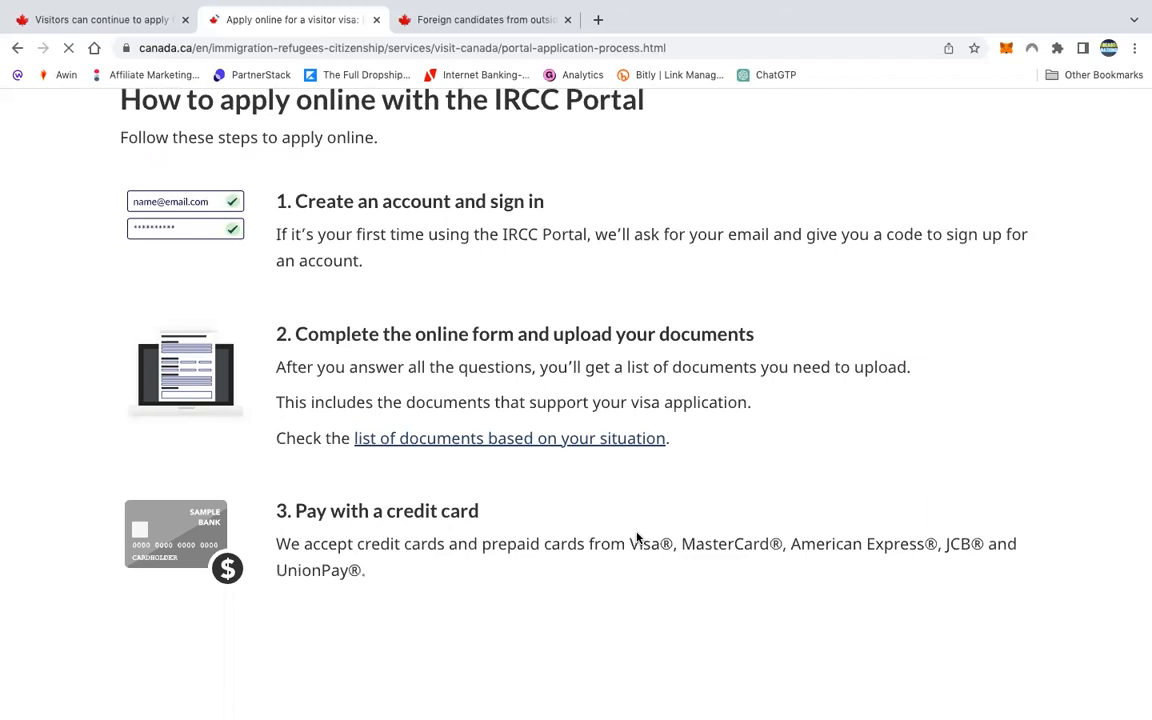
pyautogui.scroll(3, 637, 538)
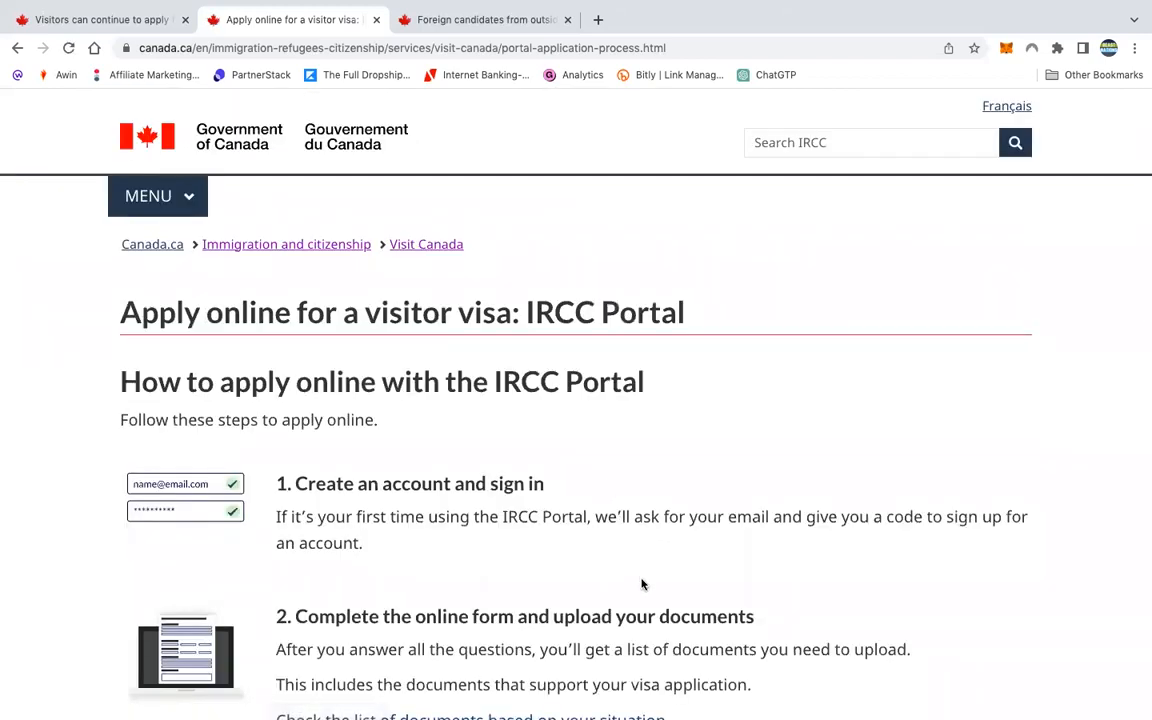
pyautogui.scroll(-1, 642, 584)
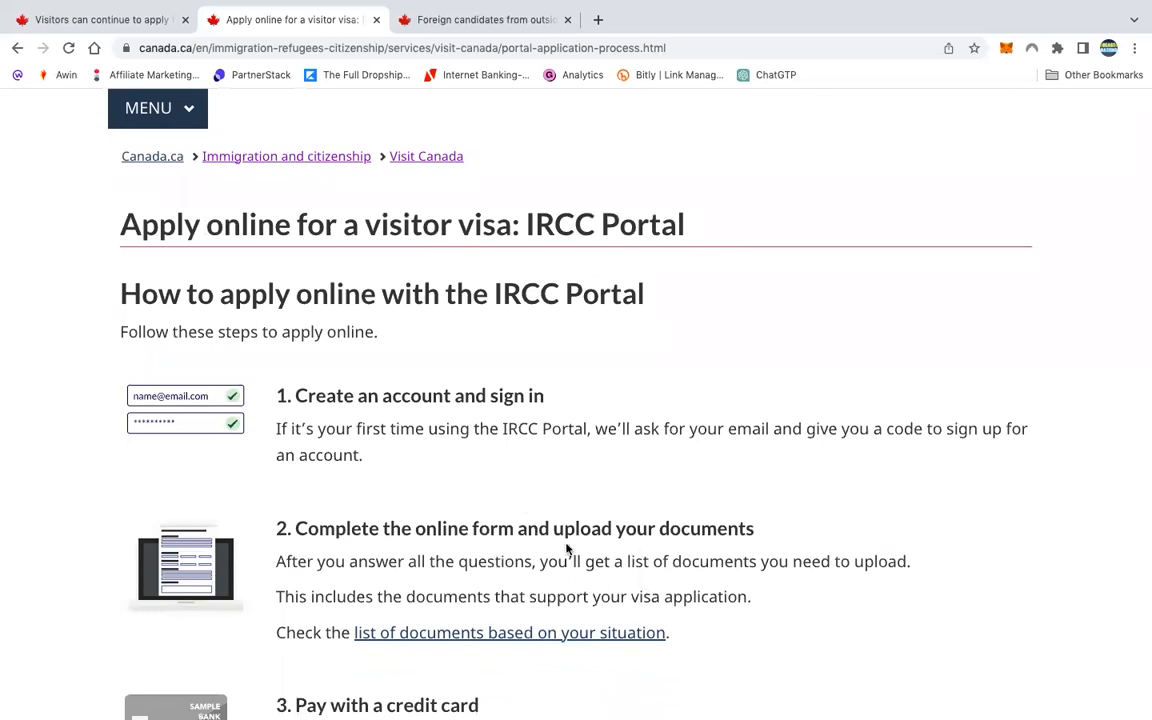
pyautogui.scroll(-3, 566, 549)
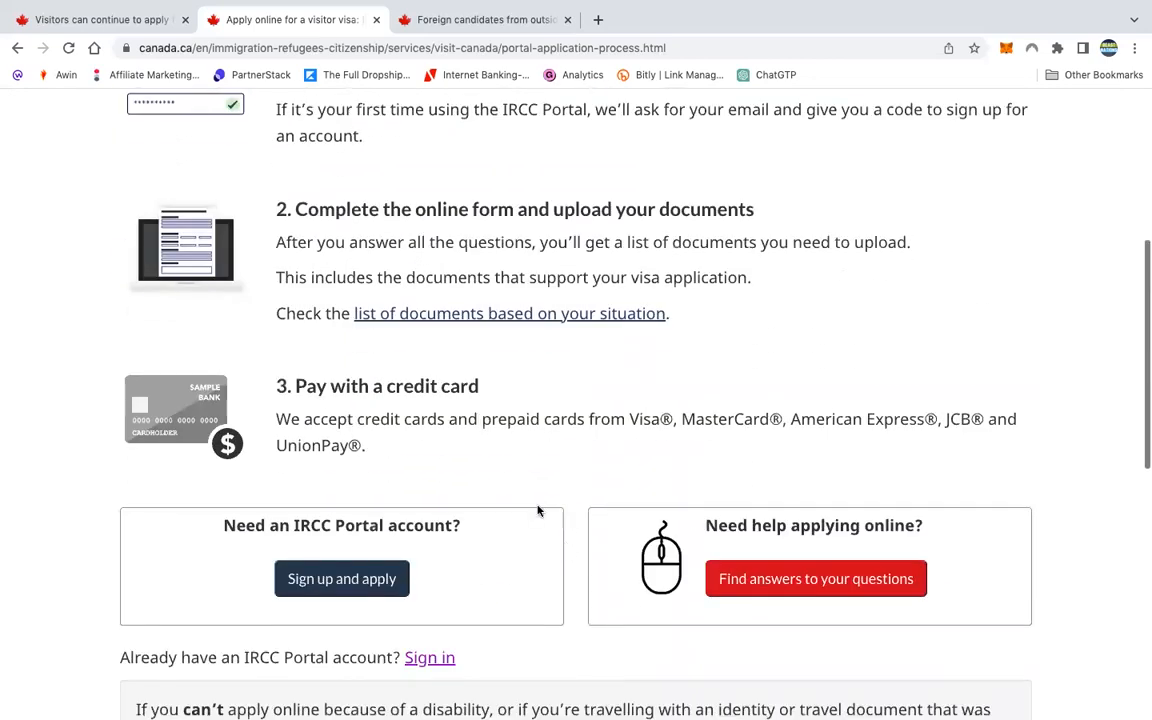
pyautogui.scroll(-3, 514, 484)
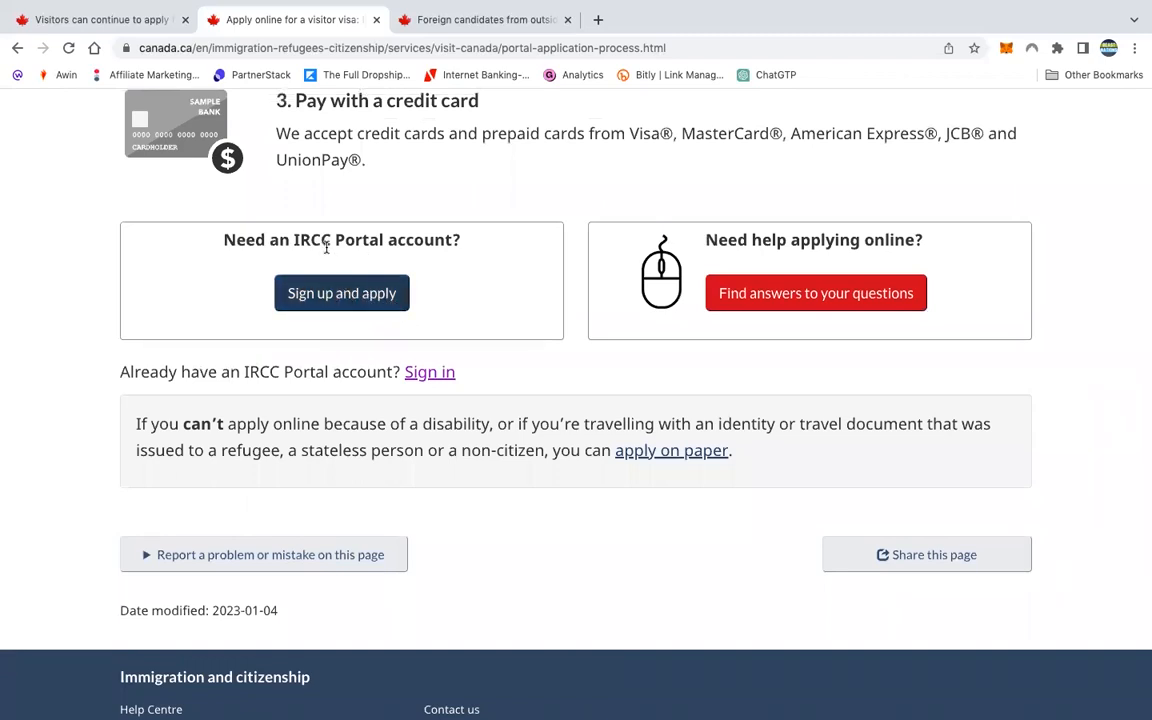
pyautogui.click(350, 295)
pyautogui.click(434, 380)
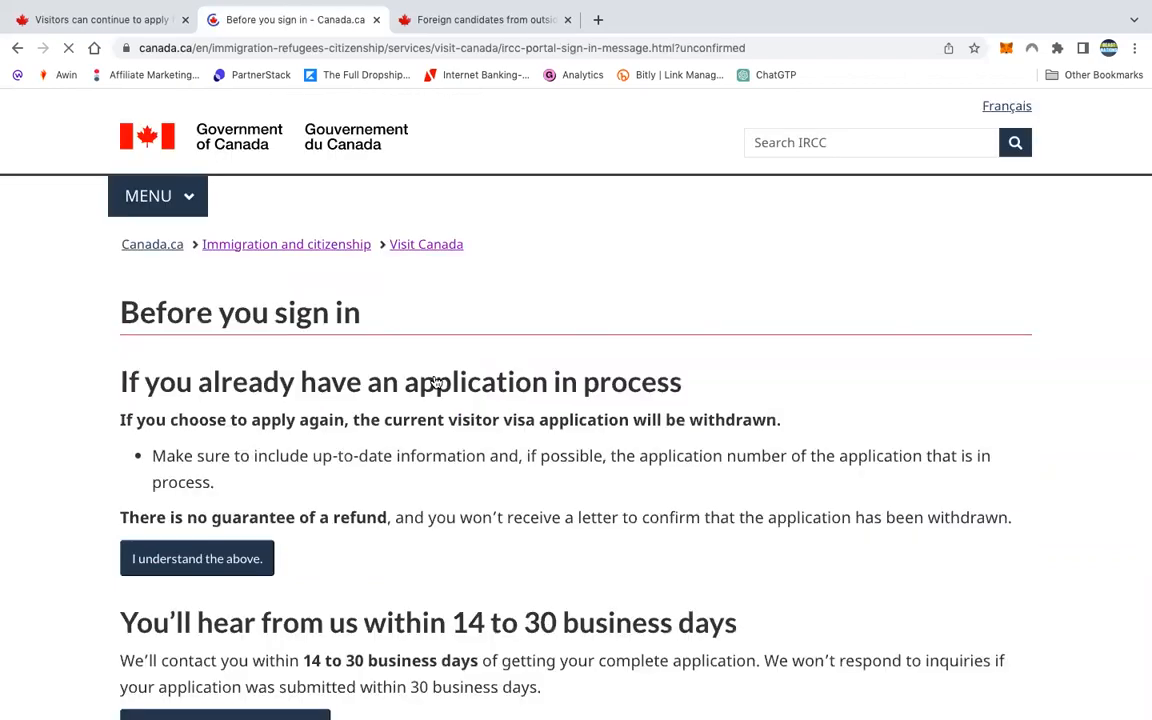
# Acknowledge the notice about applications already in process and proceed to sign in to the IRCC Portal account
pyautogui.scroll(-3, 436, 382)
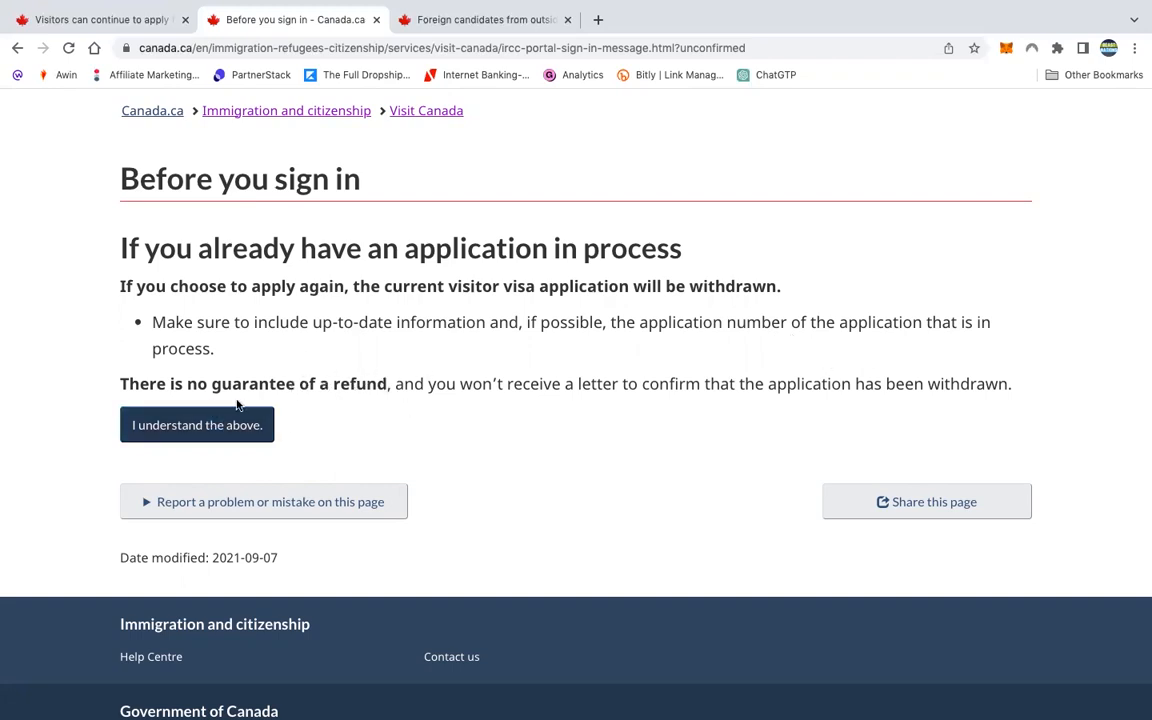
pyautogui.click(206, 421)
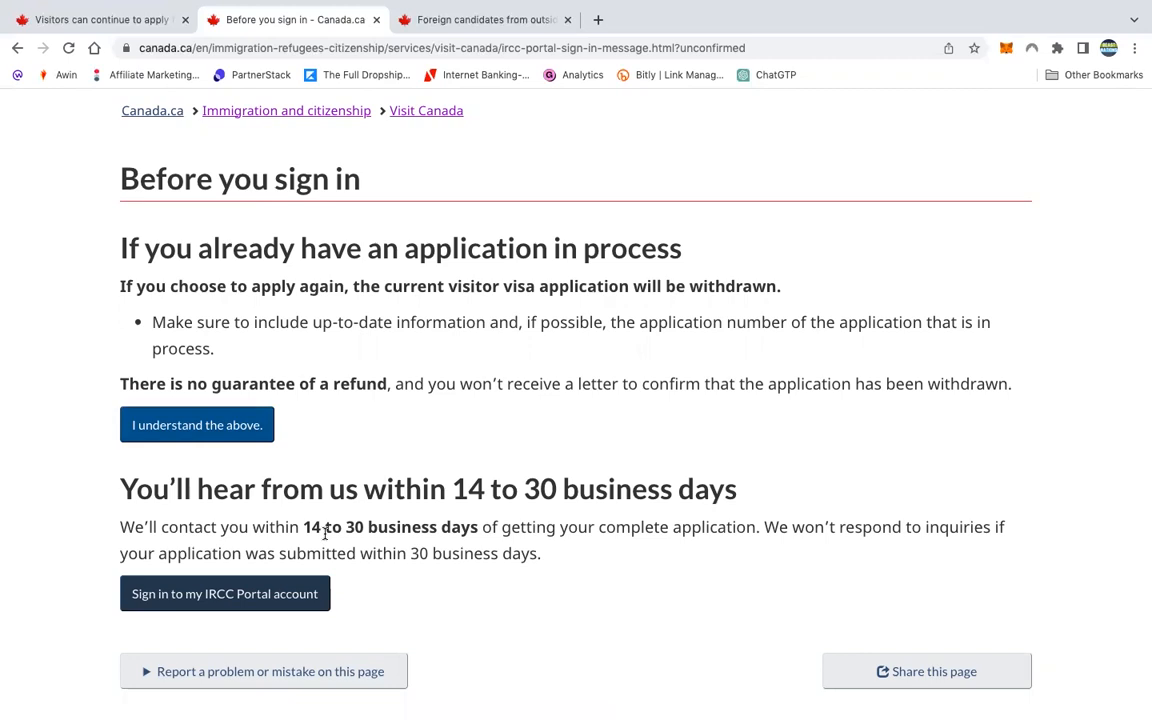
pyautogui.scroll(-2, 438, 516)
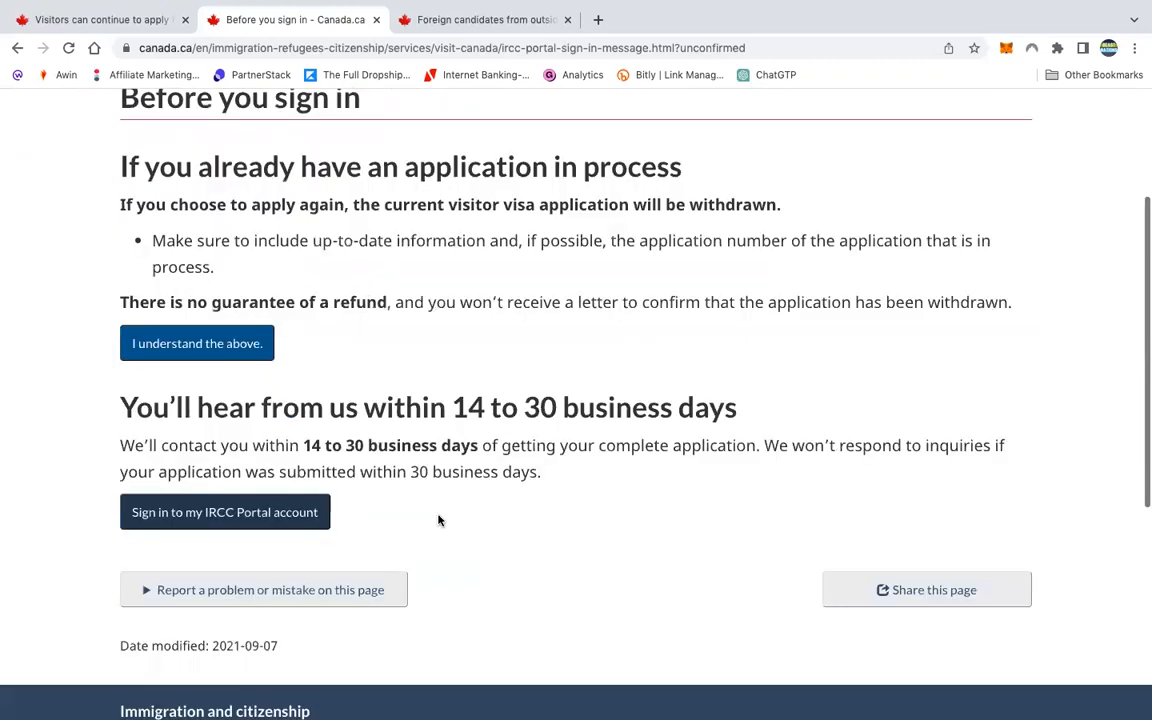
pyautogui.click(235, 514)
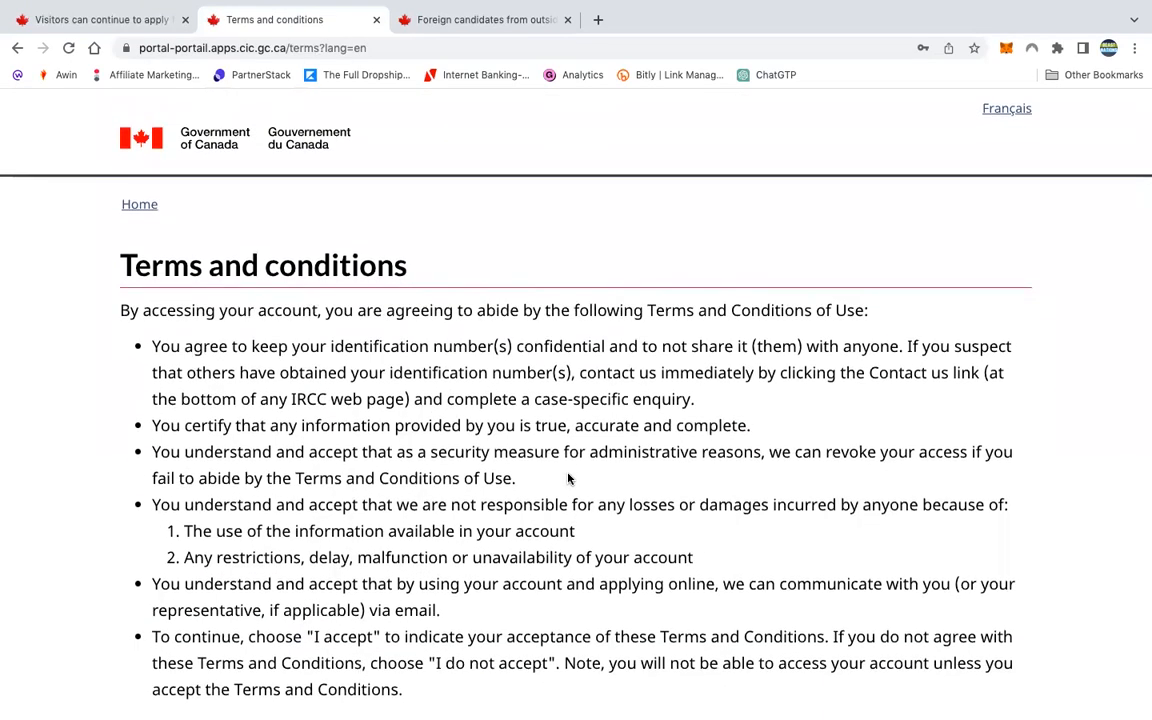
# Accept the IRCC Portal's terms and conditions
pyautogui.scroll(-1, 568, 479)
pyautogui.scroll(-4, 568, 479)
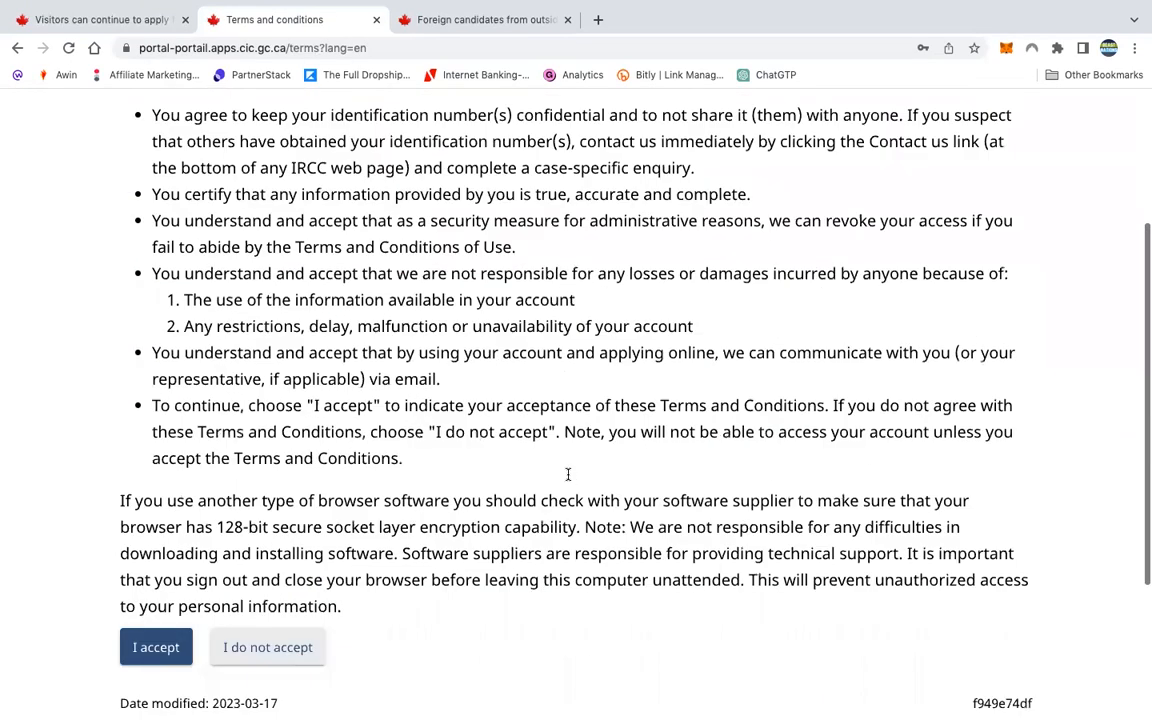
pyautogui.scroll(-2, 568, 474)
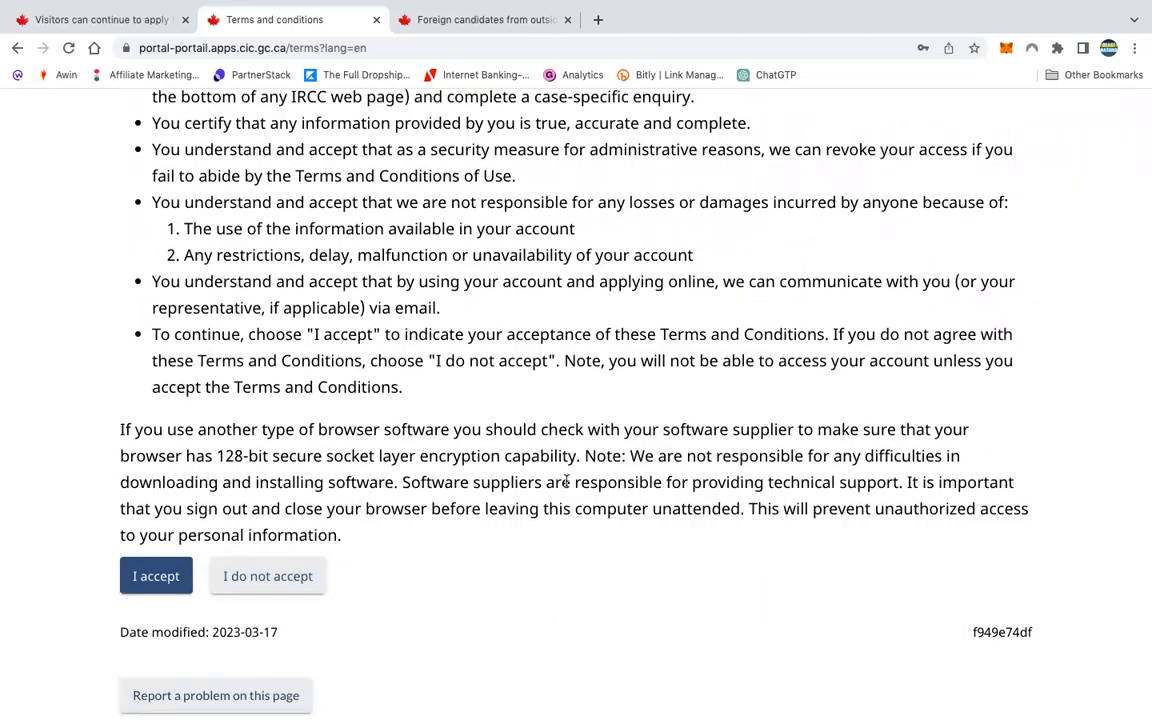
pyautogui.click(160, 579)
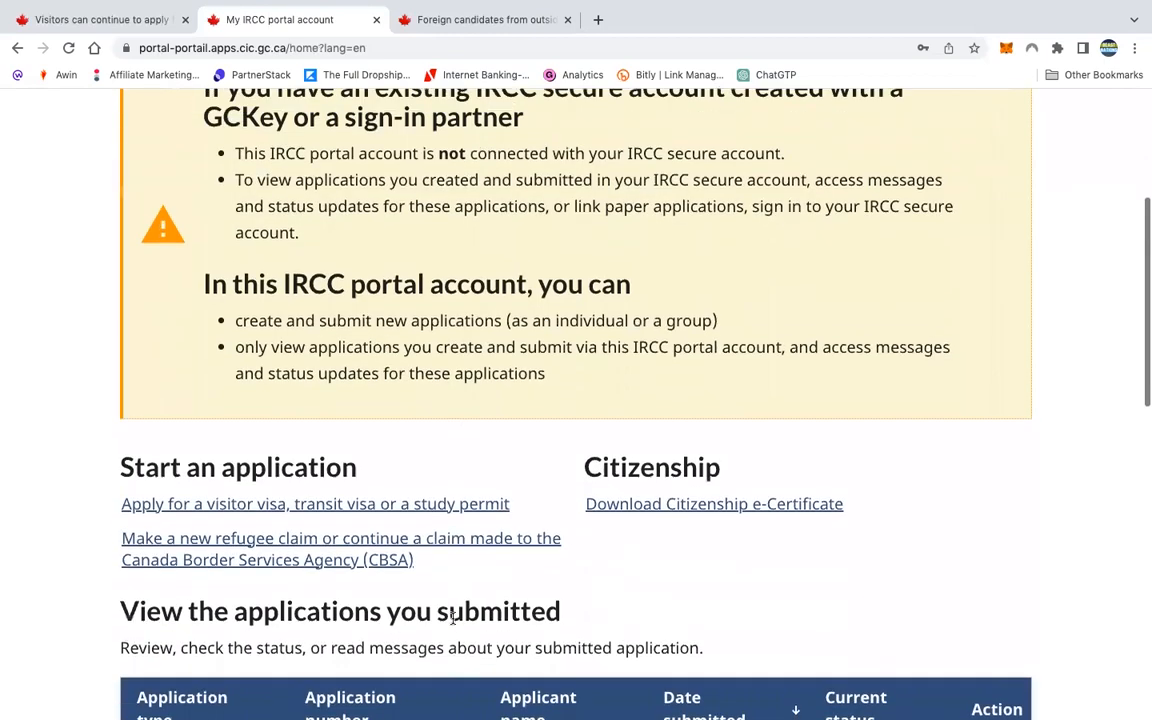
# Examine the portal account's notice, the options for starting an application, and the lists of submitted and unsubmitted applications
pyautogui.scroll(1, 453, 618)
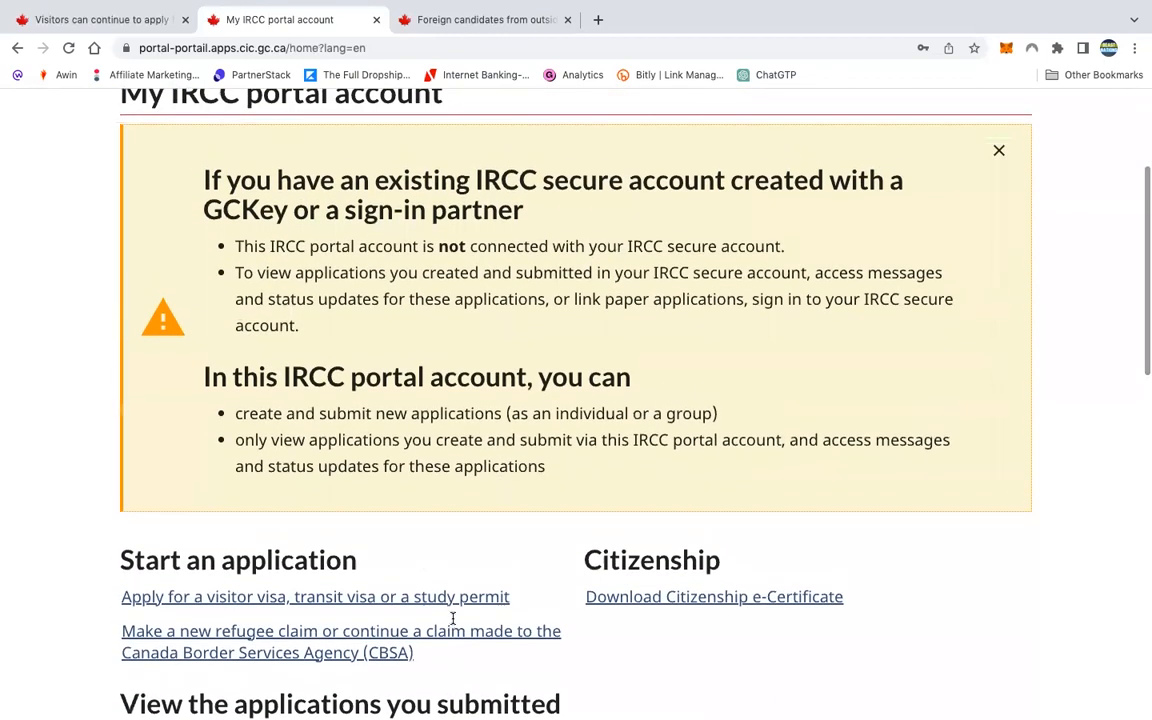
pyautogui.scroll(1, 453, 618)
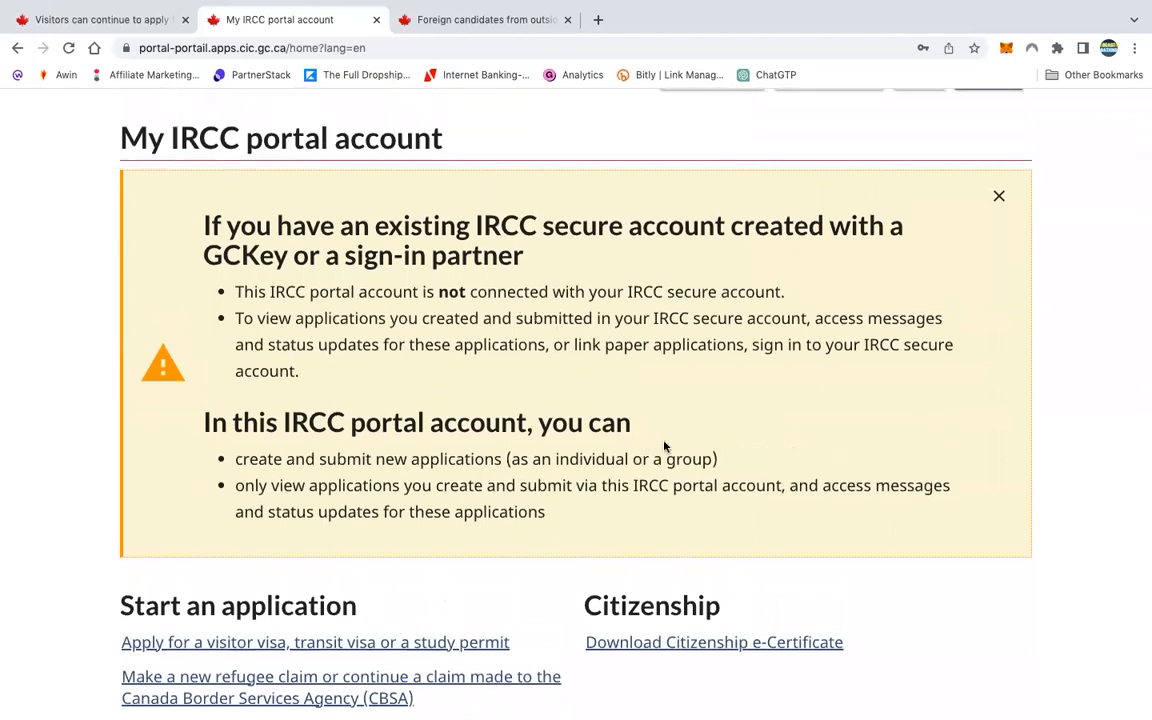
pyautogui.scroll(-2, 487, 618)
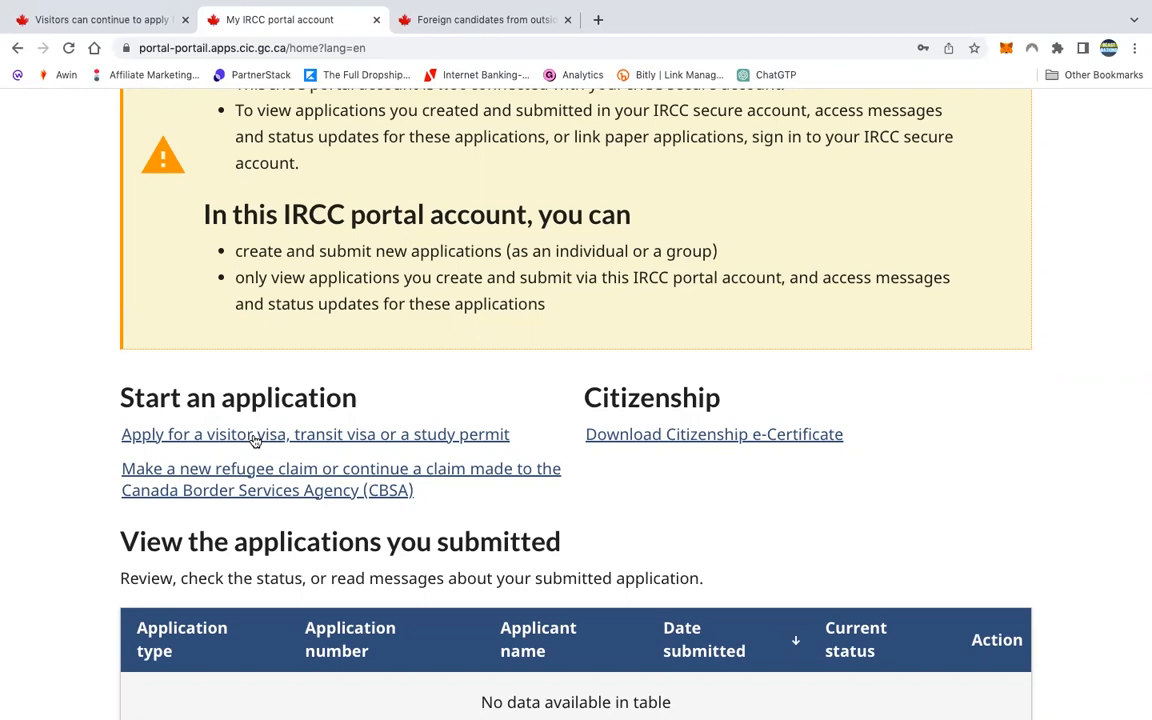
pyautogui.scroll(-3, 735, 550)
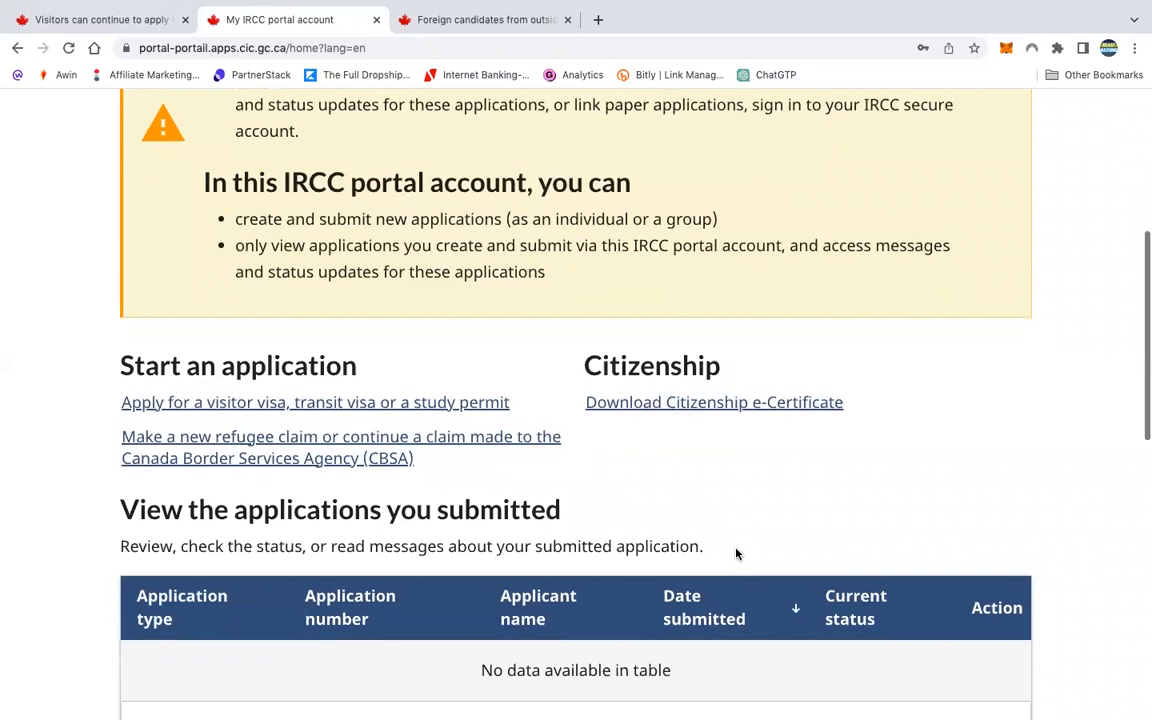
pyautogui.scroll(-5, 736, 552)
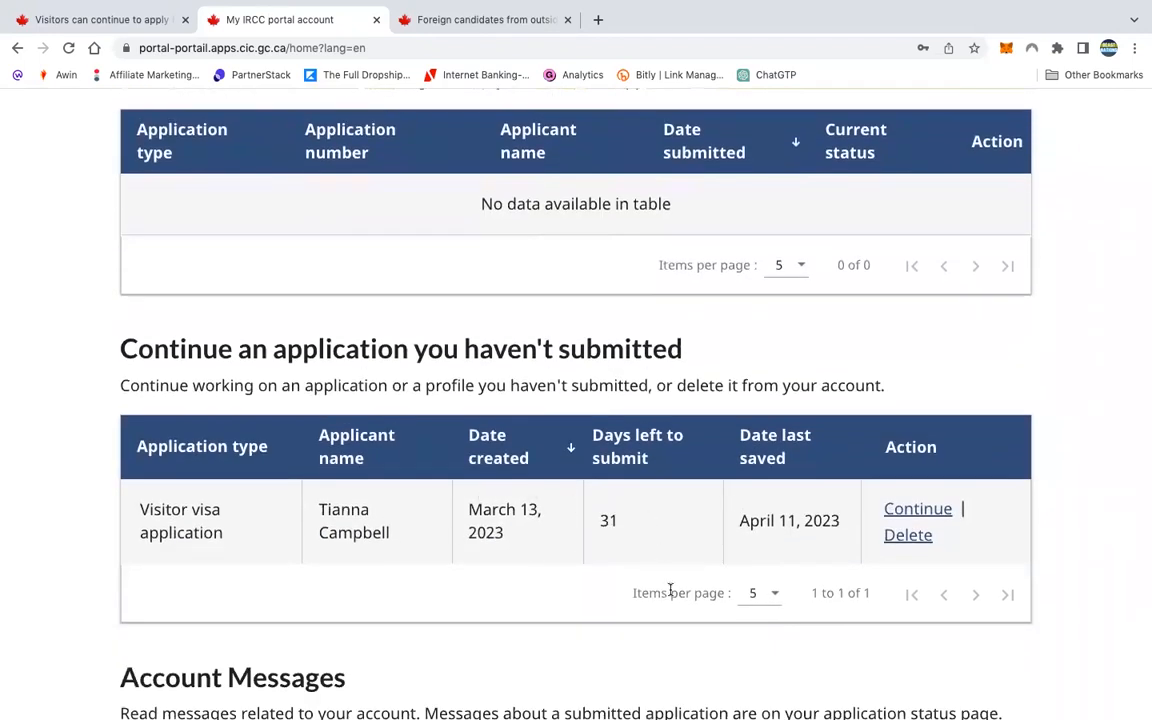
pyautogui.scroll(1, 500, 495)
pyautogui.scroll(-1, 530, 512)
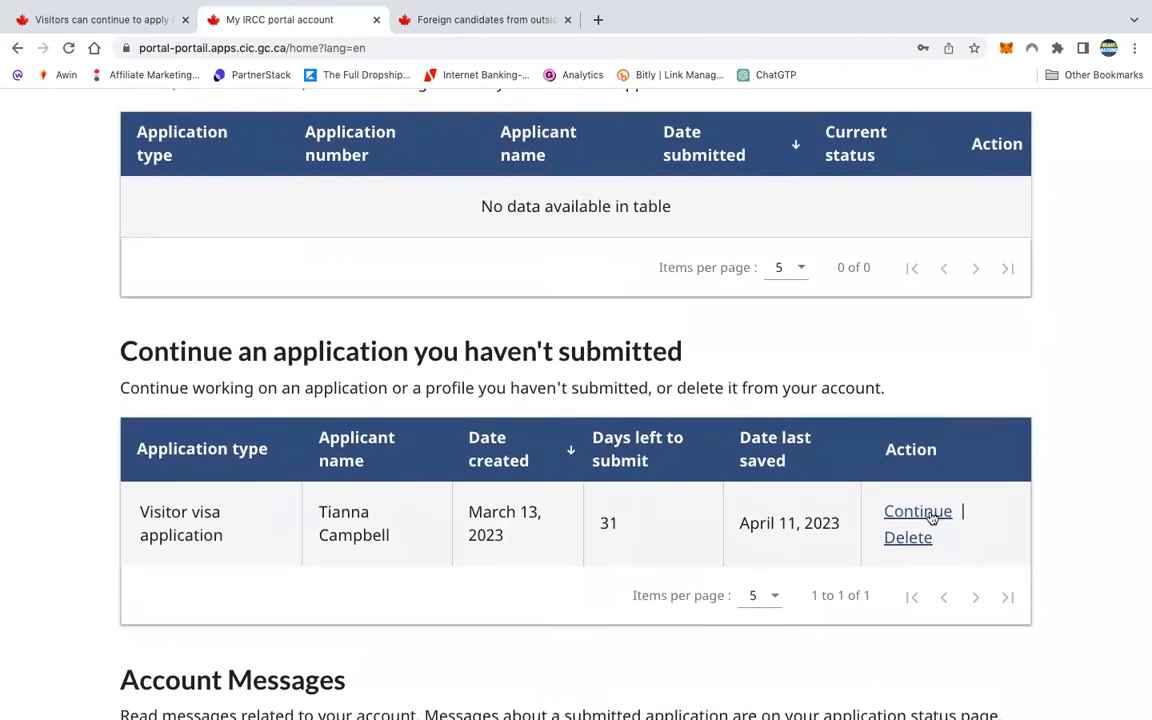
pyautogui.scroll(4, 931, 517)
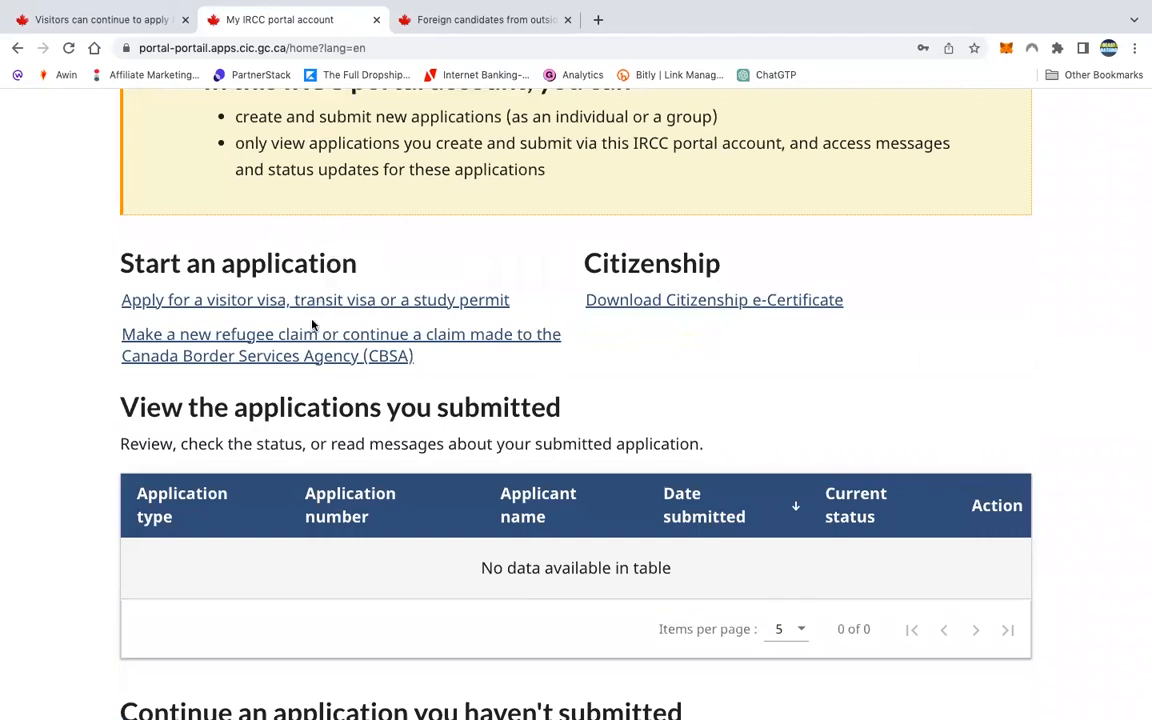
pyautogui.scroll(-3, 489, 380)
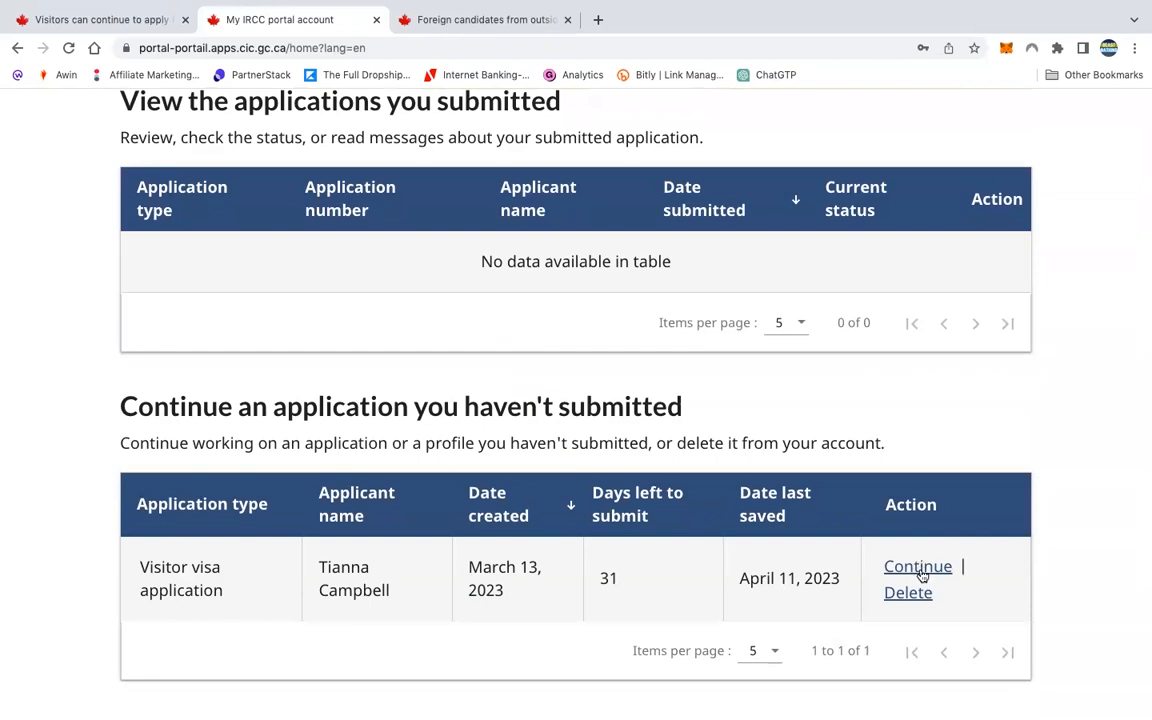
pyautogui.scroll(3, 926, 563)
pyautogui.scroll(-1, 926, 563)
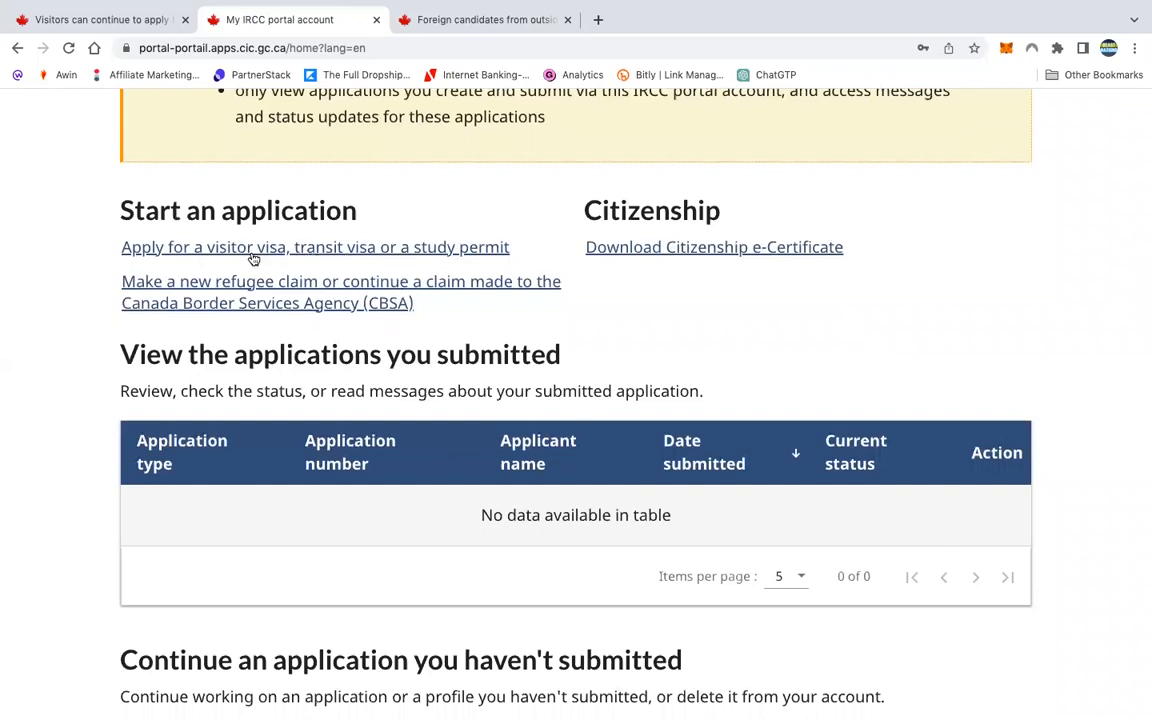
pyautogui.scroll(-3, 877, 640)
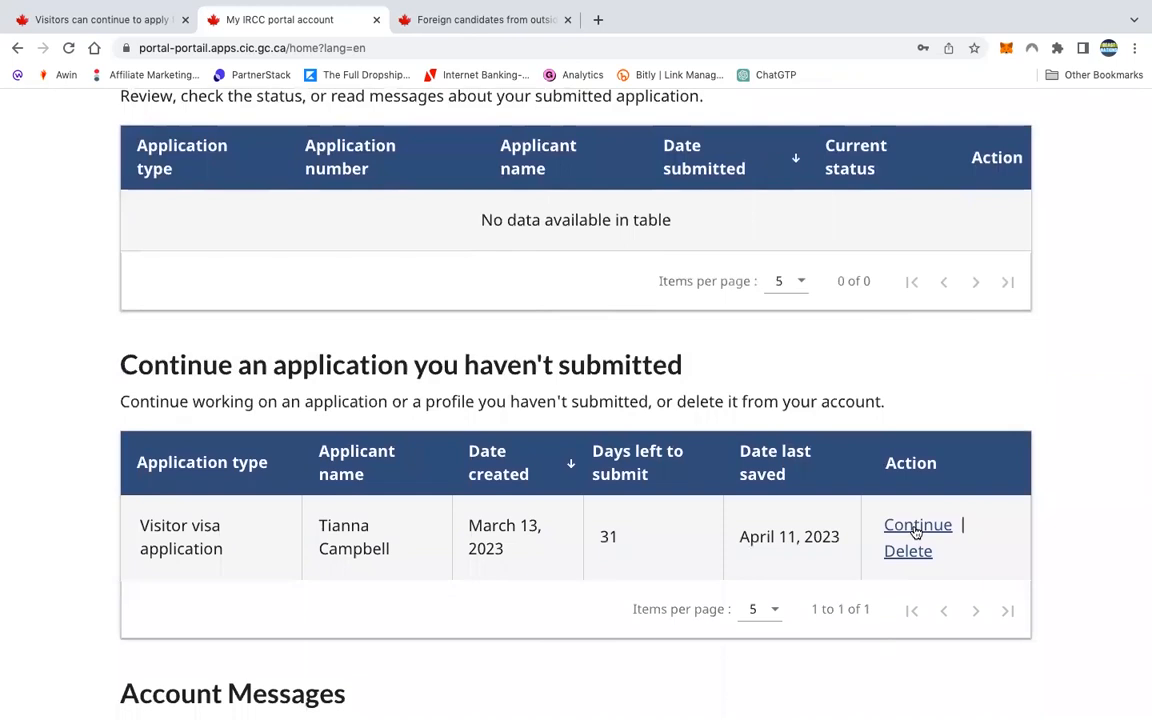
# Continue the unsubmitted visitor visa application and review the requirements and steps for getting ready to apply
pyautogui.click(916, 531)
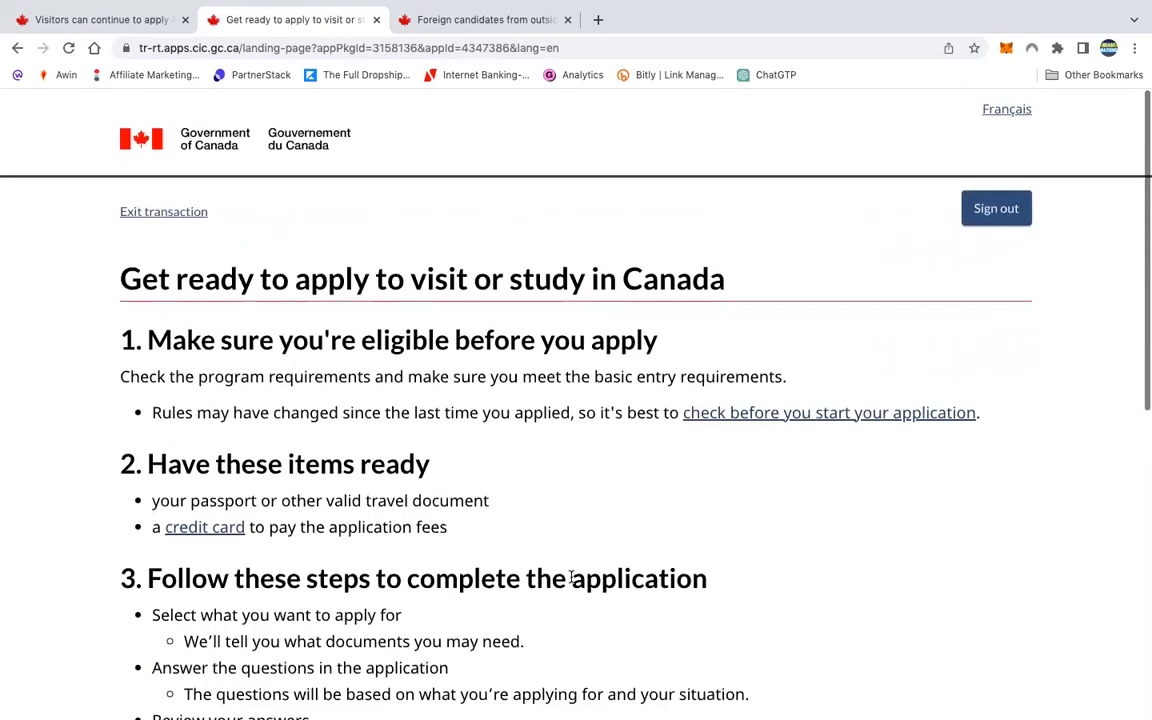
pyautogui.scroll(-3, 571, 578)
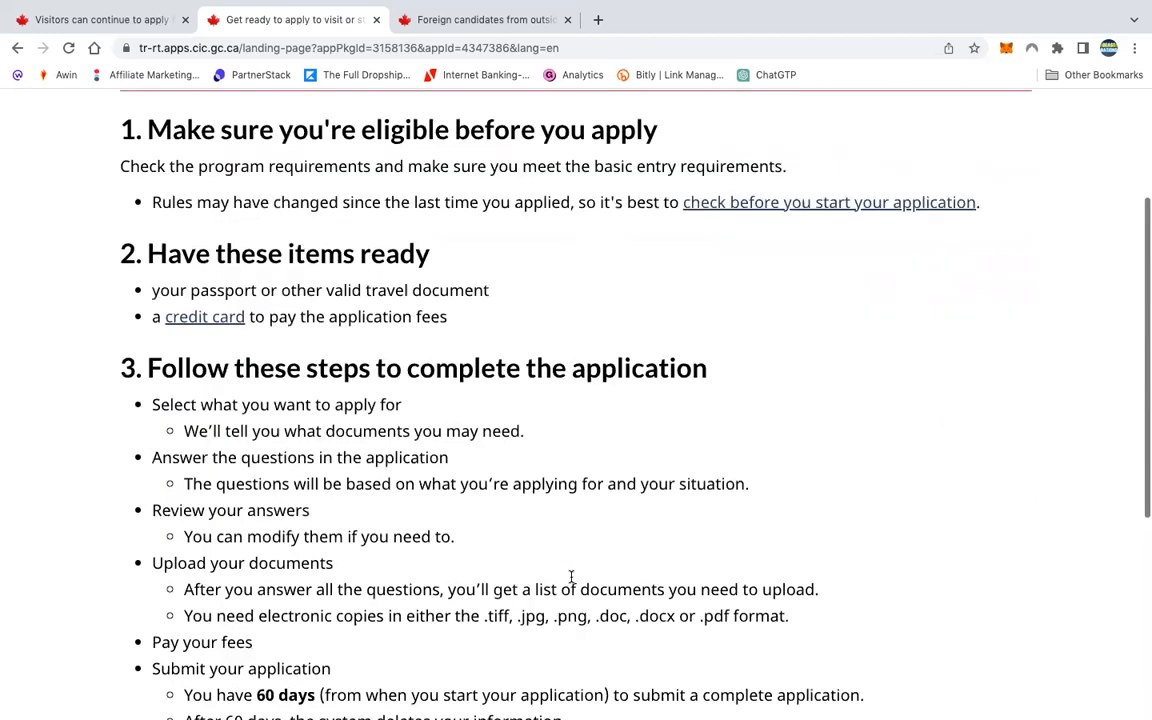
pyautogui.scroll(3, 530, 561)
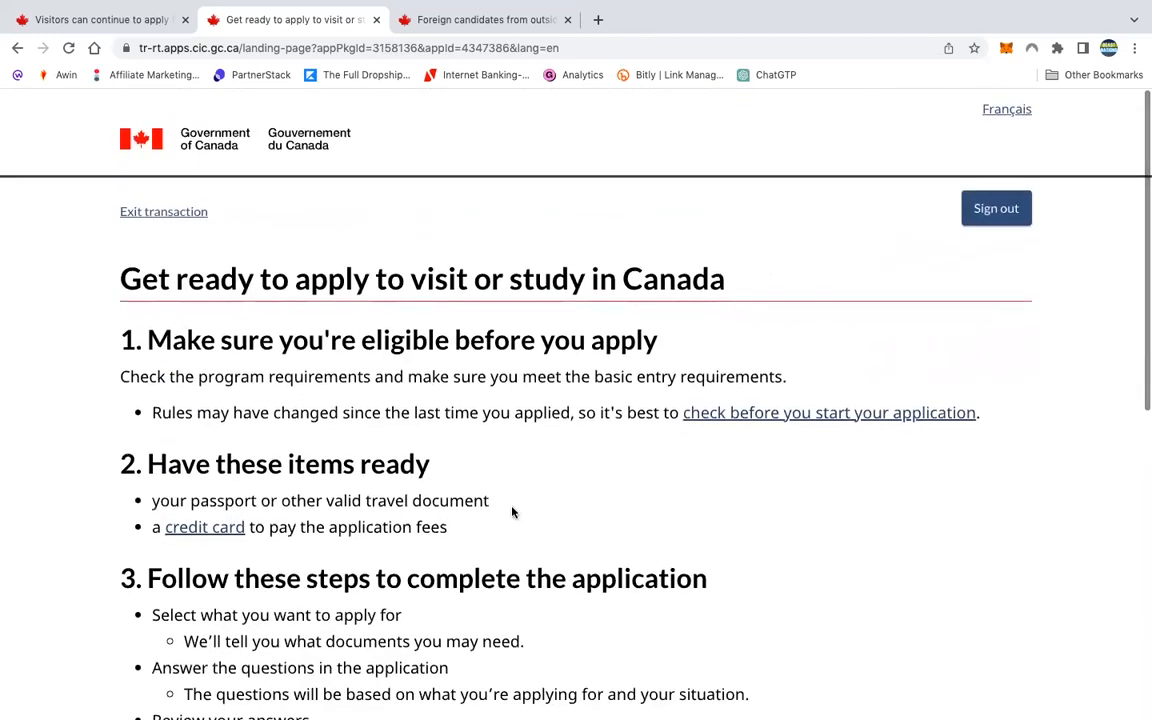
pyautogui.scroll(-2, 528, 517)
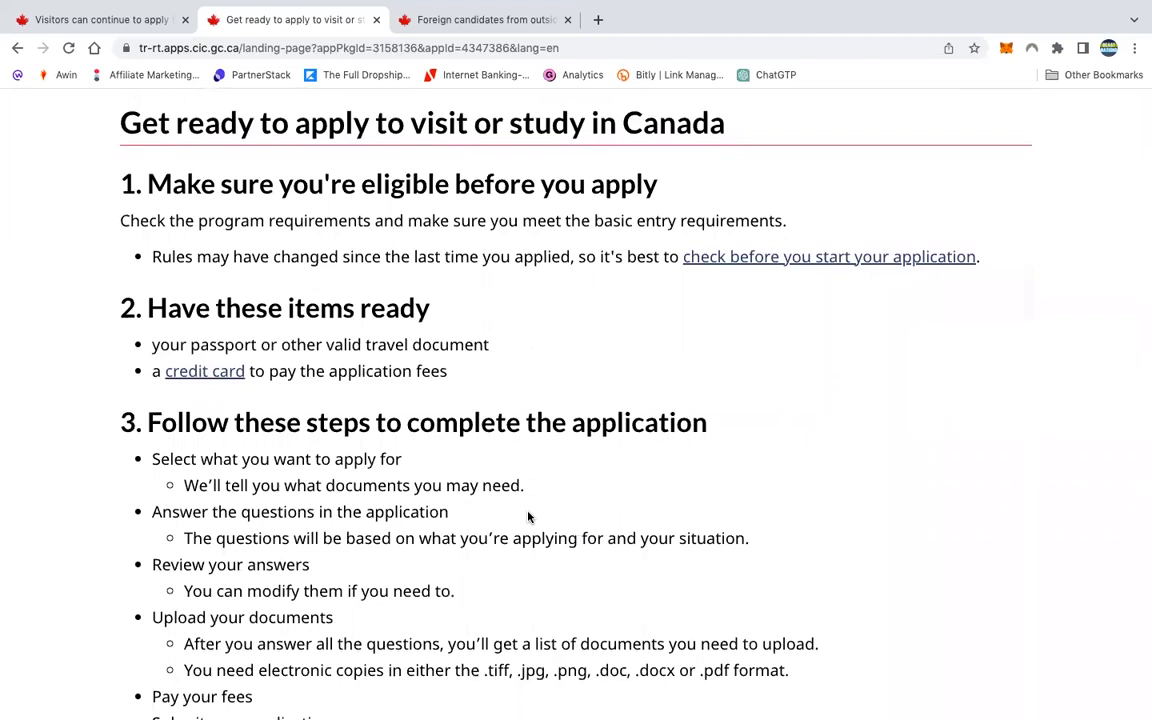
pyautogui.scroll(-2, 528, 516)
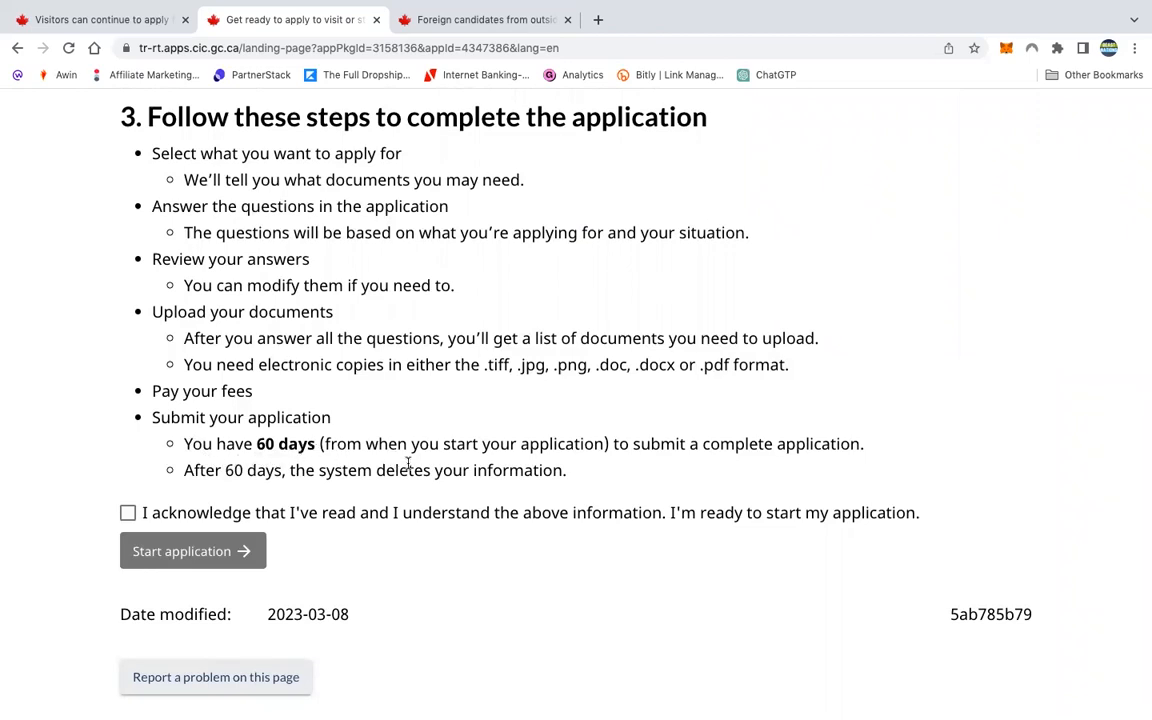
# Highlight the two lines about the 60-day submission limit and acknowledge having read and understood the information
pyautogui.moveTo(589, 478); pyautogui.dragTo(159, 440)
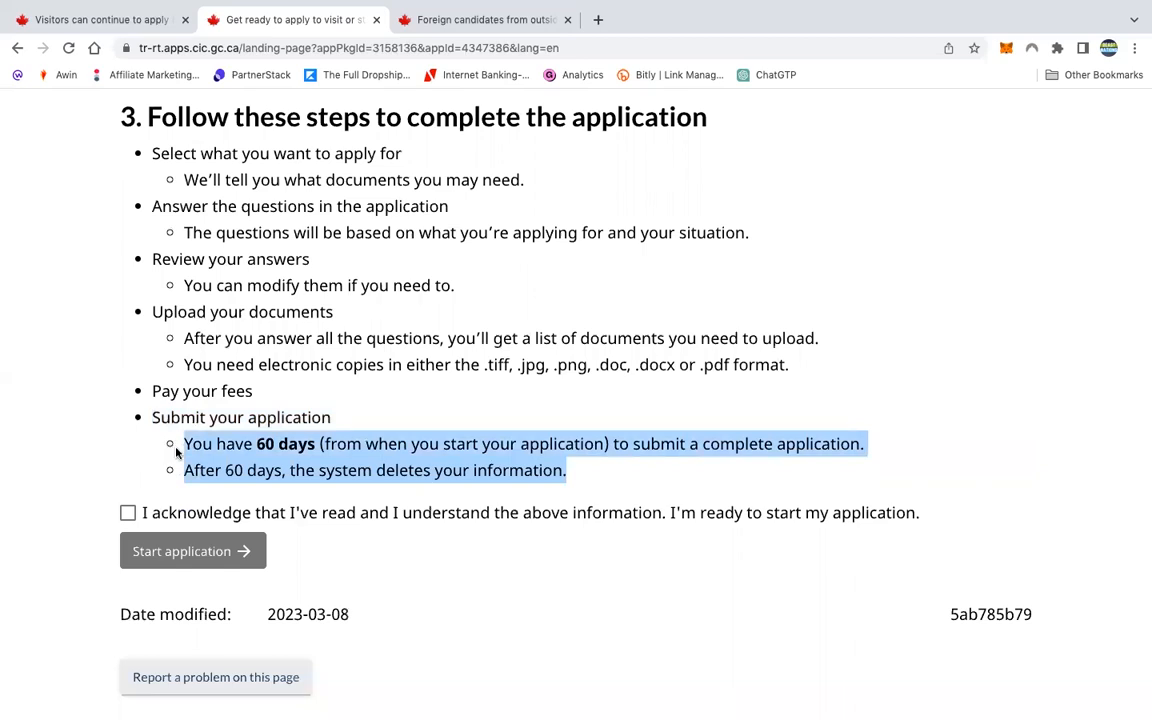
pyautogui.click(128, 513)
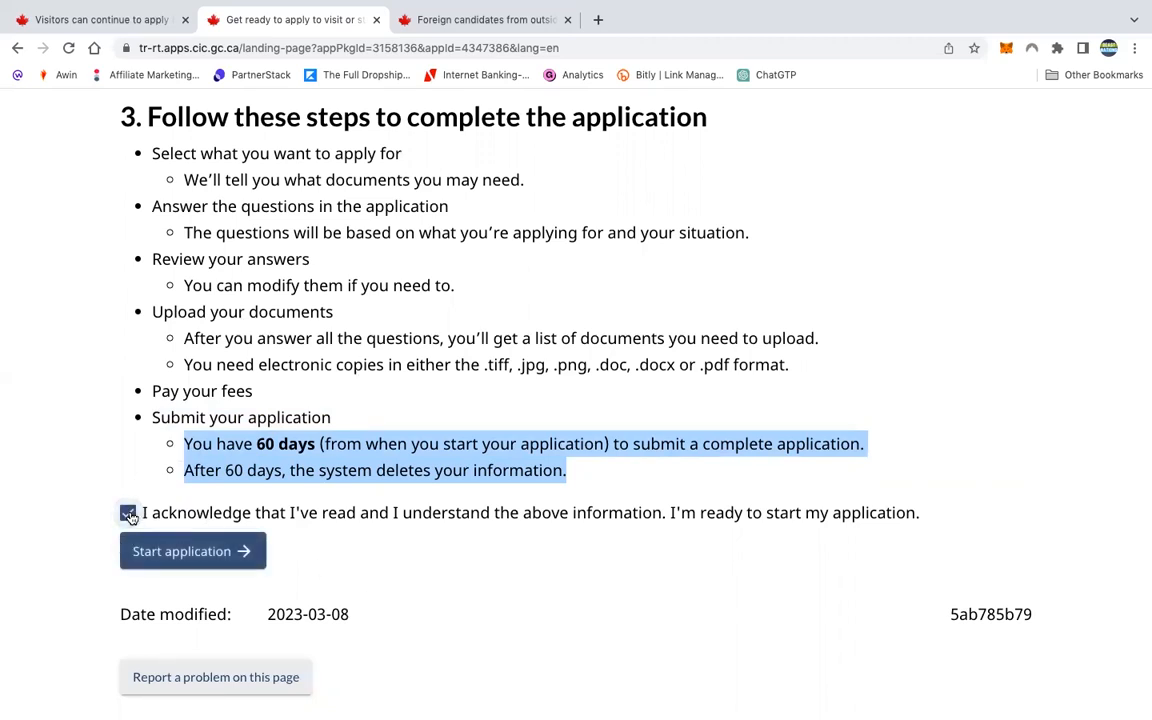
# Start the application and examine the group types offered when applying for more than one person at the same time
pyautogui.click(190, 555)
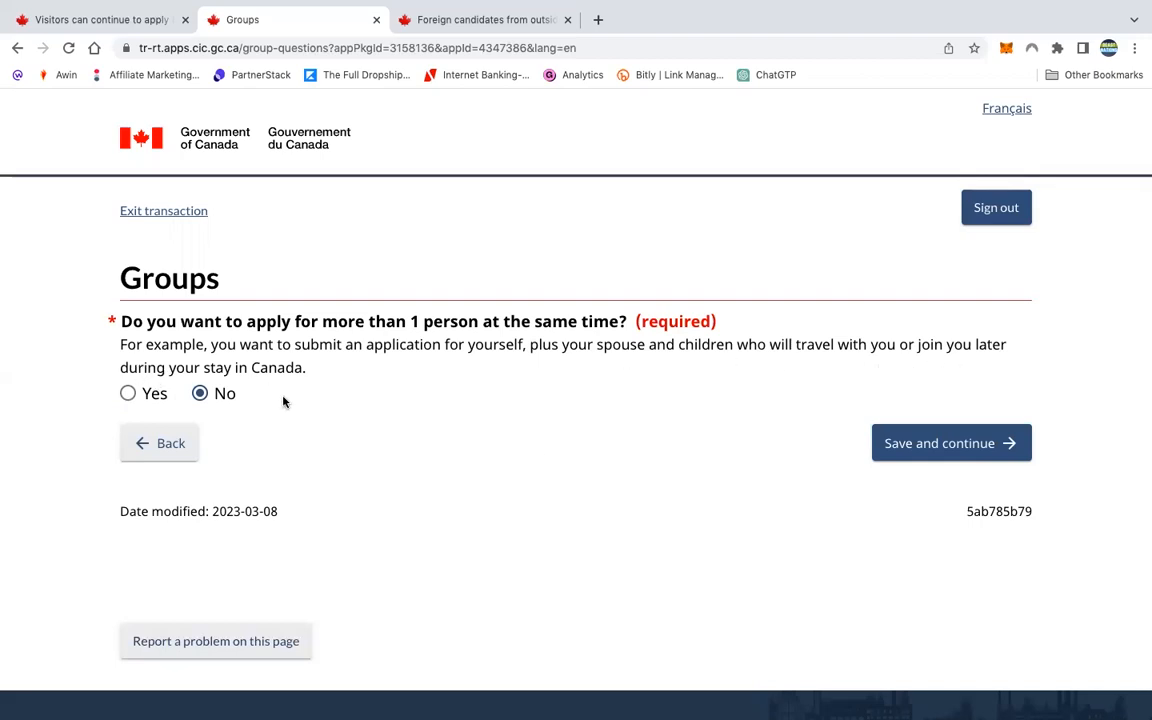
pyautogui.click(128, 394)
pyautogui.scroll(-1, 450, 420)
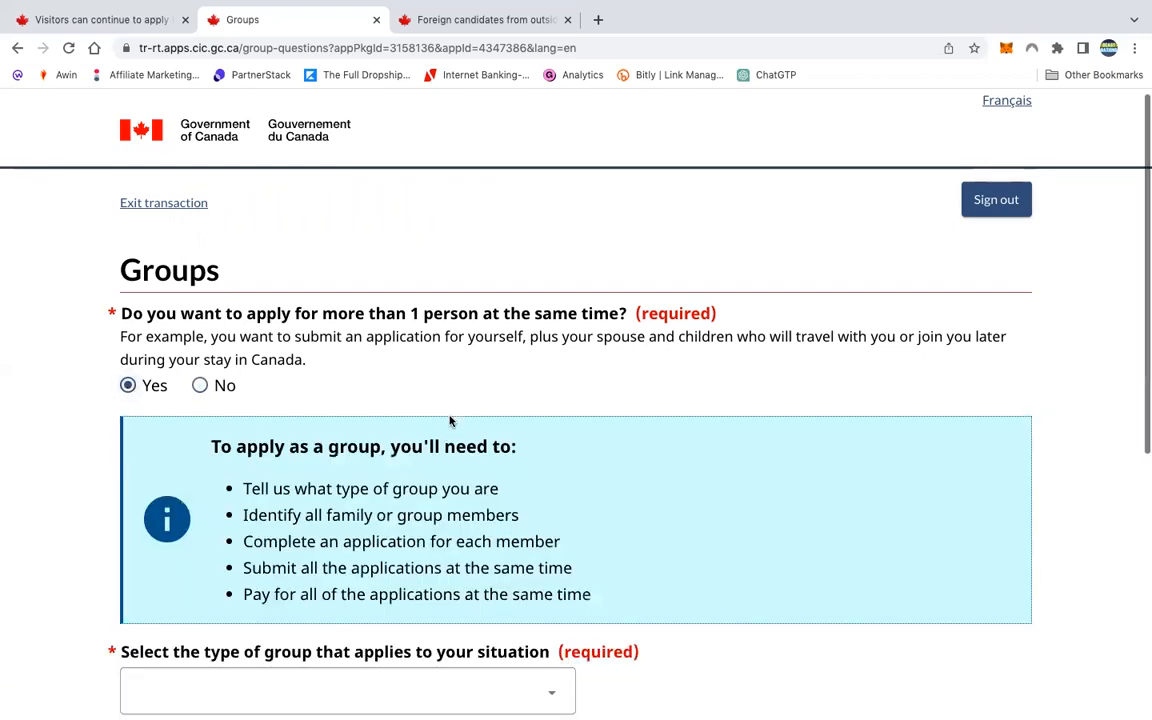
pyautogui.scroll(-2, 450, 420)
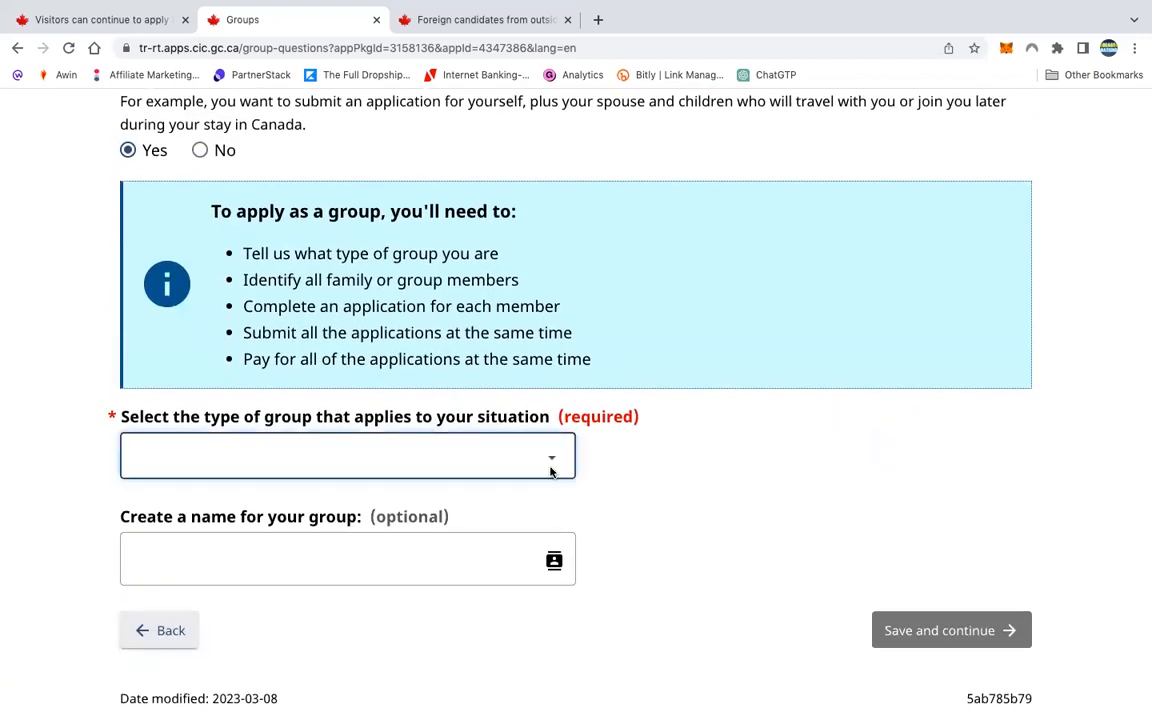
pyautogui.click(550, 472)
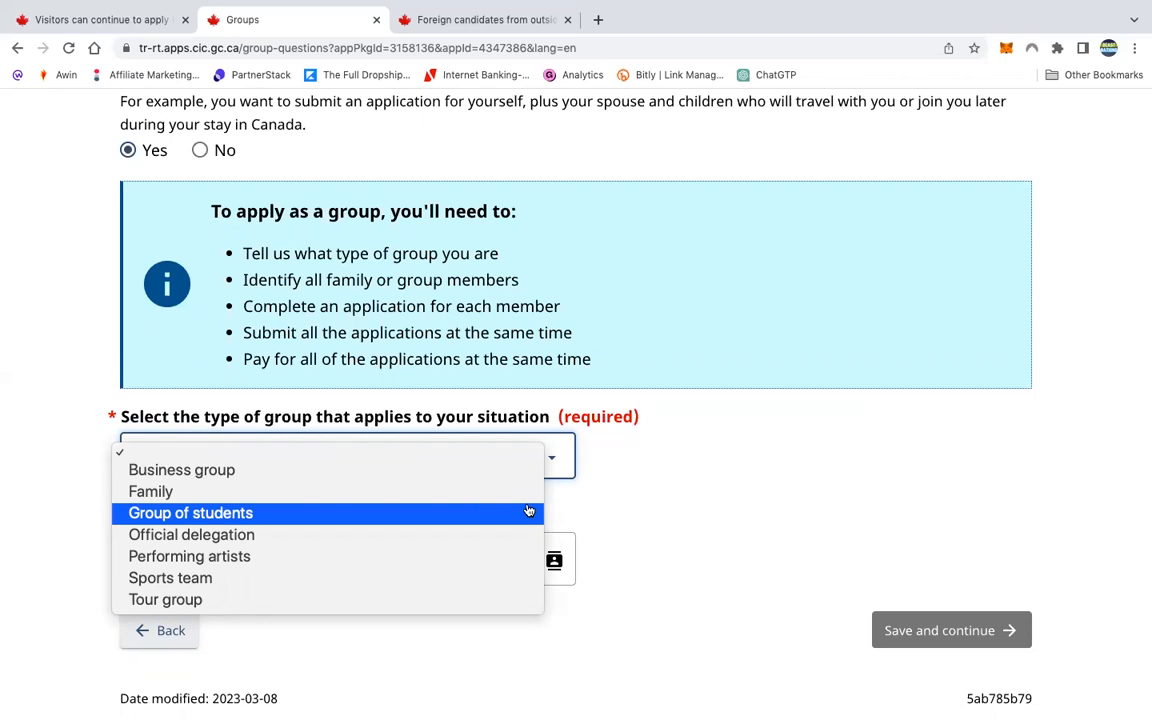
pyautogui.click(663, 506)
pyautogui.scroll(5, 663, 506)
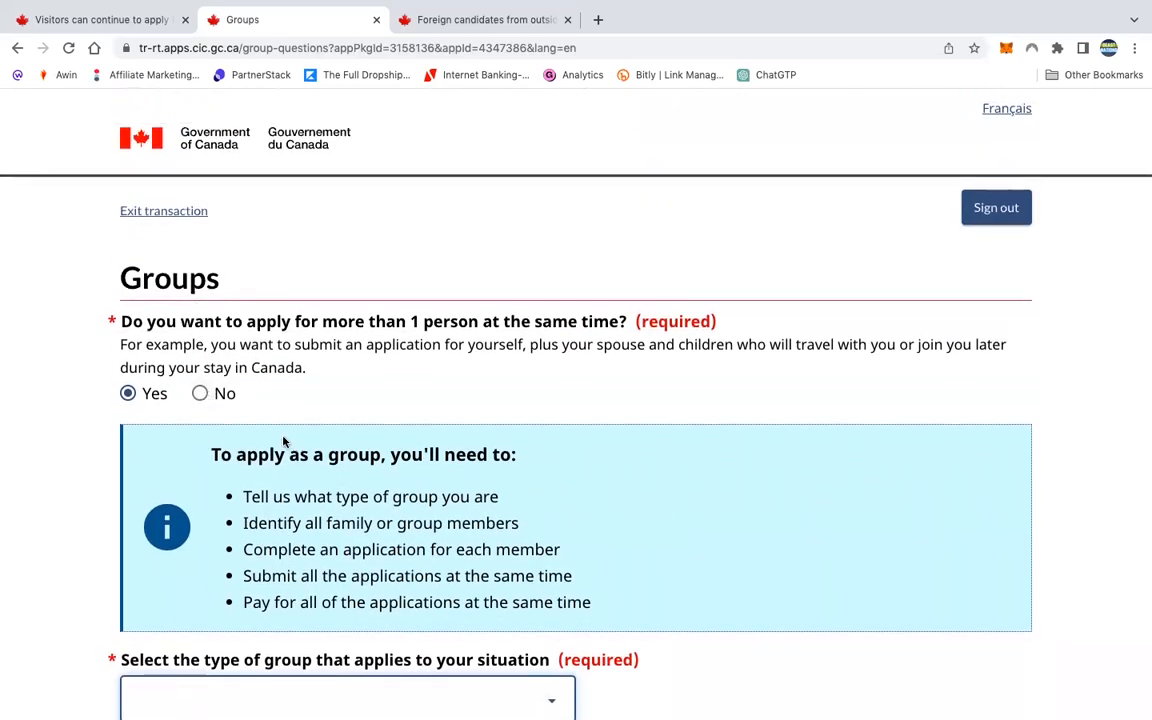
# Answer No to applying for more than one person at the same time and save the Groups page
pyautogui.click(201, 395)
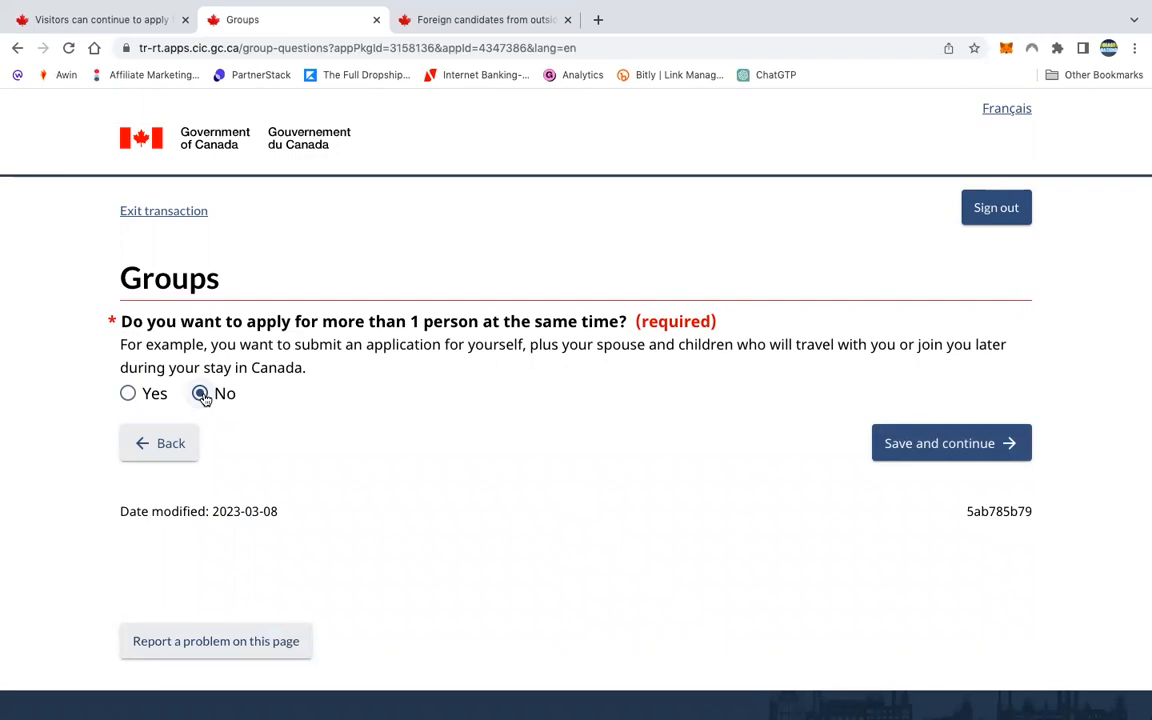
pyautogui.click(936, 437)
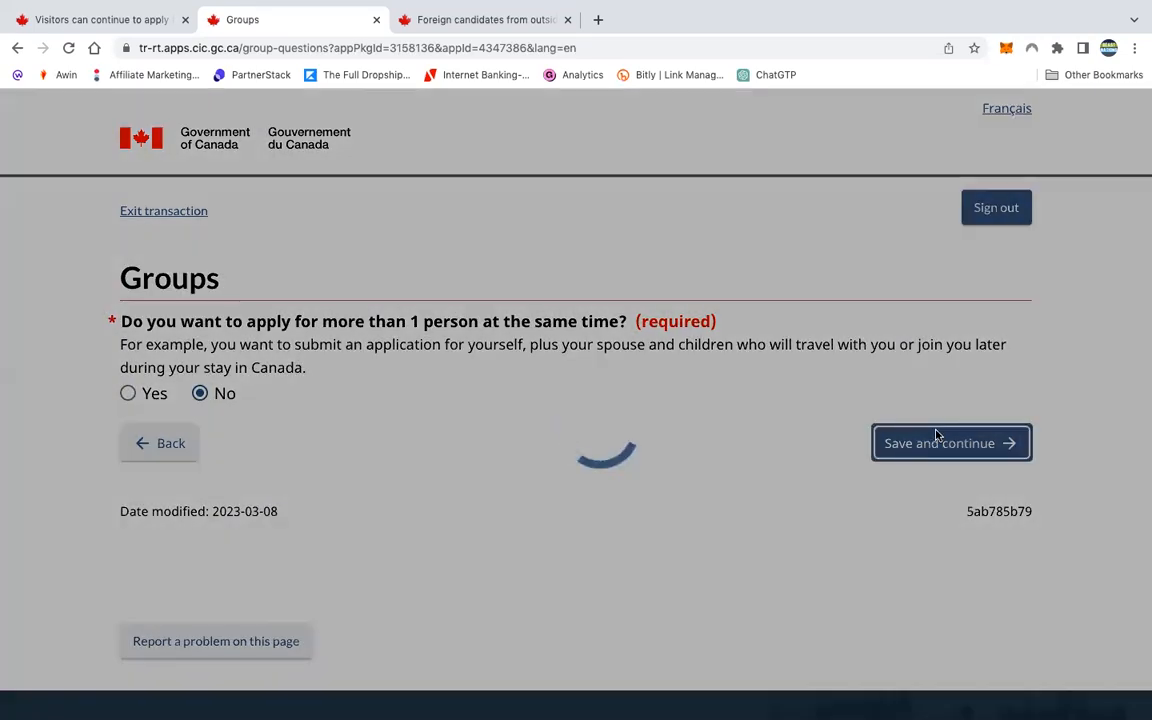
# Review the visa type, reason for the visa, planned activities and travel dates, and save the purpose answers
pyautogui.scroll(-2, 939, 437)
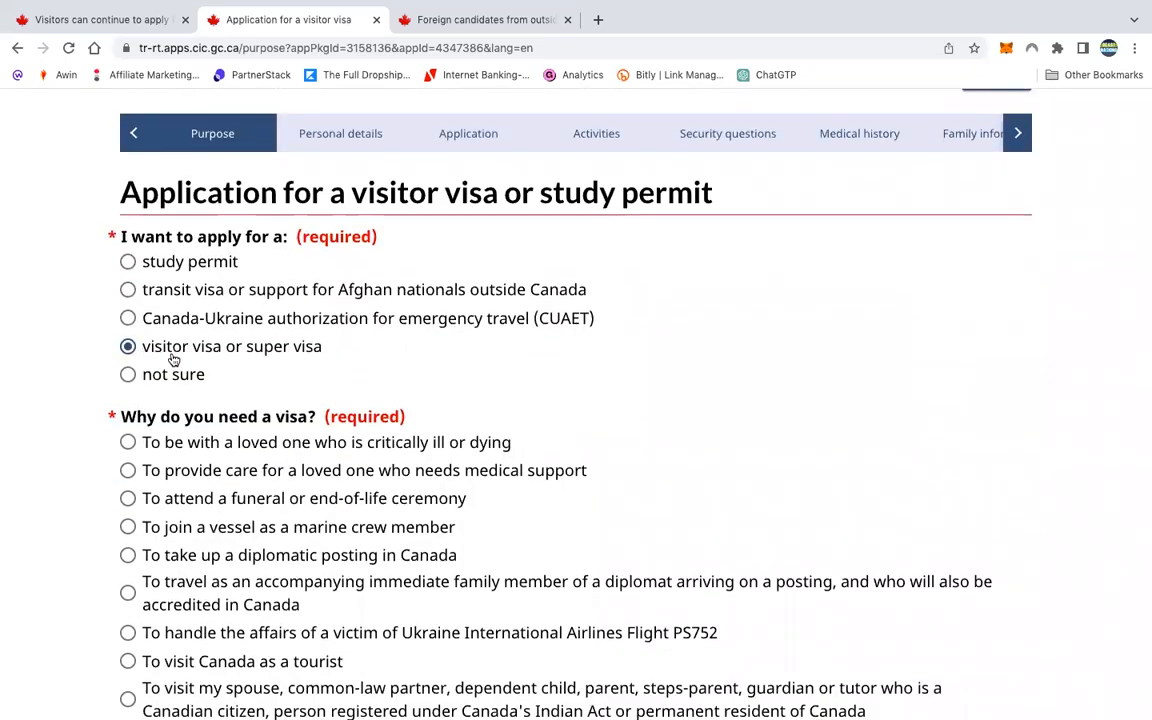
pyautogui.scroll(-3, 360, 378)
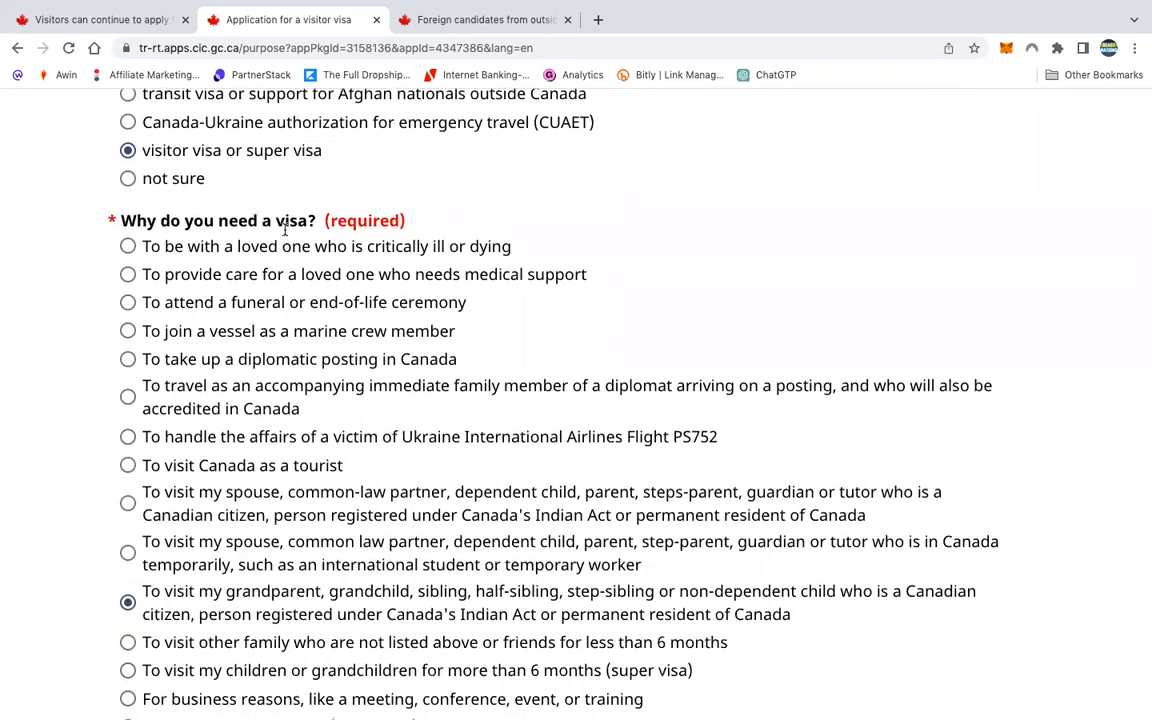
pyautogui.scroll(-4, 285, 228)
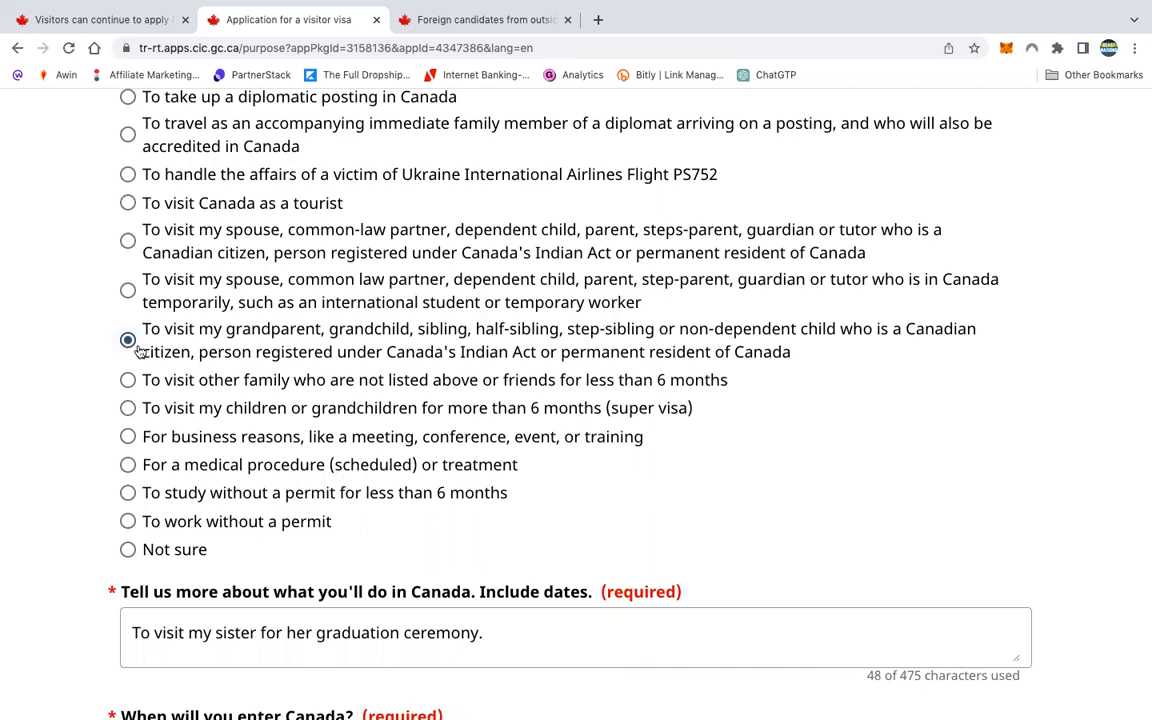
pyautogui.scroll(-3, 369, 512)
pyautogui.click(290, 471)
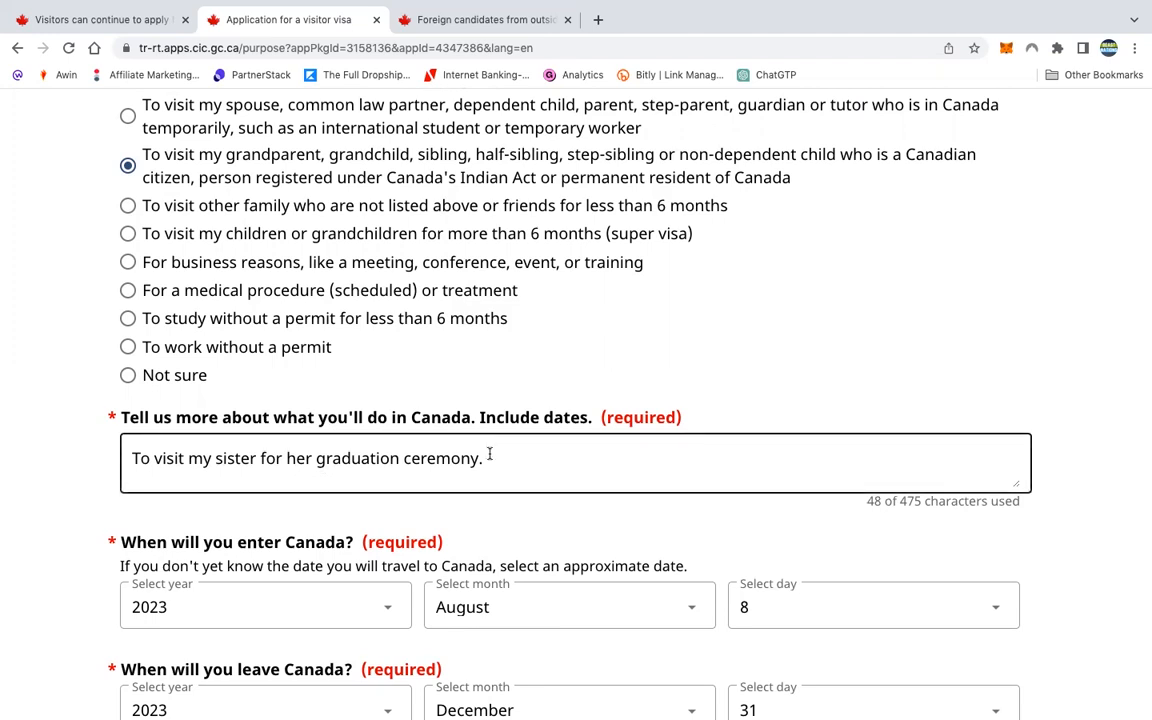
pyautogui.scroll(-1, 490, 455)
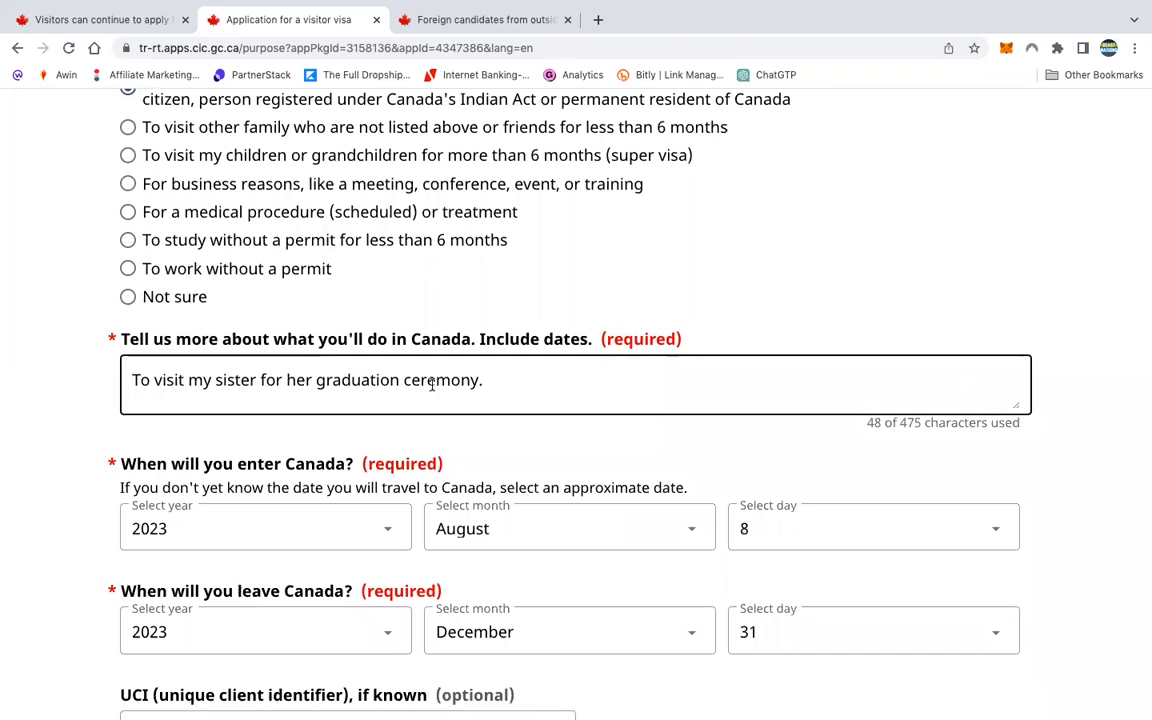
pyautogui.scroll(-1, 535, 406)
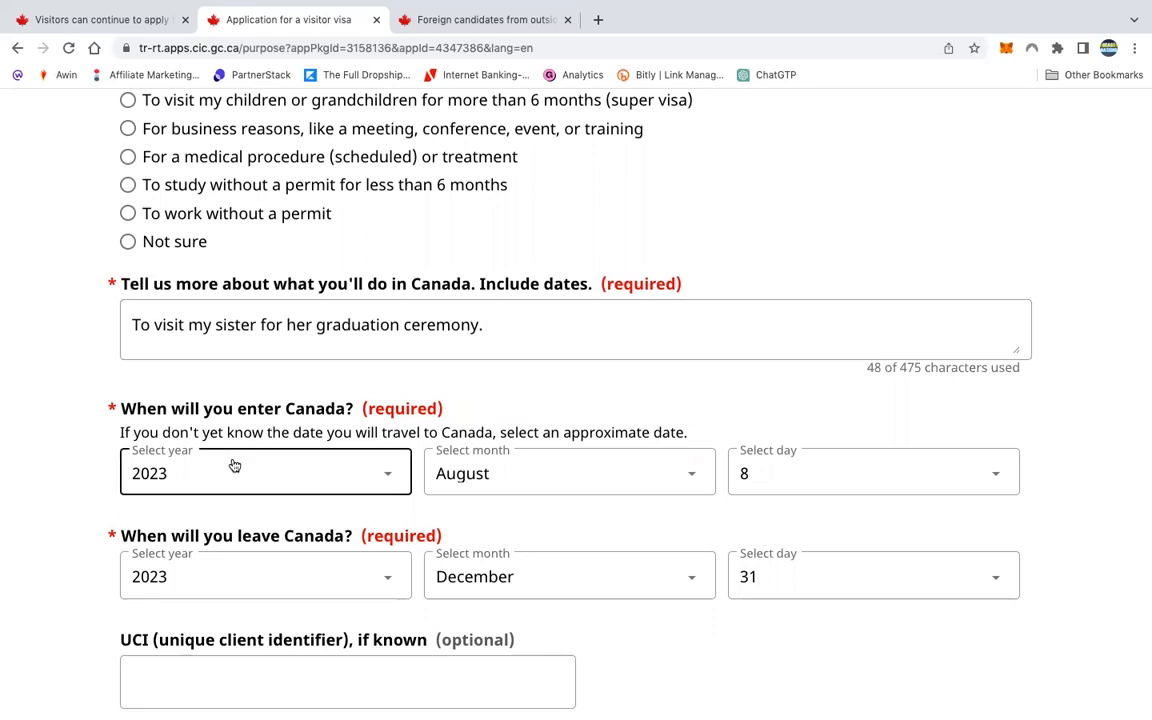
pyautogui.scroll(-1, 231, 465)
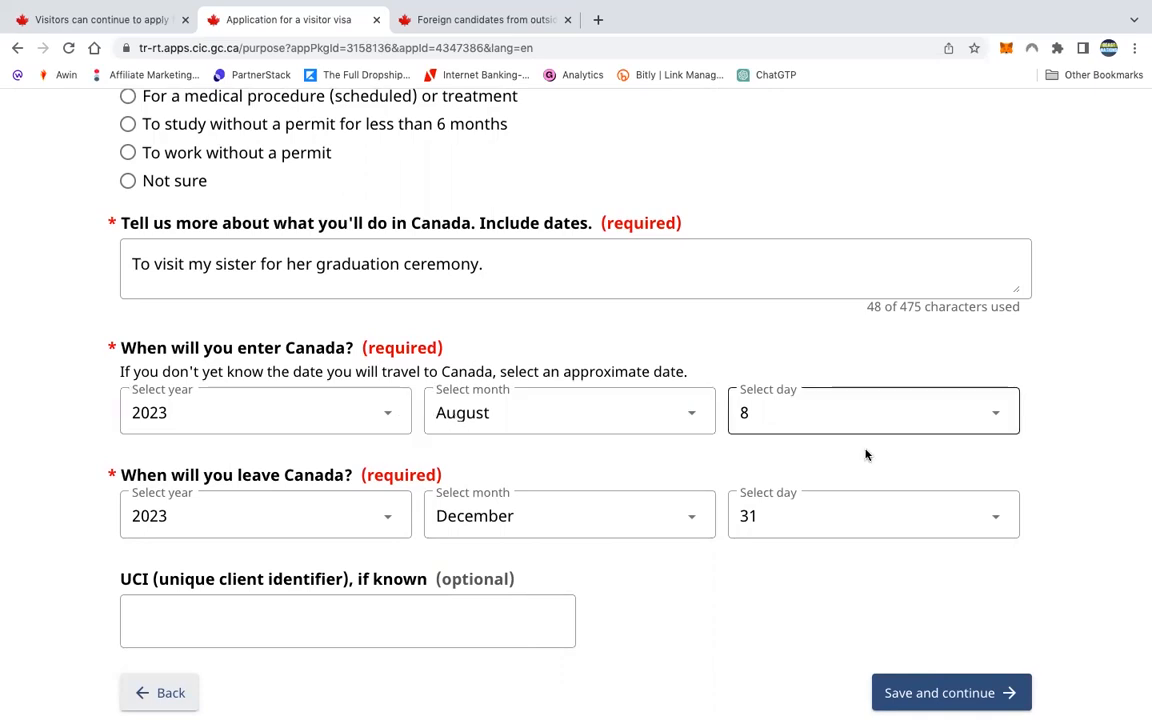
pyautogui.scroll(-1, 866, 455)
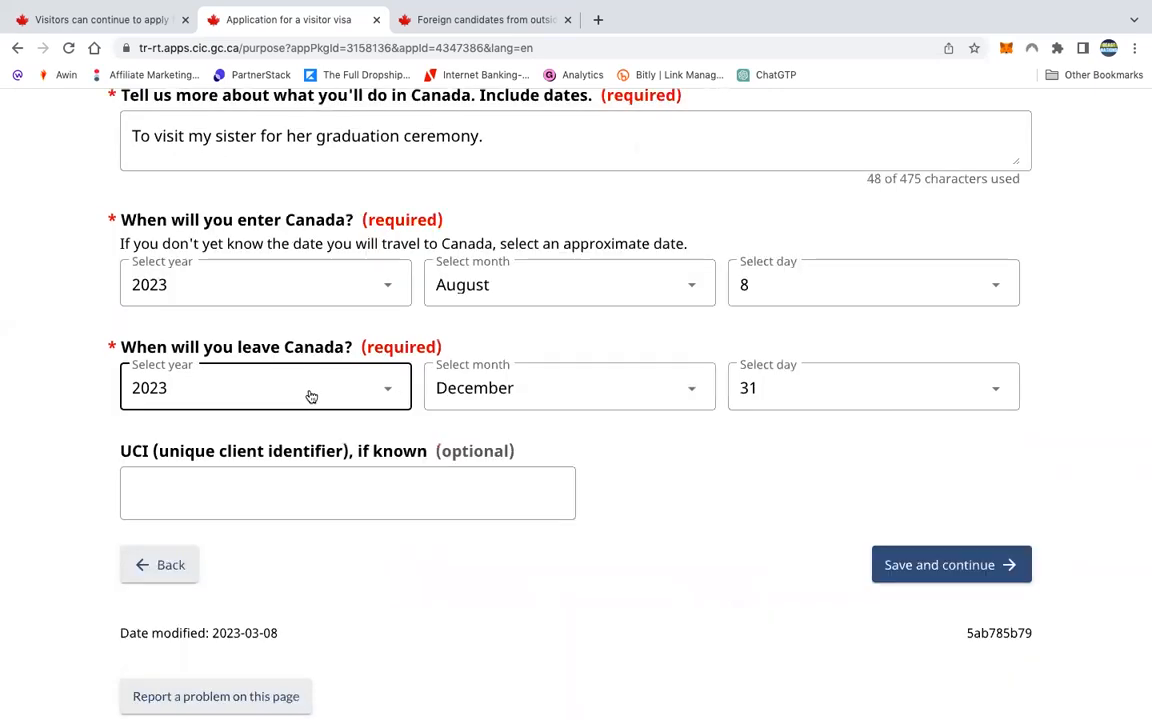
pyautogui.click(910, 566)
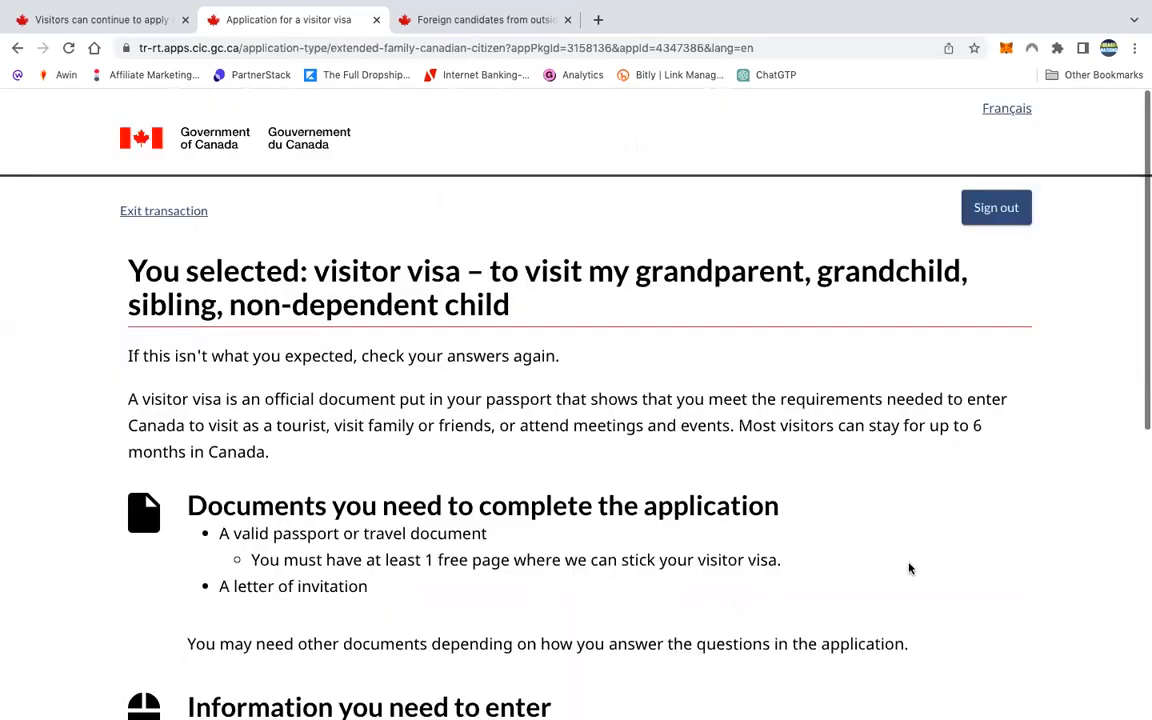
# Review the summary of the selected visitor visa and its required documents, and highlight the page heading naming the selection
pyautogui.scroll(-2, 909, 568)
pyautogui.scroll(-2, 909, 568)
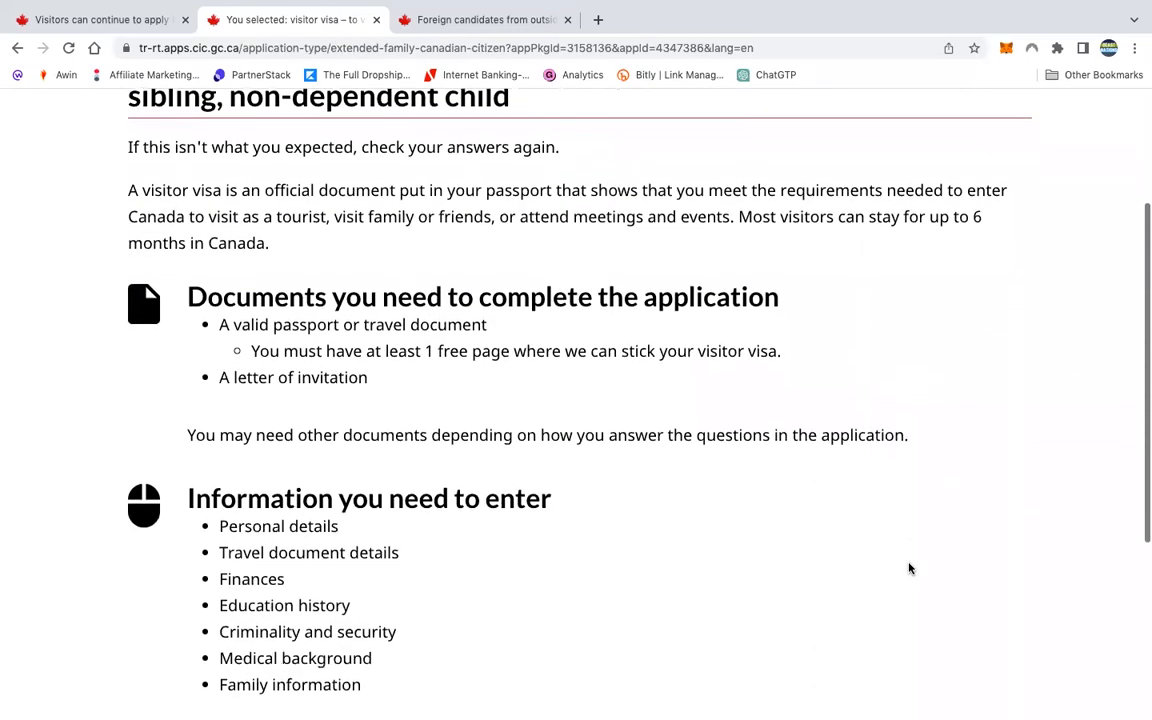
pyautogui.scroll(3, 909, 568)
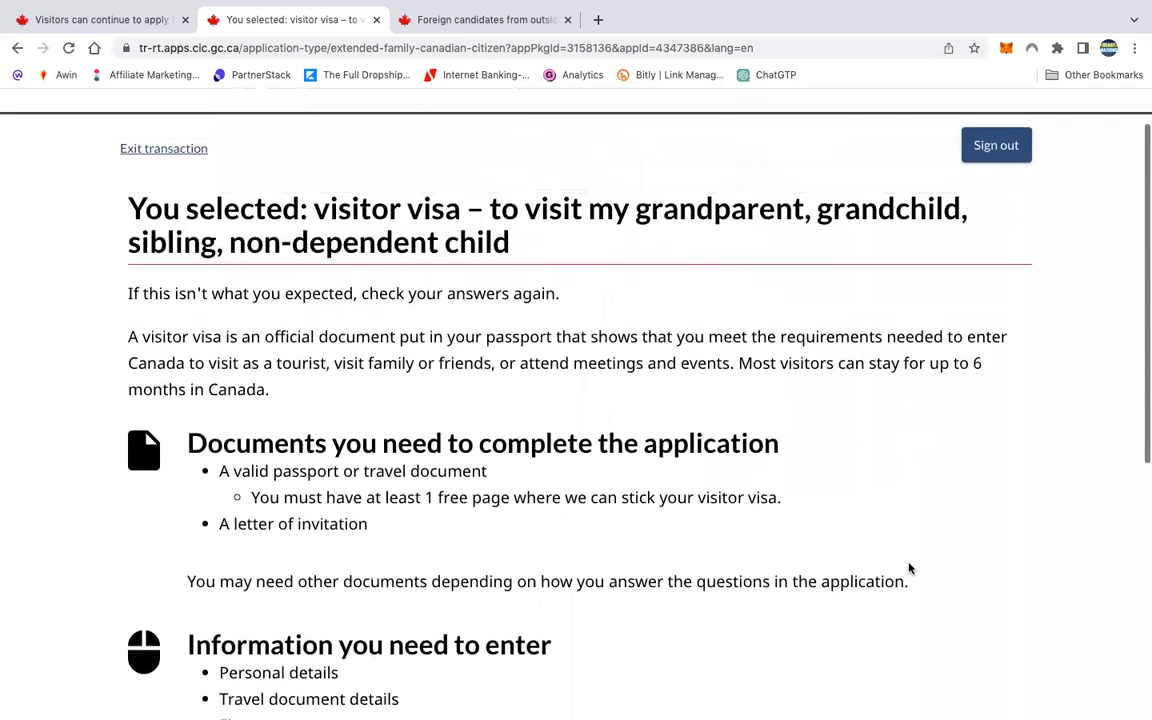
pyautogui.scroll(-1, 909, 568)
pyautogui.scroll(1, 909, 568)
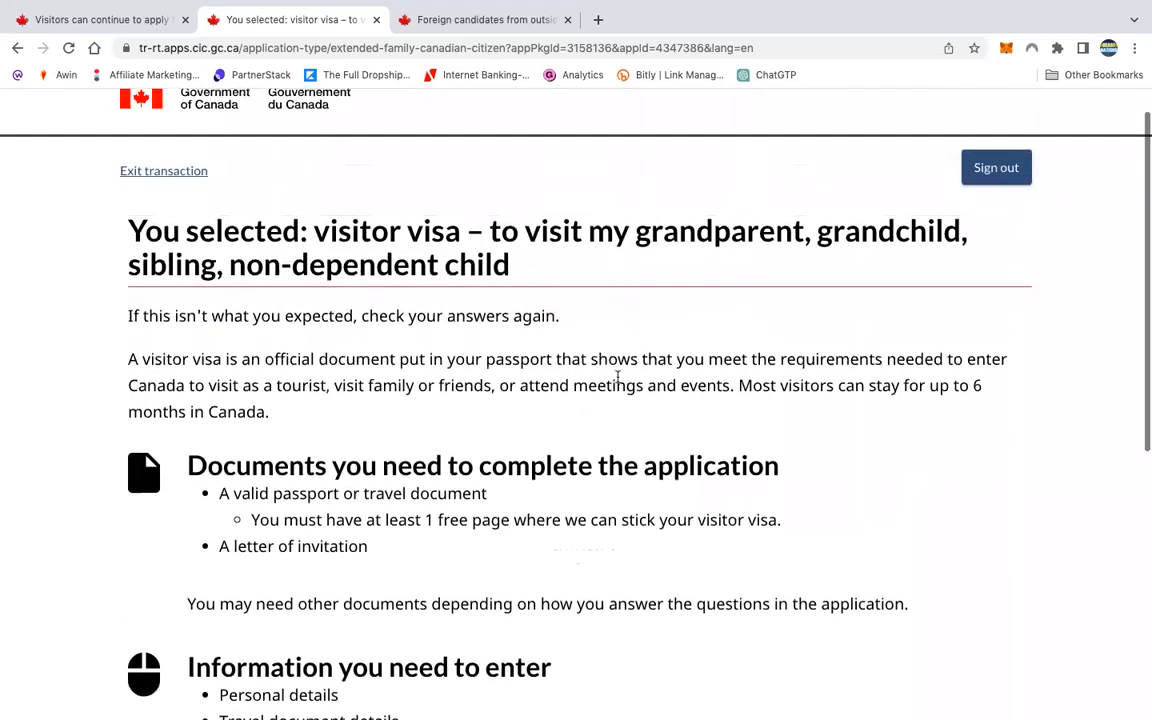
pyautogui.moveTo(535, 270); pyautogui.dragTo(120, 232)
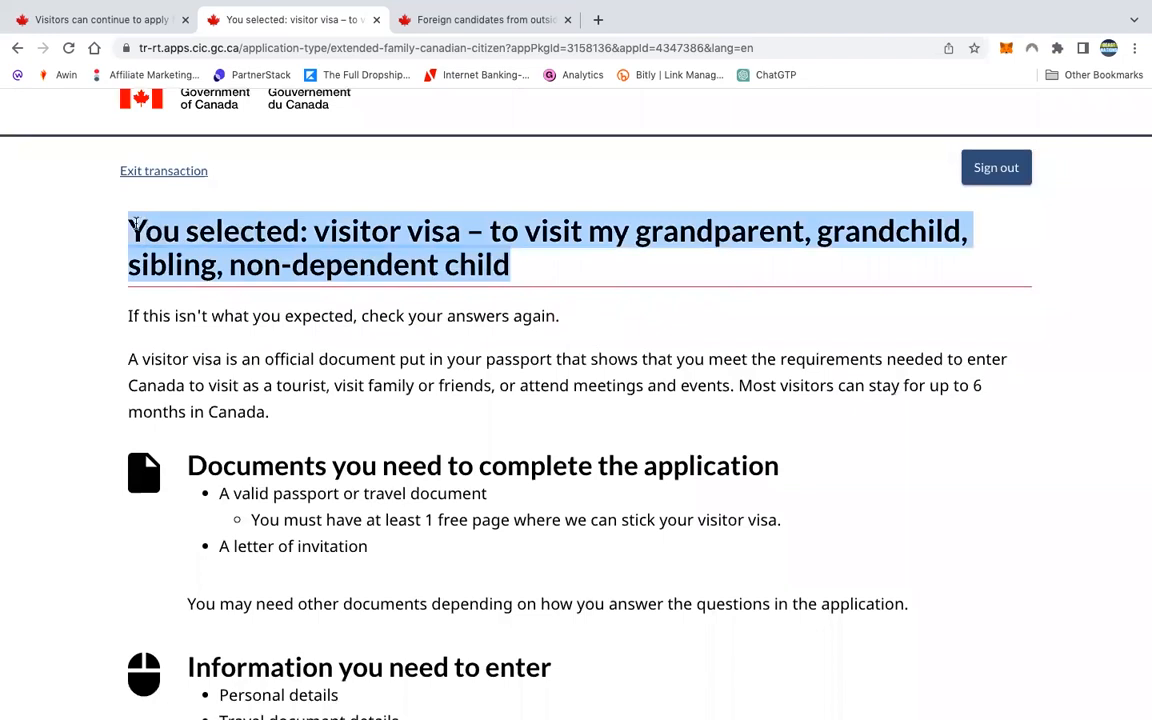
# Highlight the list of information to enter, from Personal details to Family information, and continue to the application
pyautogui.scroll(-3, 658, 584)
pyautogui.scroll(-2, 638, 492)
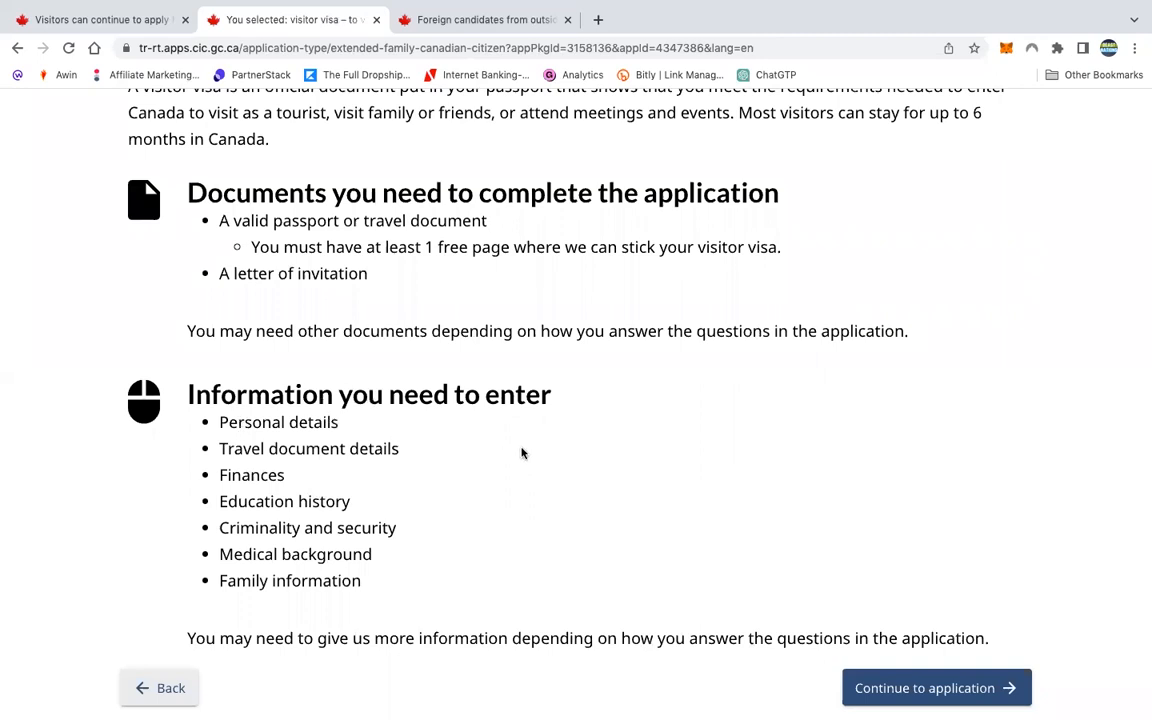
pyautogui.moveTo(380, 585); pyautogui.dragTo(222, 428)
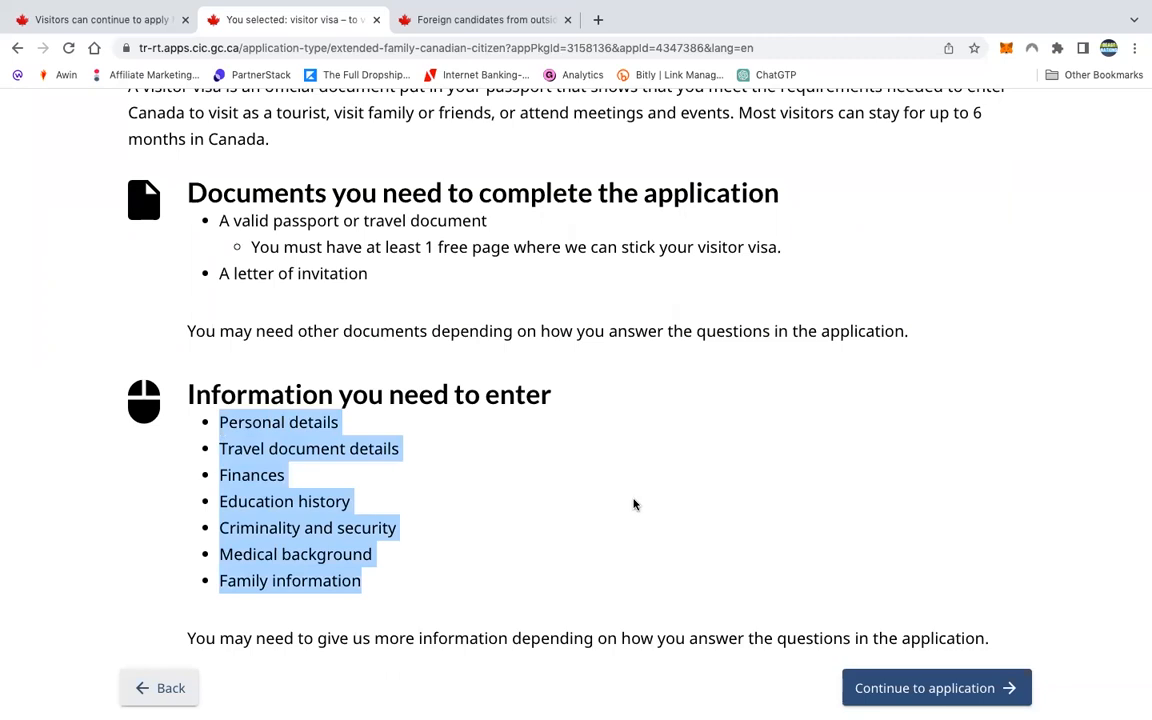
pyautogui.scroll(-1, 634, 504)
pyautogui.click(855, 587)
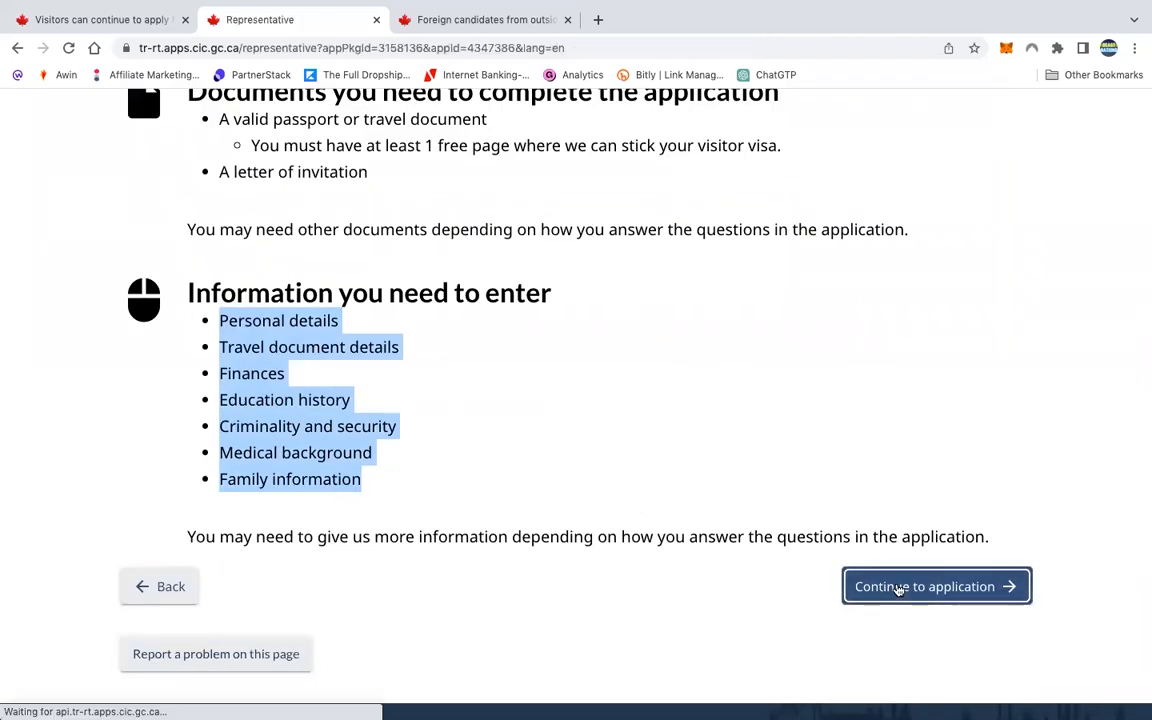
# Examine the Representative questions about applying for someone else, paid authorization and relationship to the person being helped
pyautogui.scroll(-1, 897, 590)
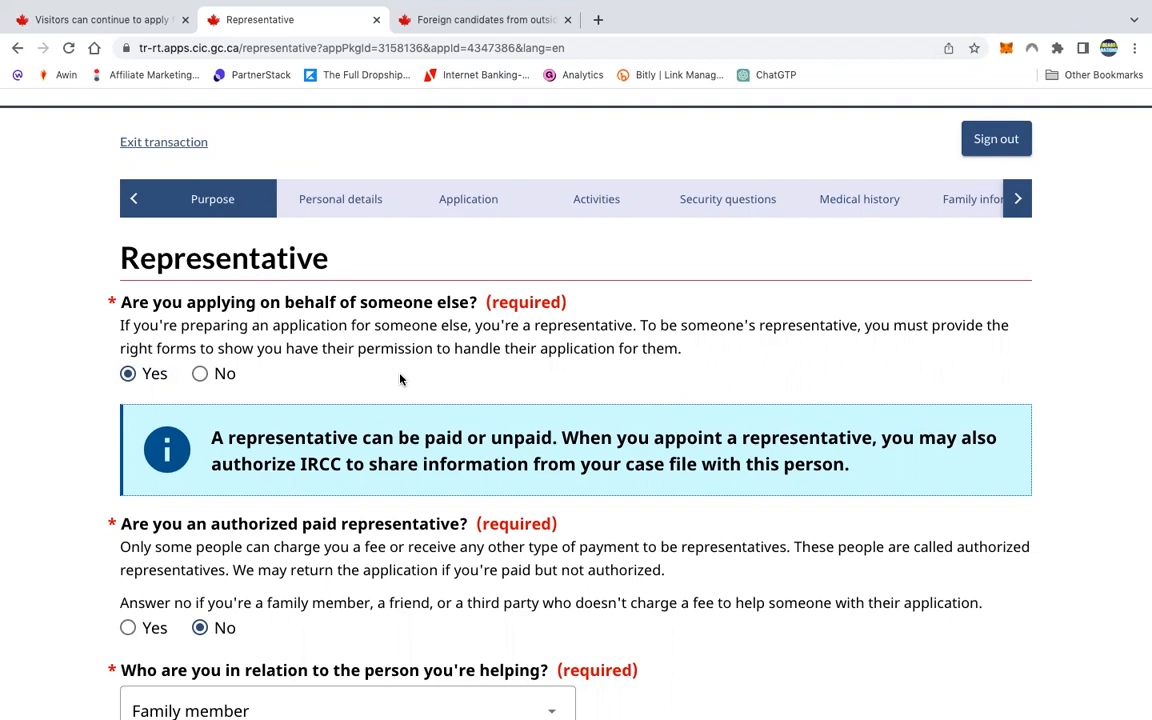
pyautogui.scroll(-2, 450, 383)
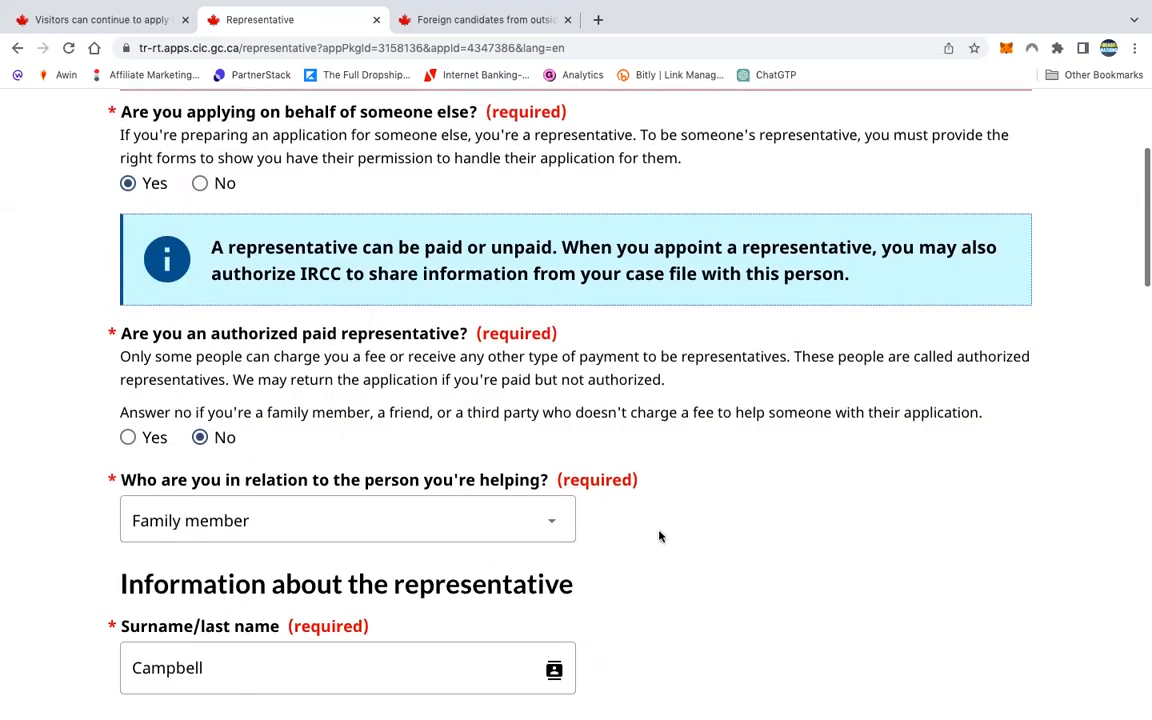
pyautogui.scroll(1, 658, 535)
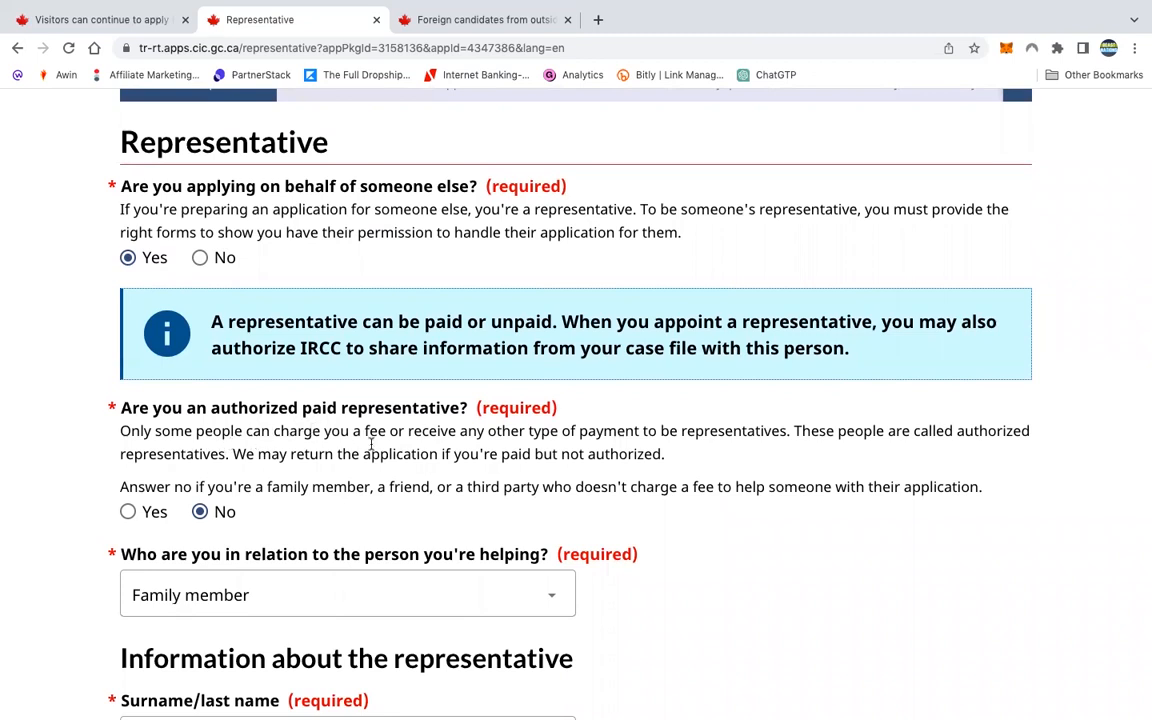
pyautogui.scroll(-1, 404, 449)
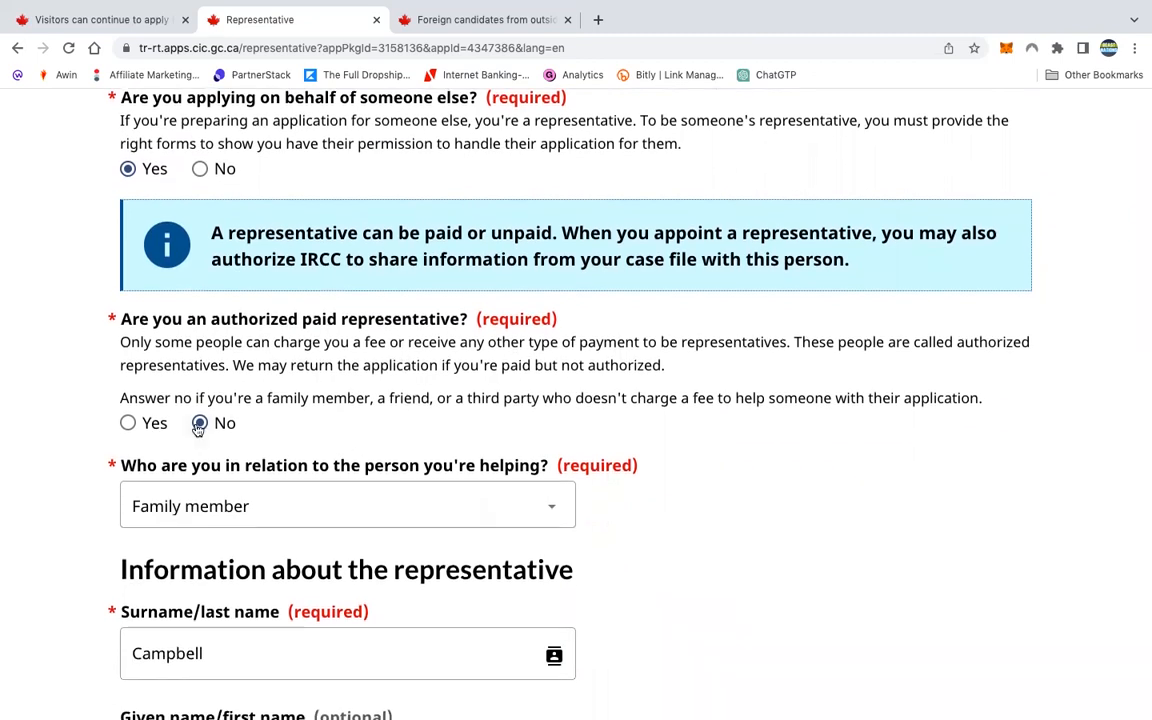
pyautogui.scroll(-1, 228, 428)
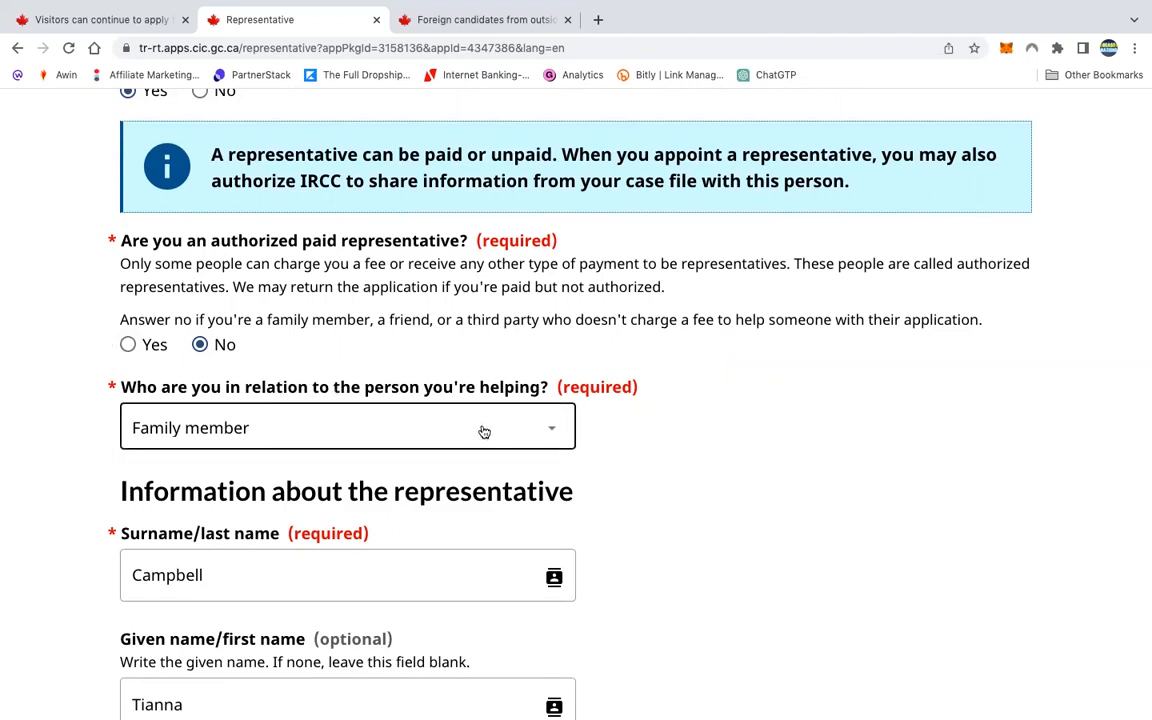
# Examine the representative's name, telephone and mailing address fields, including the manually entered street number and street name
pyautogui.scroll(-2, 543, 404)
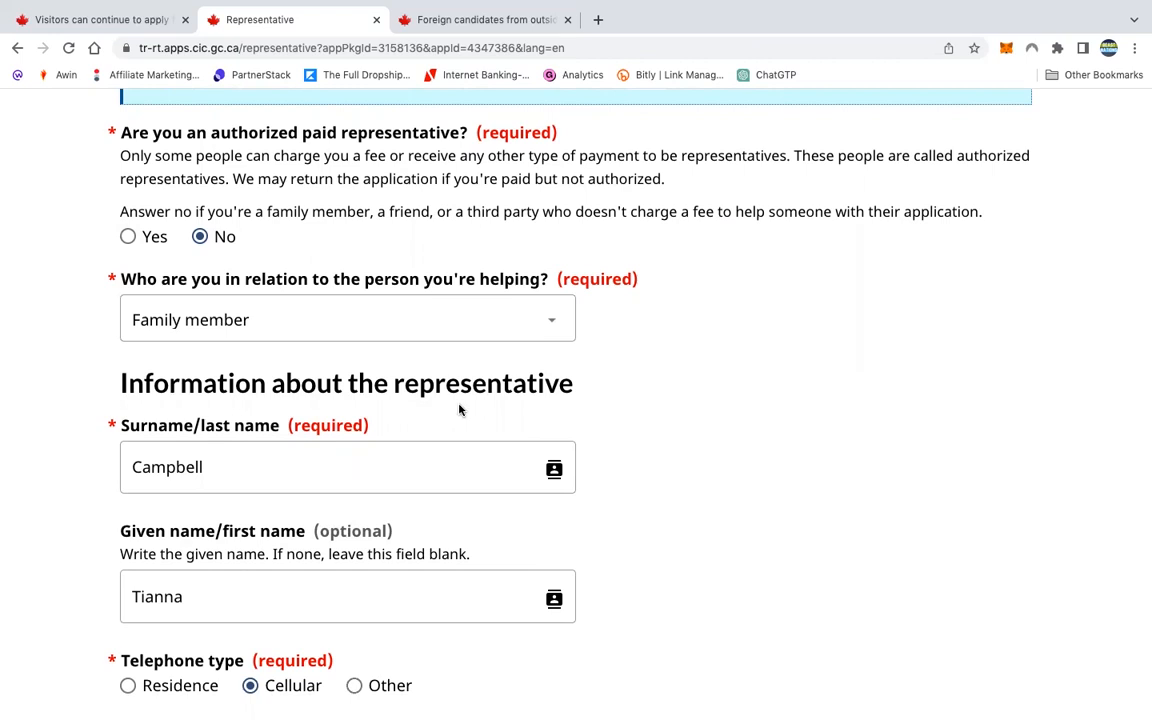
pyautogui.scroll(-1, 499, 427)
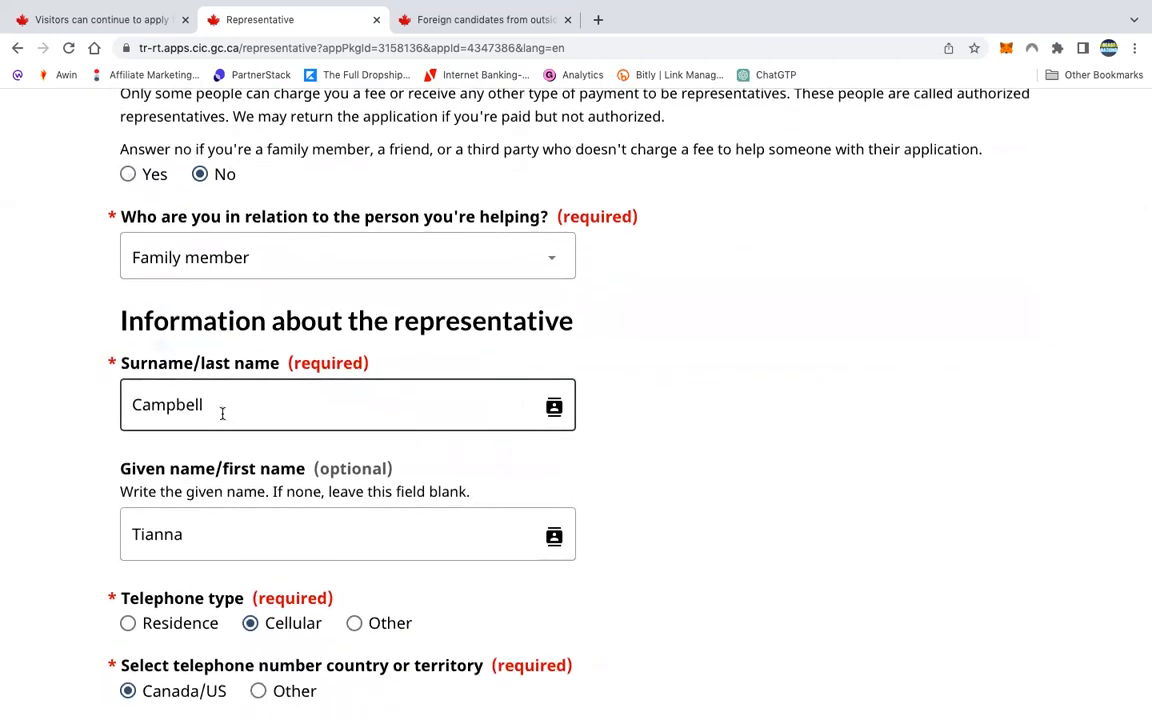
pyautogui.scroll(-2, 215, 393)
pyautogui.scroll(-2, 239, 437)
pyautogui.scroll(-10, 283, 539)
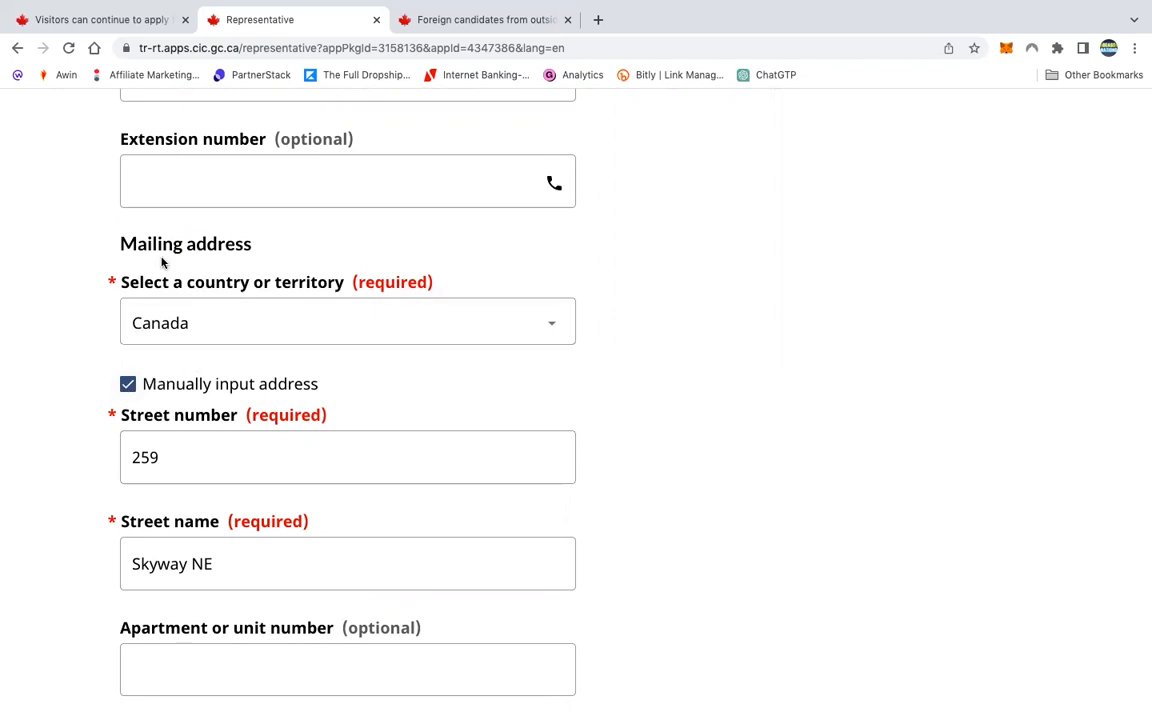
pyautogui.scroll(3, 230, 222)
pyautogui.click(231, 219)
pyautogui.scroll(-3, 225, 214)
pyautogui.click(234, 470)
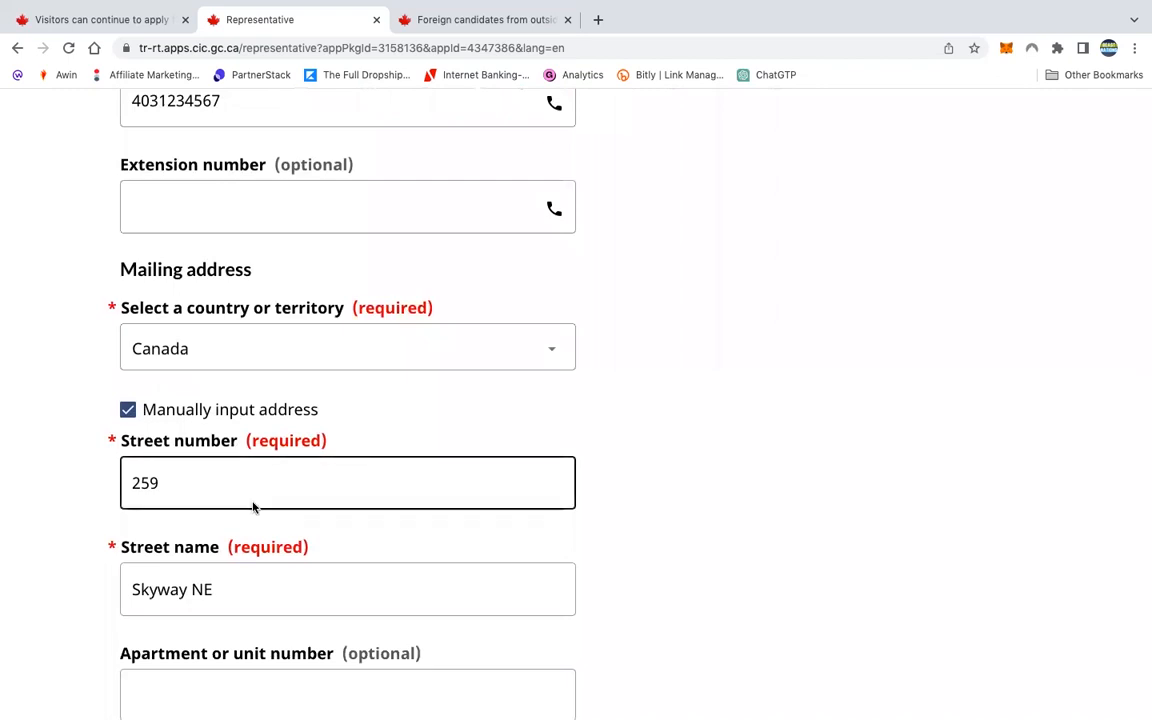
pyautogui.scroll(-2, 268, 468)
pyautogui.click(268, 468)
pyautogui.scroll(3, 268, 468)
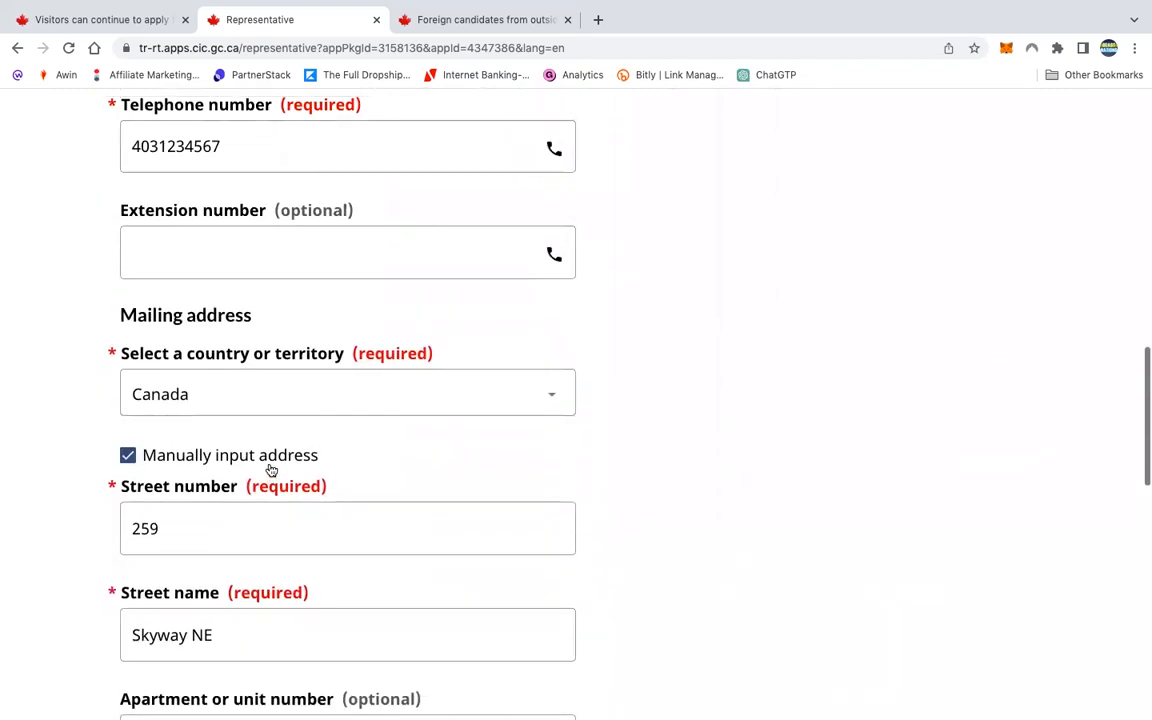
pyautogui.click(172, 530)
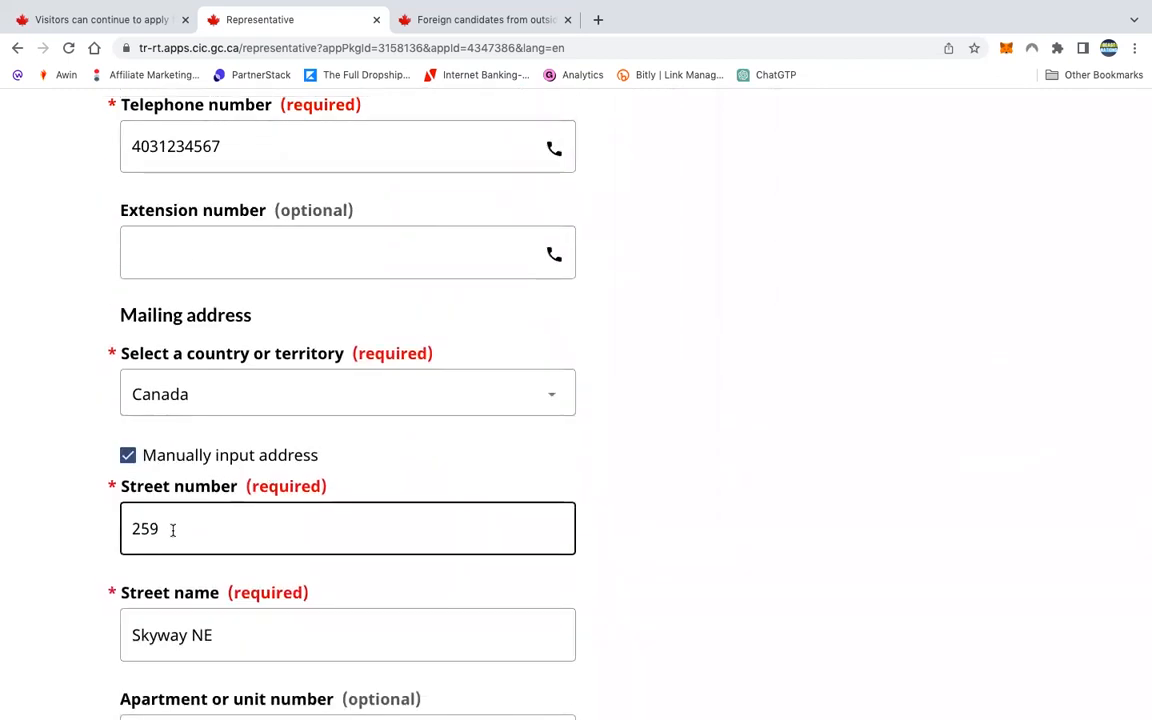
pyautogui.click(458, 483)
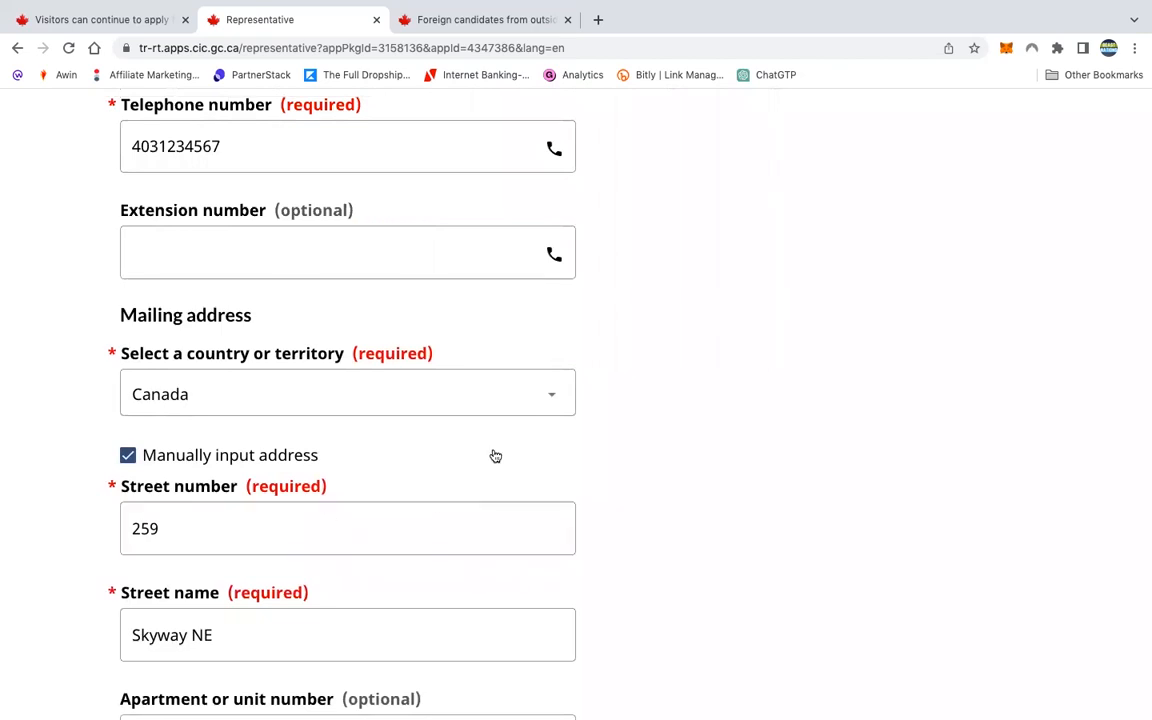
# Review the representative's remaining mailing address and e-mail fields, then save the Representative page and continue
pyautogui.scroll(-3, 494, 455)
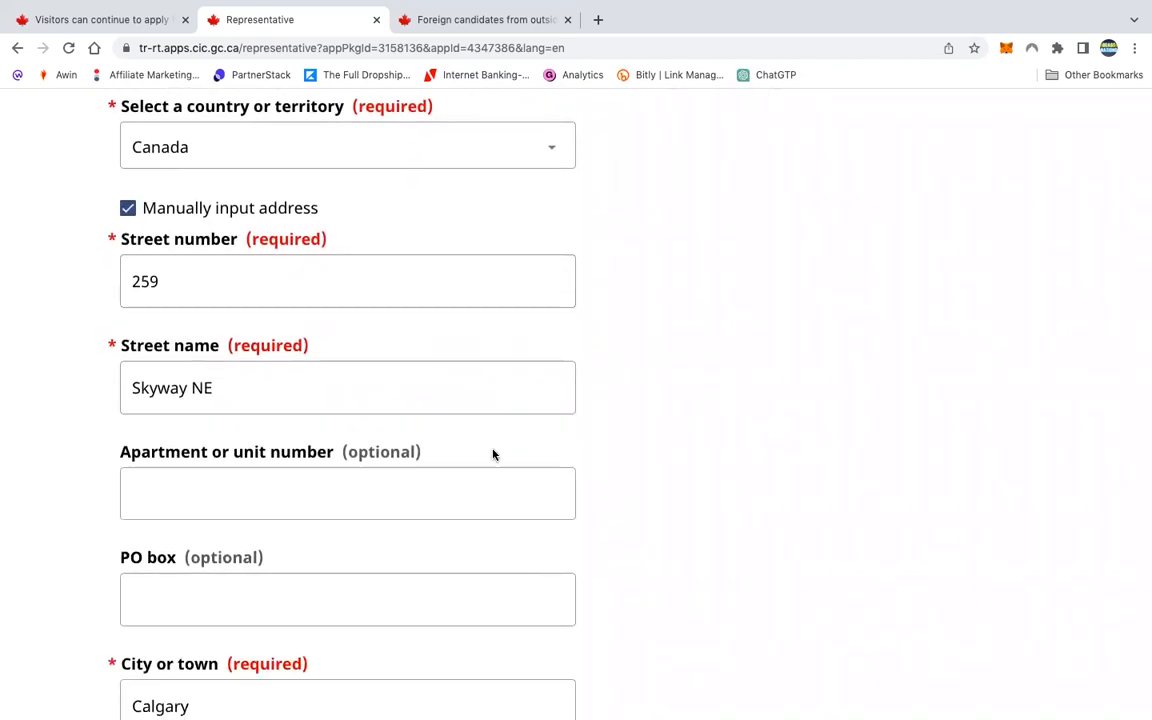
pyautogui.scroll(-5, 493, 455)
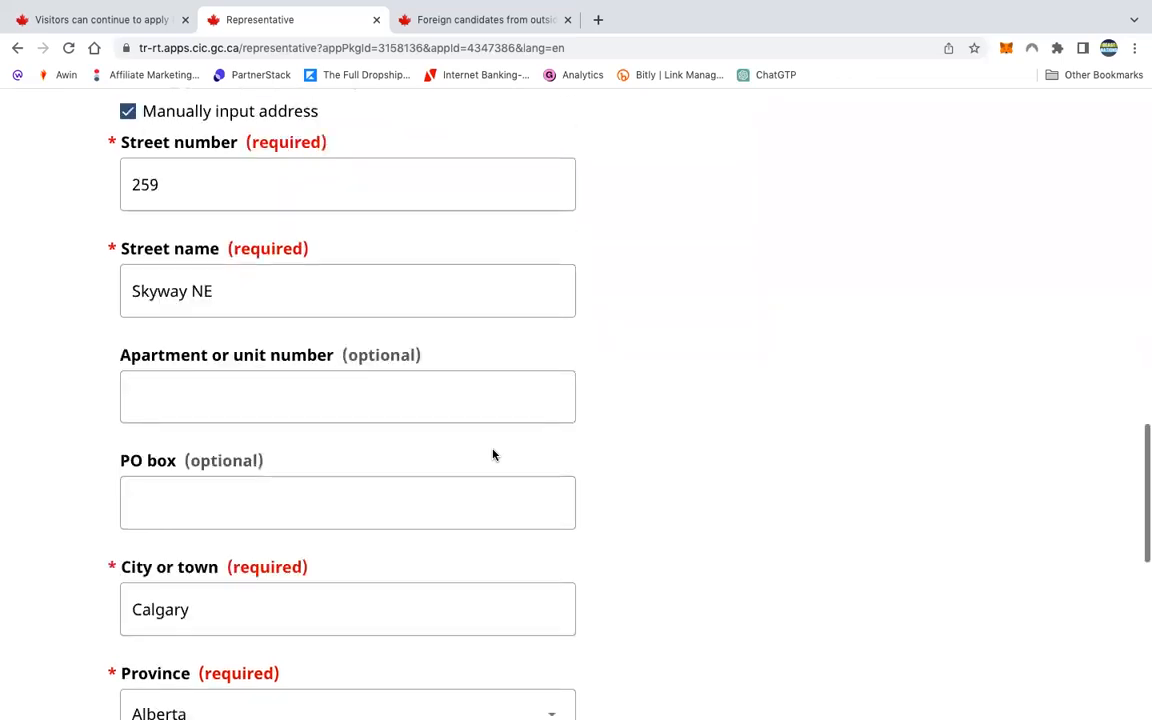
pyautogui.scroll(-2, 496, 438)
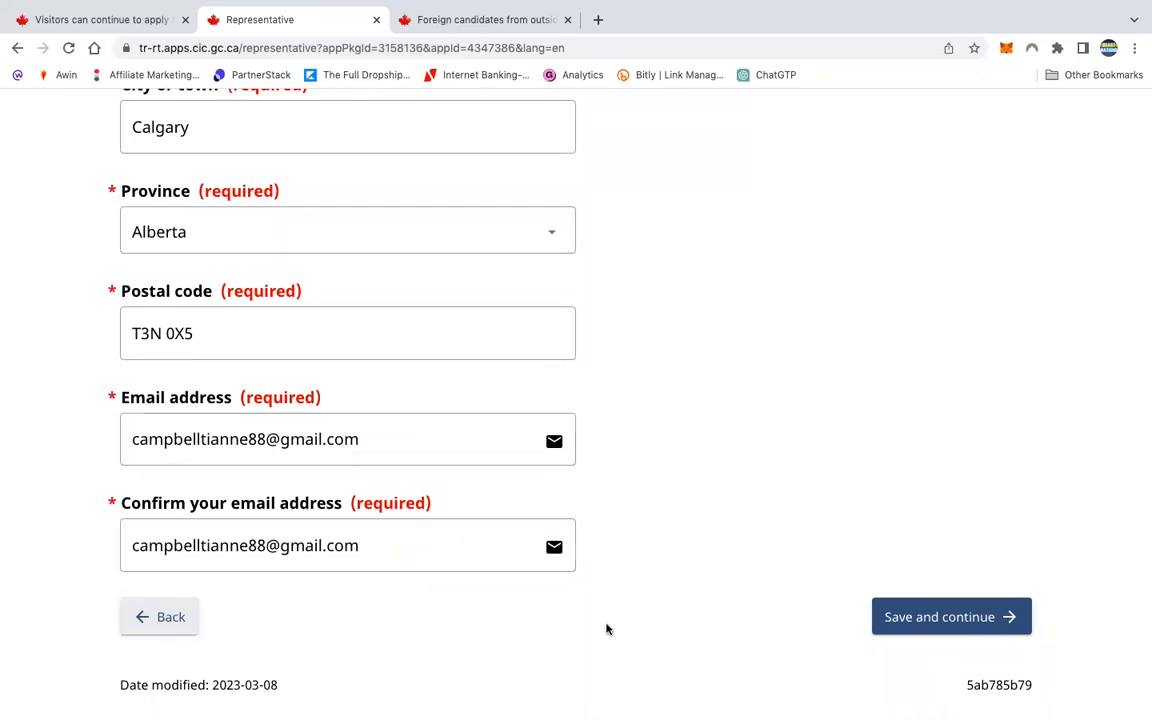
pyautogui.click(908, 628)
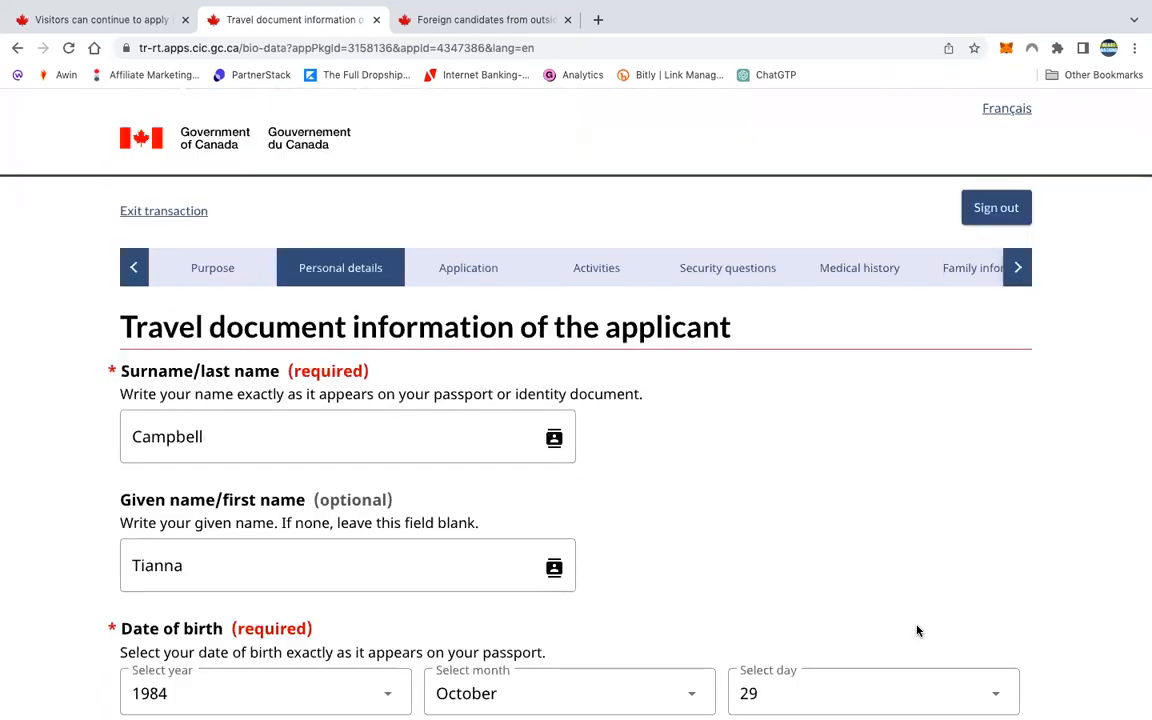
# Examine the applicant's surname, given name, date of birth and gender fields
pyautogui.scroll(-1, 919, 631)
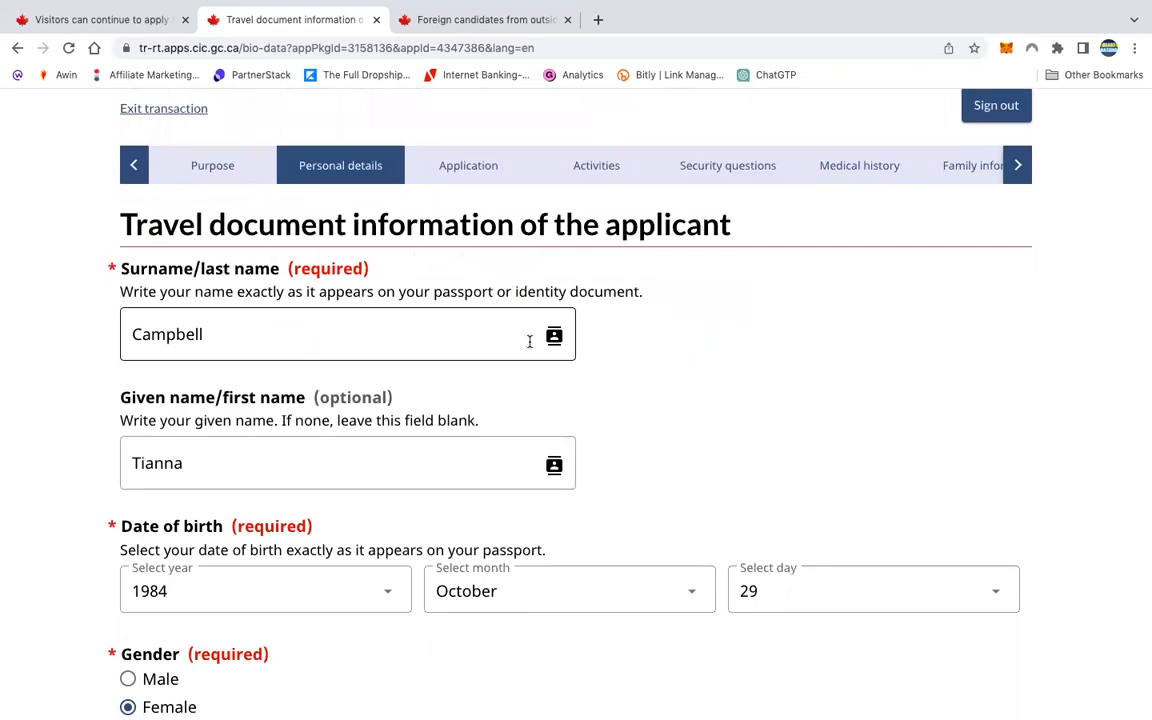
pyautogui.scroll(-2, 616, 406)
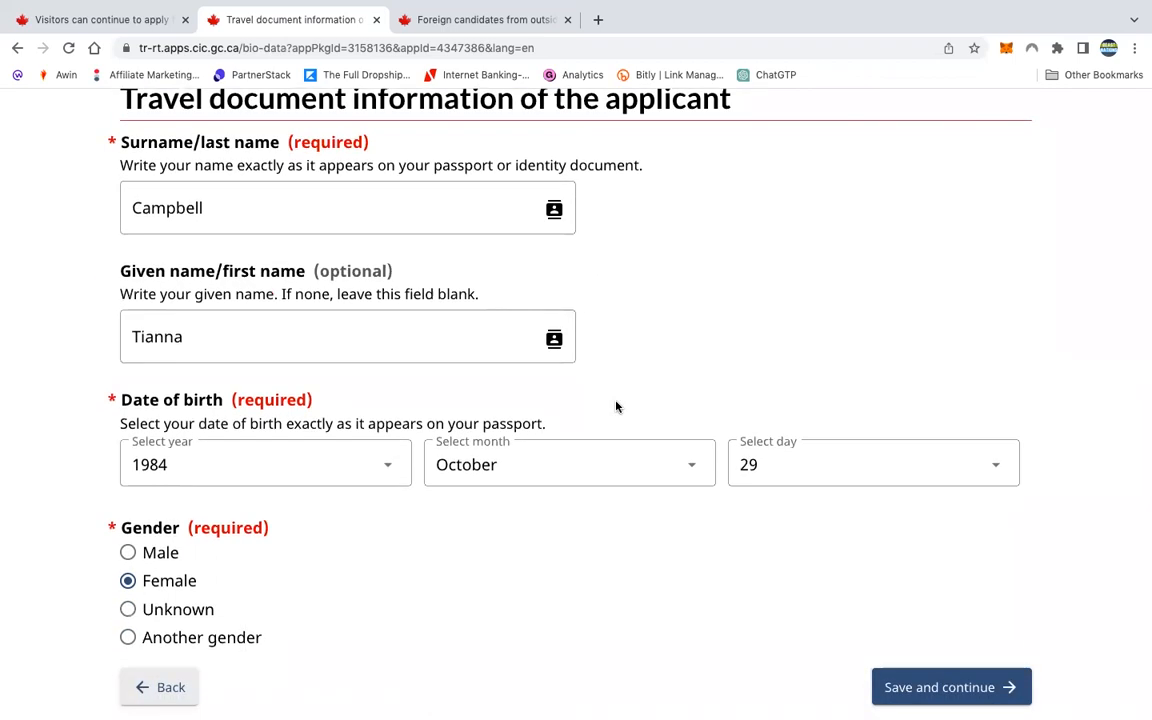
pyautogui.scroll(-3, 616, 406)
pyautogui.scroll(2, 616, 406)
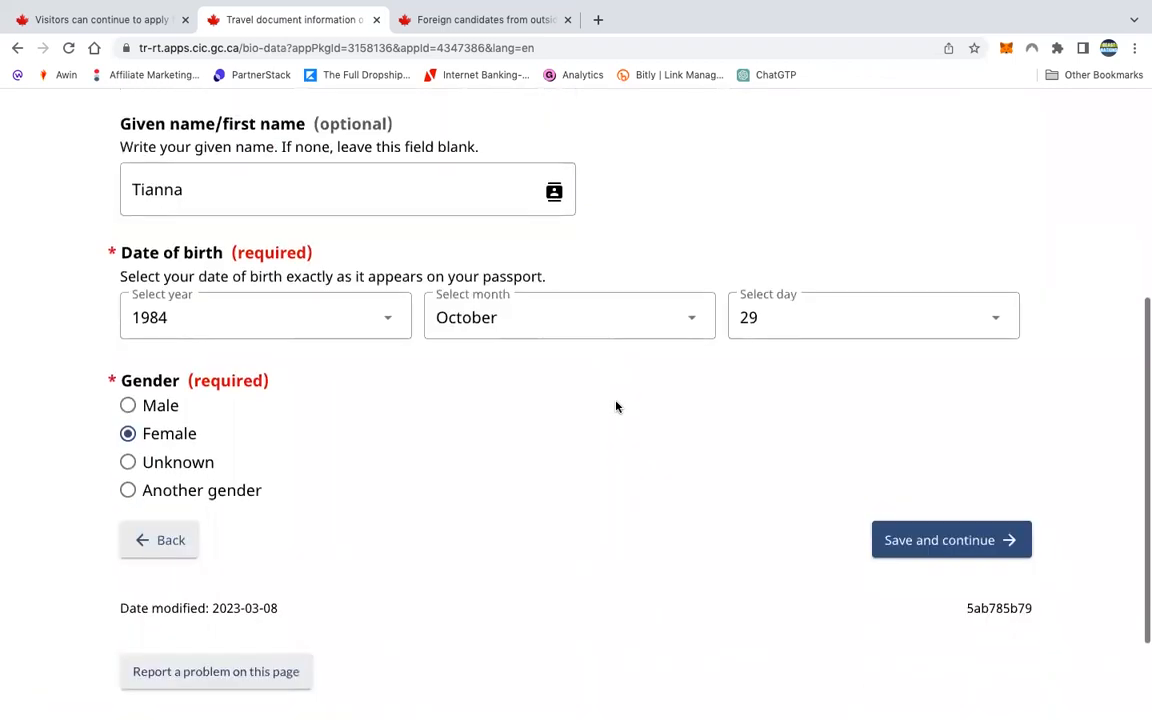
# Return to the Representative page, recheck the representative's details, and continue again to the applicant's travel document information
pyautogui.click(190, 640)
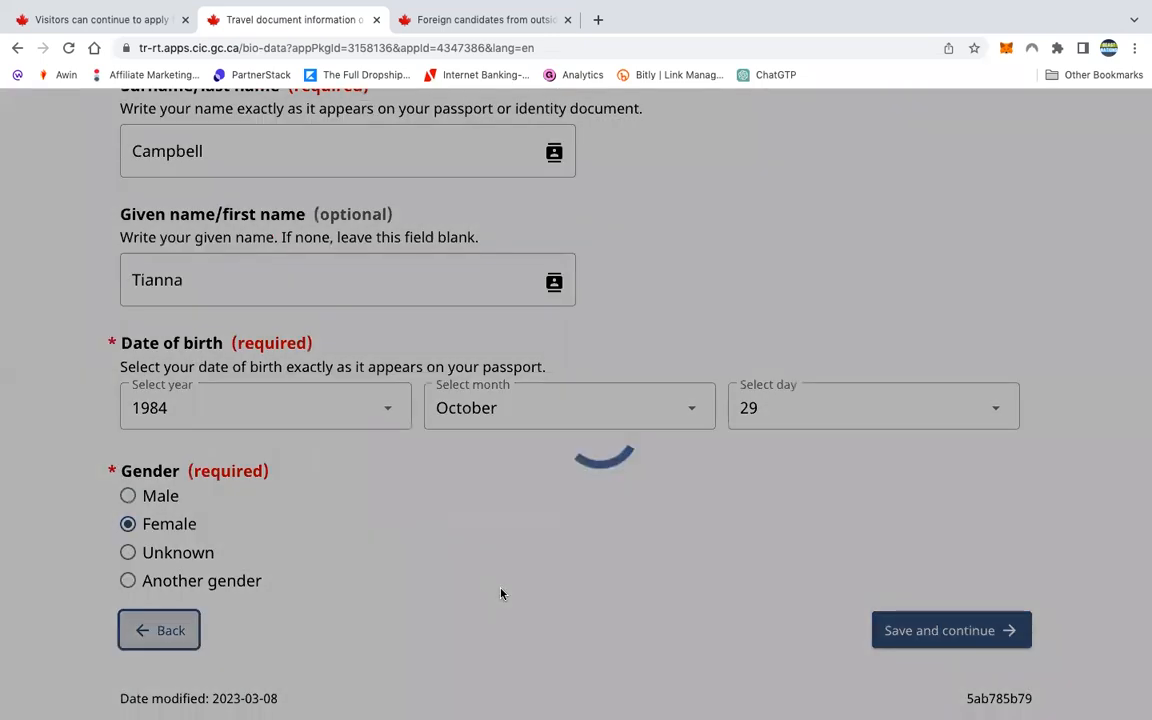
pyautogui.scroll(-5, 447, 503)
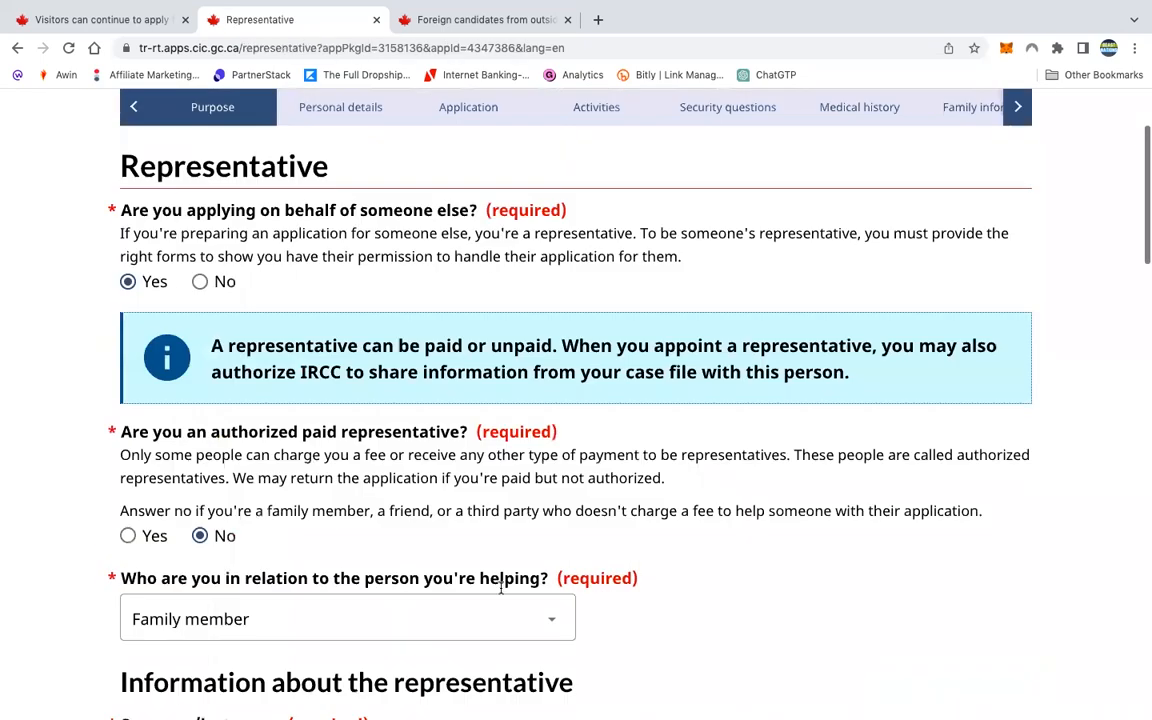
pyautogui.click(187, 428)
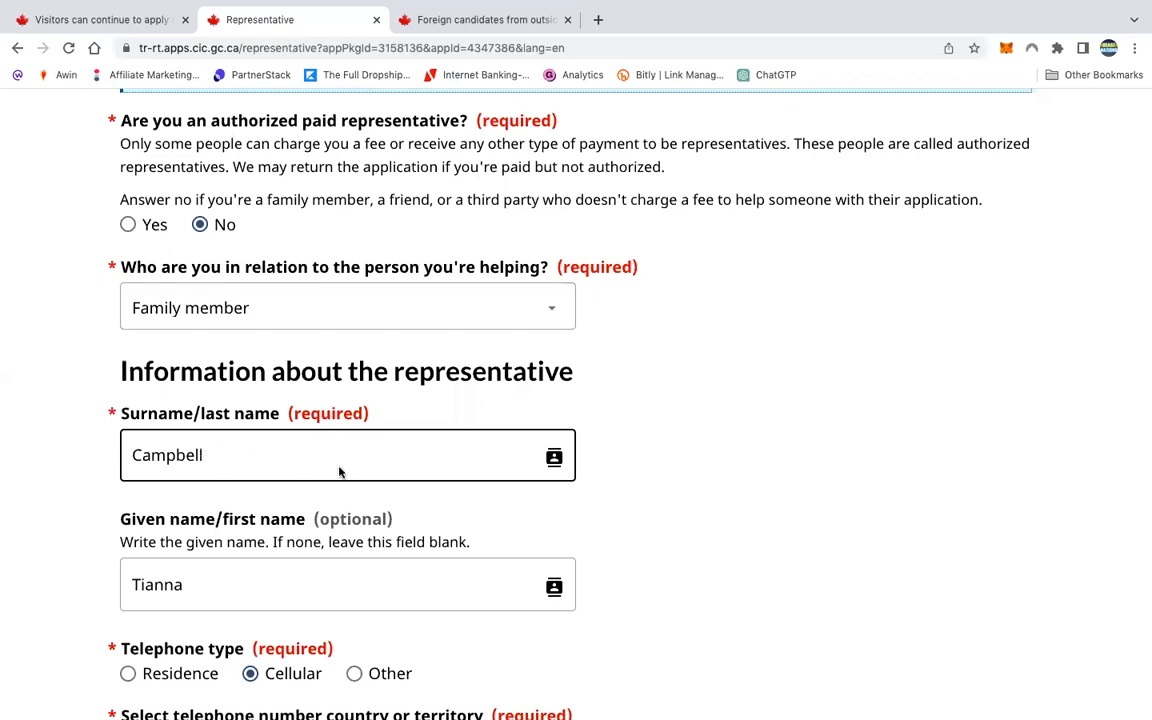
pyautogui.scroll(-5, 330, 500)
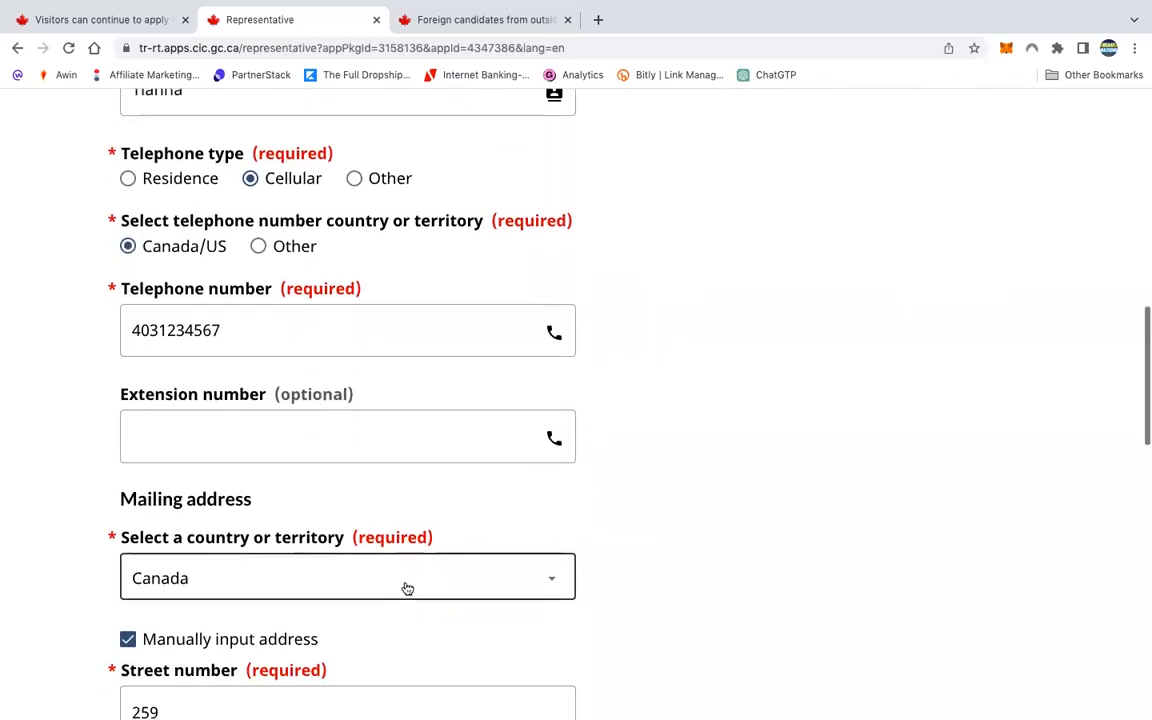
pyautogui.scroll(-1, 407, 588)
pyautogui.scroll(-5, 545, 470)
pyautogui.scroll(-6, 620, 518)
pyautogui.click(951, 404)
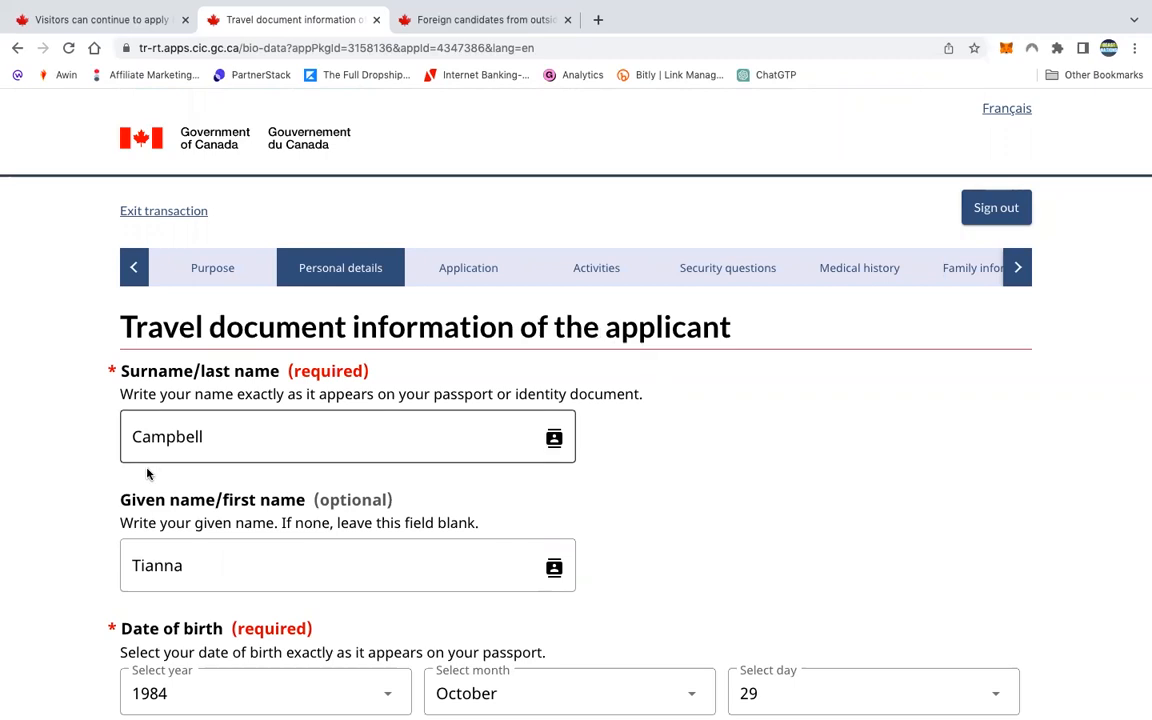
# Replace the applicant's given name with the actual applicant's first name and save the travel document information page
pyautogui.doubleClick(118, 566)
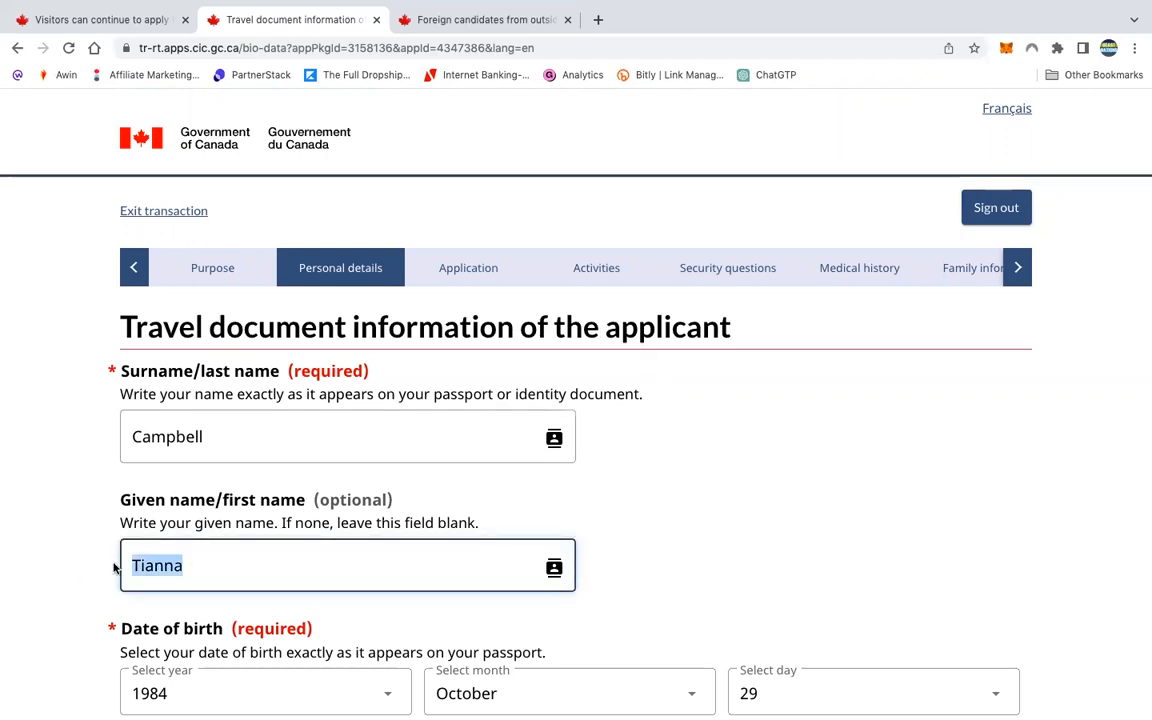
pyautogui.write('Merit')
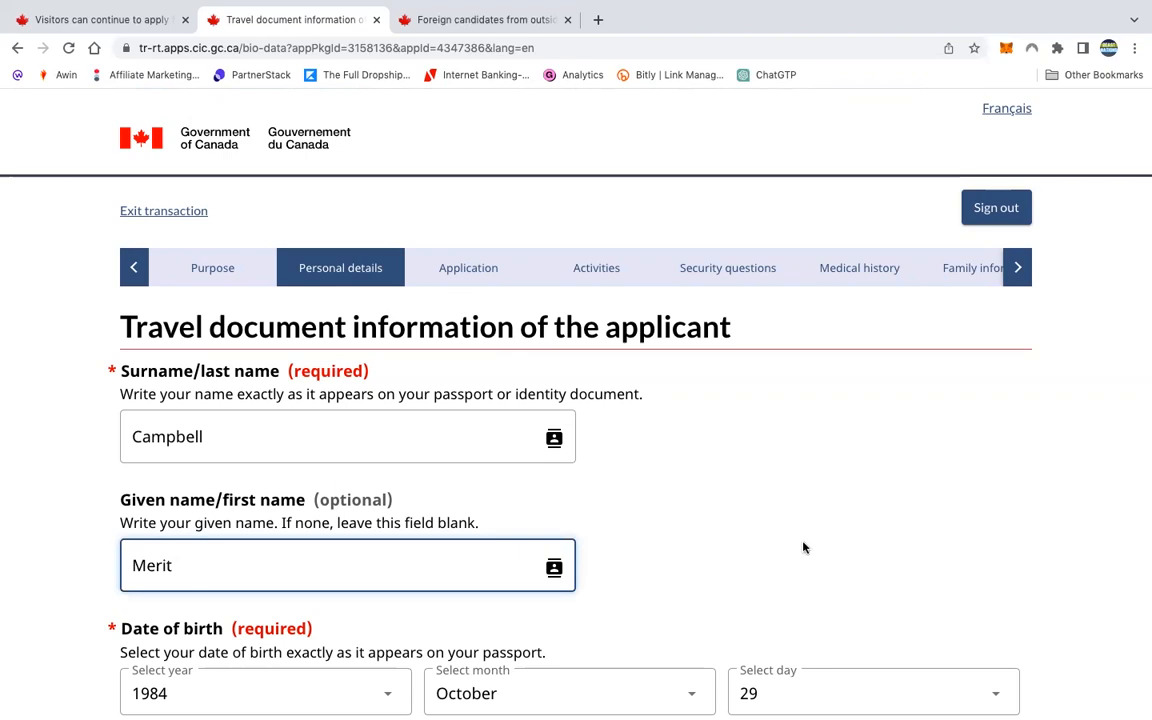
pyautogui.click(792, 539)
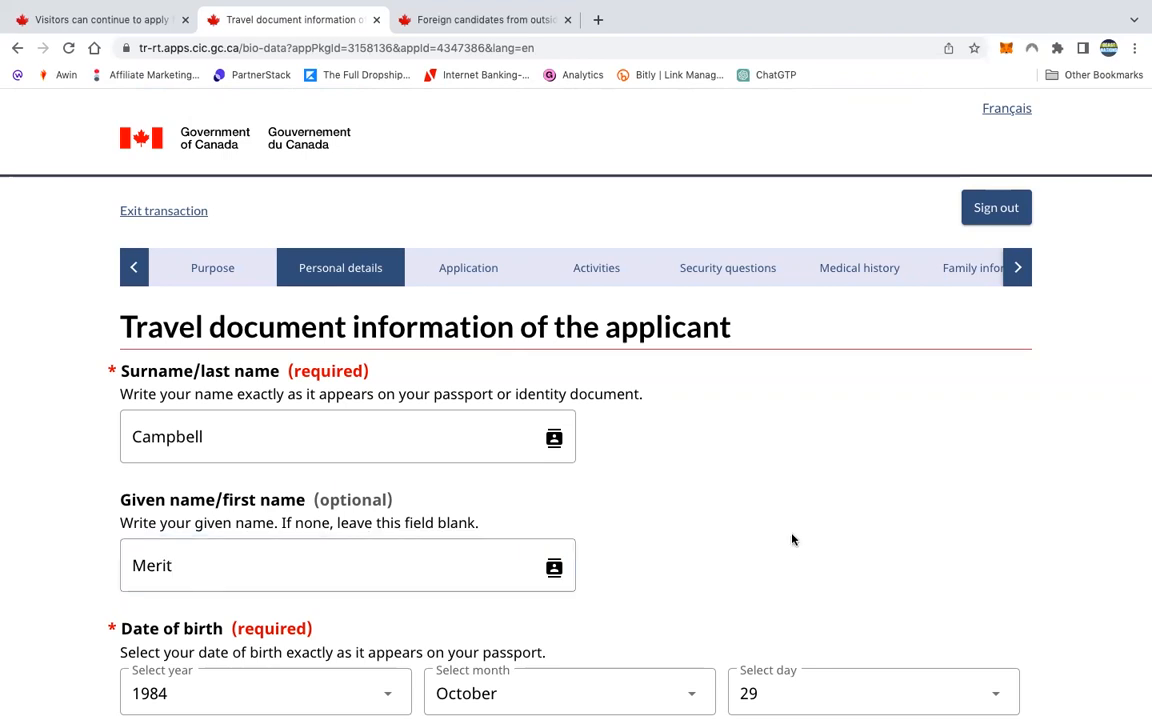
pyautogui.scroll(-3, 867, 517)
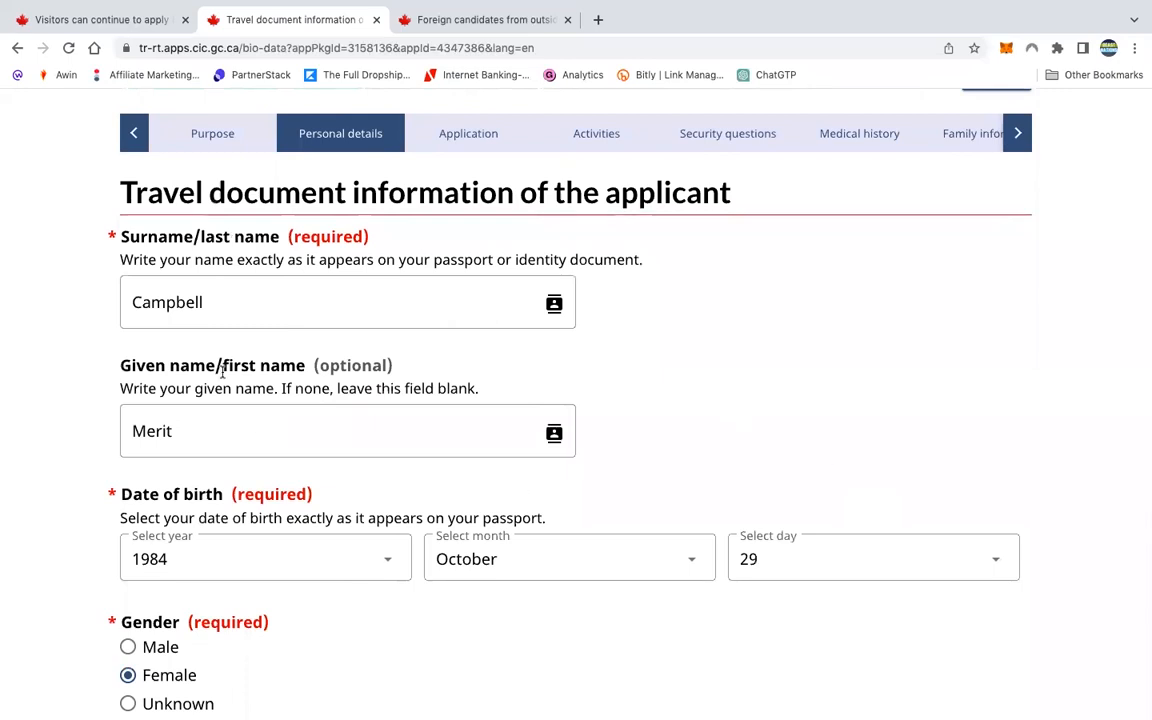
pyautogui.scroll(-3, 205, 400)
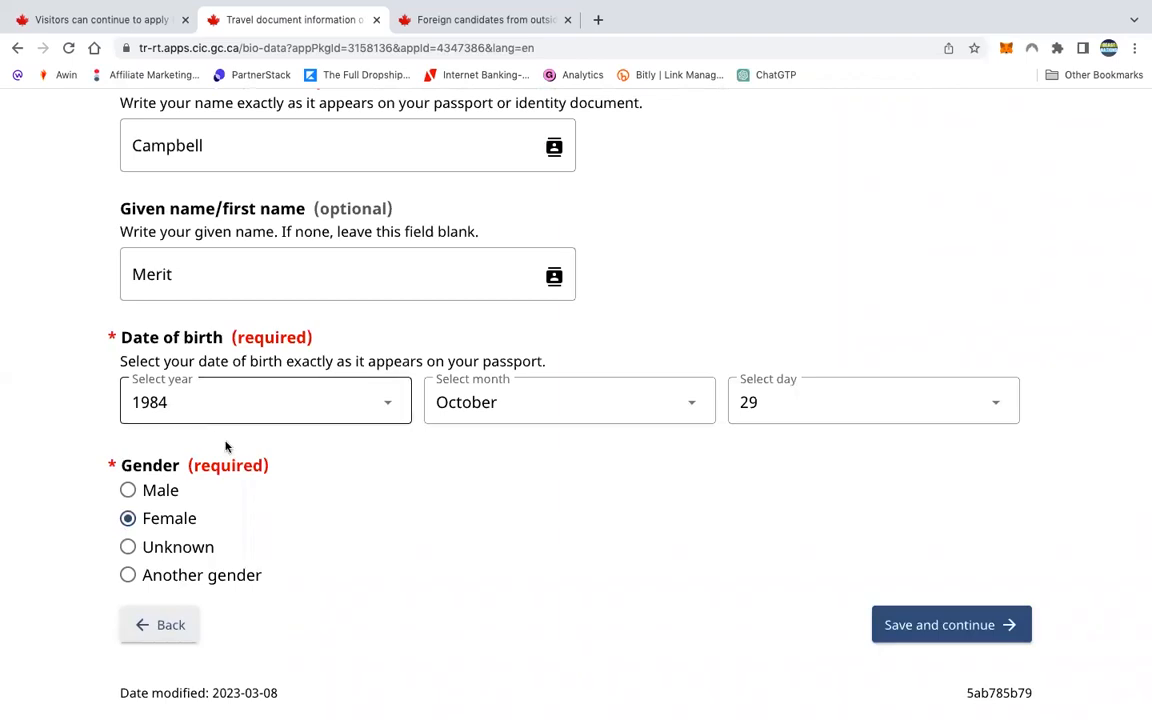
pyautogui.click(915, 626)
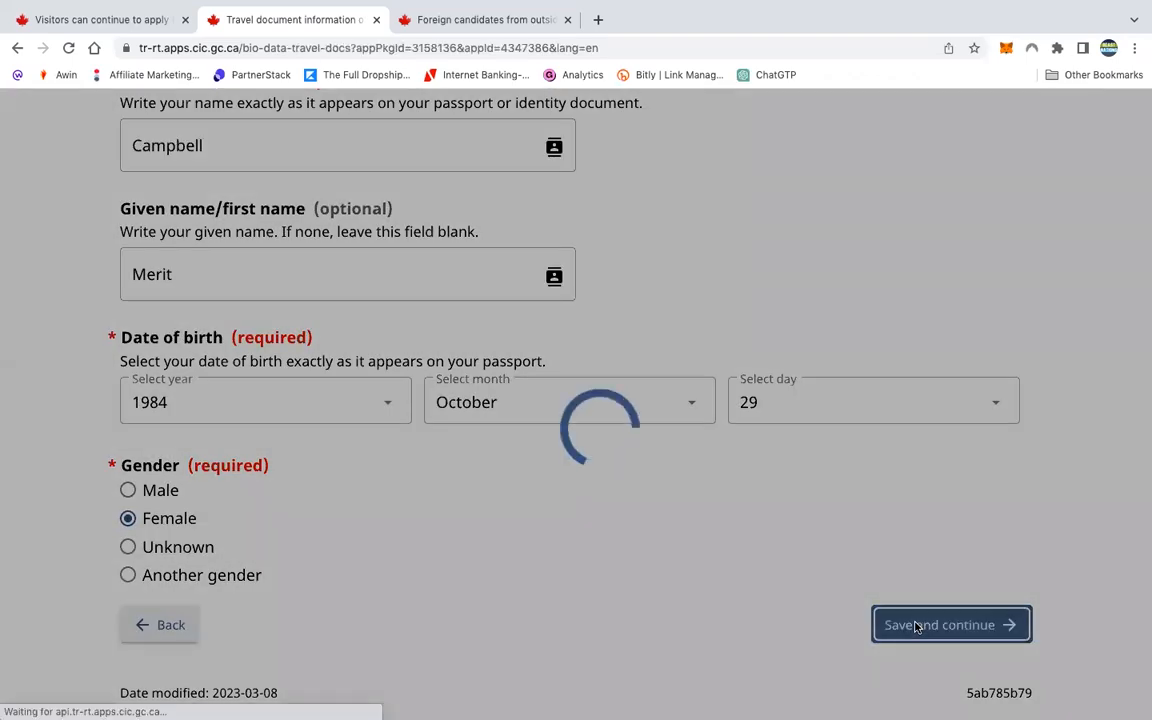
# Examine the passport type, country code, nationality, passport number, and issue and expiry date fields
pyautogui.scroll(-2, 917, 626)
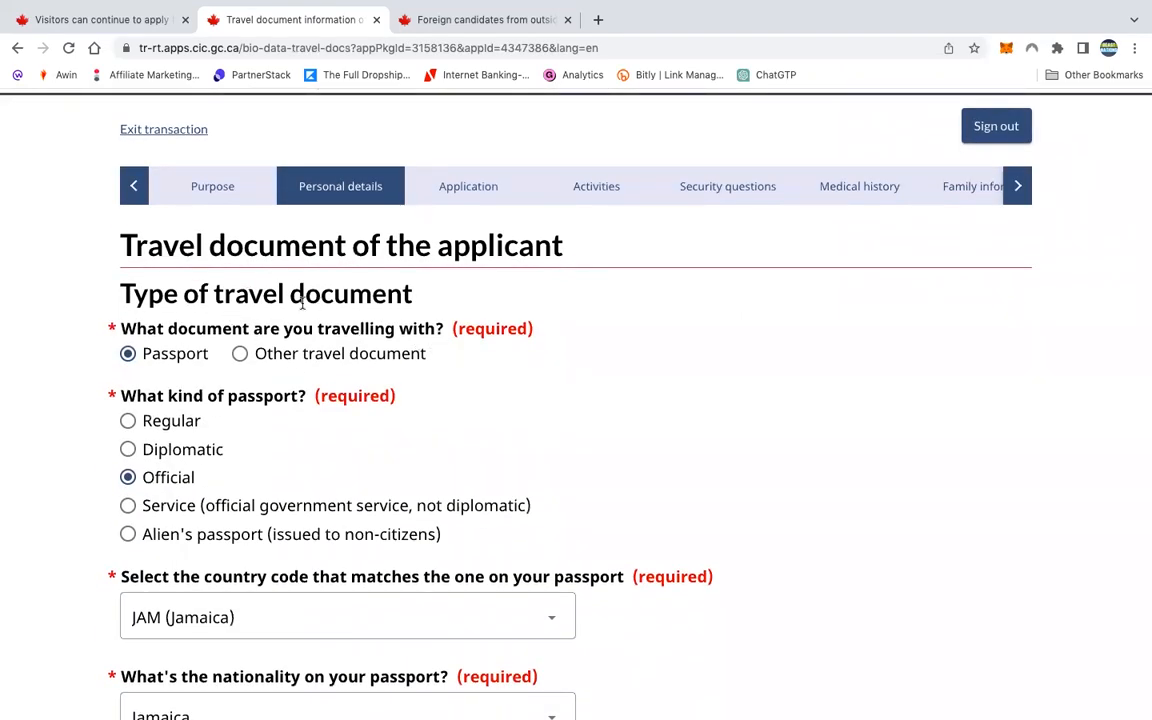
pyautogui.scroll(-3, 267, 445)
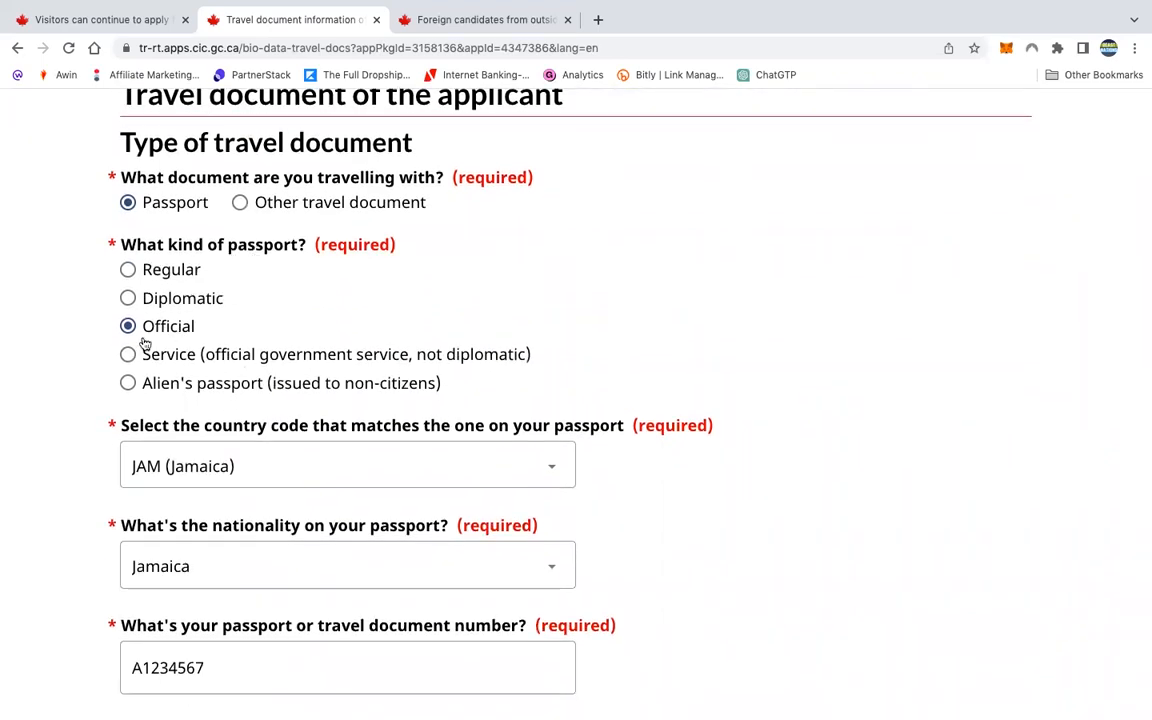
pyautogui.scroll(-1, 371, 429)
pyautogui.scroll(-1, 371, 429)
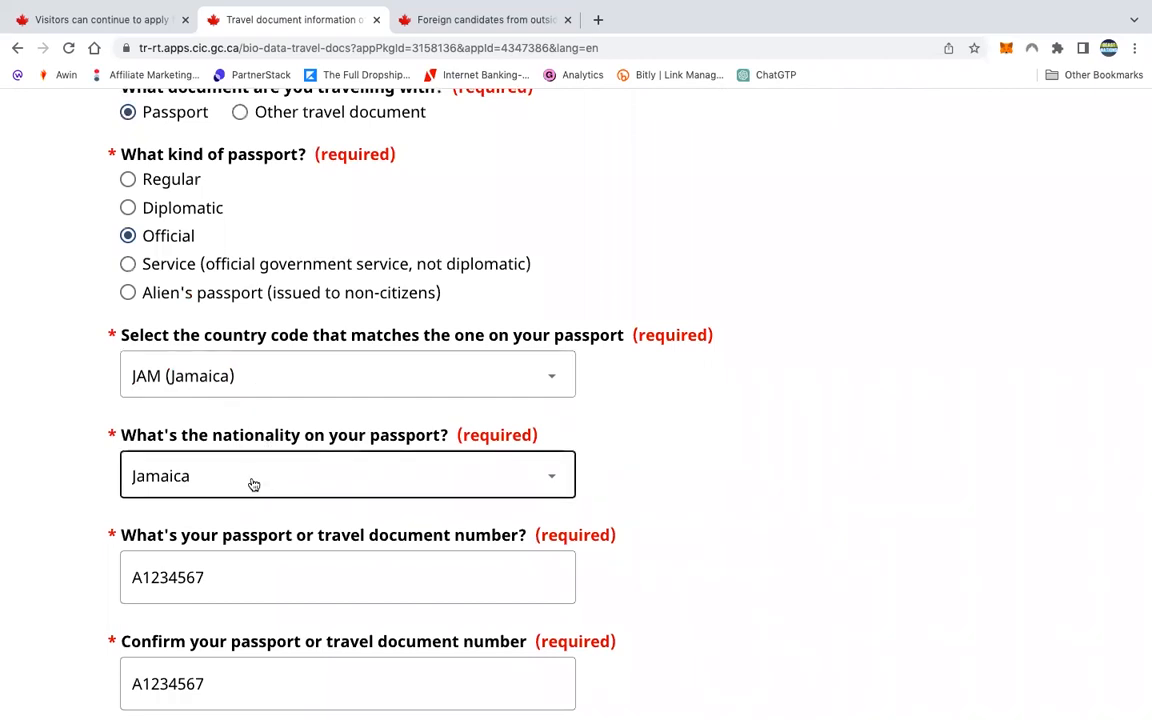
pyautogui.scroll(-2, 257, 476)
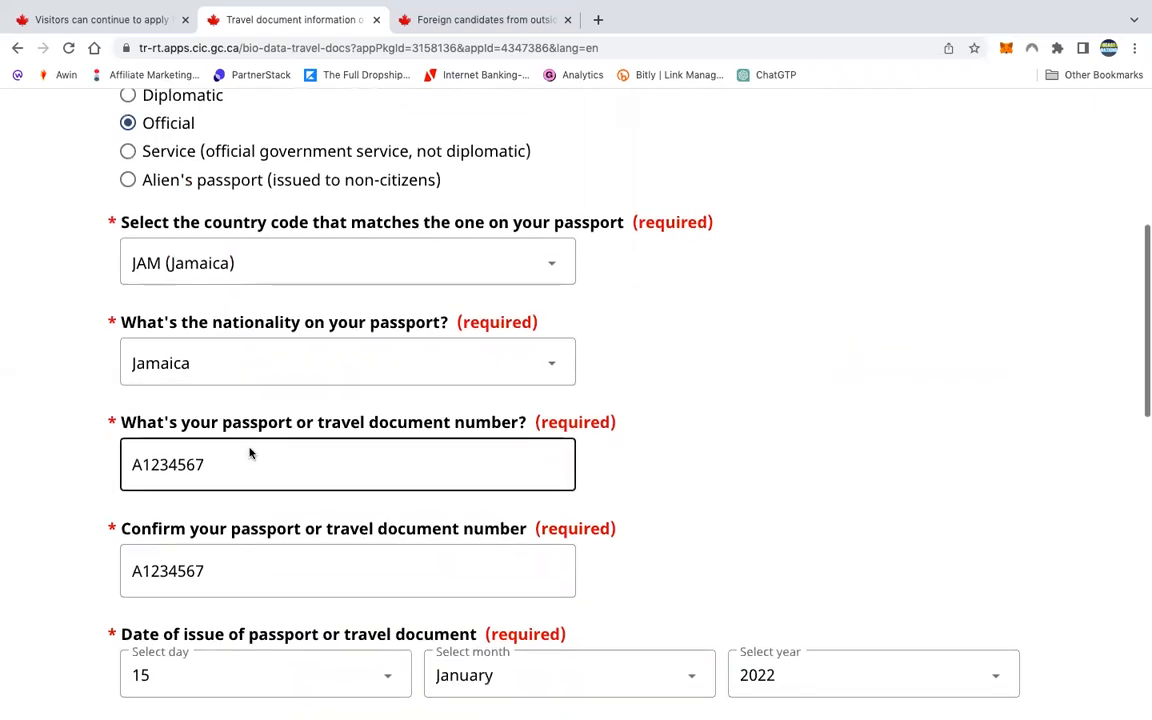
pyautogui.scroll(-2, 253, 455)
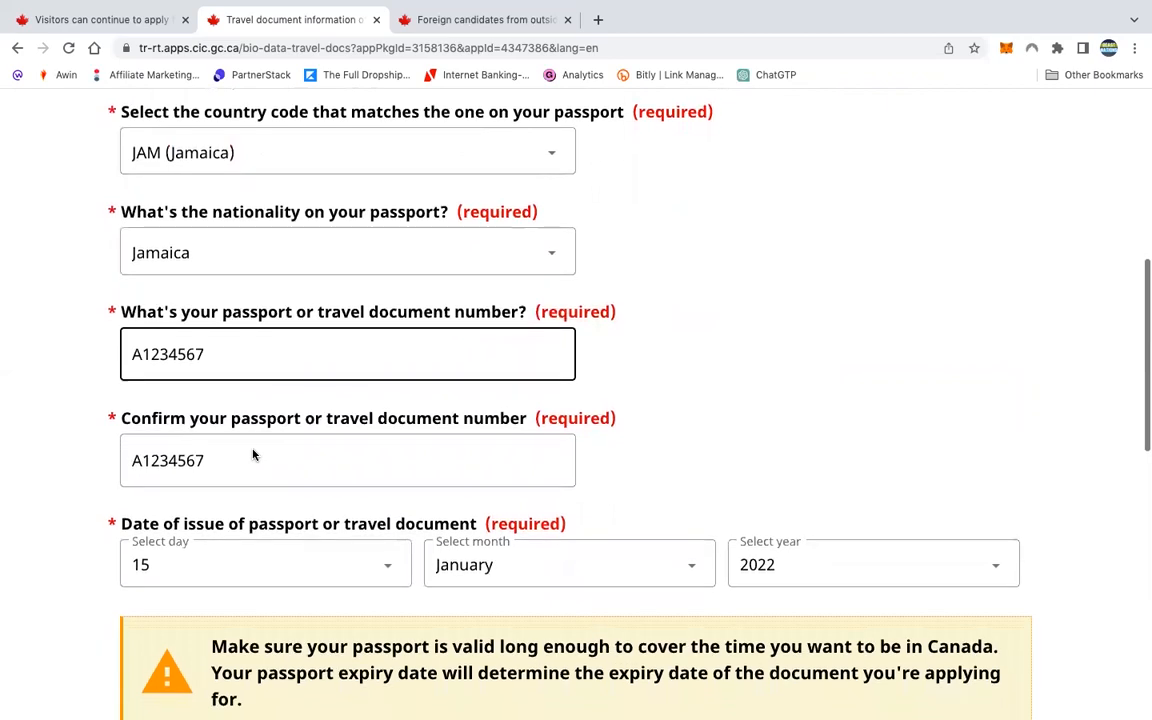
pyautogui.scroll(-2, 309, 457)
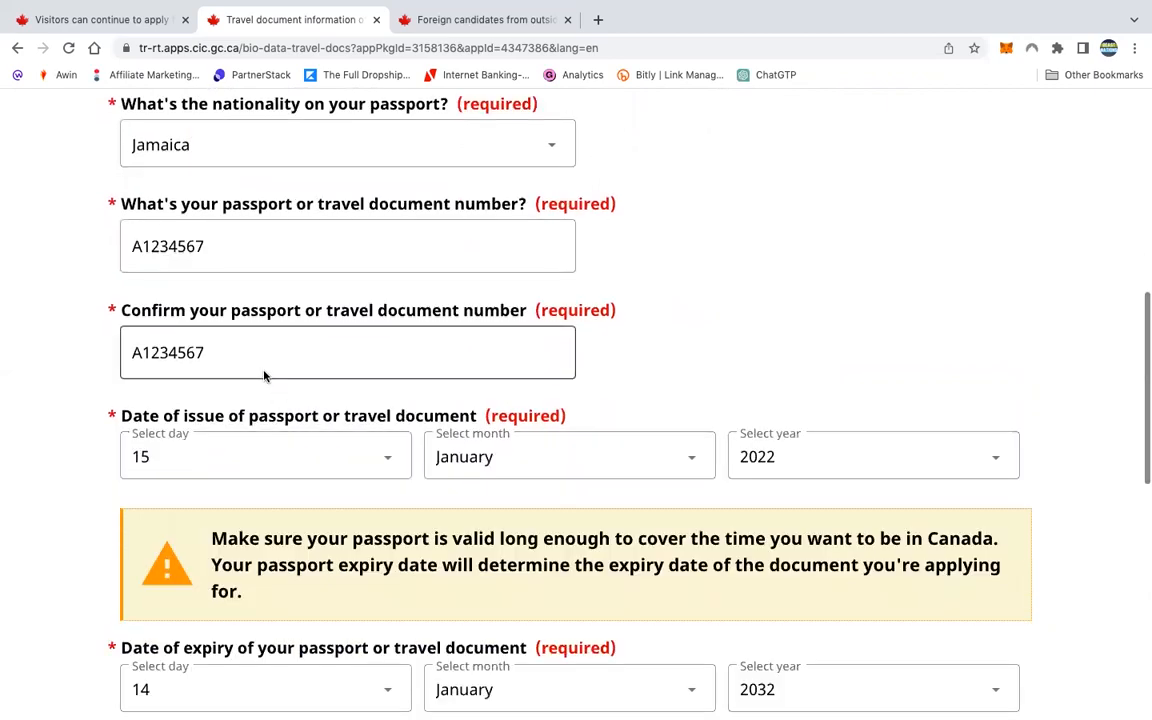
pyautogui.scroll(-2, 669, 355)
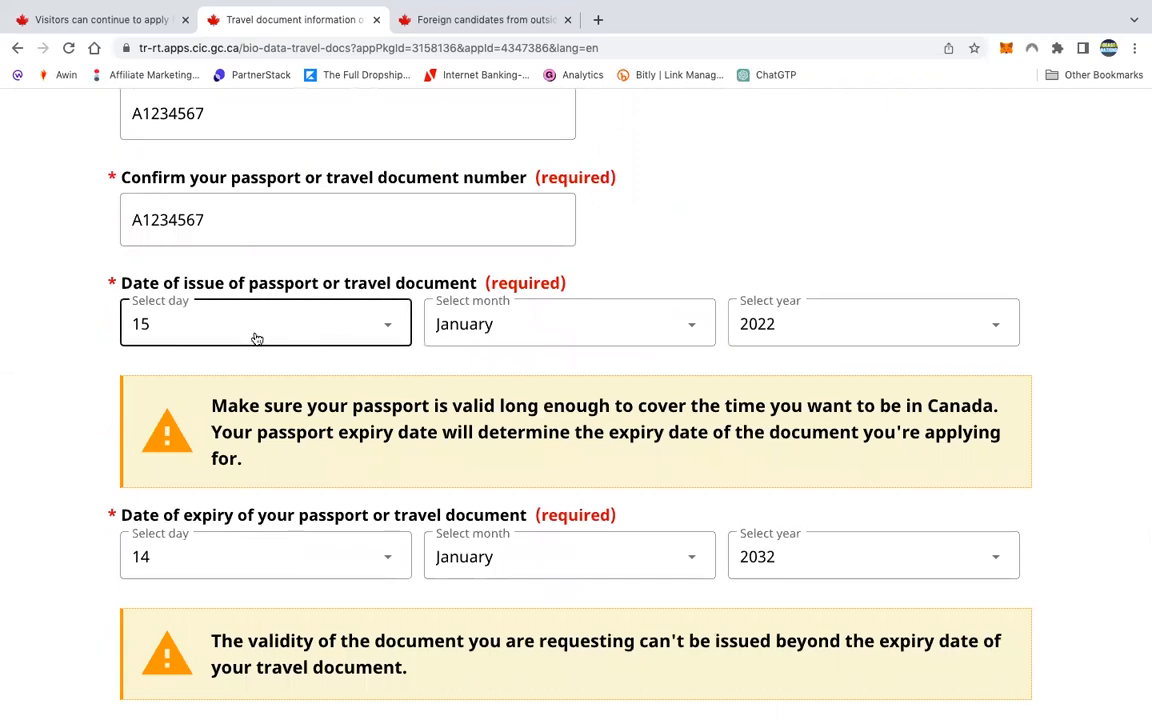
pyautogui.scroll(-2, 250, 400)
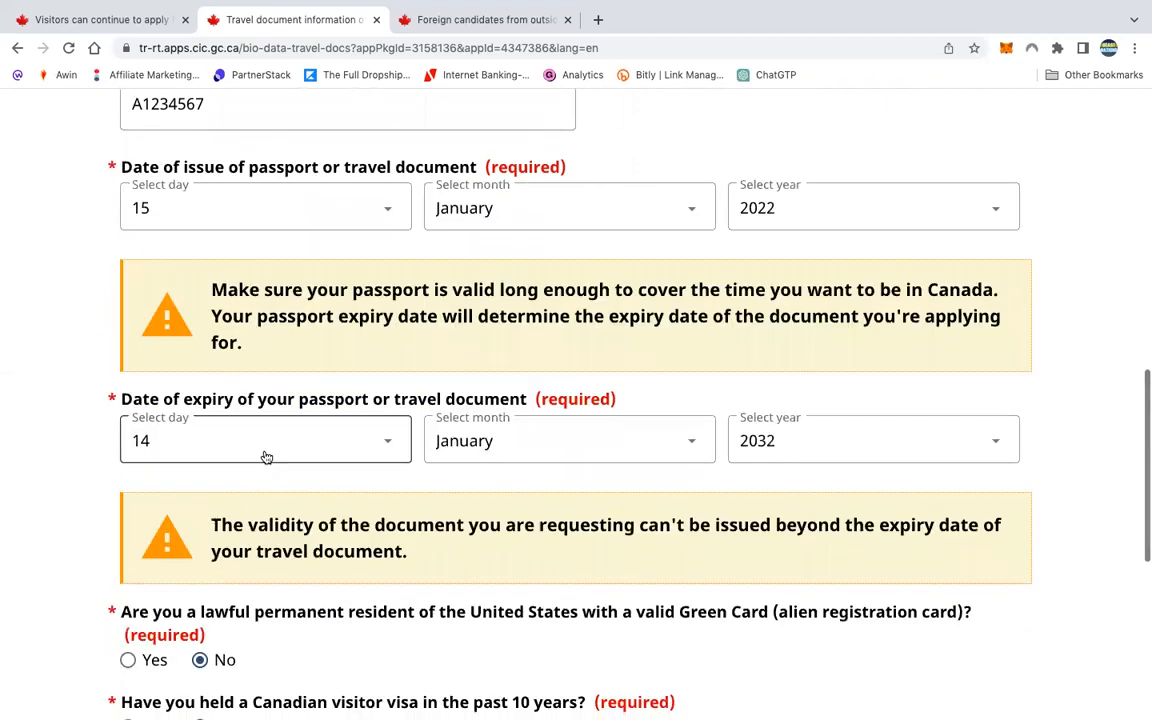
# Examine and highlight the questions about a Green Card, Canadian visitor visa, U.S. nonimmigrant visa and air travel
pyautogui.scroll(-2, 275, 447)
pyautogui.scroll(-3, 275, 447)
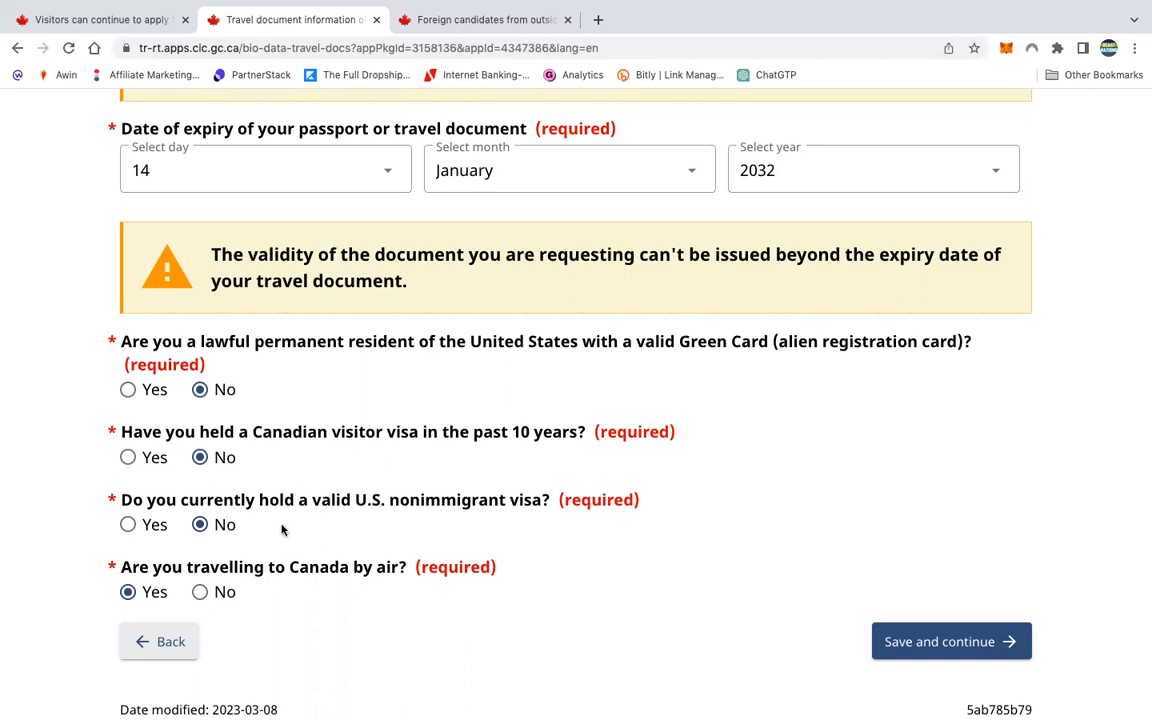
pyautogui.moveTo(95, 305); pyautogui.dragTo(290, 636)
pyautogui.click(290, 636)
# Answer Yes to travelling to Canada by air and save the travel document page
pyautogui.click(201, 594)
pyautogui.click(130, 592)
pyautogui.scroll(-3, 540, 615)
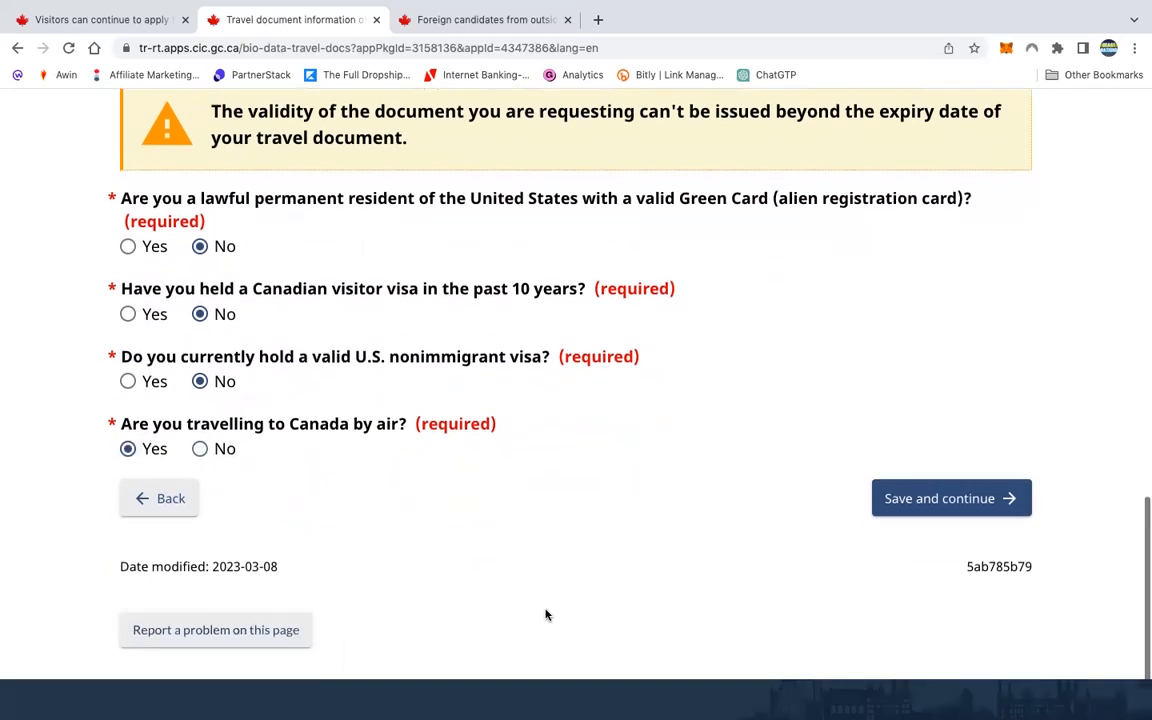
pyautogui.click(970, 499)
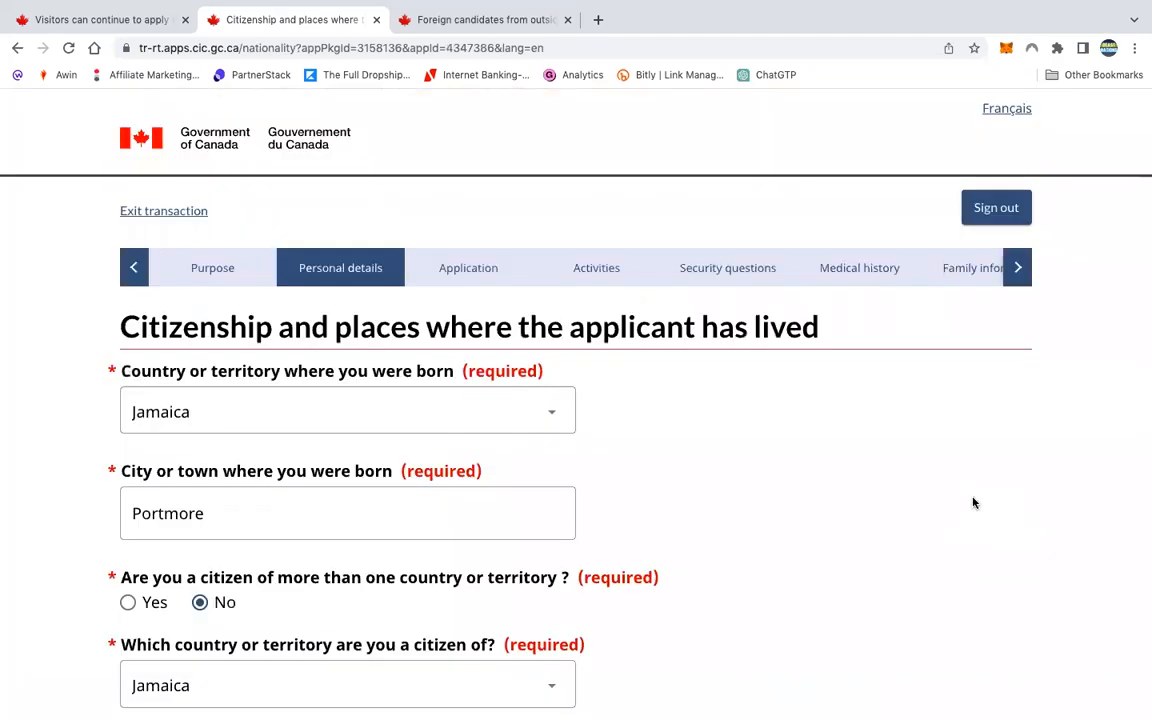
# Review the applicant's birthplace and citizenship answers, then save the page and continue to the national identity document
pyautogui.scroll(-2, 973, 502)
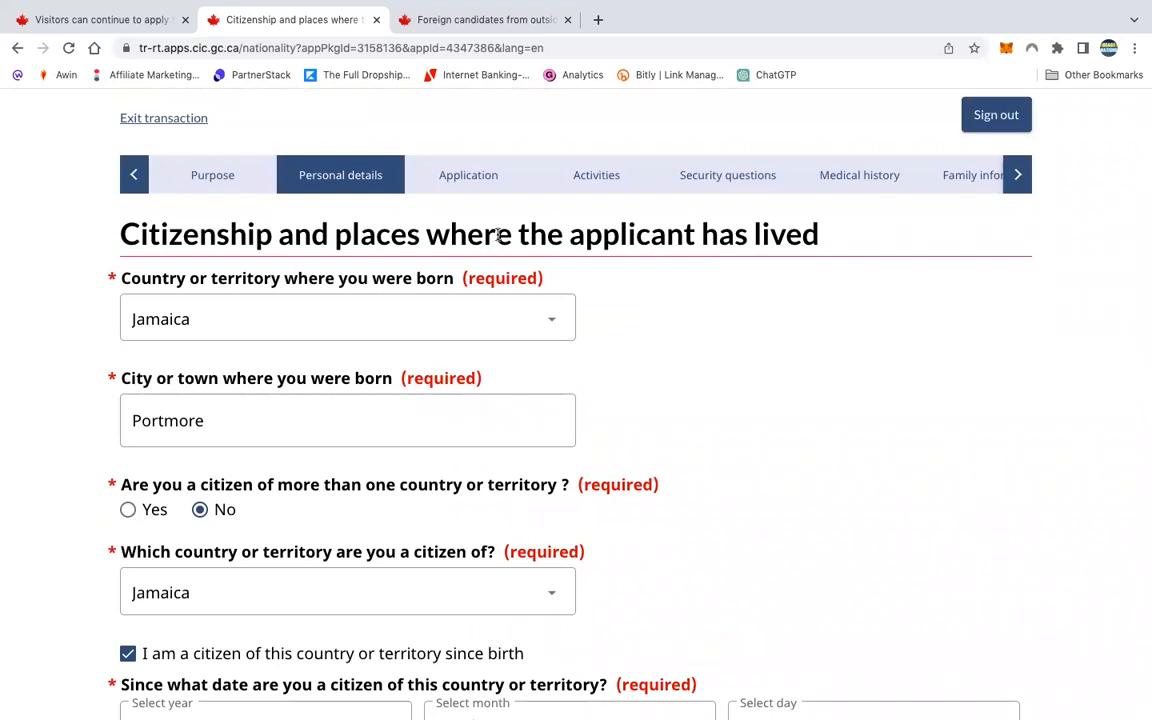
pyautogui.scroll(-1, 805, 329)
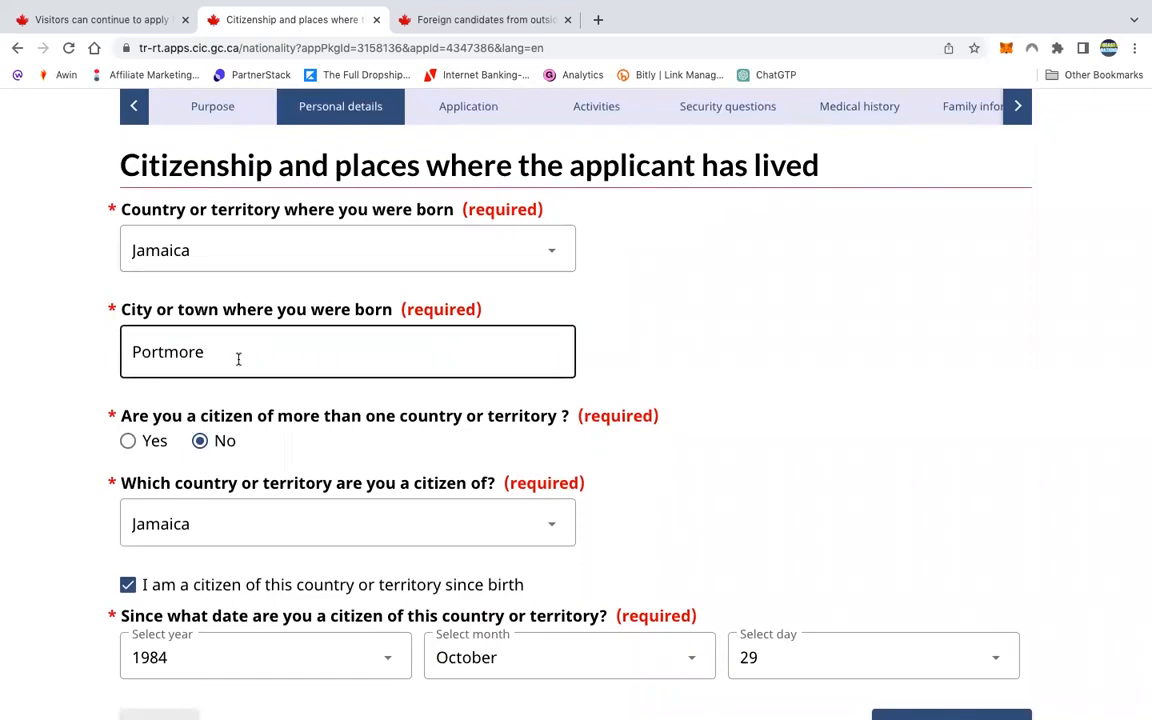
pyautogui.scroll(-1, 239, 357)
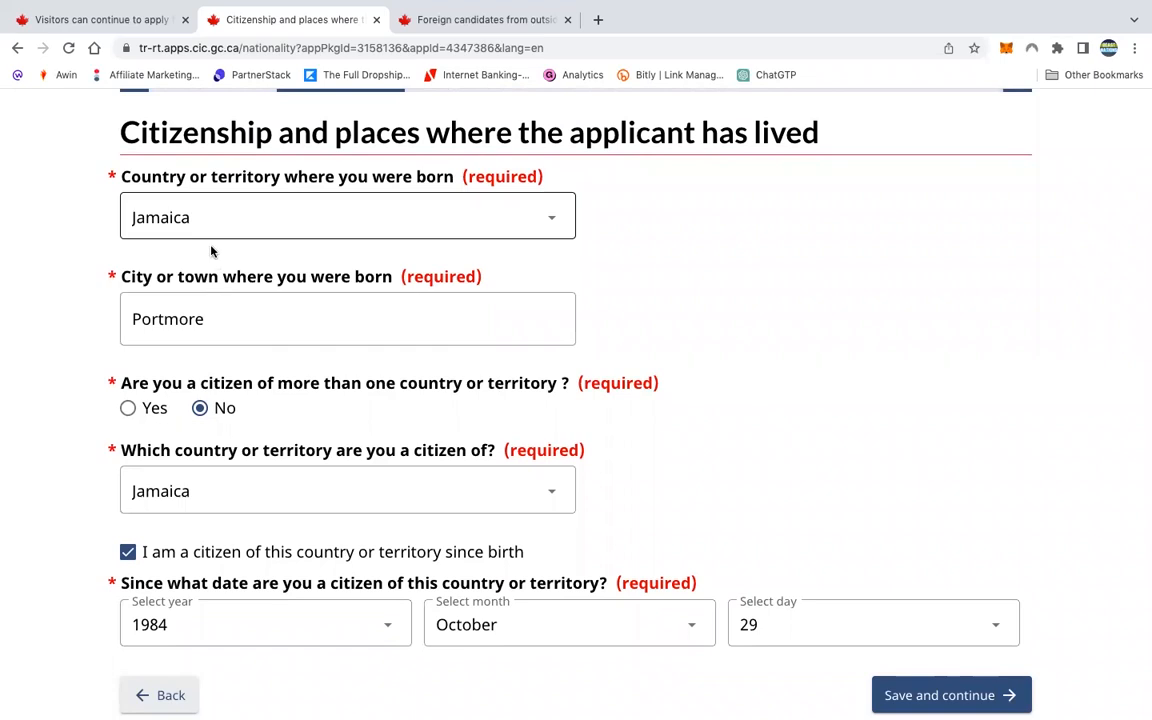
pyautogui.scroll(-3, 200, 230)
pyautogui.scroll(-1, 241, 465)
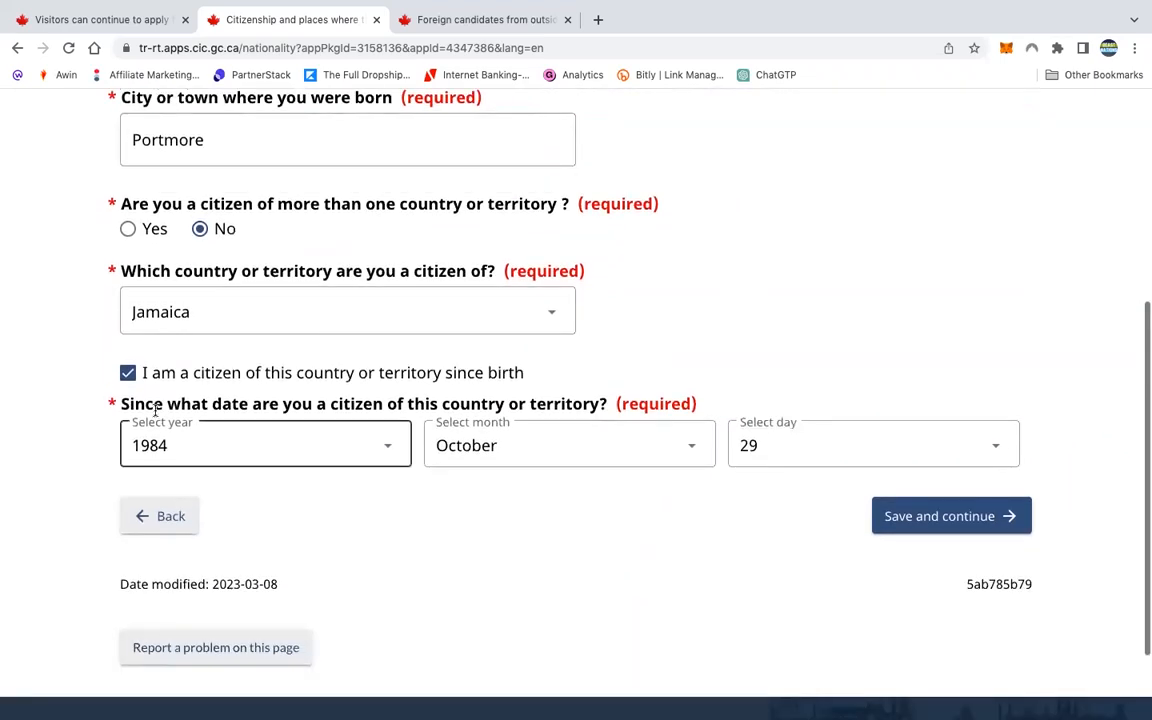
pyautogui.scroll(-1, 890, 532)
pyautogui.click(960, 457)
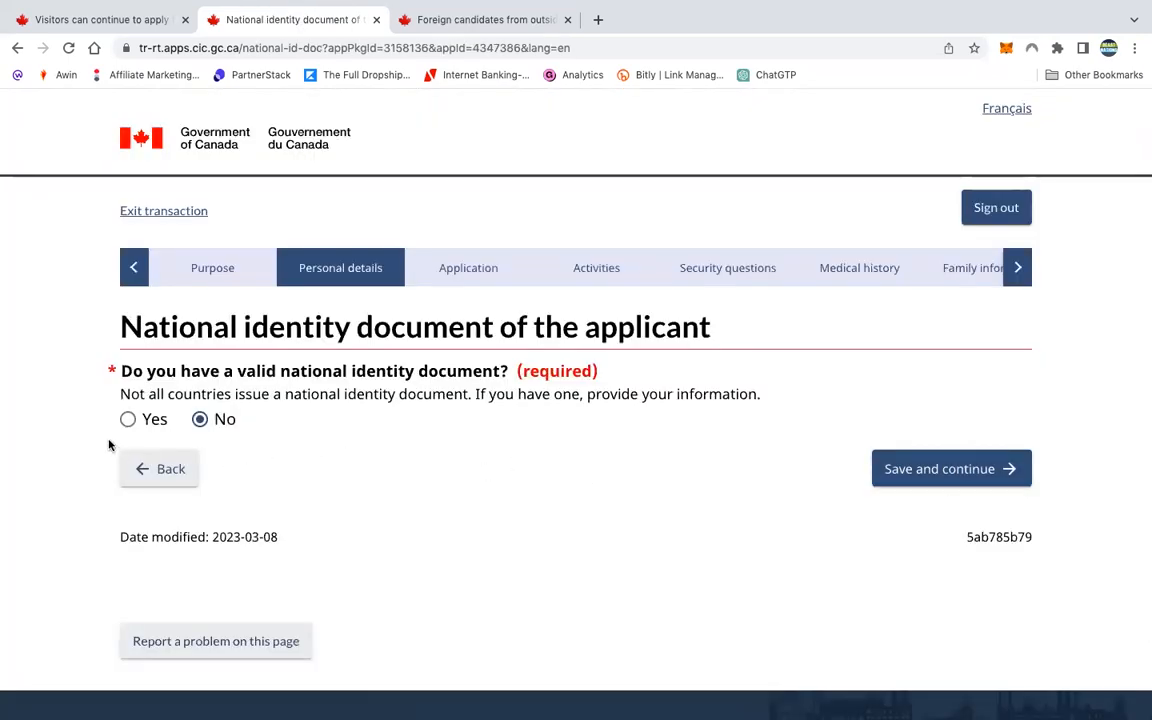
# Answer No to having a valid national identity document, then save that page and the past names page
pyautogui.click(128, 420)
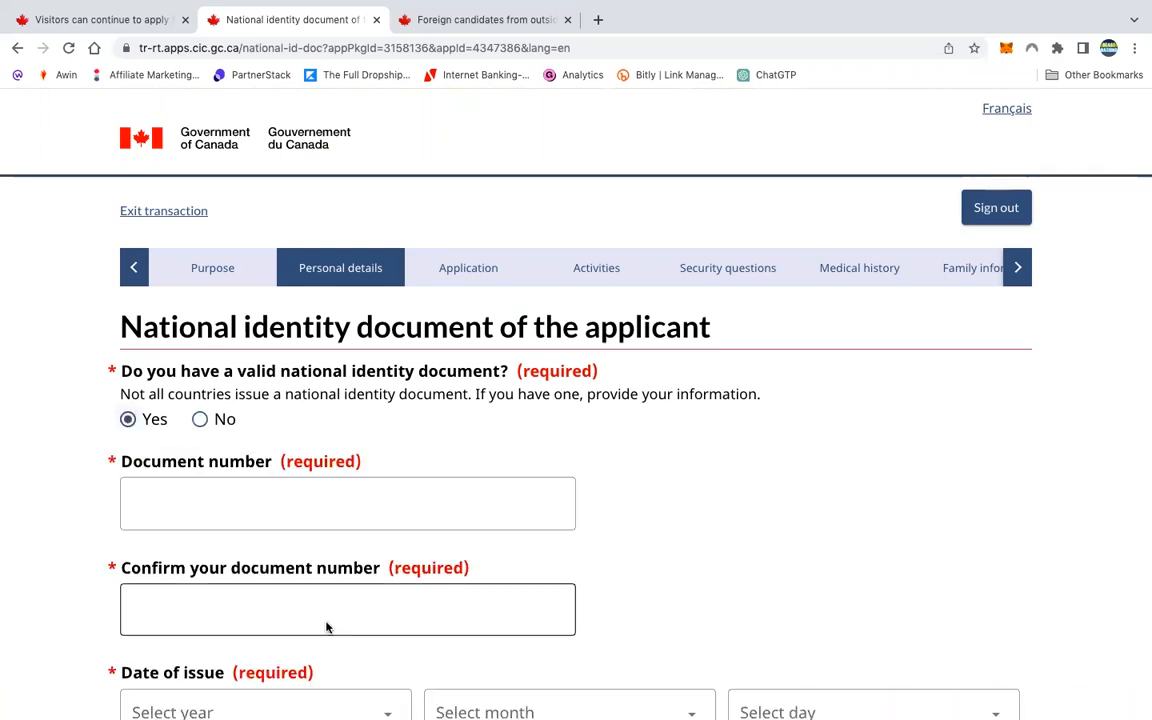
pyautogui.scroll(-2, 368, 694)
pyautogui.scroll(1, 370, 697)
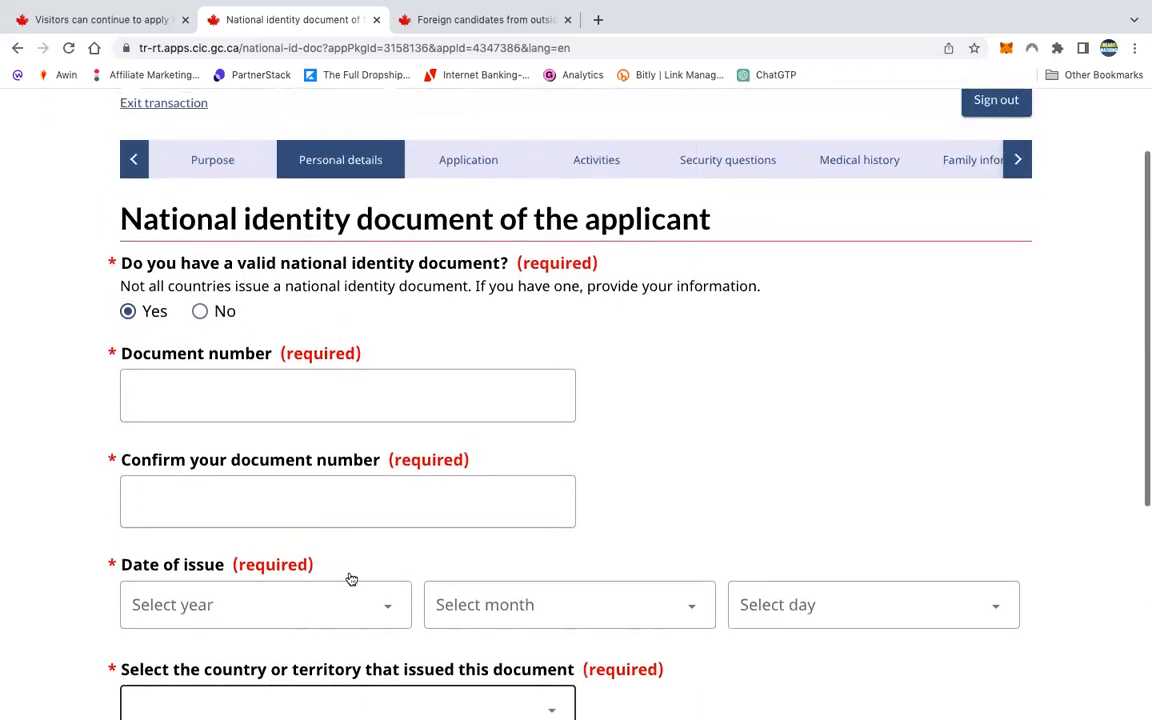
pyautogui.click(200, 313)
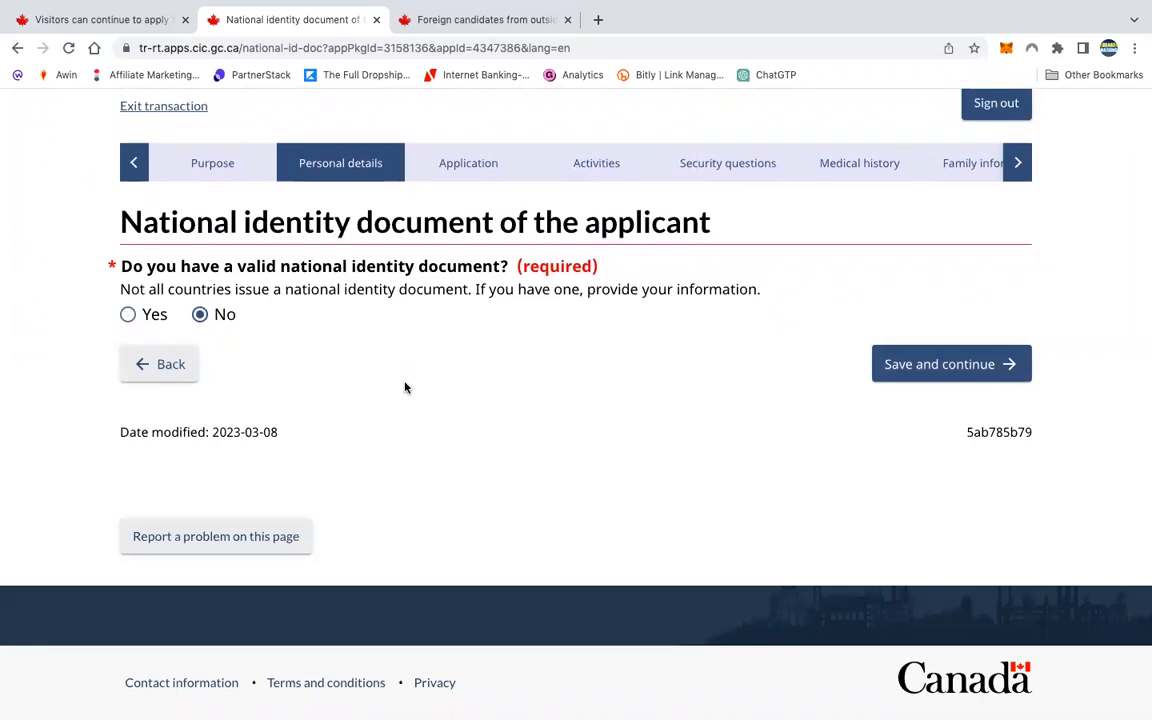
pyautogui.click(921, 373)
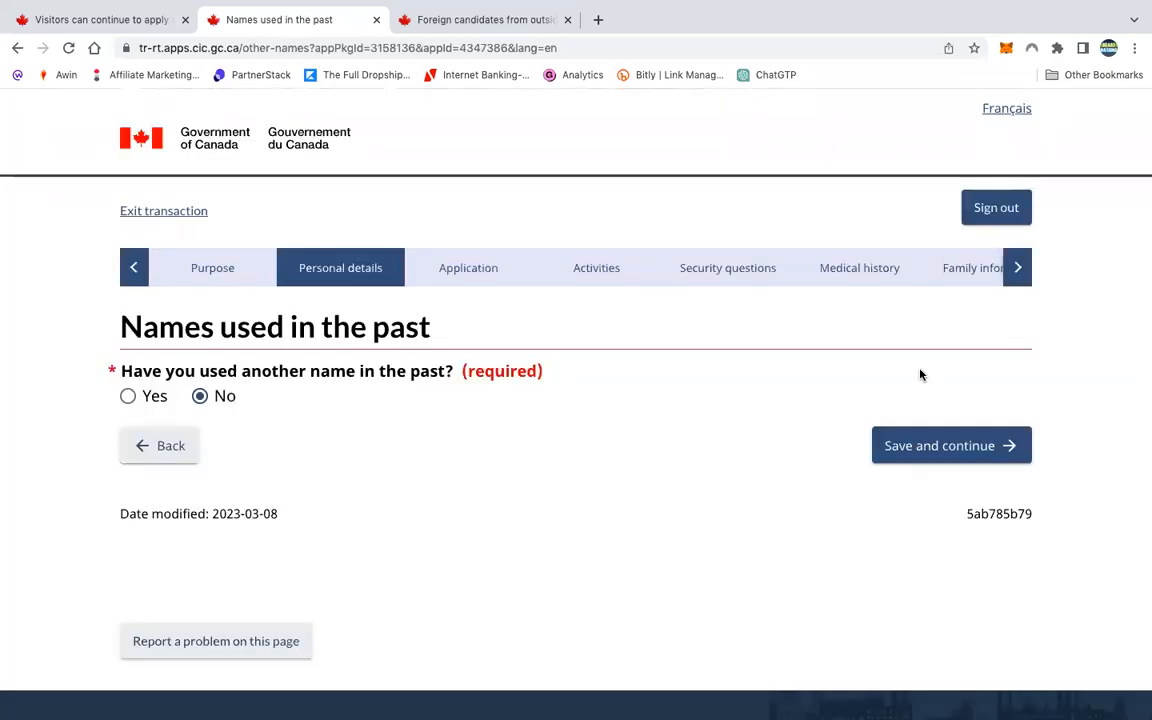
pyautogui.scroll(-2, 627, 516)
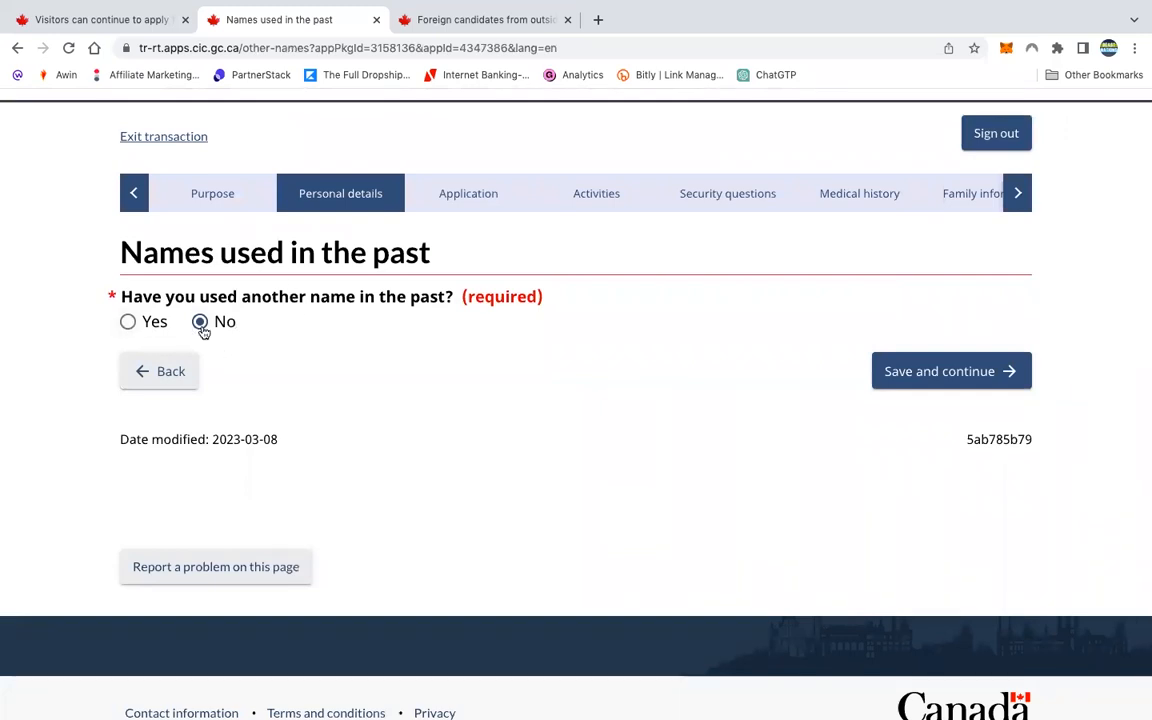
pyautogui.click(946, 371)
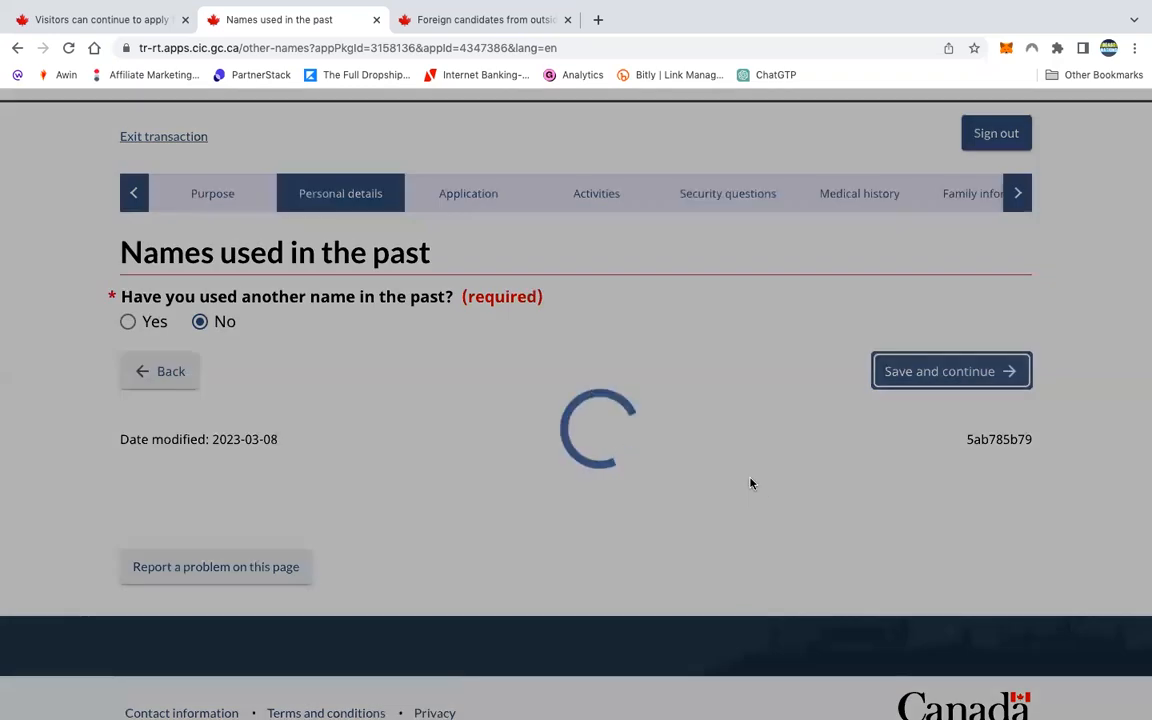
# Examine the applicant's residential country, street address, city, postal code and mailing address fields on the contact information page
pyautogui.scroll(-1, 752, 483)
pyautogui.scroll(-1, 752, 483)
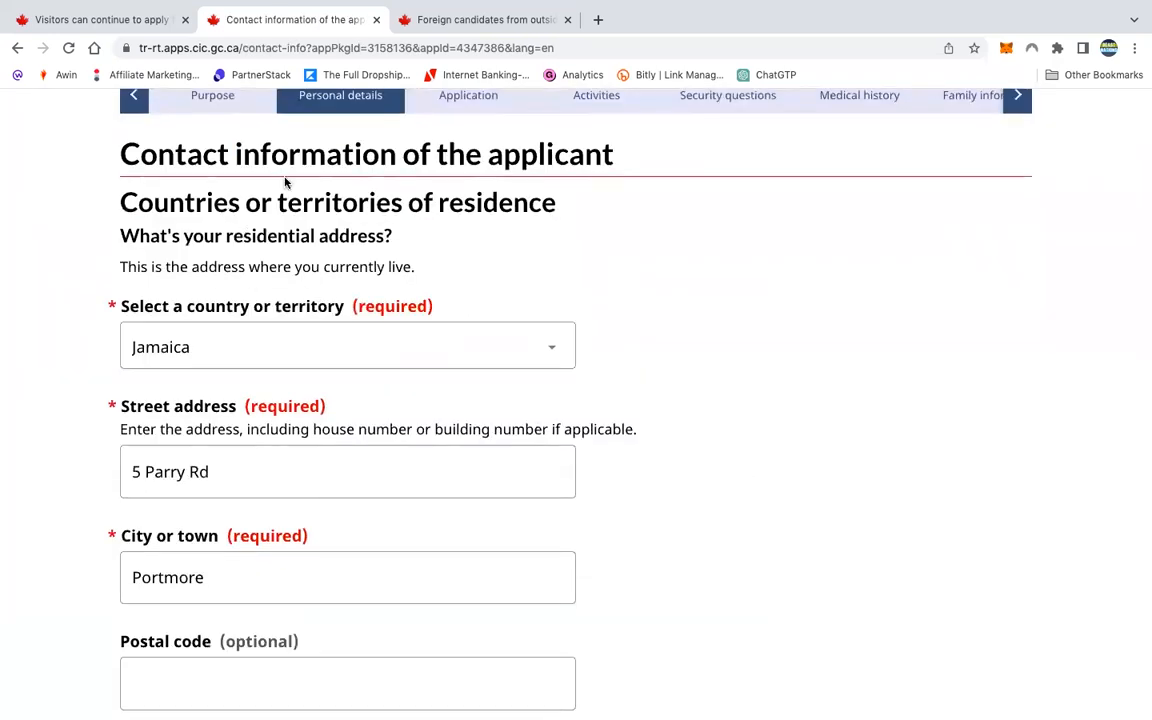
pyautogui.scroll(1, 285, 182)
pyautogui.moveTo(627, 193); pyautogui.dragTo(100, 167)
pyautogui.click(674, 386)
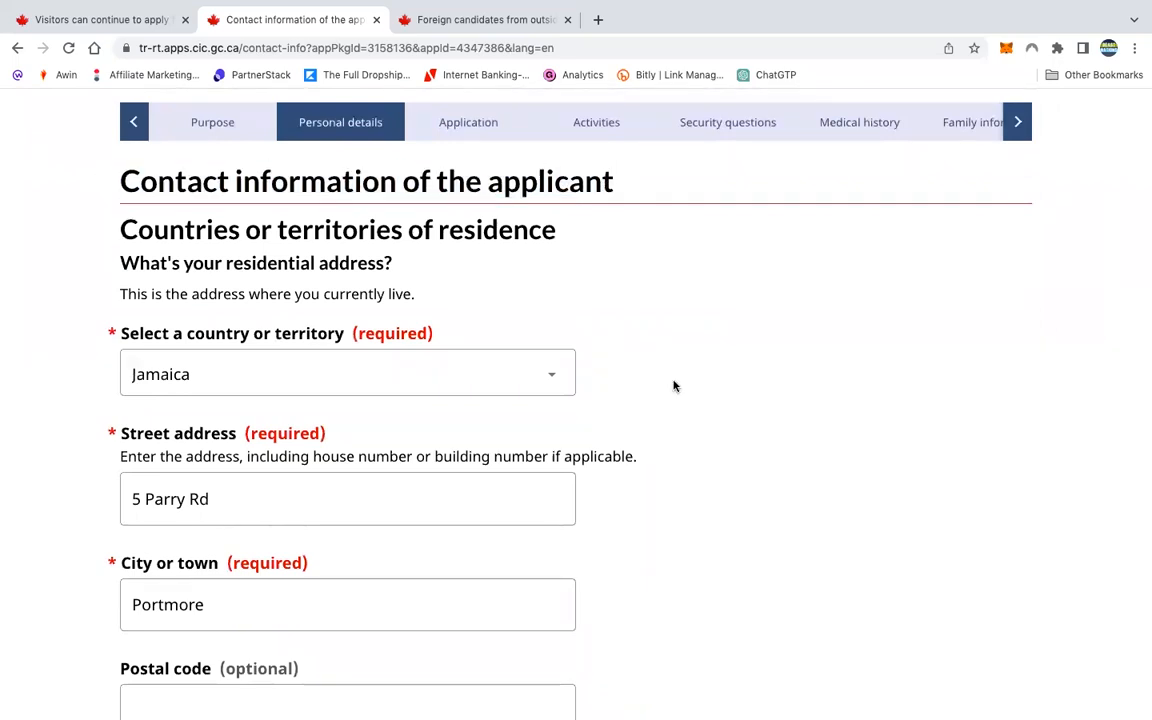
pyautogui.scroll(-3, 674, 386)
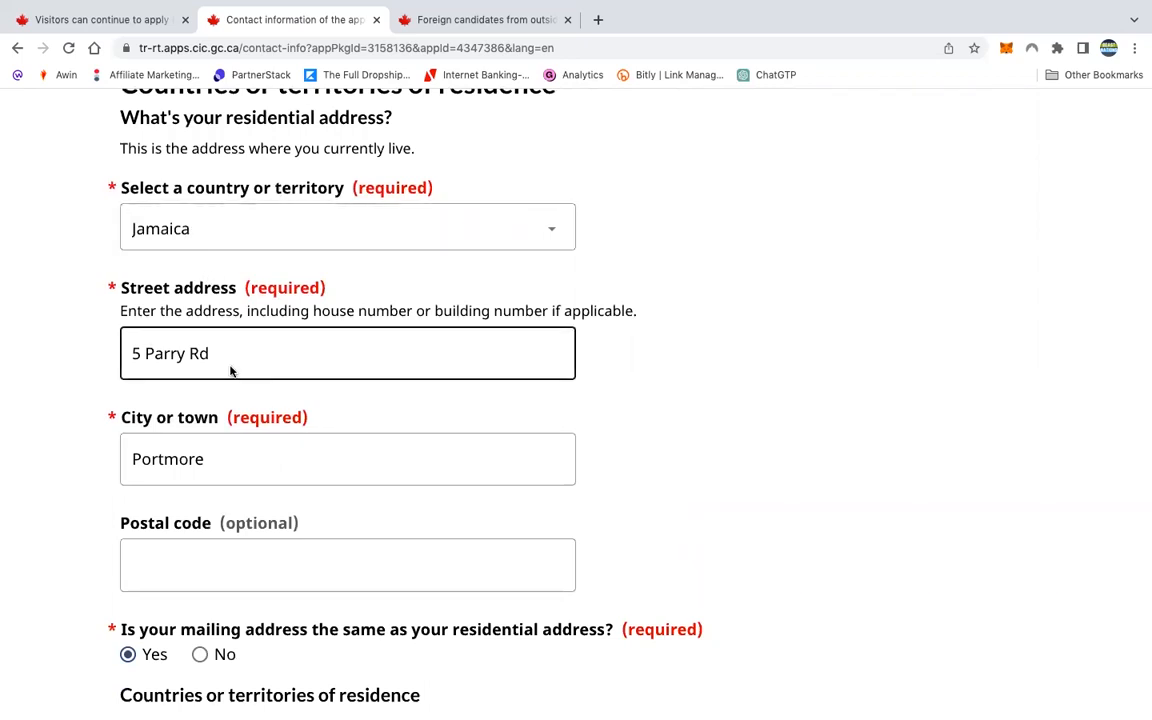
pyautogui.scroll(-2, 230, 371)
pyautogui.scroll(-3, 213, 386)
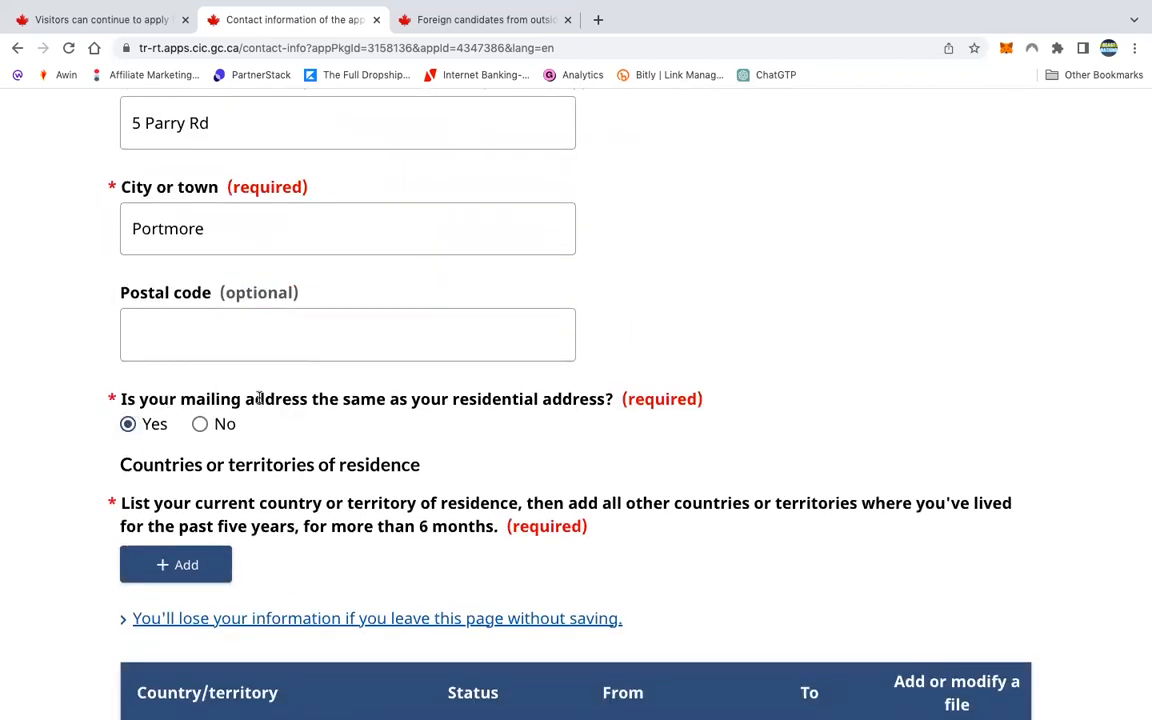
# Highlight the instruction on listing countries of residence for the past five years and save the contact information page
pyautogui.scroll(-1, 540, 390)
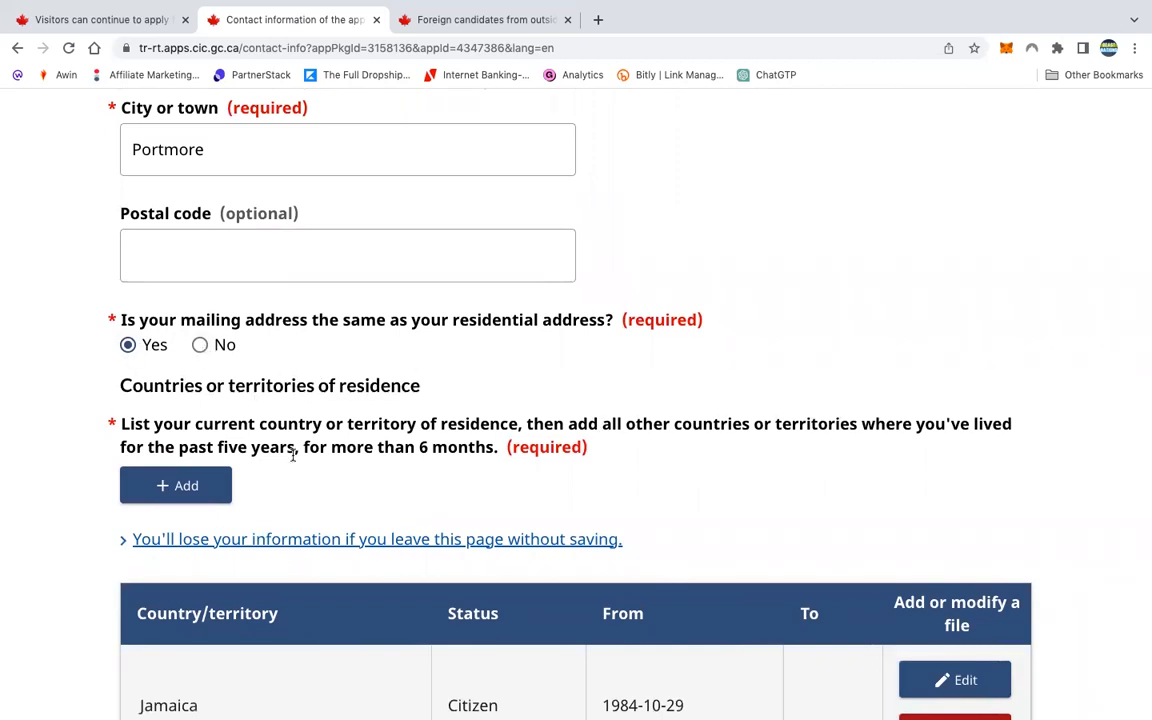
pyautogui.scroll(-2, 421, 524)
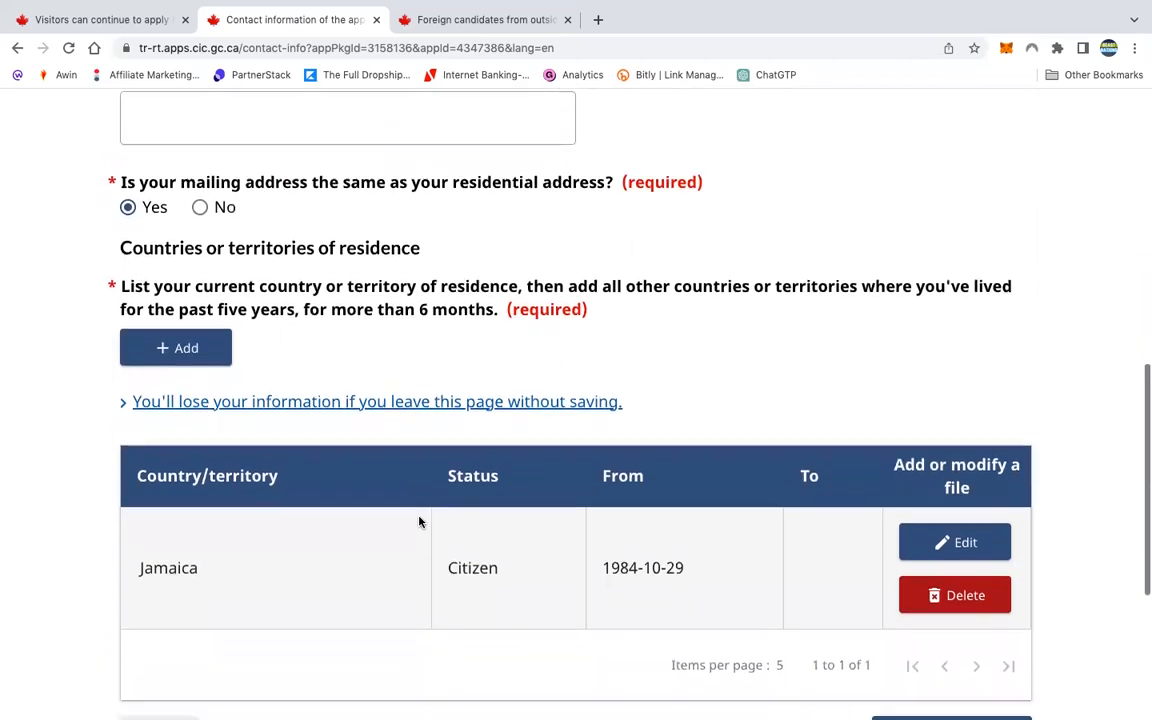
pyautogui.moveTo(590, 312); pyautogui.dragTo(118, 287)
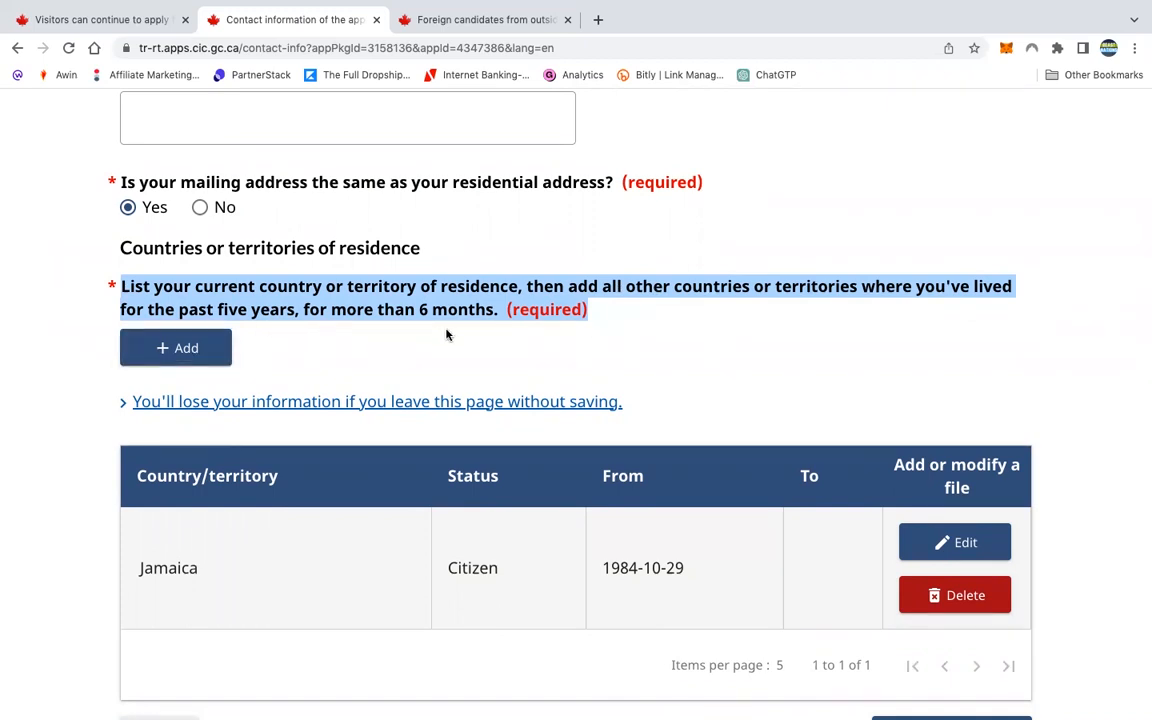
pyautogui.click(556, 350)
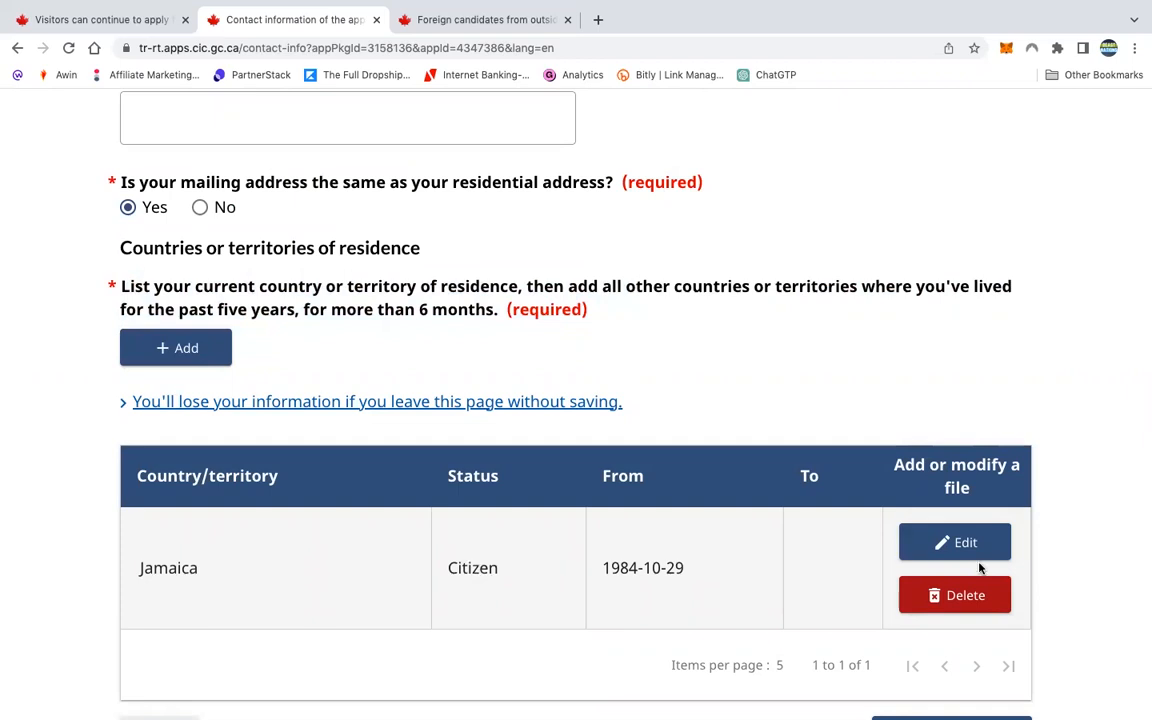
pyautogui.scroll(-2, 978, 567)
pyautogui.click(933, 564)
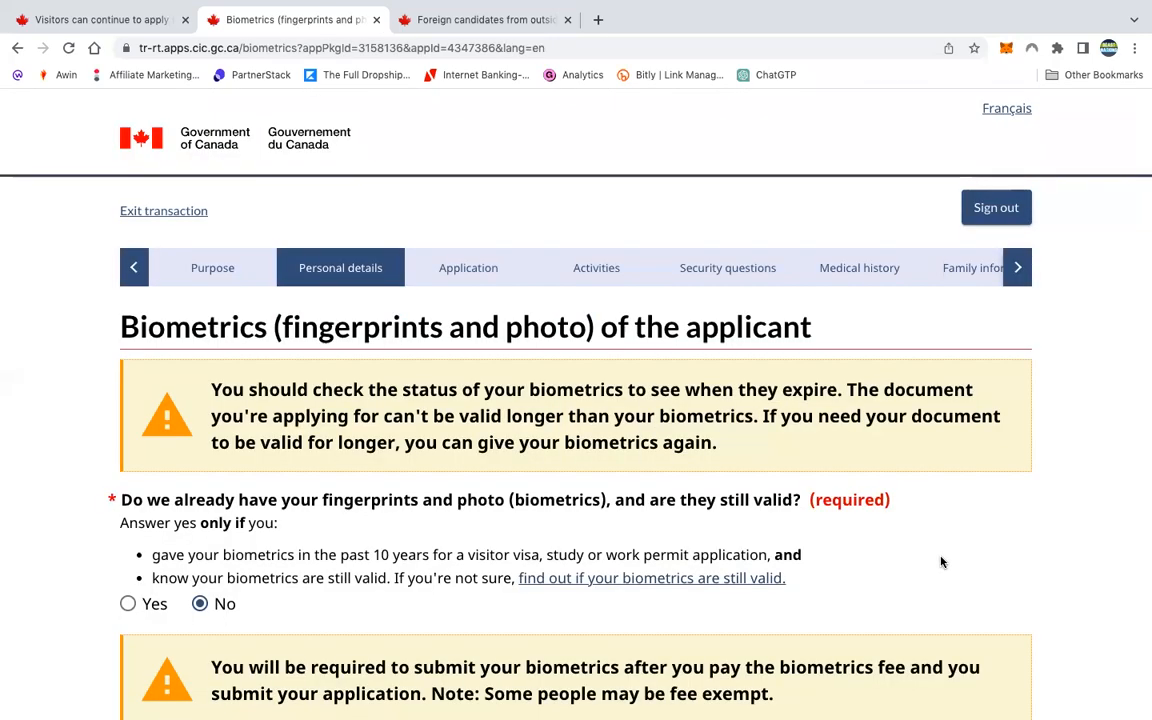
# Check the follow-up question for existing biometrics, answer No to having valid biometrics on file, and save the page
pyautogui.scroll(-3, 941, 560)
pyautogui.scroll(-2, 205, 480)
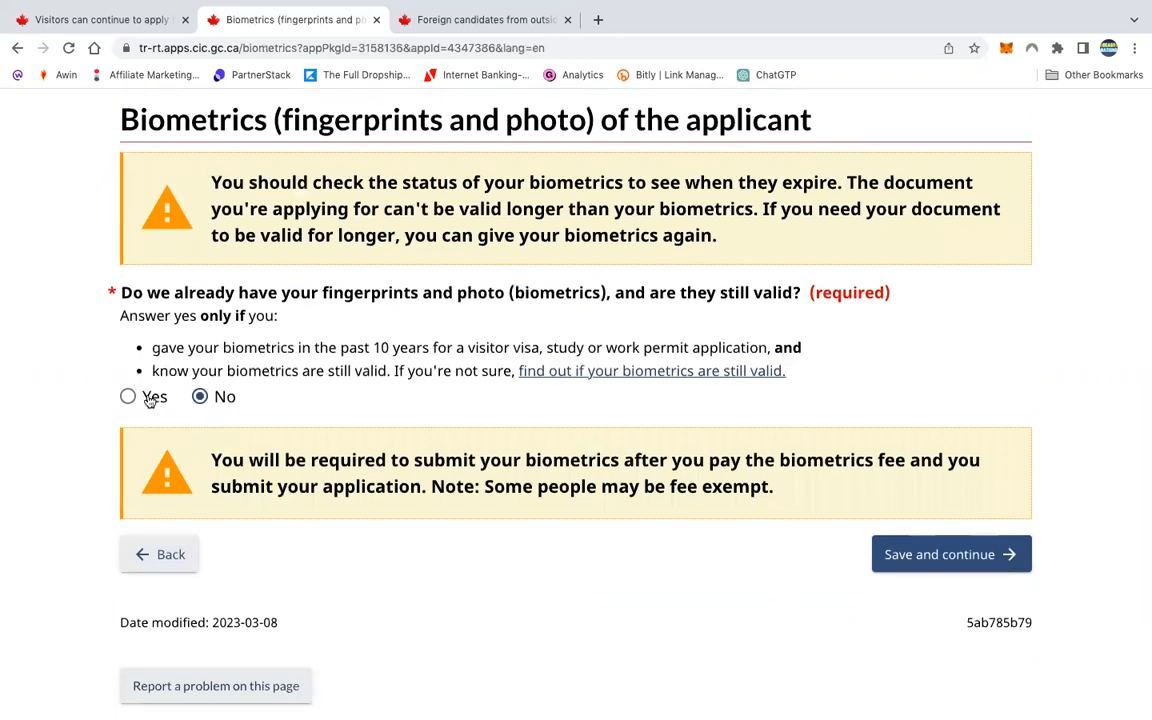
pyautogui.click(128, 397)
pyautogui.scroll(-1, 399, 535)
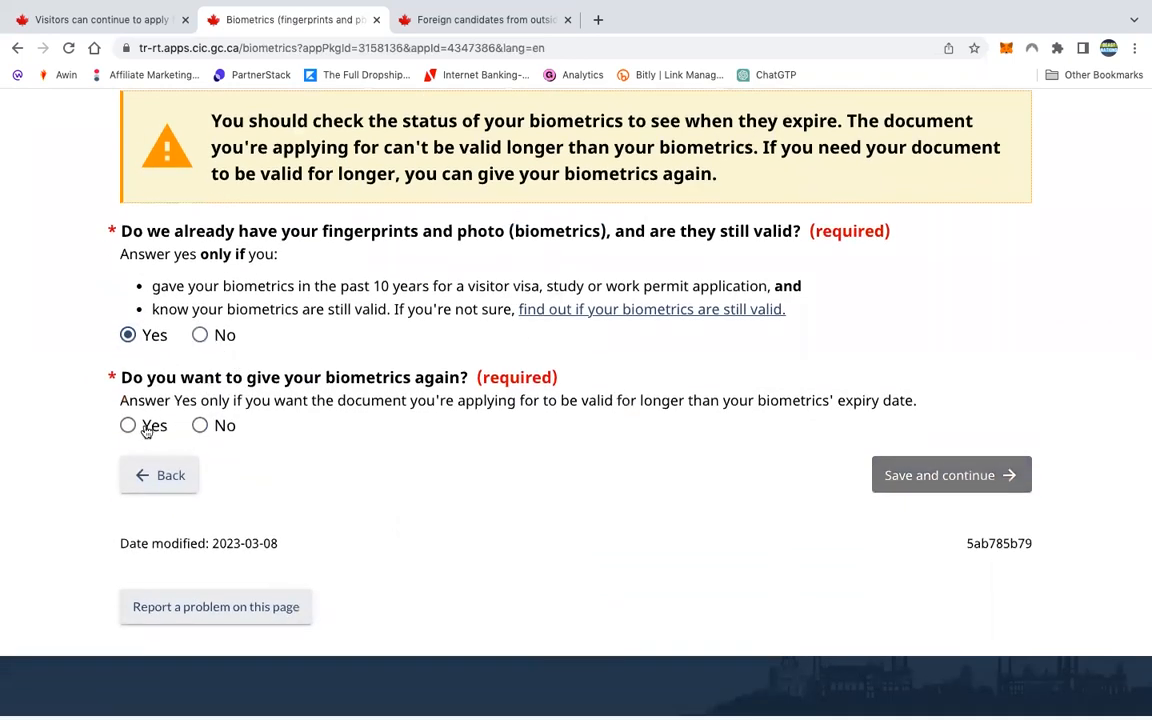
pyautogui.click(201, 336)
pyautogui.click(945, 494)
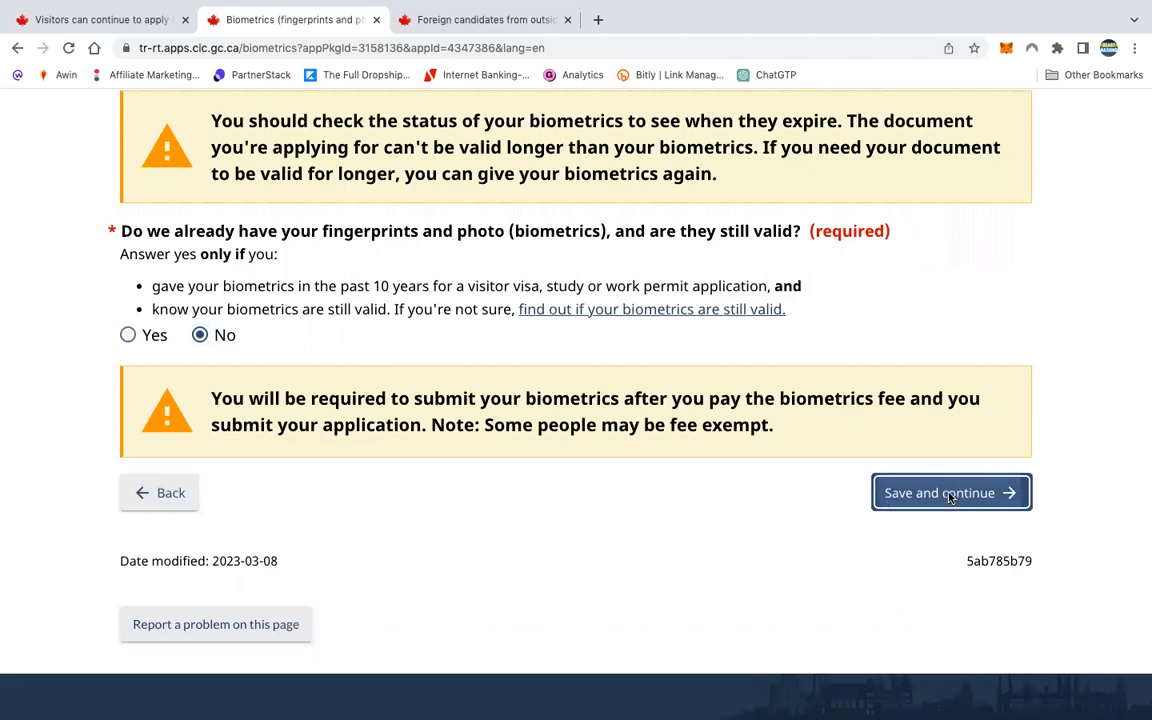
# Replace the inviter's given name in the invitation details with the correct first name
pyautogui.scroll(-1, 949, 497)
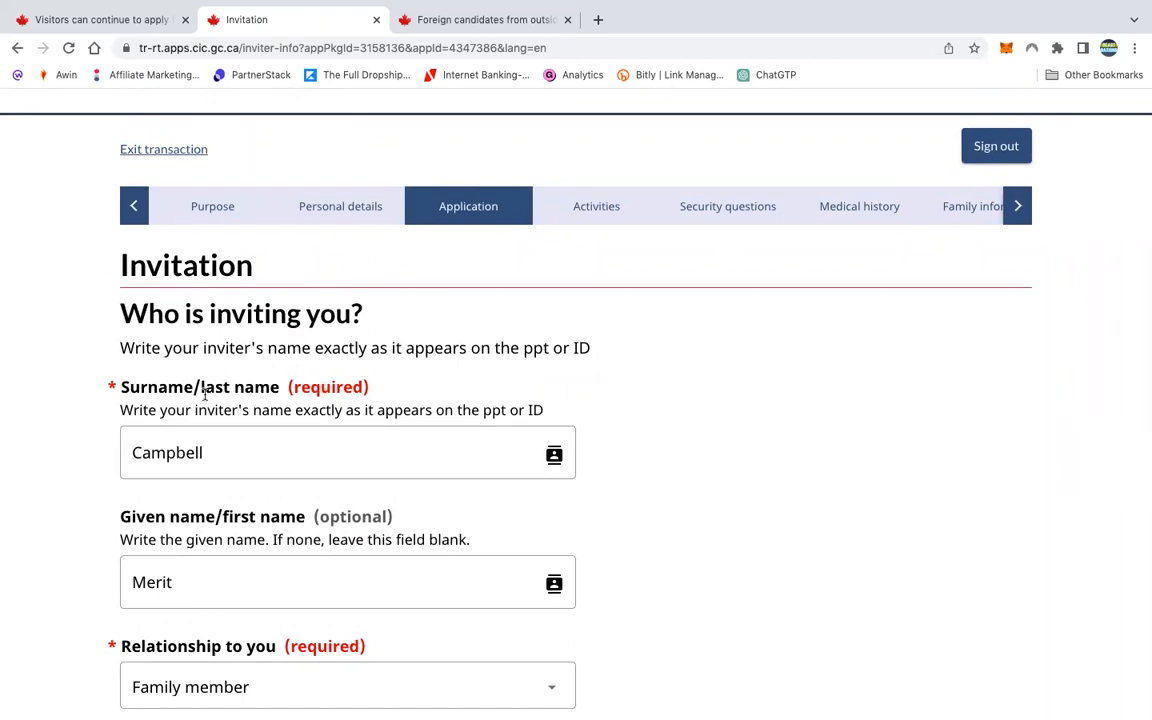
pyautogui.click(205, 588)
pyautogui.scroll(-1, 213, 605)
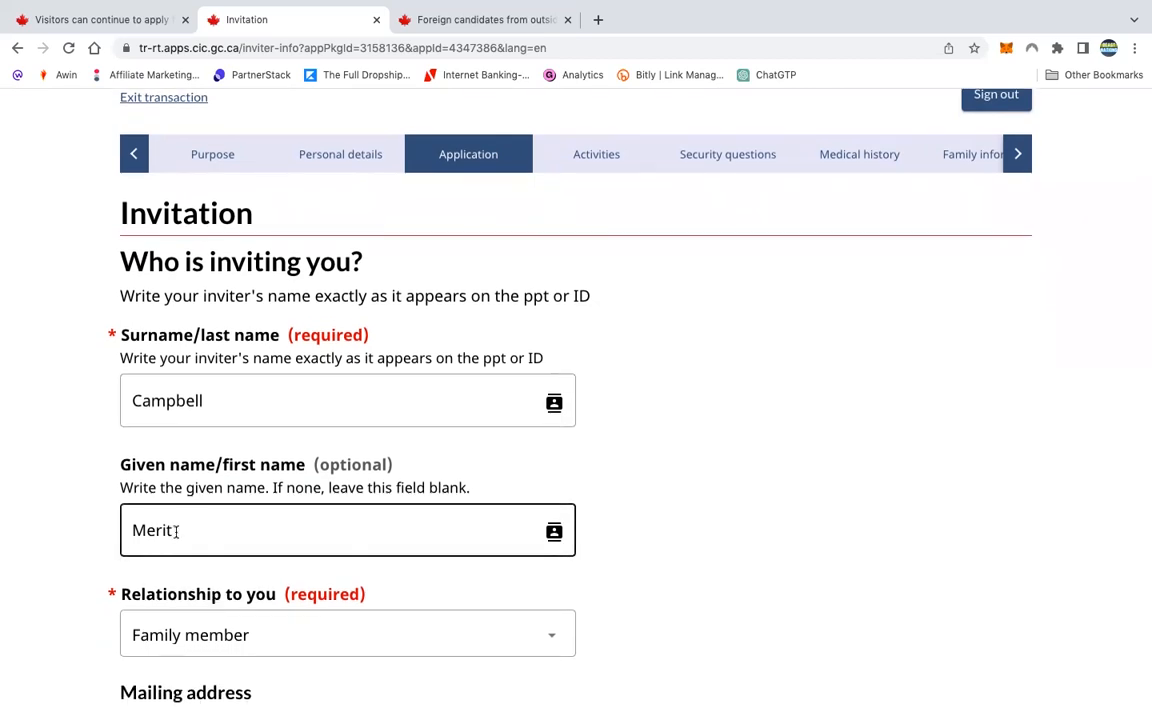
pyautogui.moveTo(176, 532); pyautogui.dragTo(120, 535)
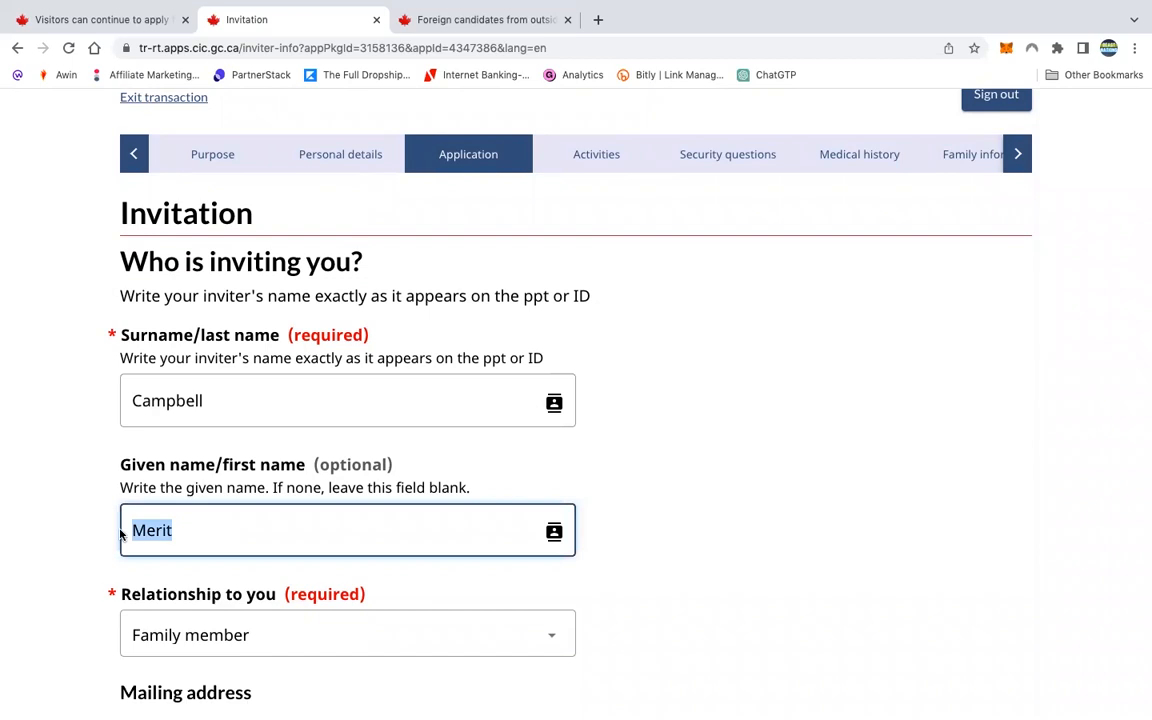
pyautogui.write('Tianna')
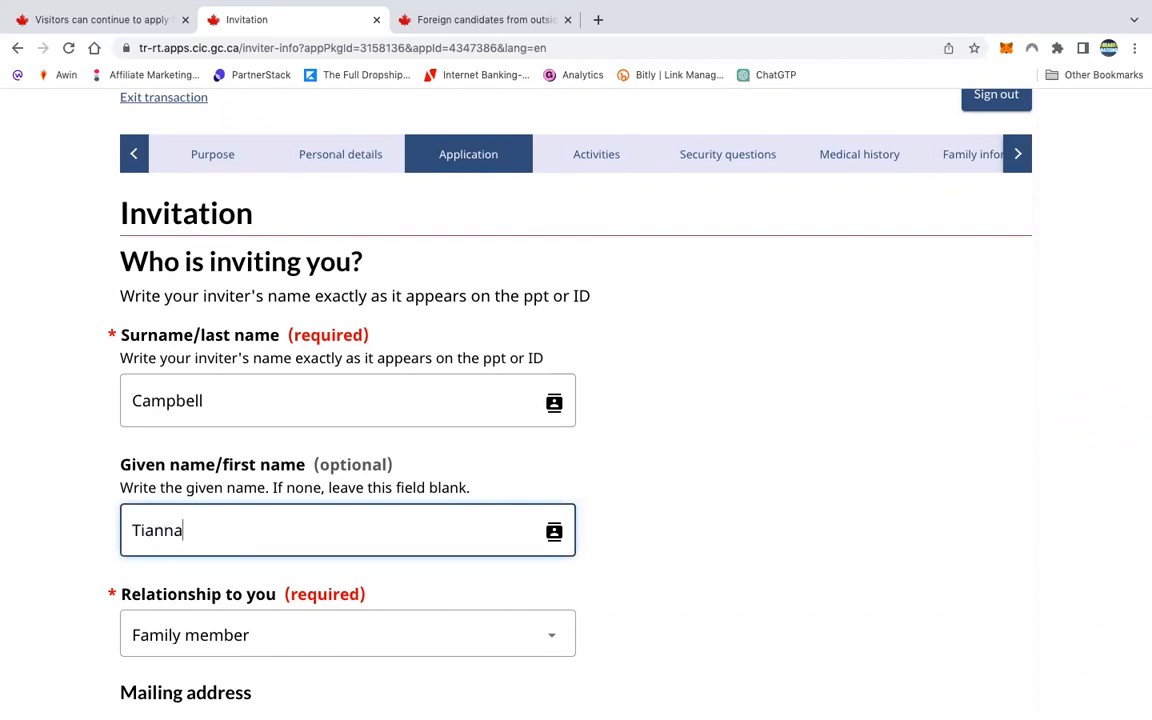
pyautogui.click(180, 378)
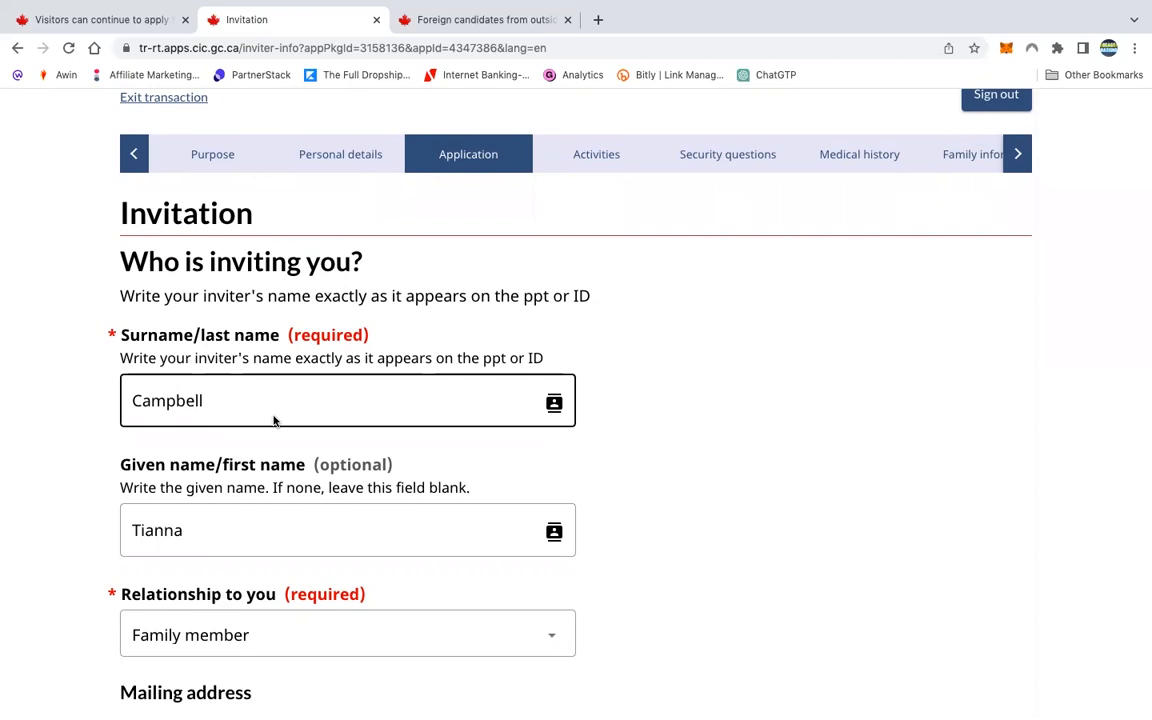
# Review the inviter's relationship, mailing address, telephone, email and additional inviter answers, then save the invitation page
pyautogui.scroll(-2, 263, 430)
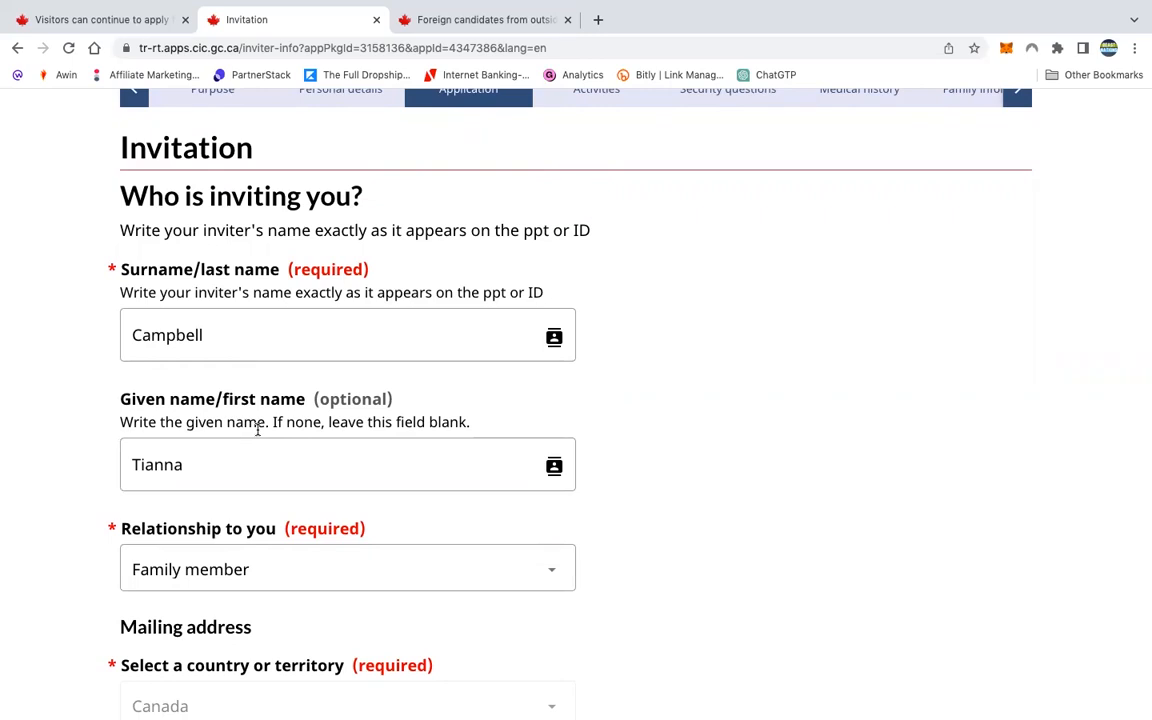
pyautogui.scroll(-2, 346, 453)
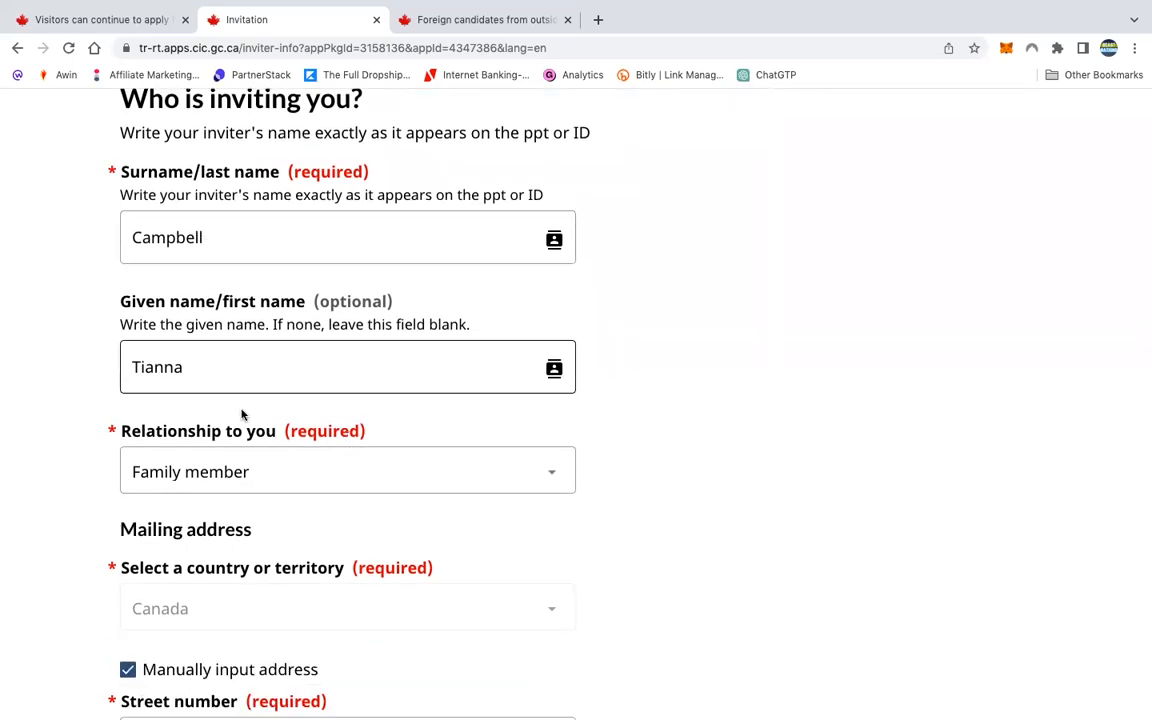
pyautogui.scroll(-3, 230, 395)
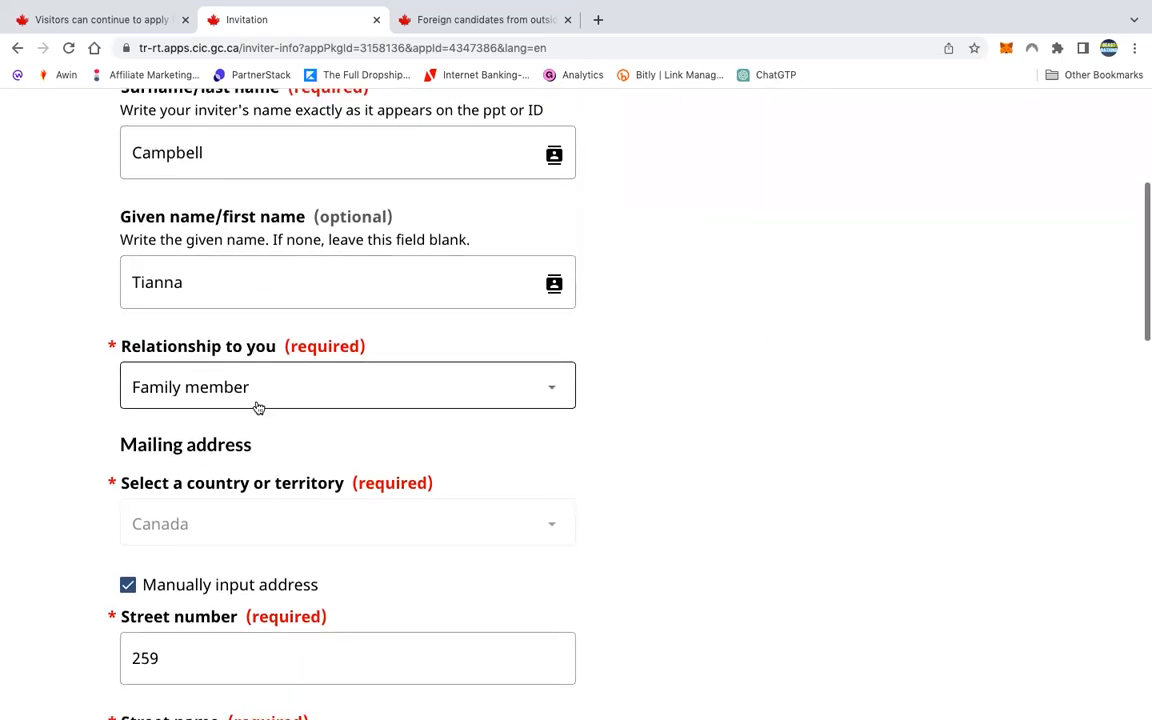
pyautogui.scroll(-6, 326, 467)
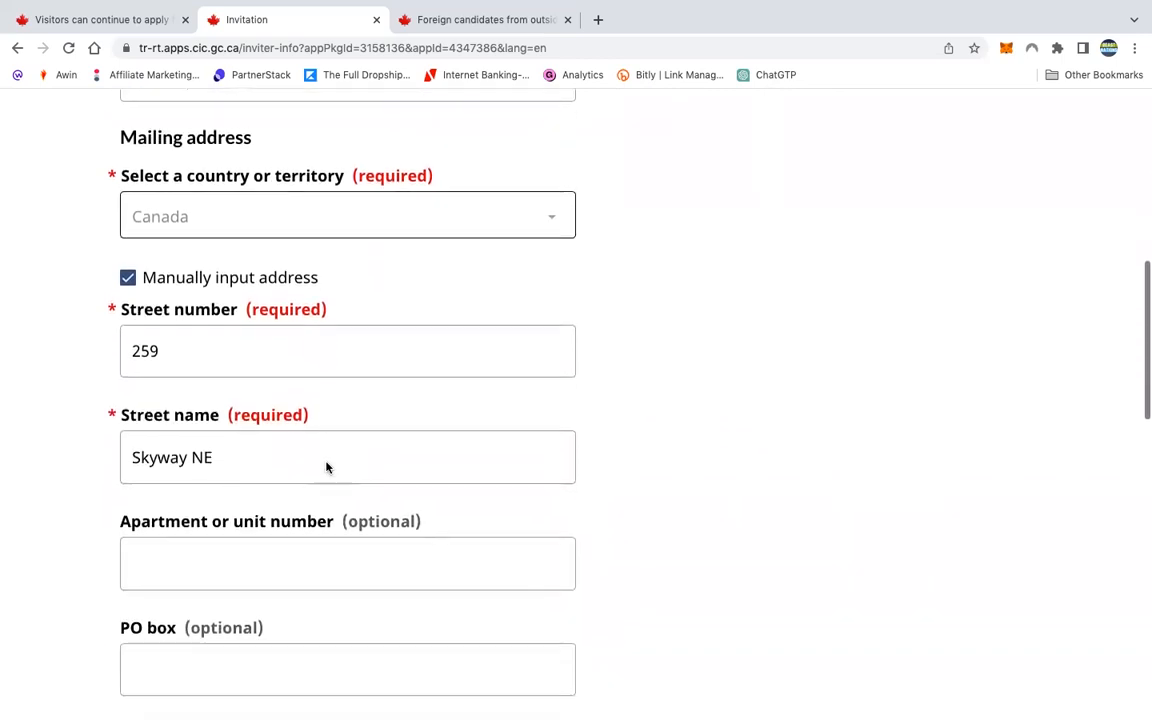
pyautogui.scroll(-11, 326, 465)
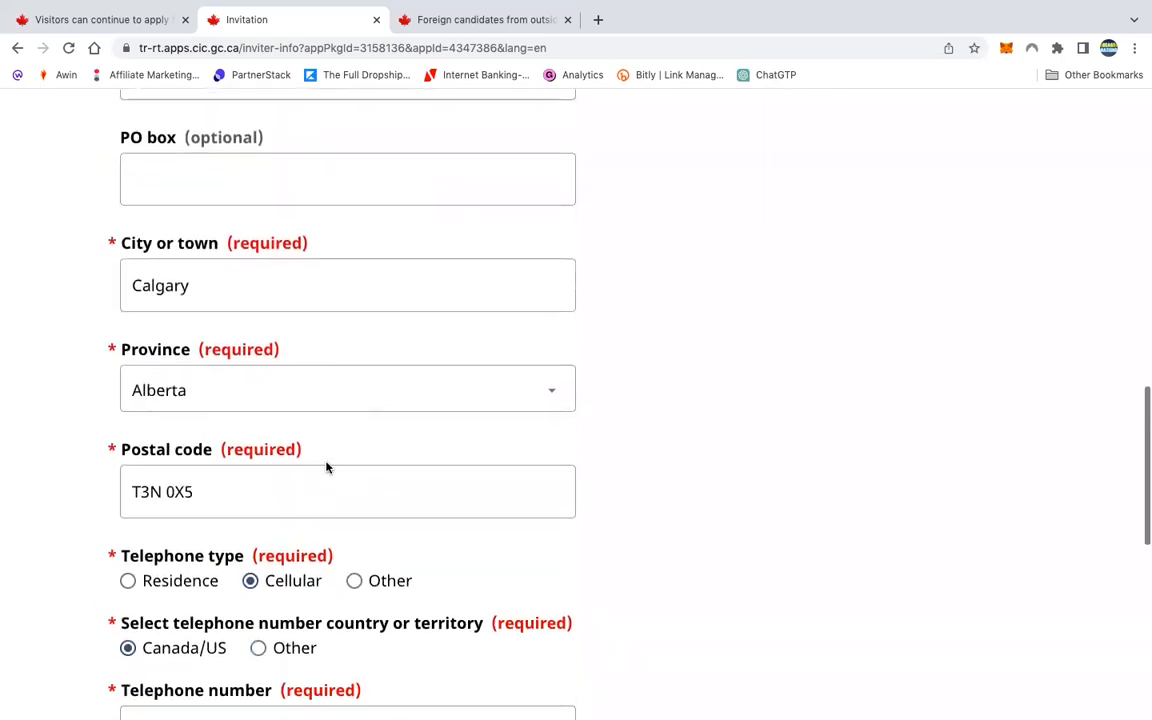
pyautogui.scroll(-5, 326, 463)
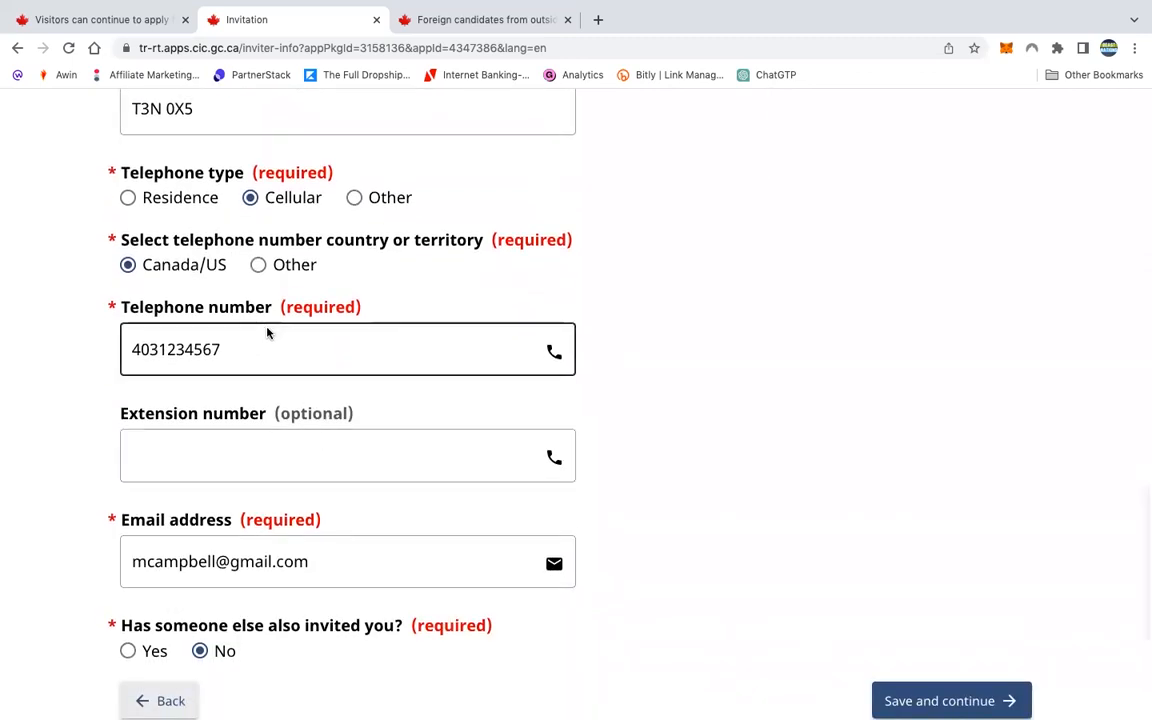
pyautogui.scroll(-4, 283, 351)
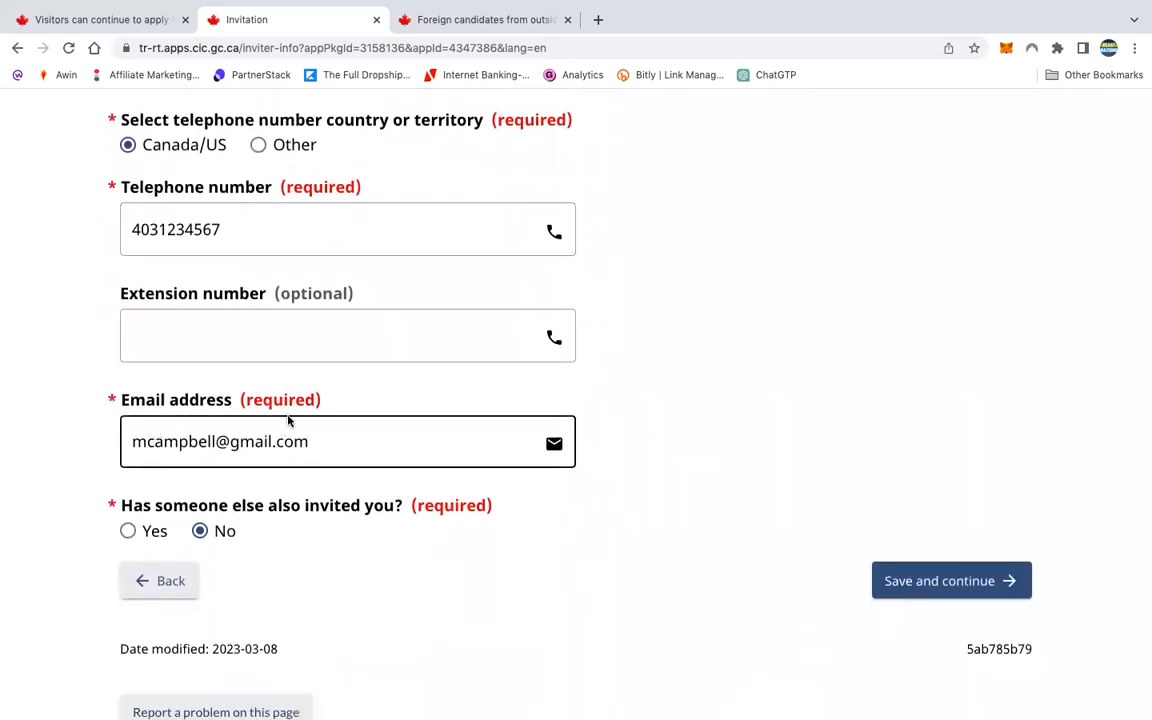
pyautogui.scroll(-1, 589, 459)
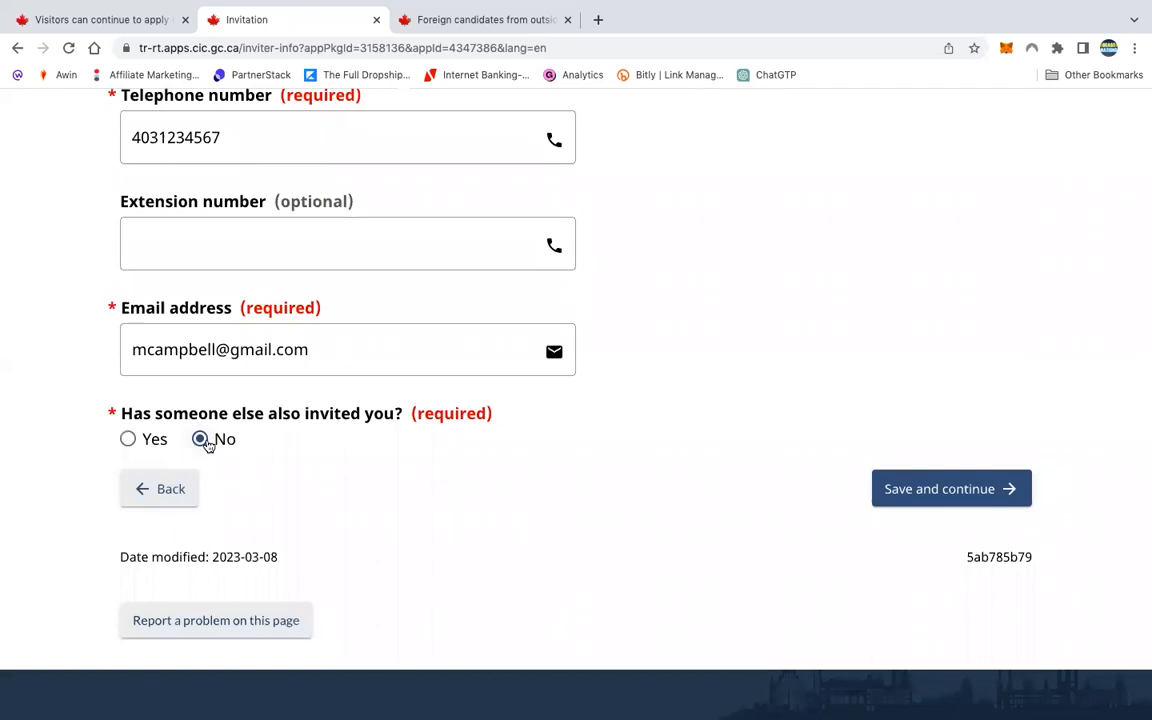
pyautogui.click(968, 502)
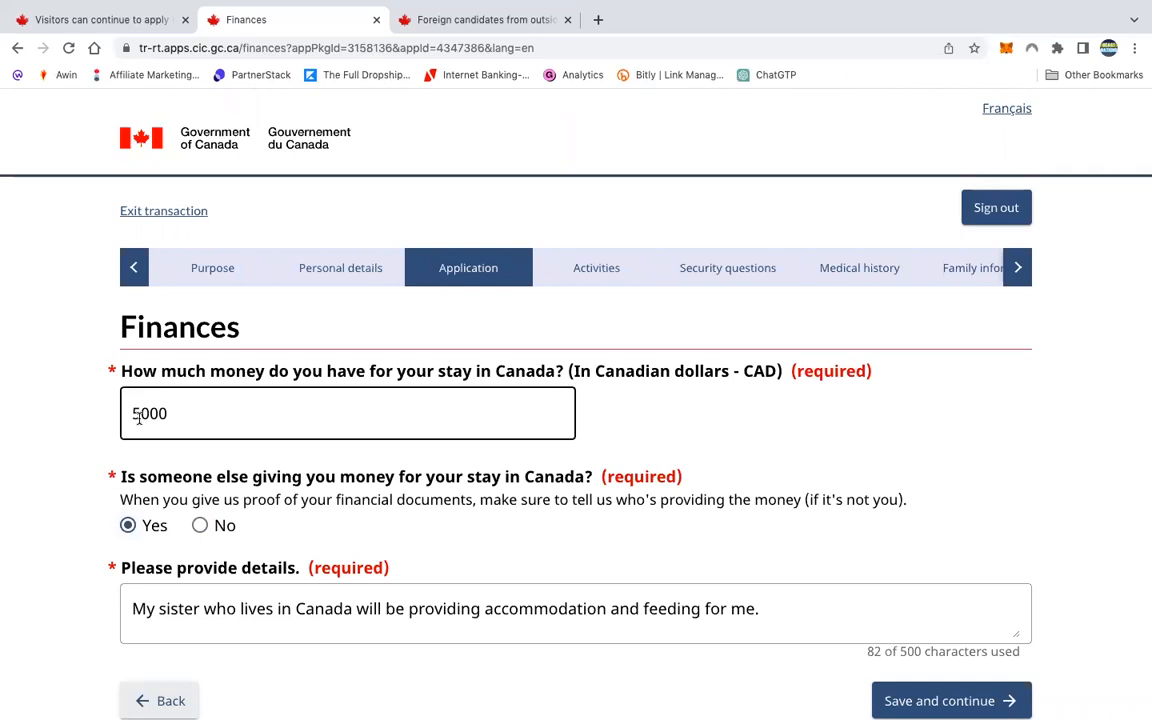
# Examine the Finances answers on funds for the stay in Canada and the support details from someone else
pyautogui.click(352, 606)
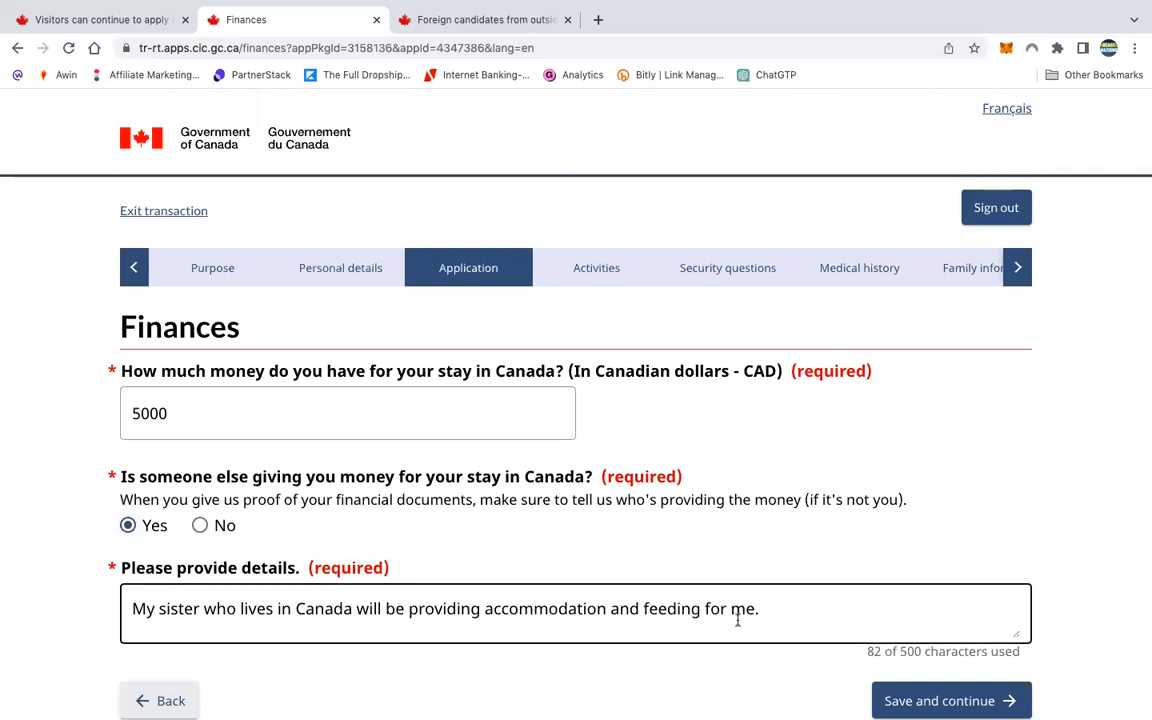
pyautogui.click(480, 672)
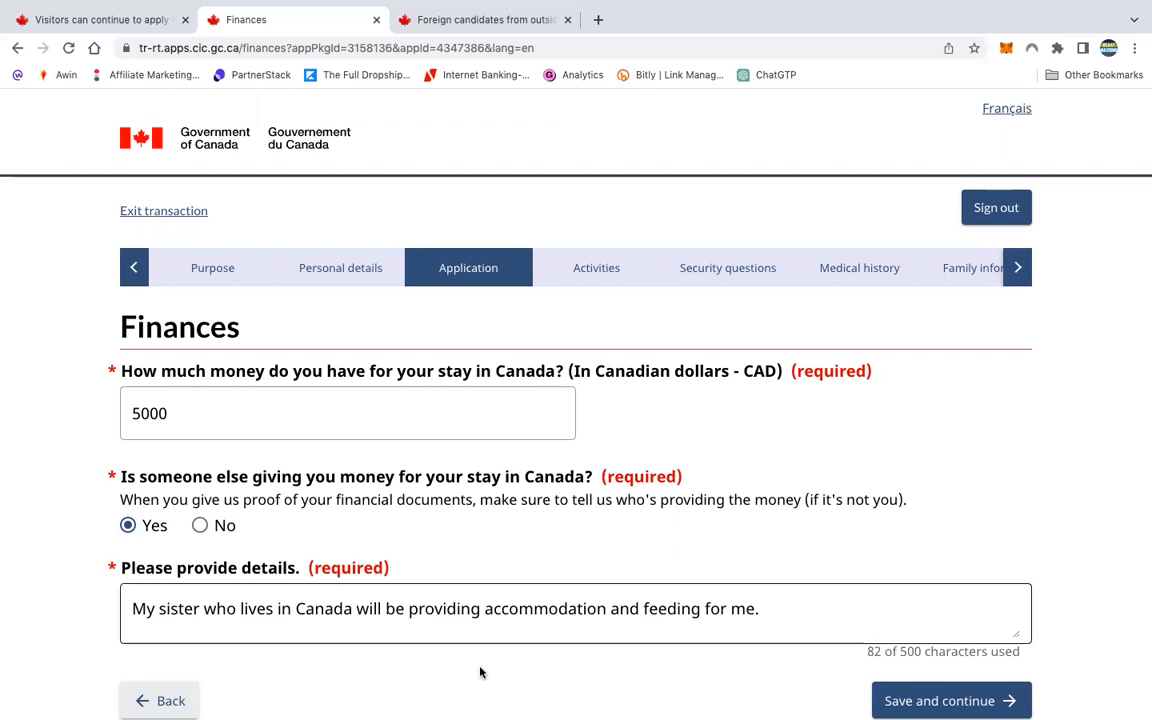
pyautogui.click(145, 405)
pyautogui.click(139, 412)
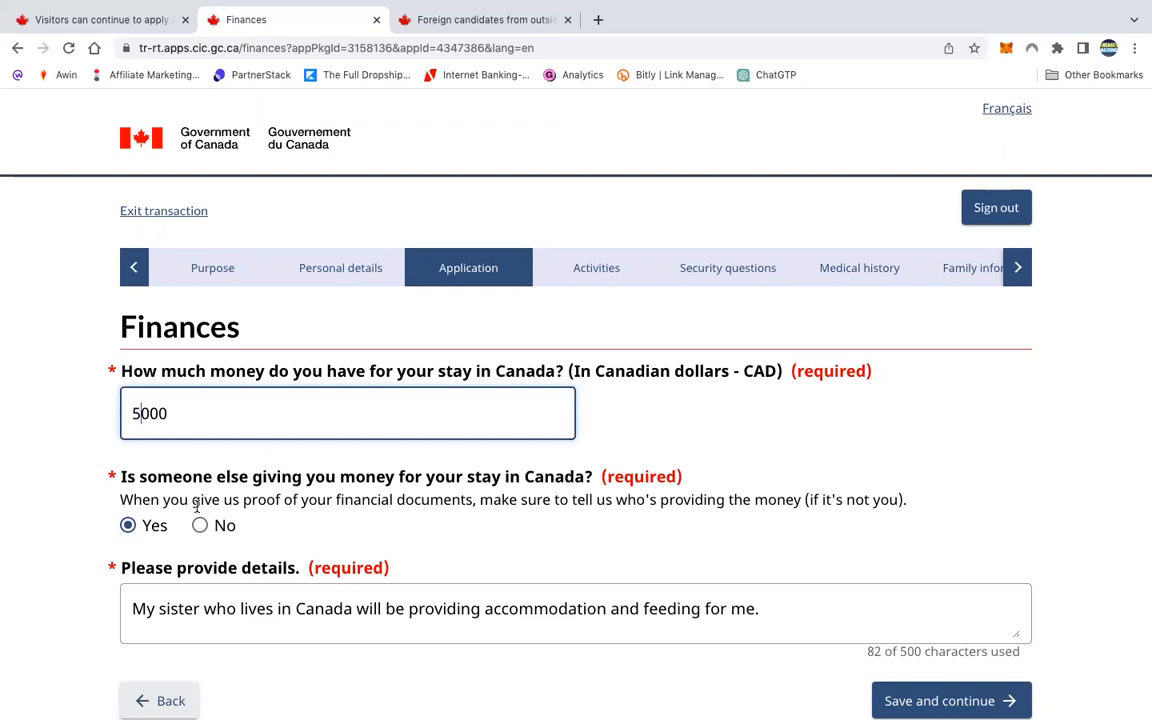
# Enter 5000 CAD as the money available for the stay in Canada and save the Finances page
pyautogui.press('BackSpace')
pyautogui.write('2')
pyautogui.press('BackSpace')
pyautogui.write('5')
pyautogui.click(702, 399)
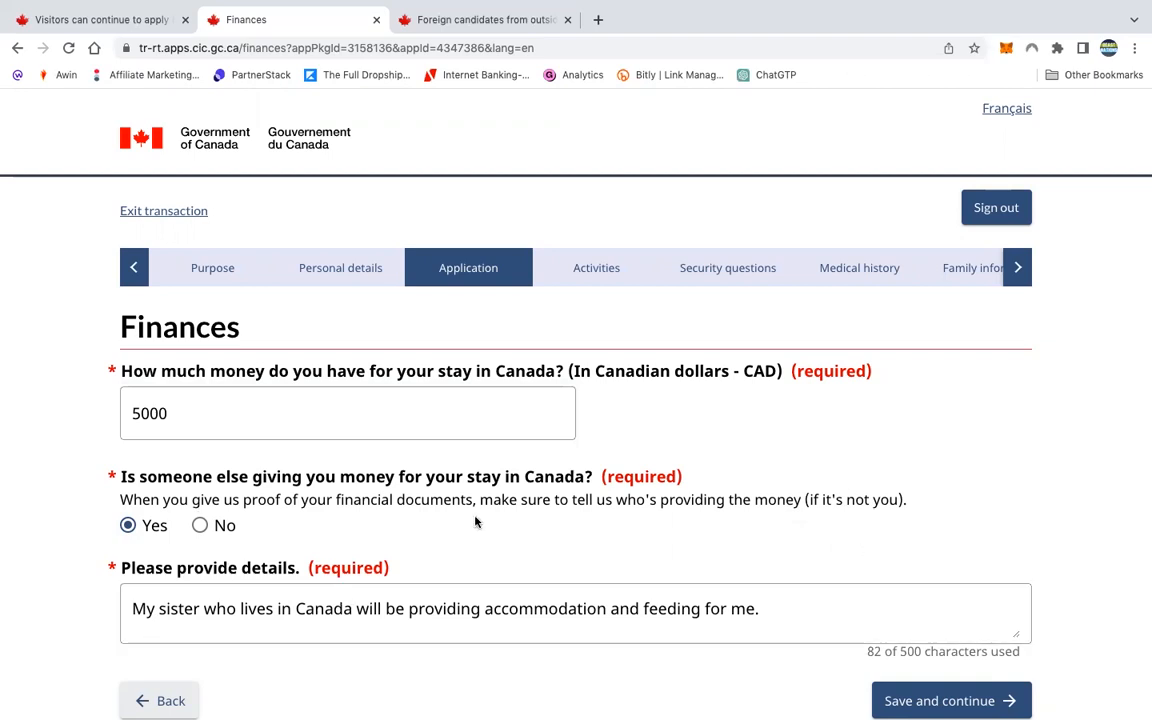
pyautogui.scroll(-2, 678, 580)
pyautogui.click(956, 610)
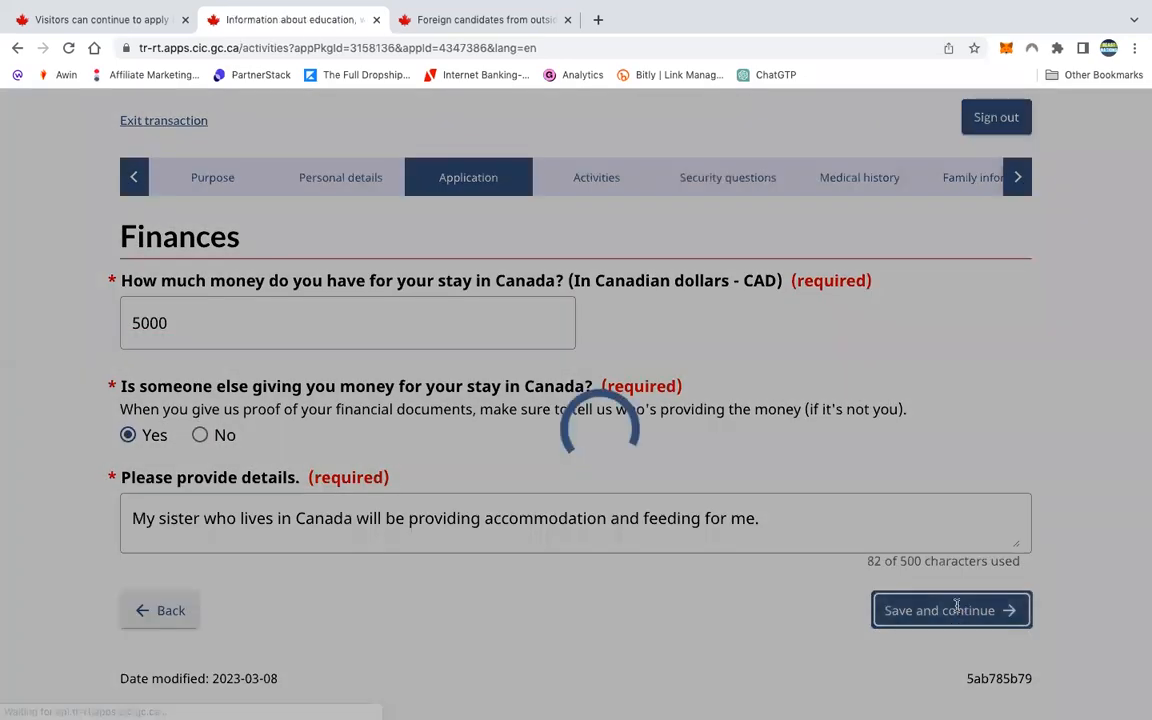
# Check which study details a Yes answer to the post-secondary education question requires, and set the answer back to No
pyautogui.scroll(-3, 956, 607)
pyautogui.scroll(1, 956, 607)
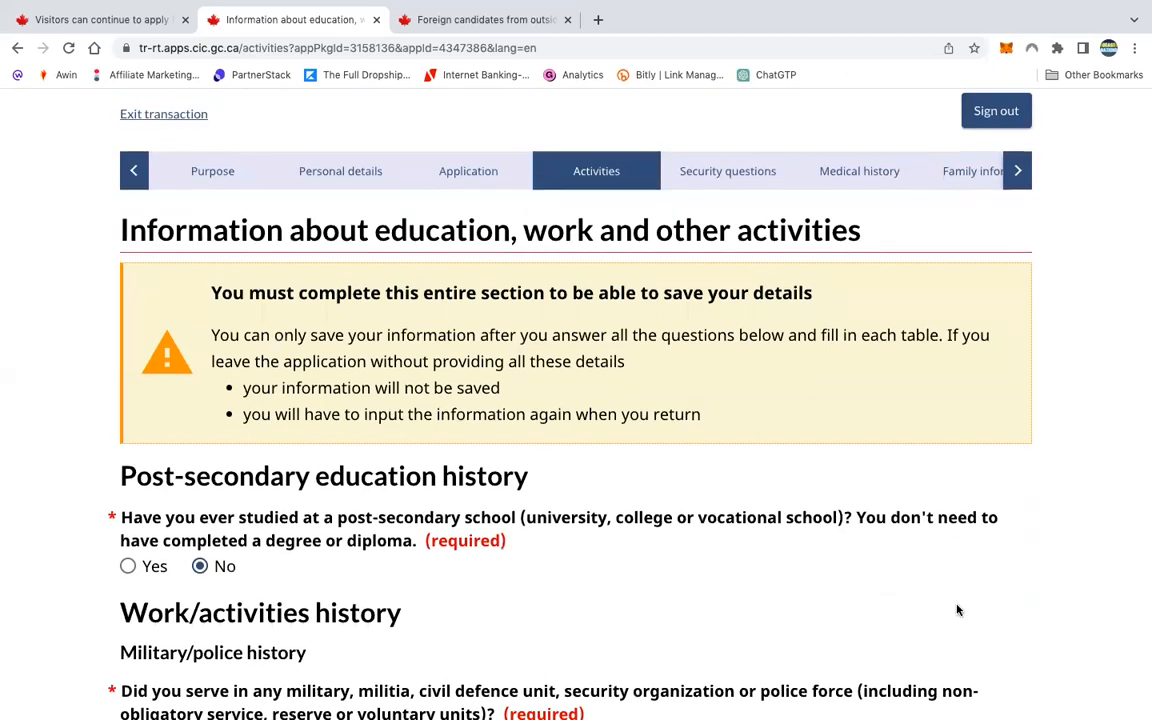
pyautogui.scroll(-5, 956, 610)
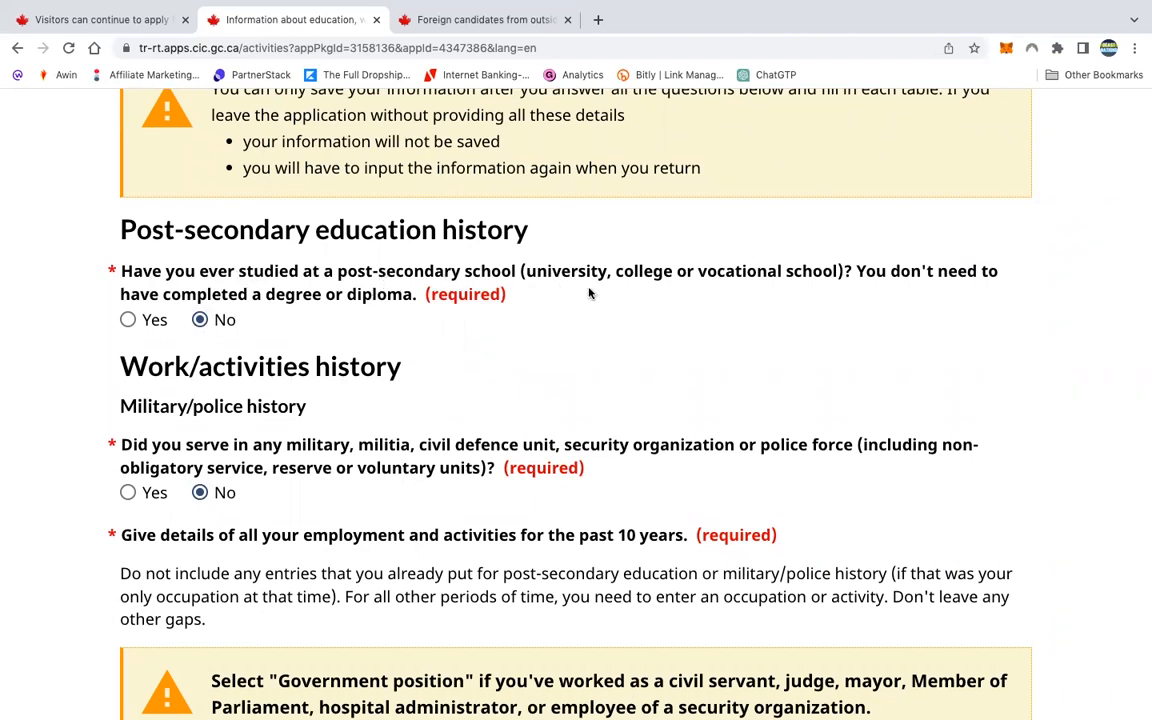
pyautogui.click(128, 320)
pyautogui.scroll(-3, 356, 470)
pyautogui.scroll(1, 356, 468)
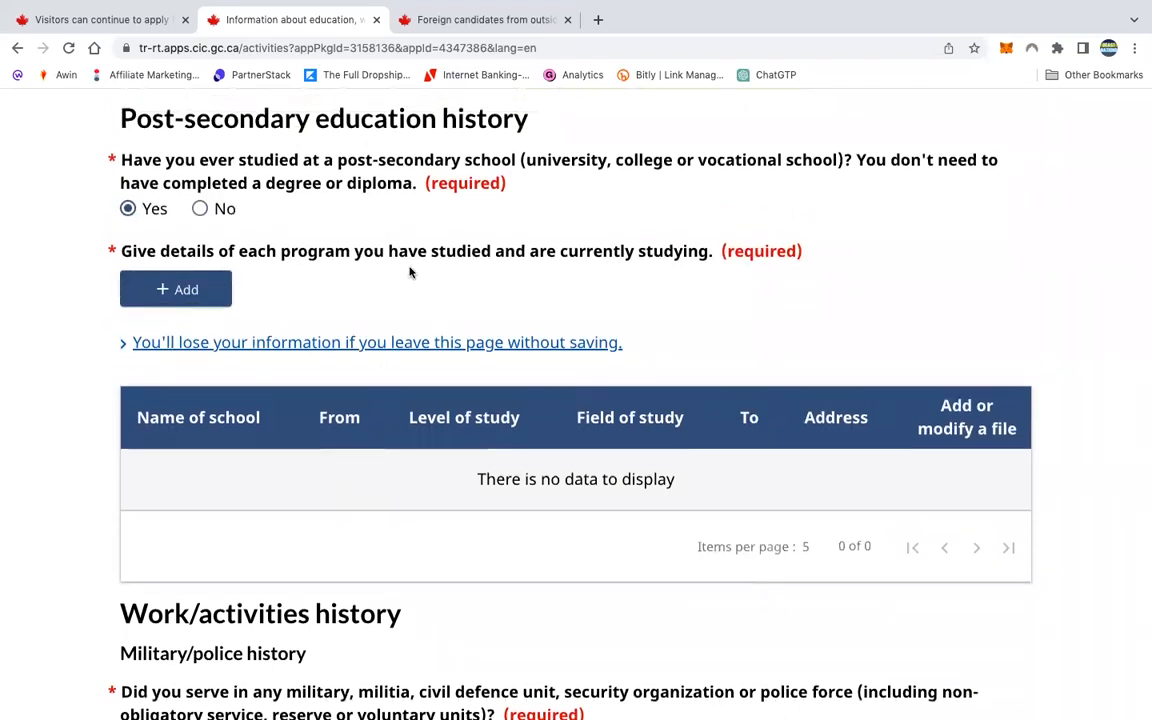
pyautogui.scroll(2, 766, 290)
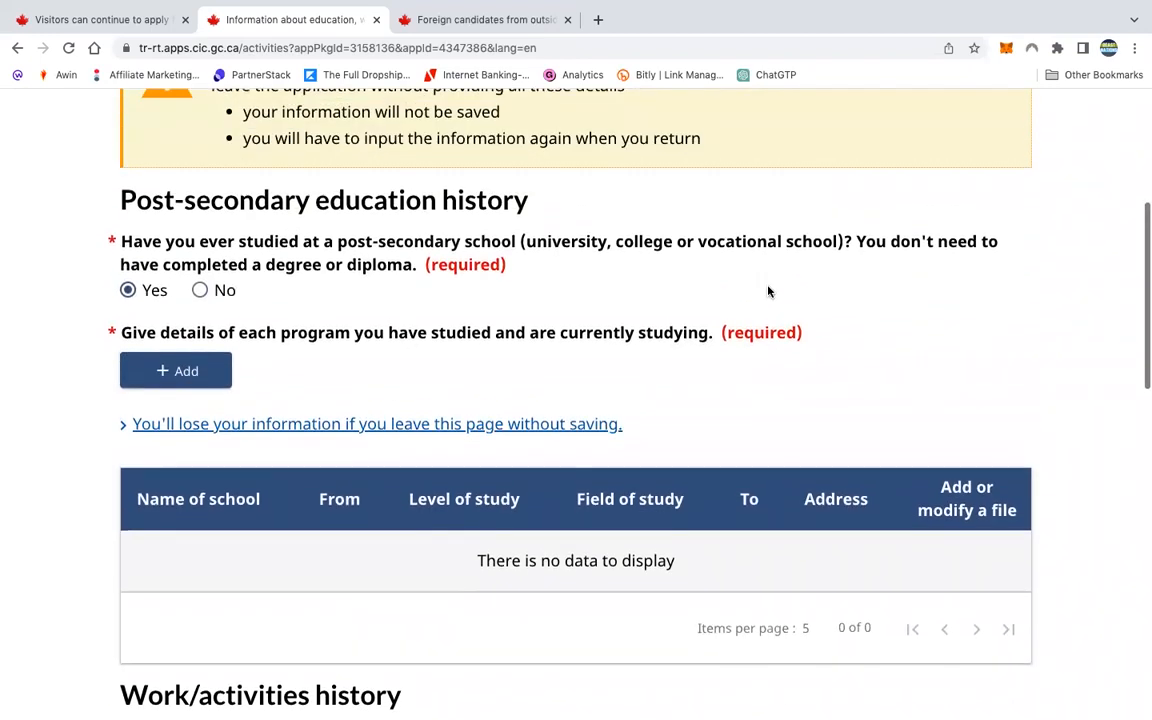
pyautogui.click(202, 290)
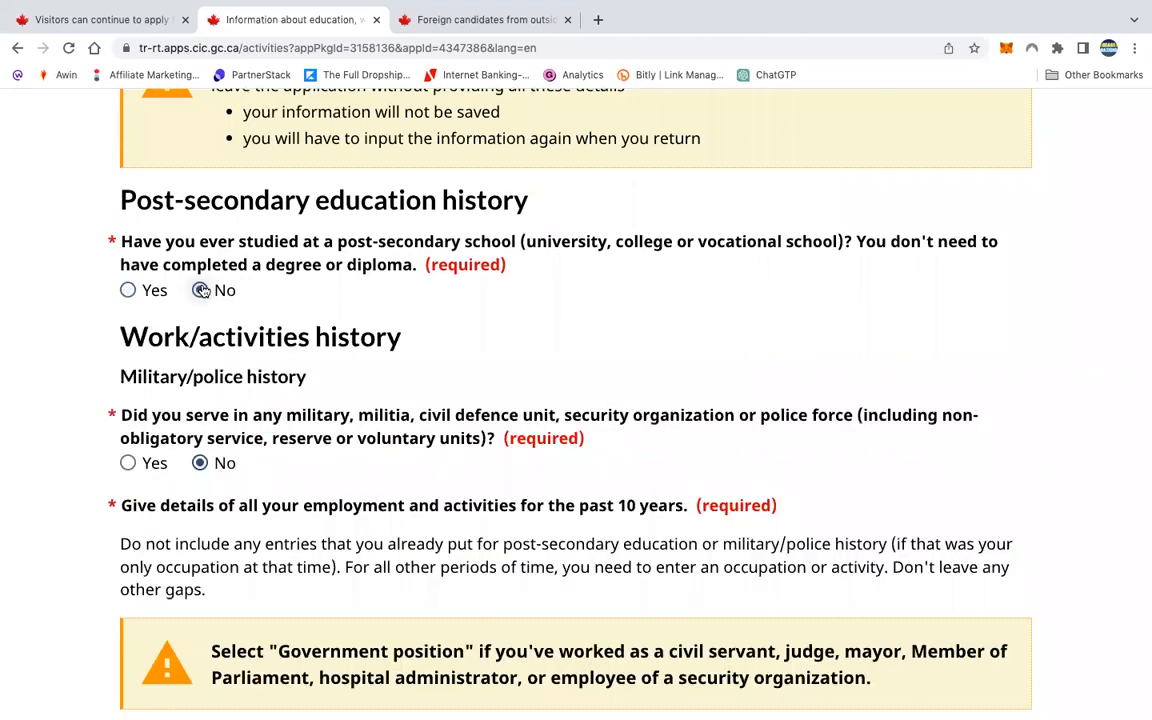
# Examine the military/police service question and the table of employment and activities for the past 10 years
pyautogui.scroll(-2, 294, 295)
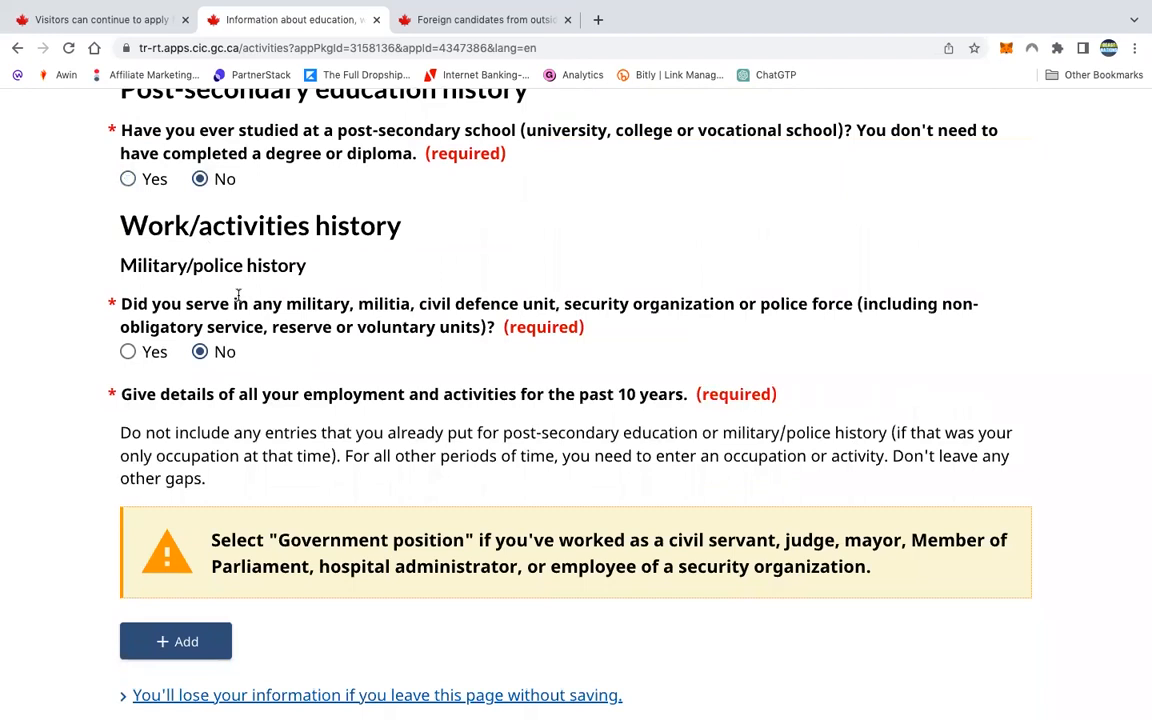
pyautogui.scroll(-1, 315, 392)
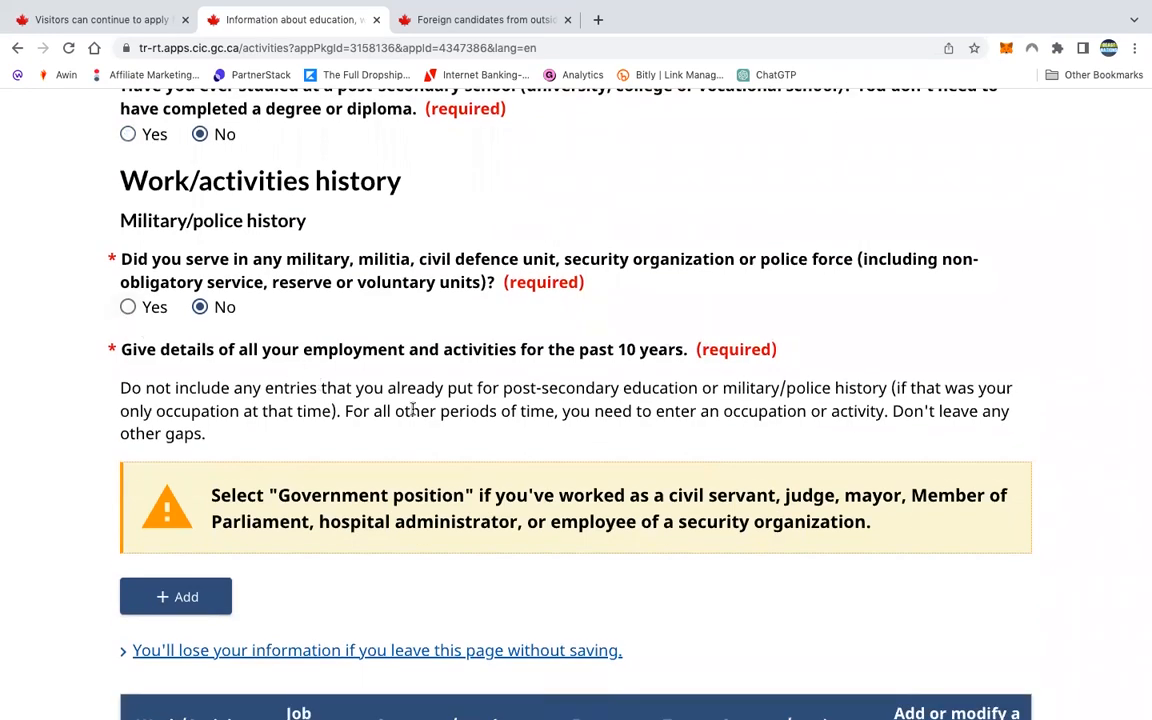
pyautogui.scroll(-4, 396, 411)
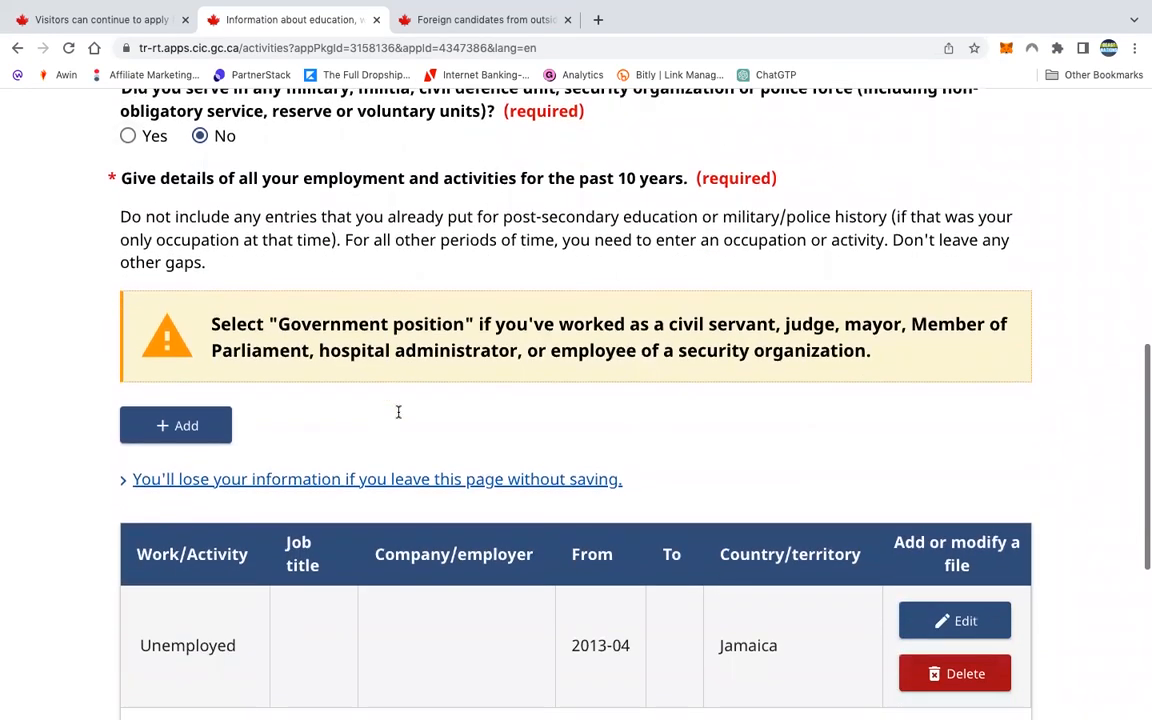
pyautogui.scroll(2, 280, 275)
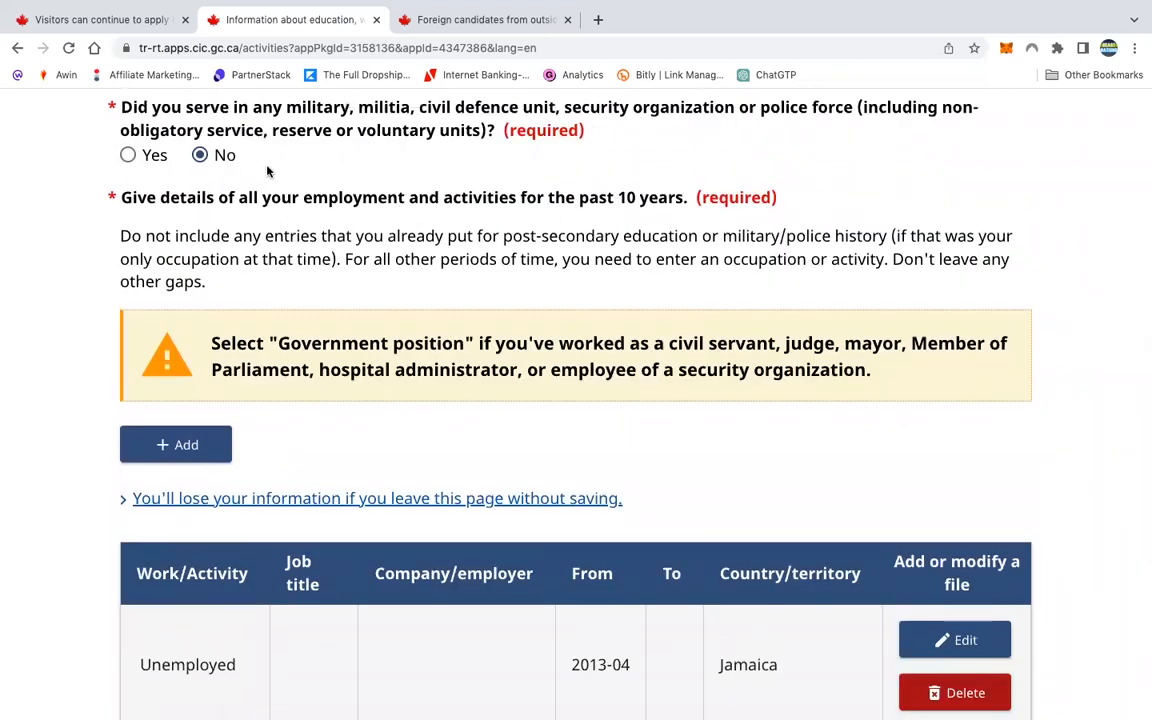
pyautogui.moveTo(690, 202); pyautogui.dragTo(118, 198)
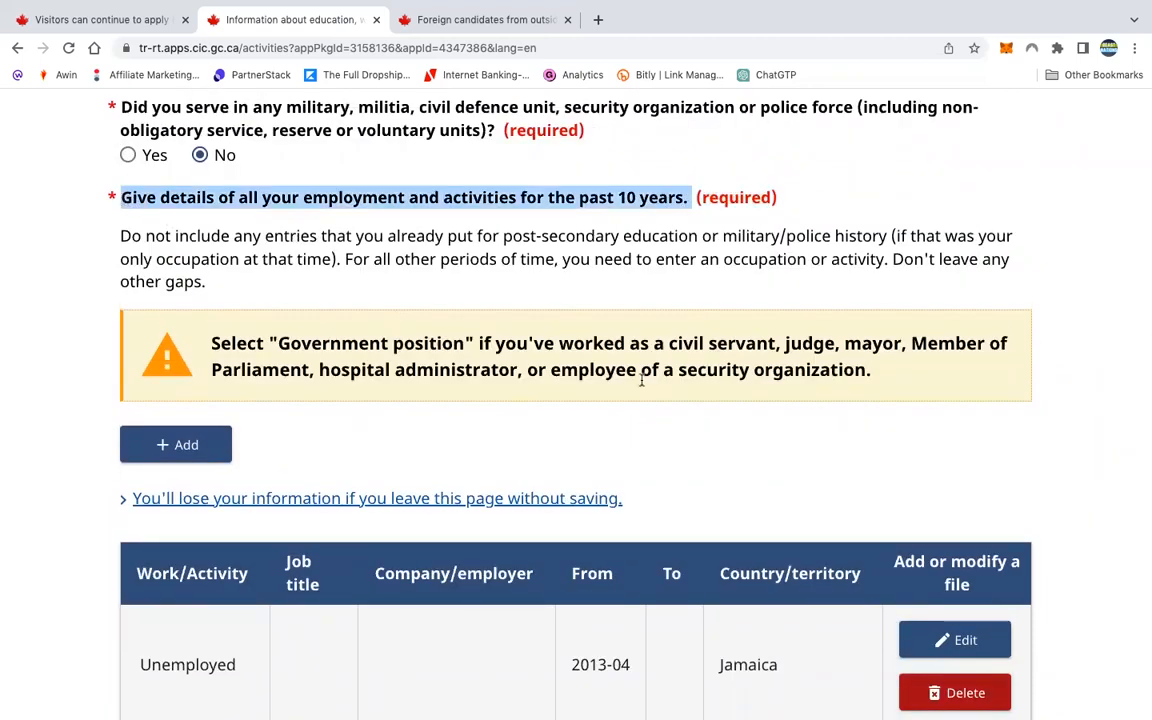
pyautogui.scroll(-3, 641, 380)
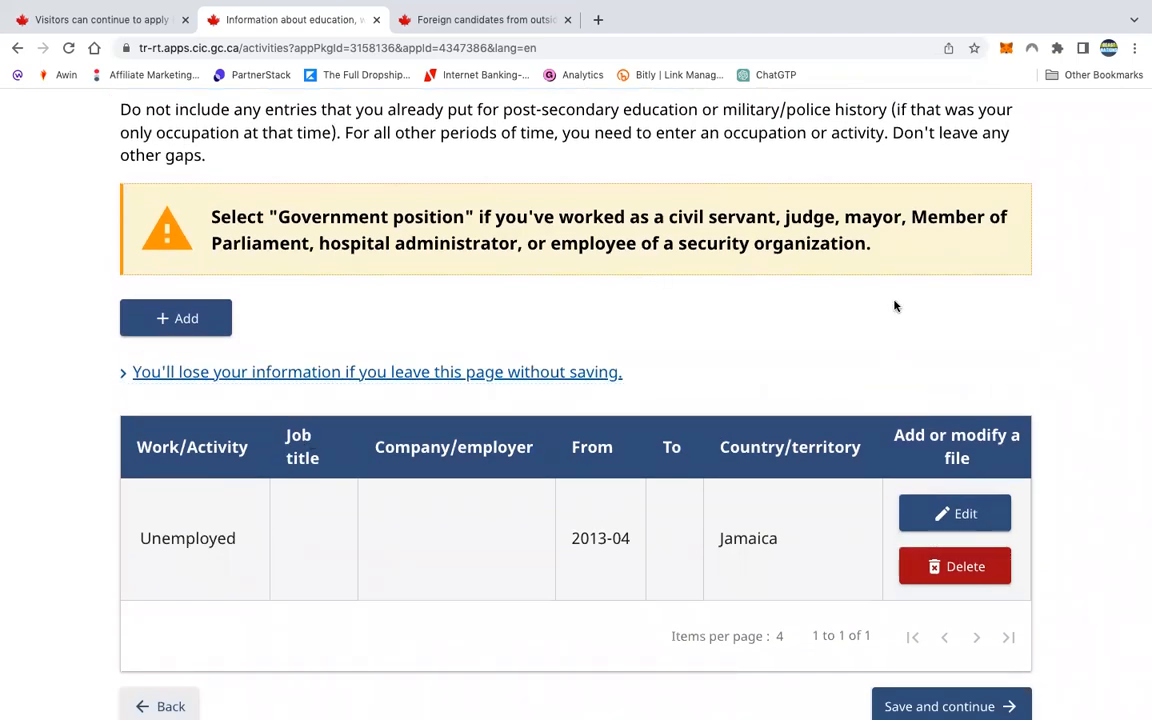
pyautogui.scroll(3, 895, 306)
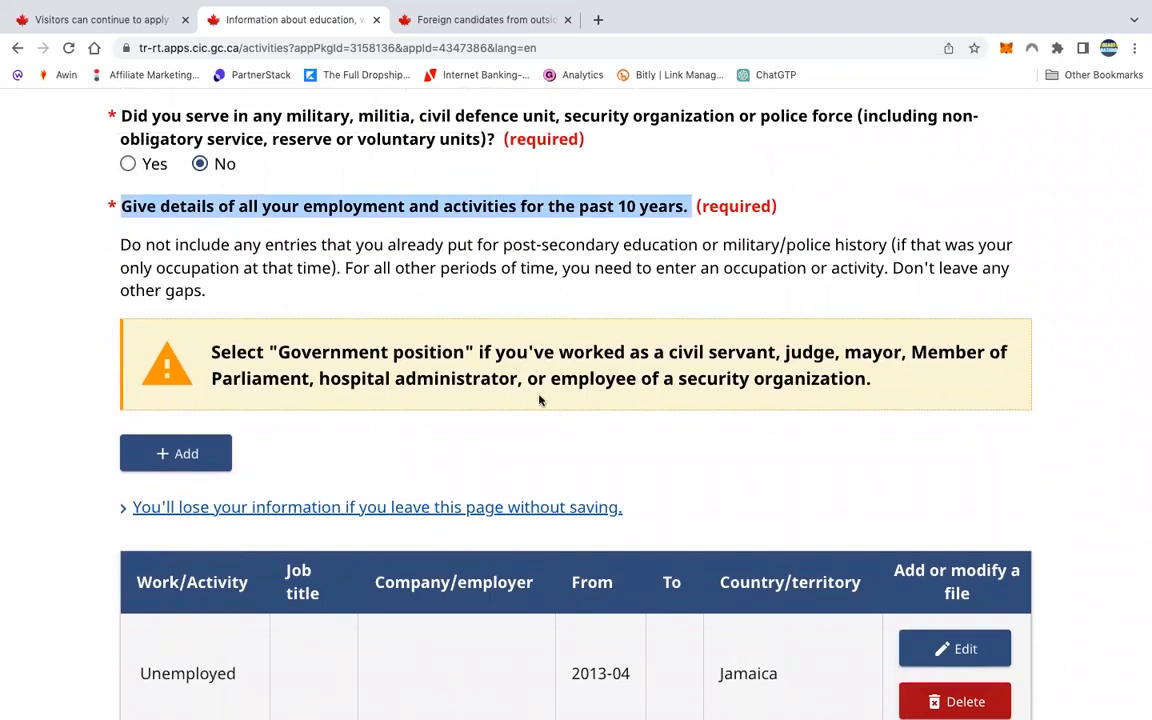
pyautogui.scroll(-2, 509, 465)
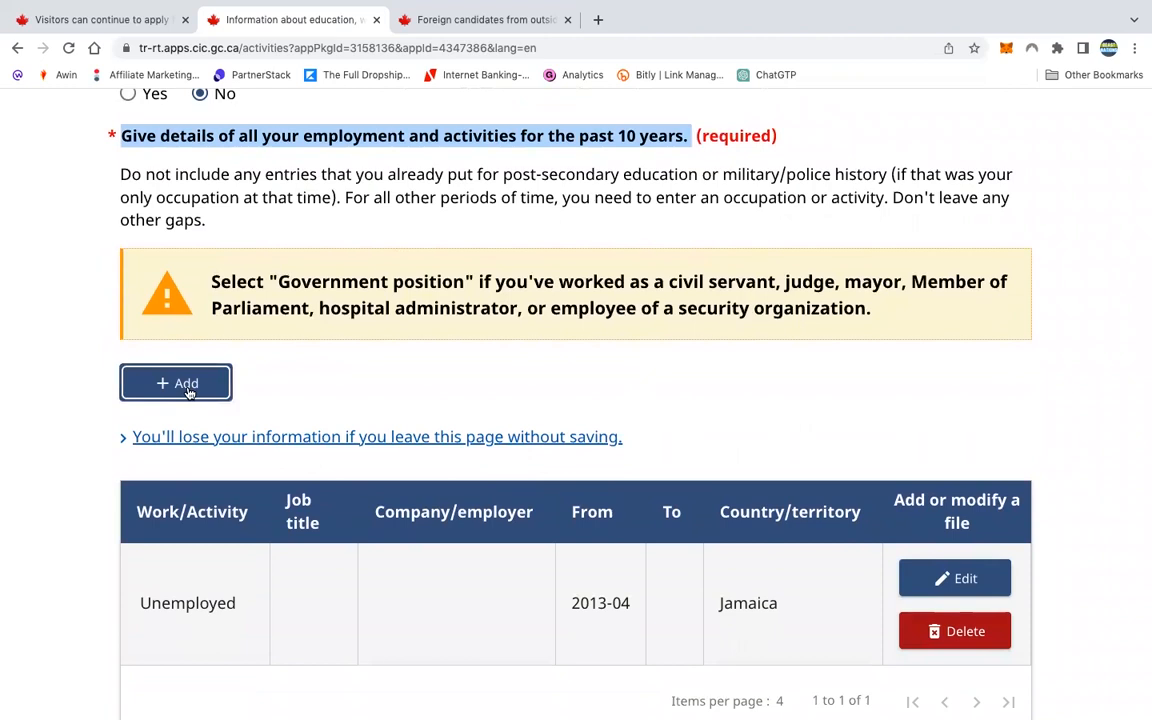
pyautogui.scroll(-3, 758, 507)
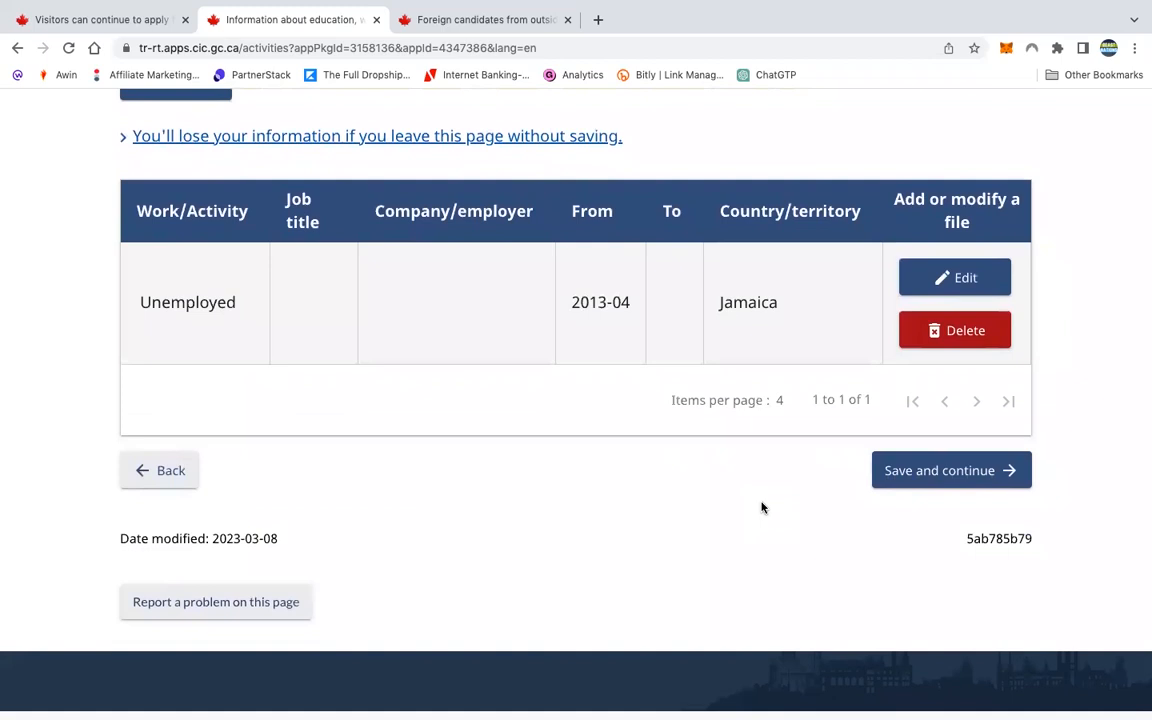
pyautogui.scroll(3, 761, 507)
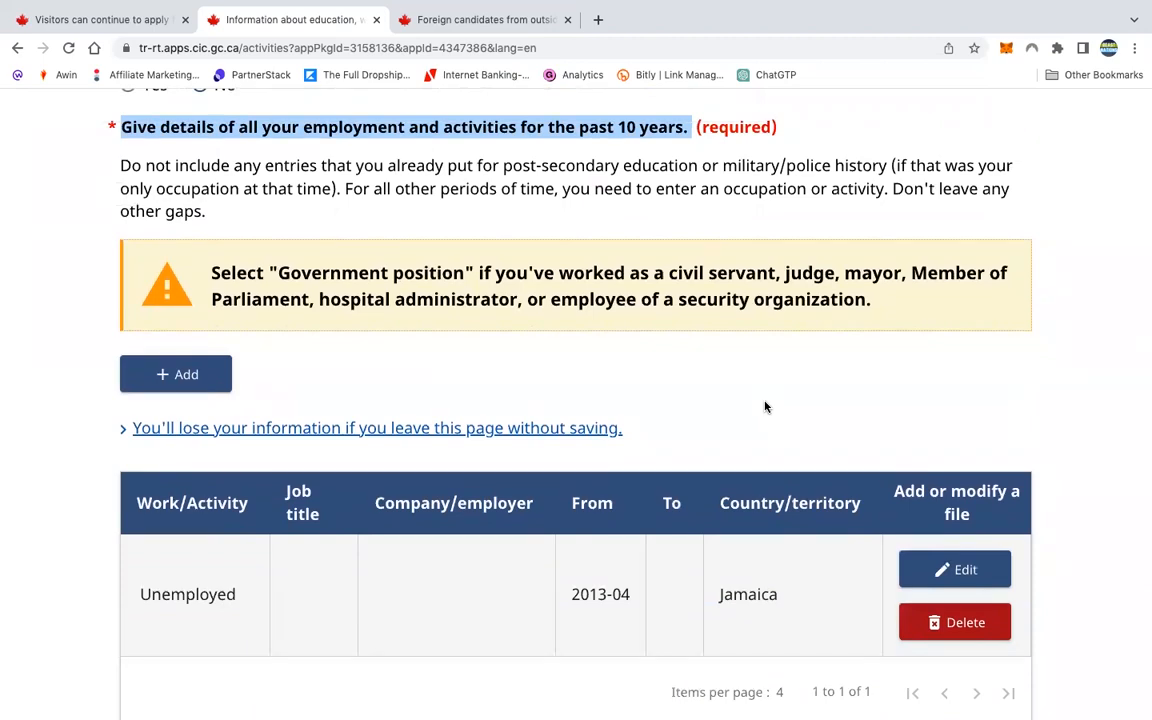
pyautogui.scroll(10, 801, 315)
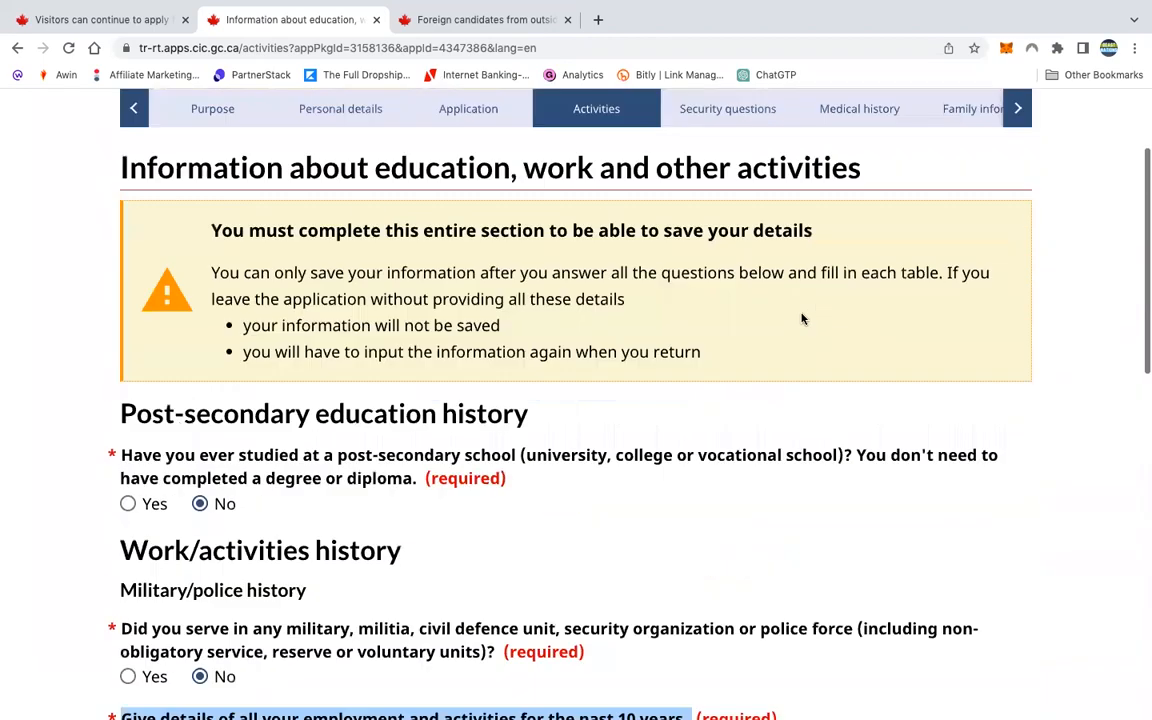
pyautogui.scroll(-1, 805, 432)
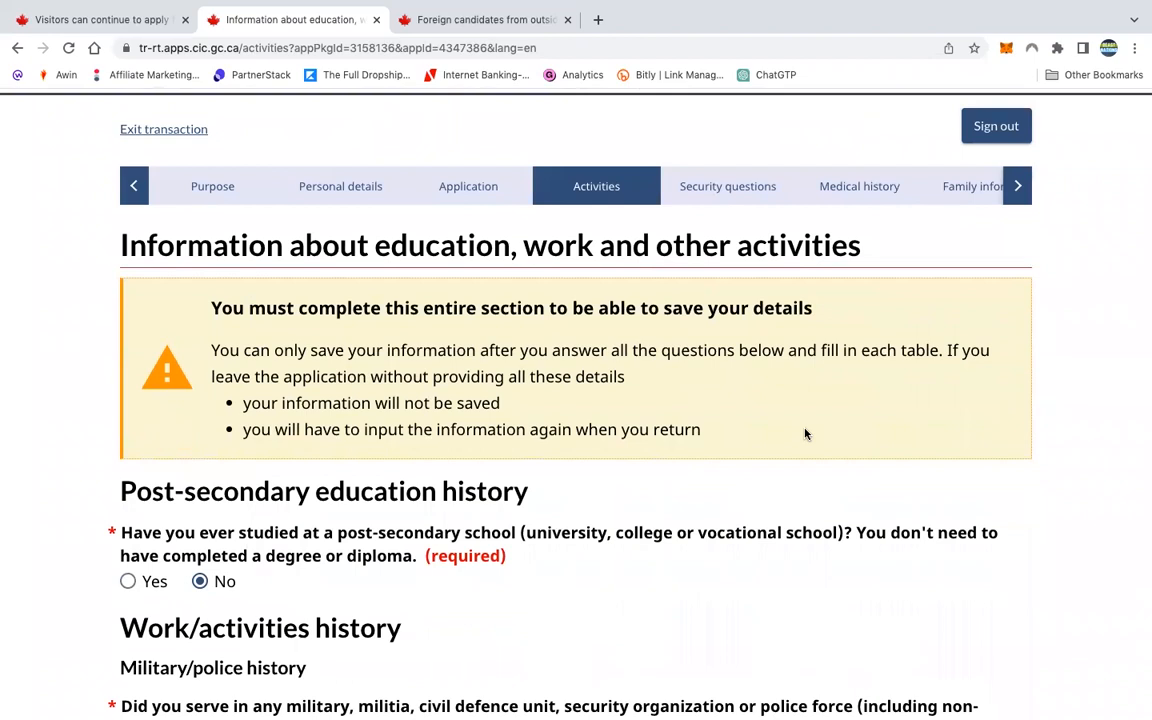
pyautogui.scroll(-2, 806, 433)
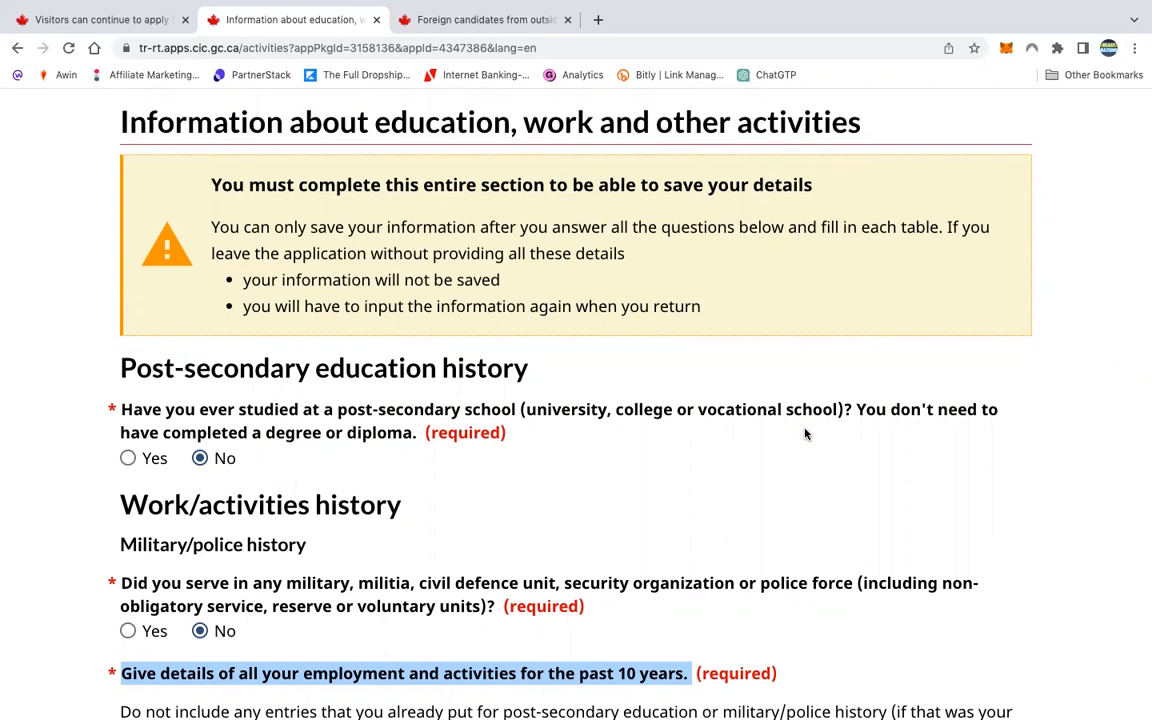
# Save the education, work and other activities page and continue to the travel history
pyautogui.scroll(-7, 1013, 450)
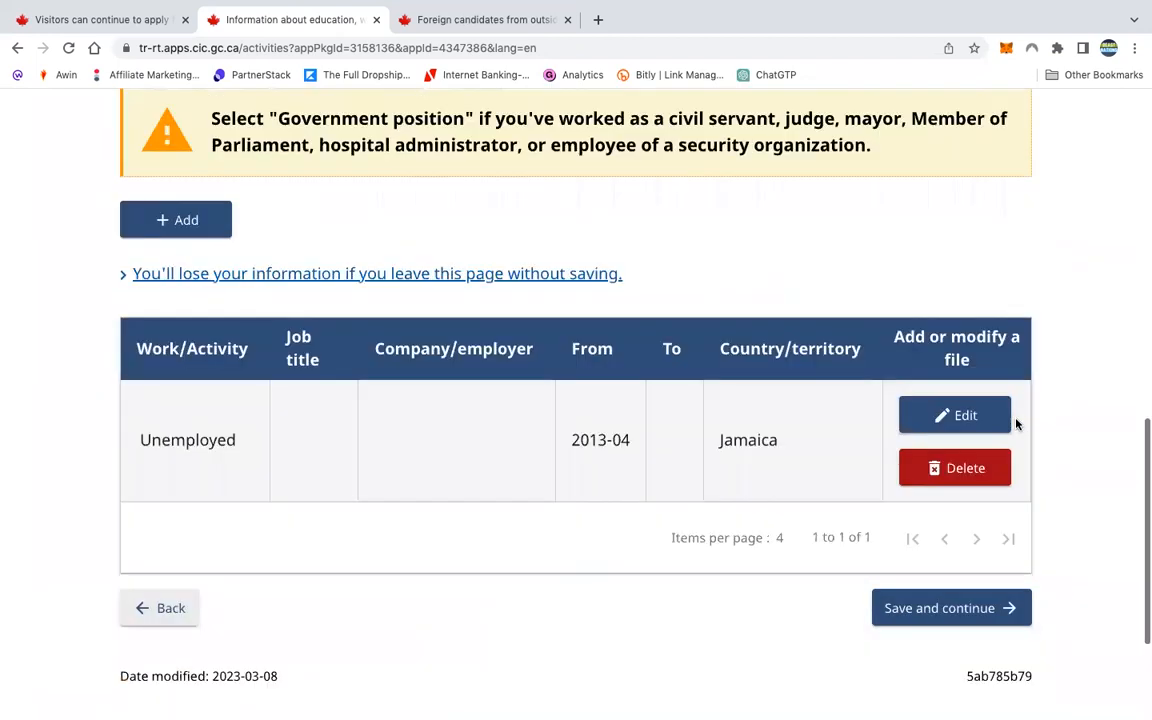
pyautogui.scroll(-1, 1016, 425)
pyautogui.click(930, 498)
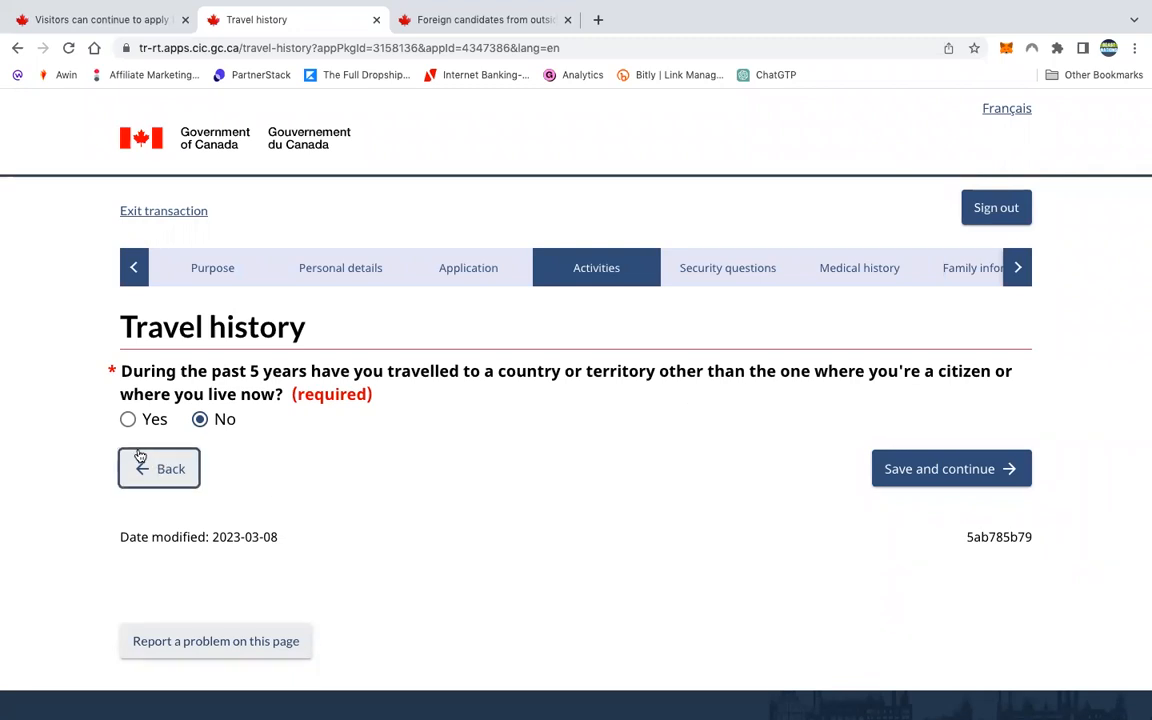
# Check the travel details follow-up, answer No to travelling in the past 5 years, and save both travel history pages
pyautogui.click(128, 419)
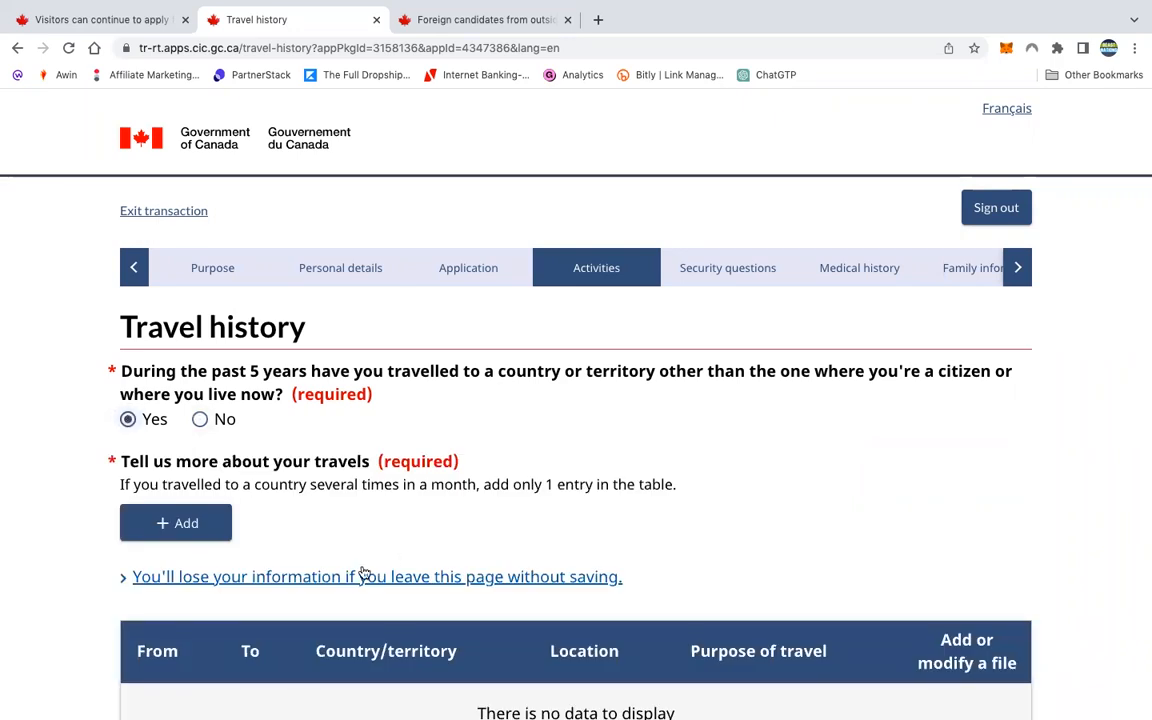
pyautogui.scroll(-3, 380, 570)
pyautogui.scroll(1, 576, 486)
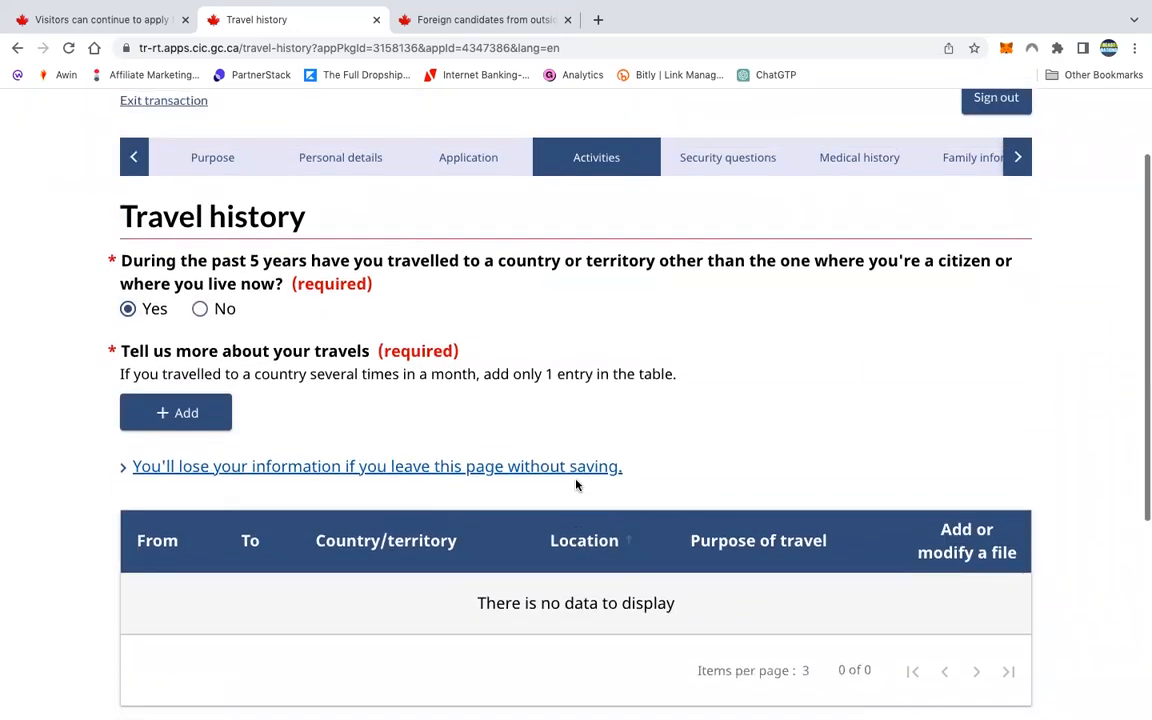
pyautogui.click(201, 309)
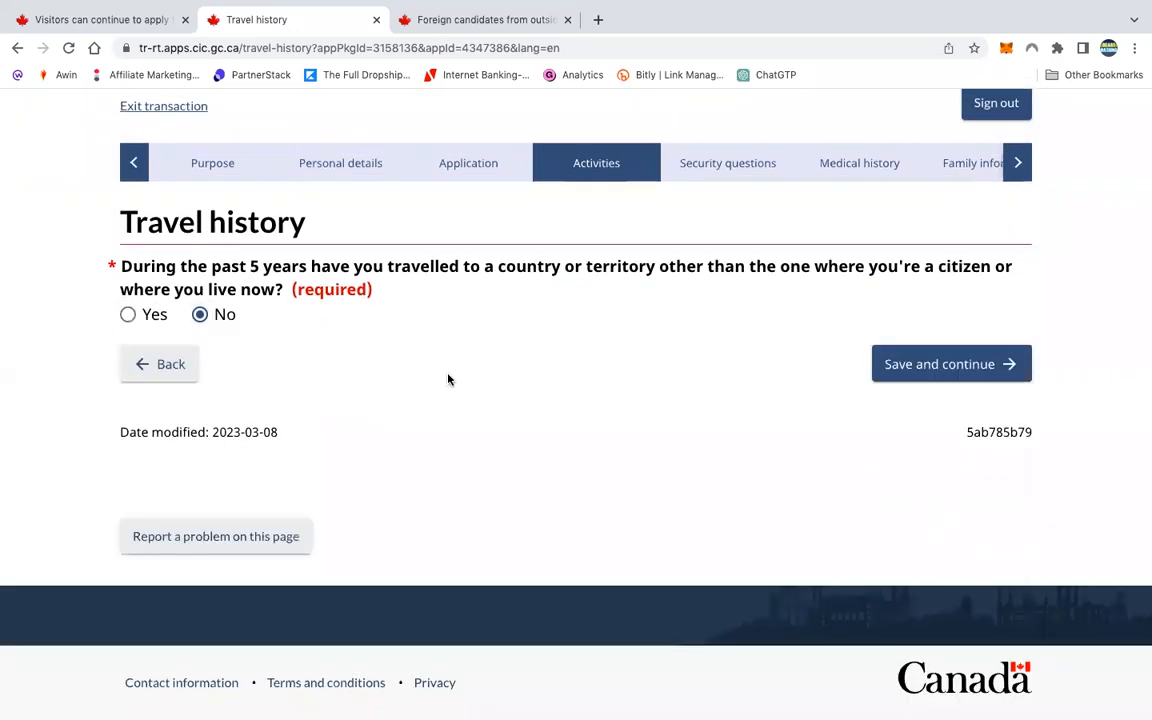
pyautogui.click(951, 368)
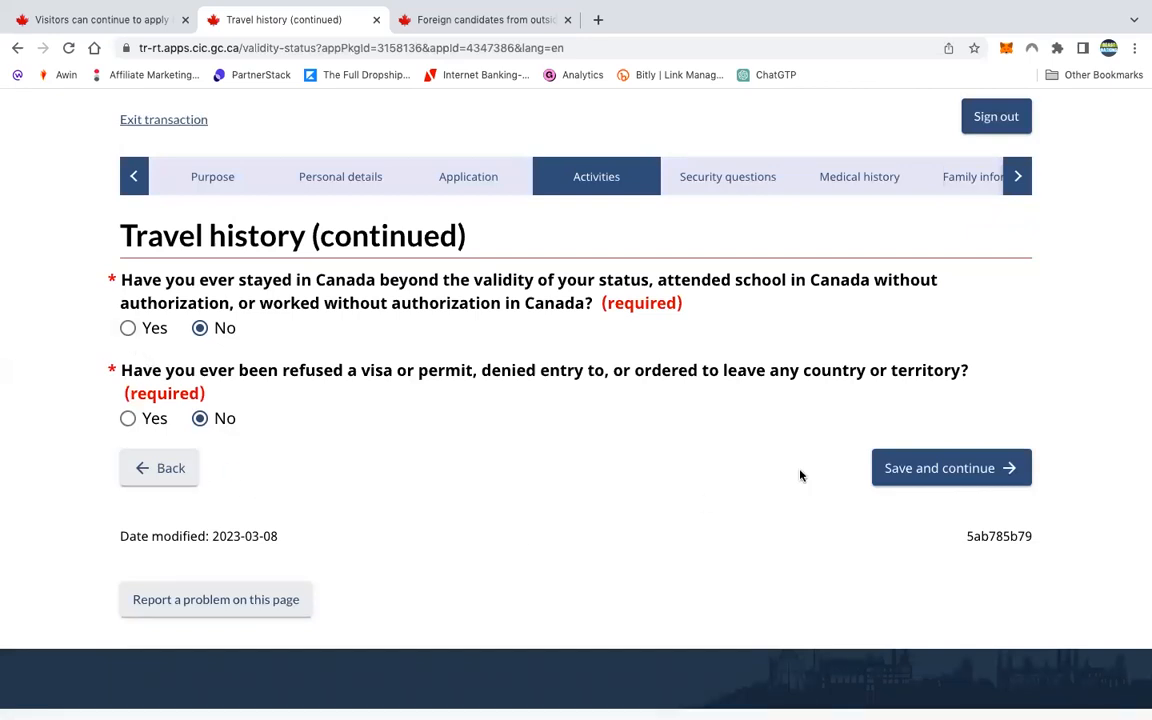
pyautogui.click(915, 468)
# Review the criminality and security answers on crimes, arrests, charges, convictions and group membership, saving both pages
pyautogui.scroll(-2, 920, 463)
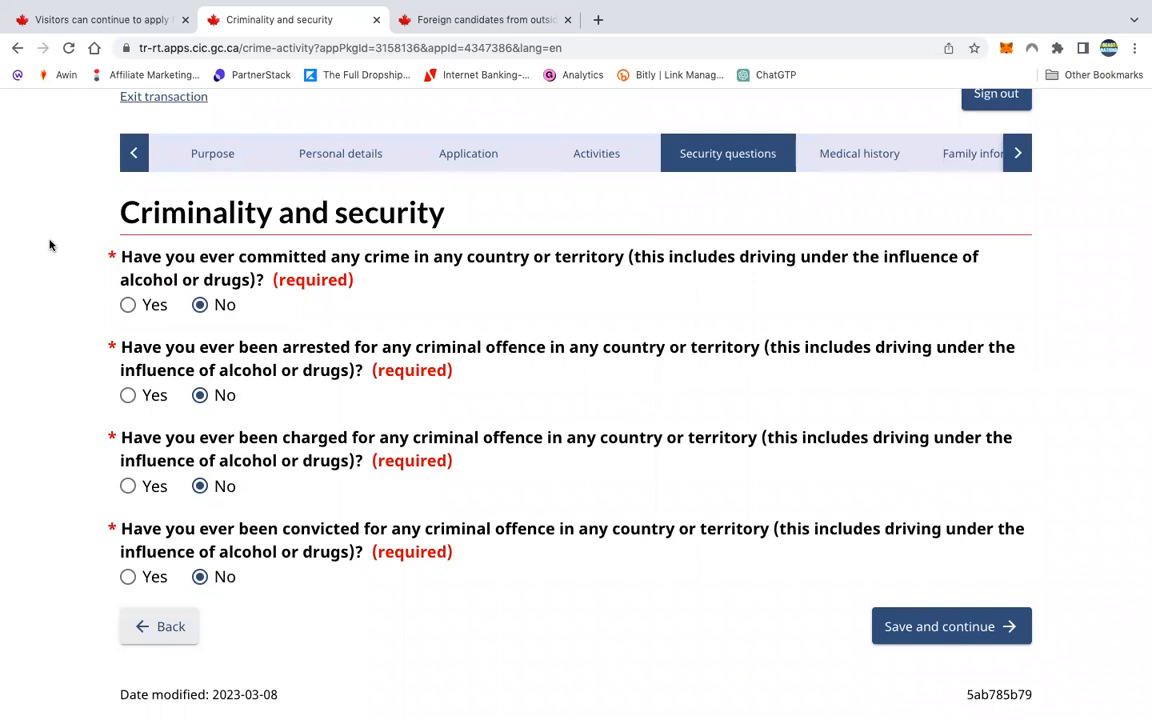
pyautogui.moveTo(104, 253); pyautogui.dragTo(504, 598)
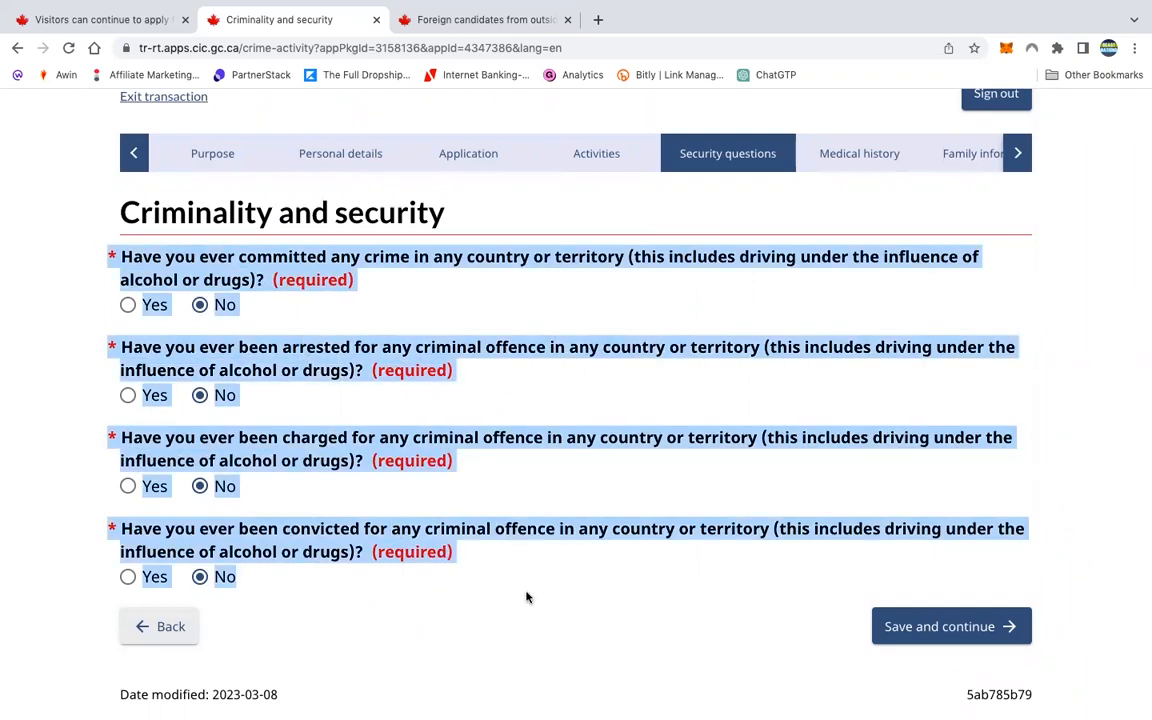
pyautogui.click(526, 597)
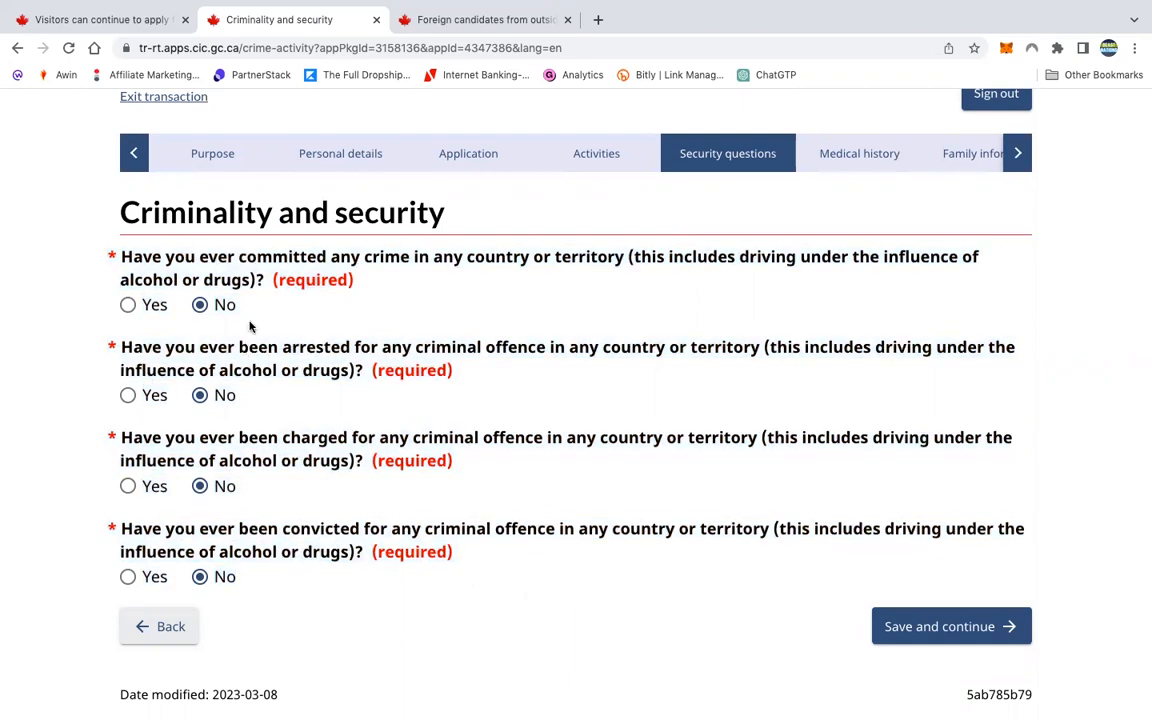
pyautogui.click(929, 631)
pyautogui.scroll(-1, 931, 634)
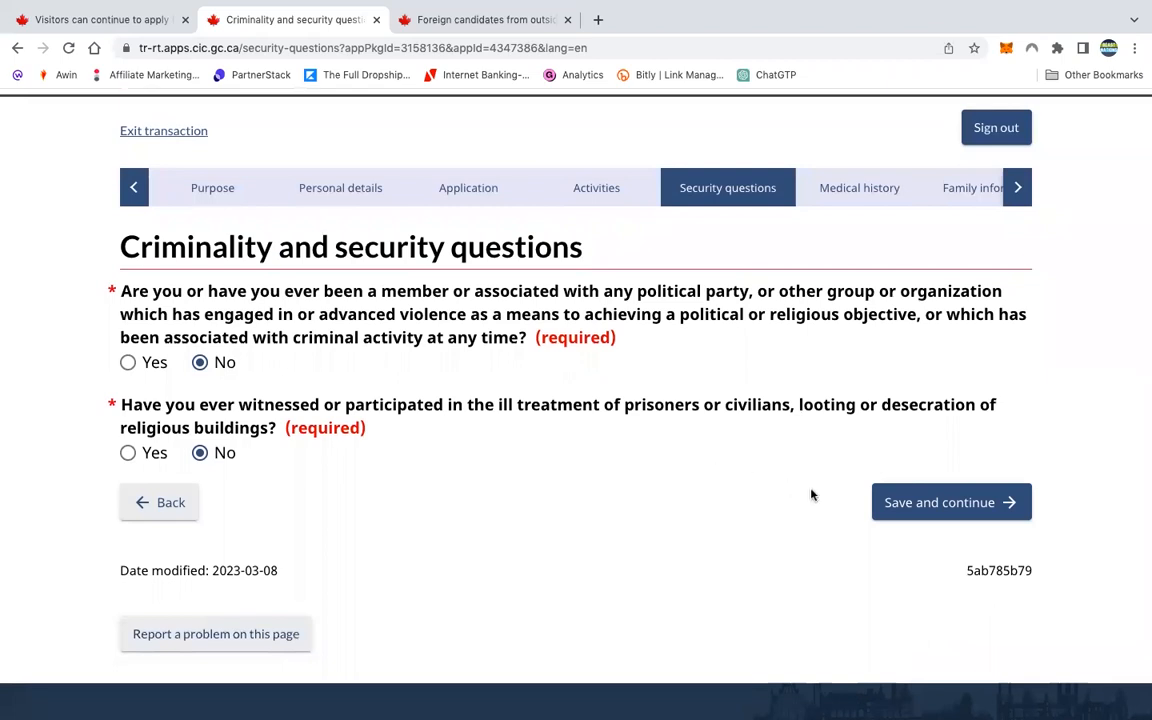
pyautogui.click(890, 515)
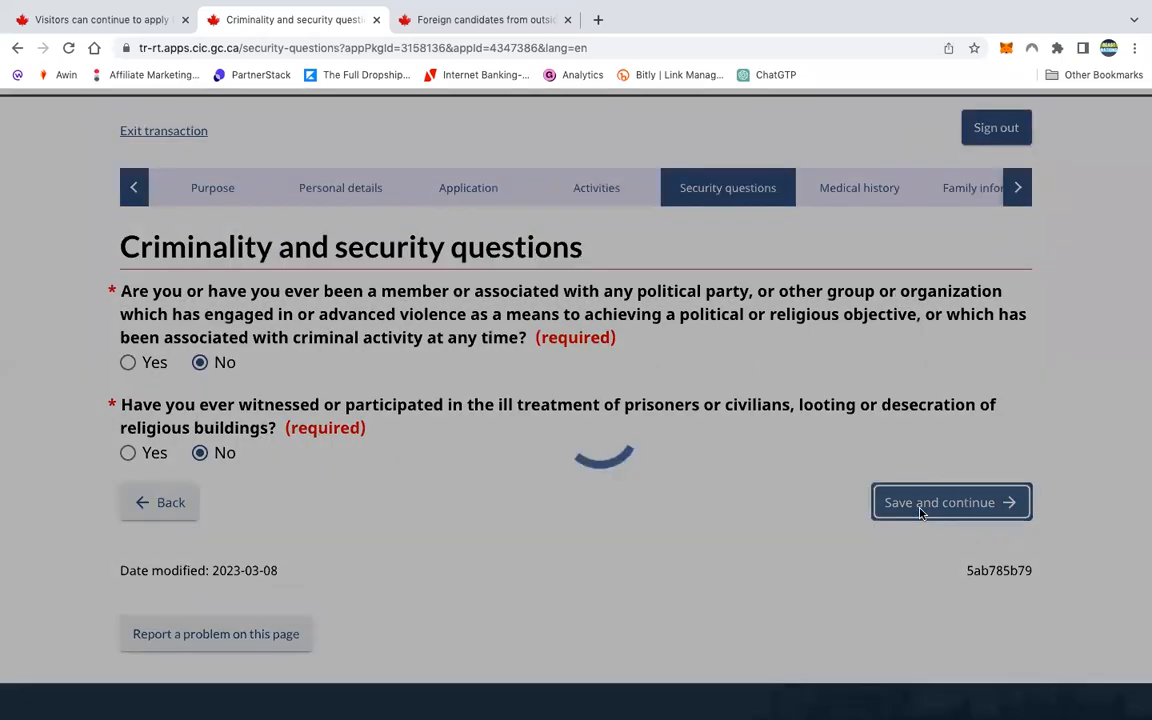
# Check the medical exam follow-up for Yes, answer No to the exam and the listed jobs questions, and save the page
pyautogui.scroll(-2, 710, 440)
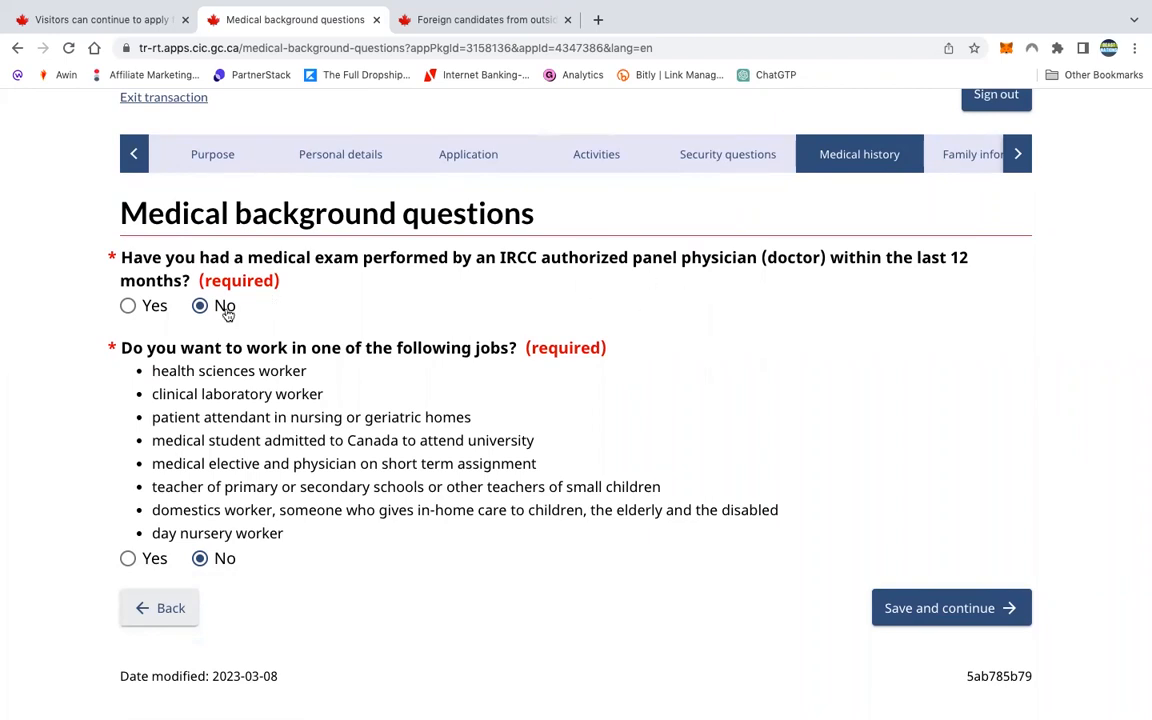
pyautogui.click(129, 307)
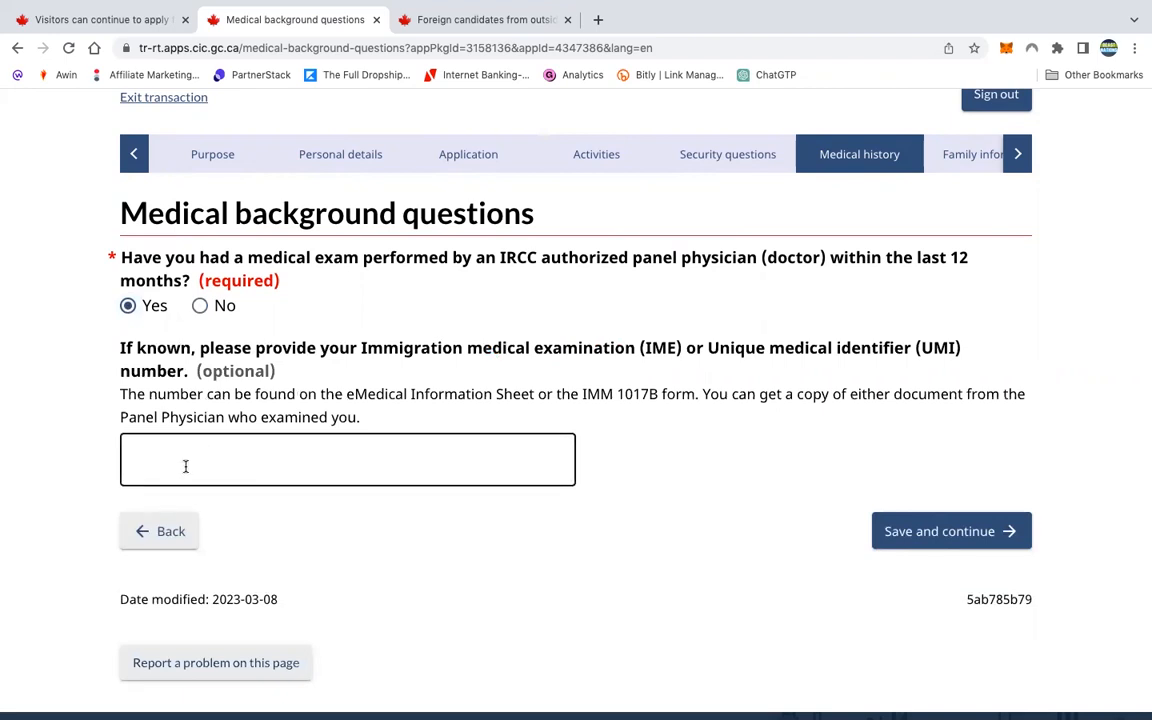
pyautogui.click(200, 306)
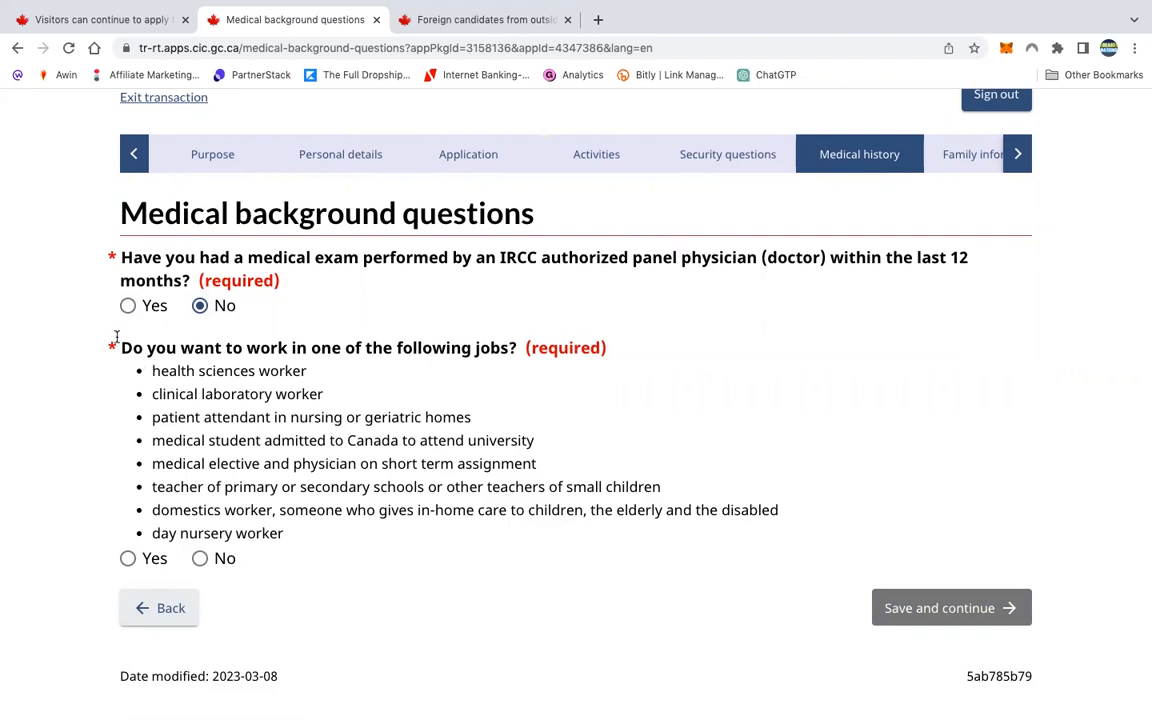
pyautogui.moveTo(122, 344); pyautogui.dragTo(485, 538)
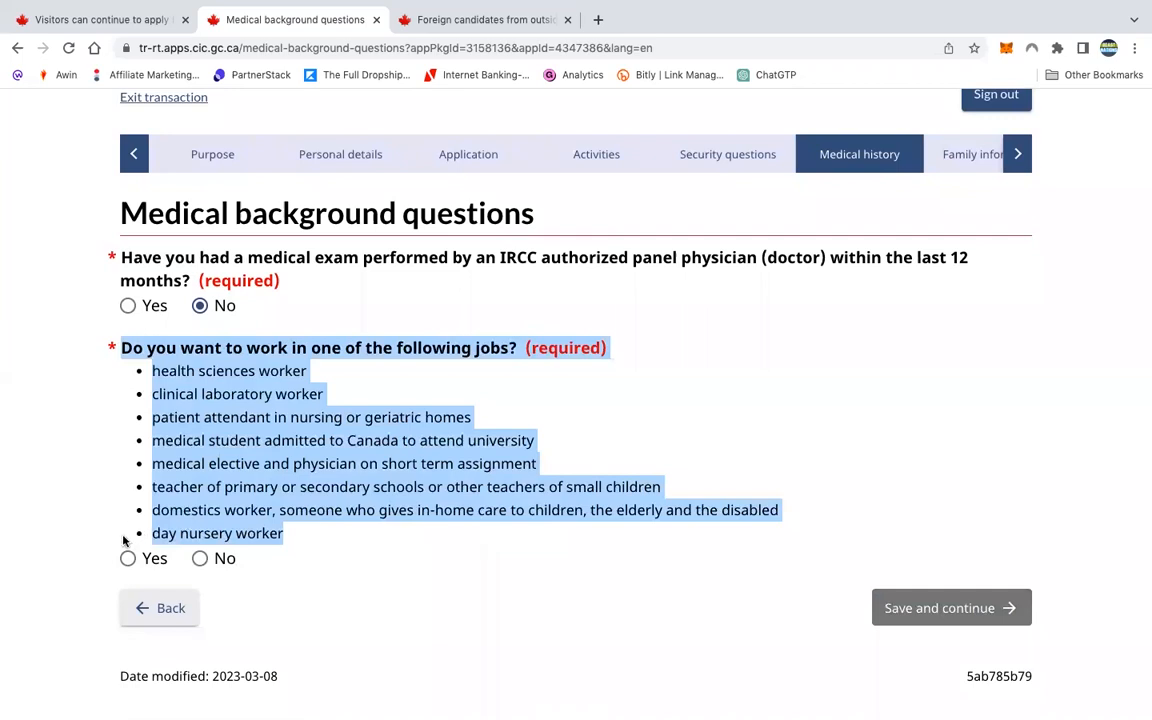
pyautogui.click(200, 561)
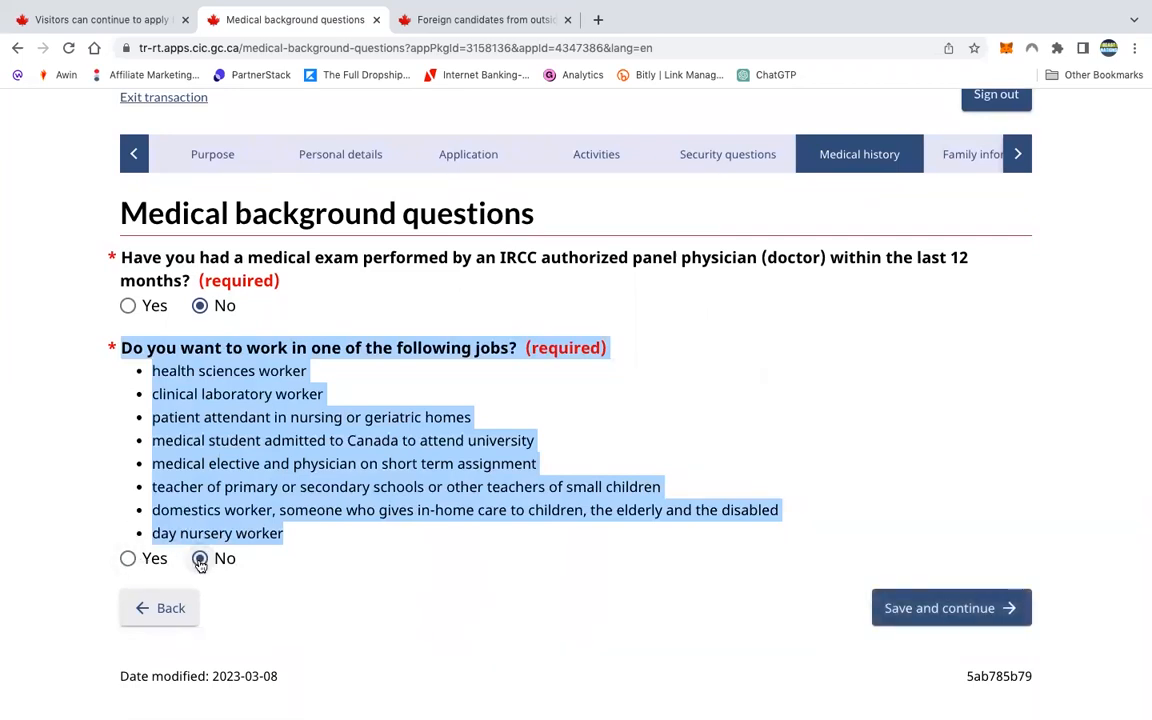
pyautogui.click(321, 571)
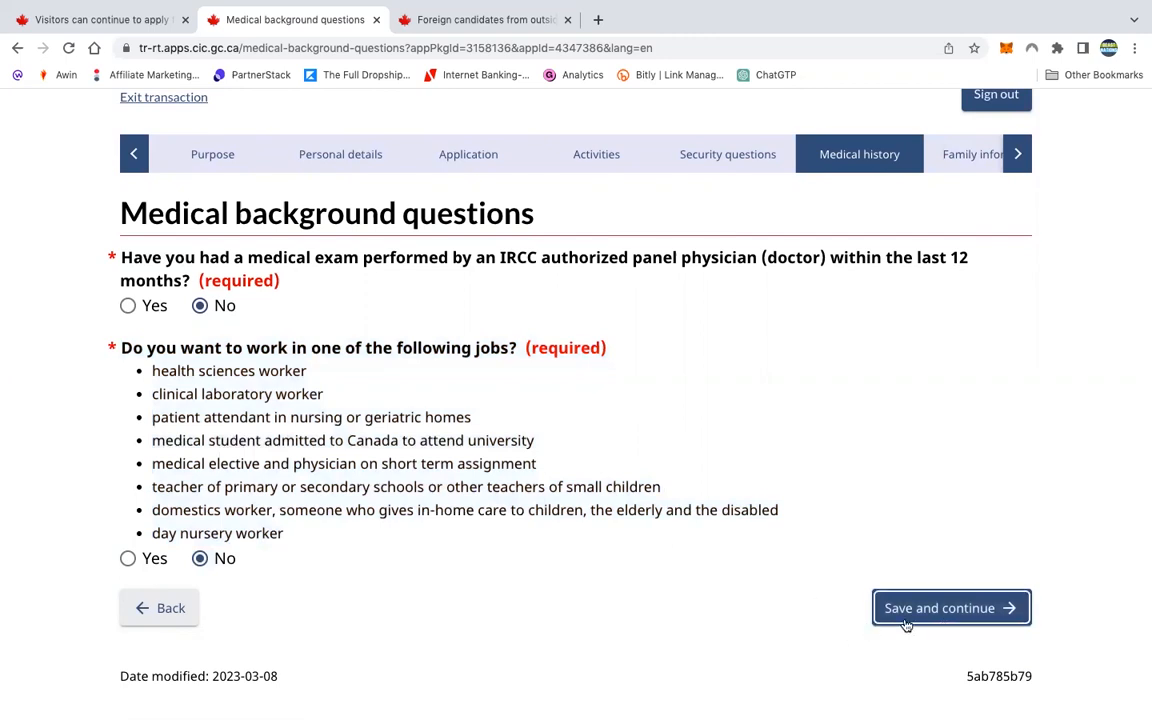
pyautogui.click(952, 620)
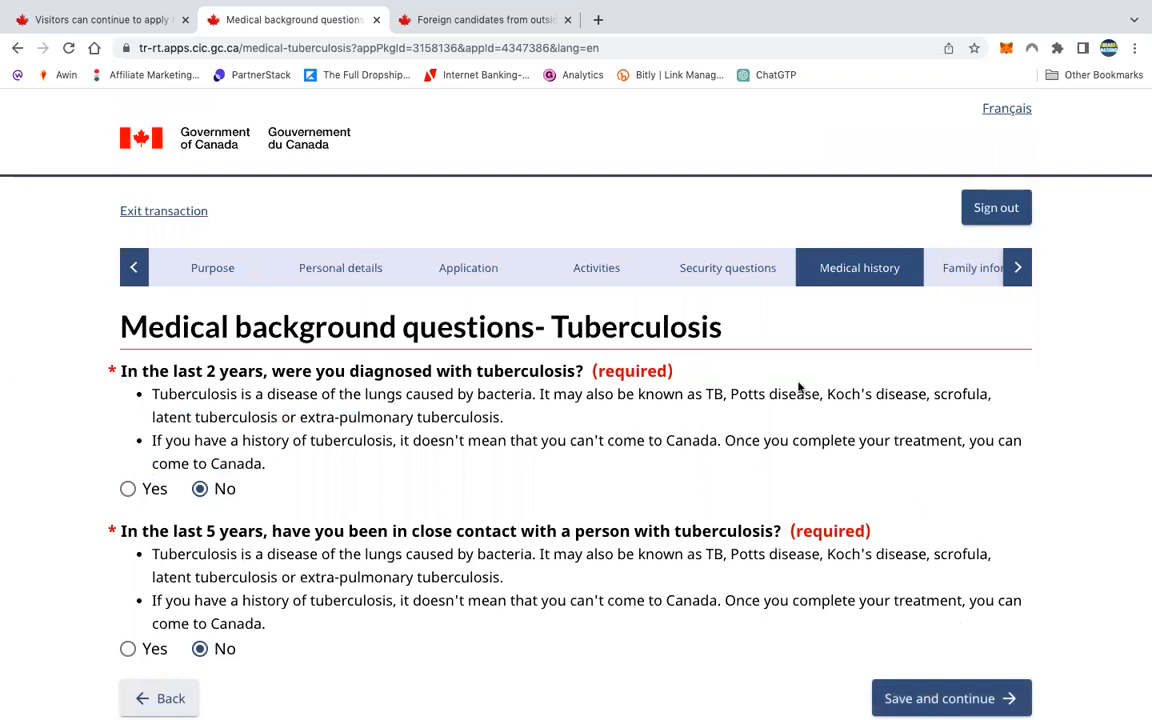
# Review the tuberculosis, dialysis, addiction, mental health and syphilis answers set to No, saving both medical background pages
pyautogui.scroll(-1, 797, 386)
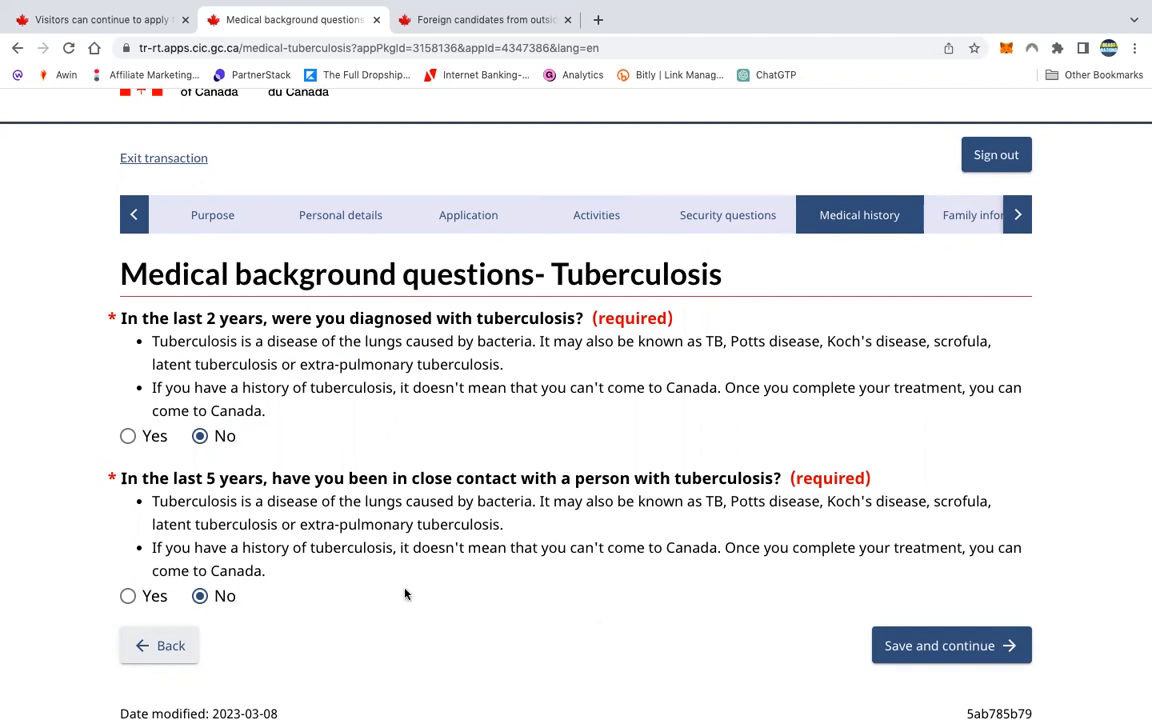
pyautogui.click(930, 645)
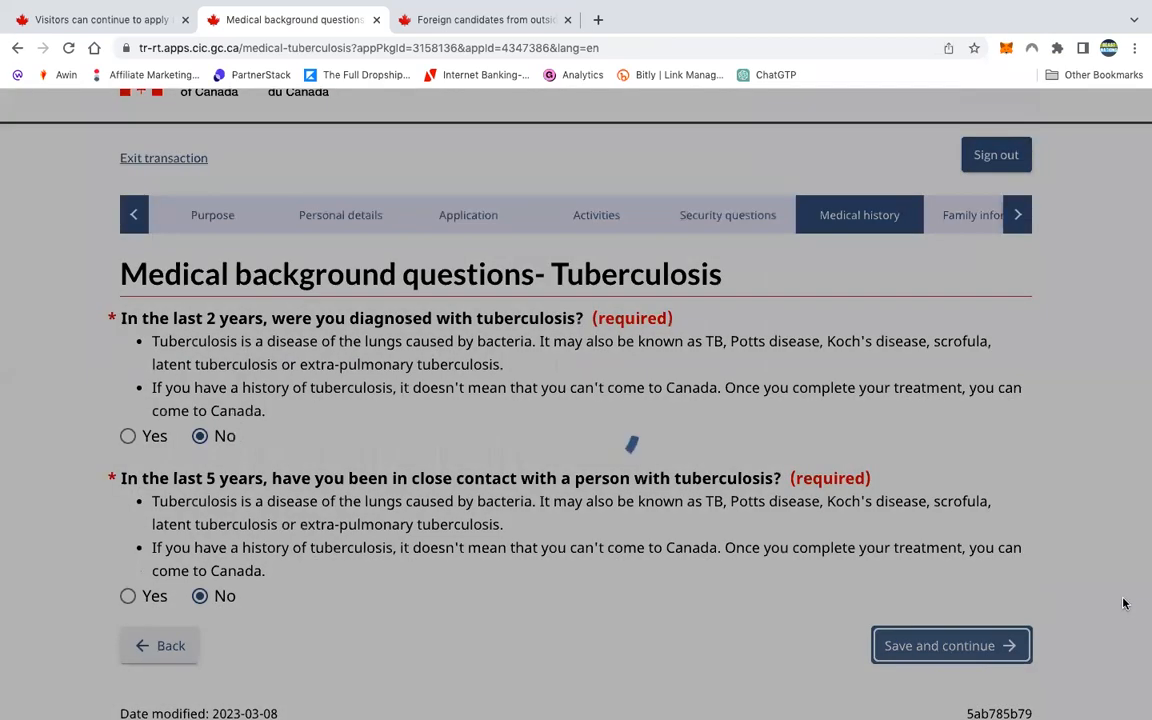
pyautogui.scroll(-2, 1039, 576)
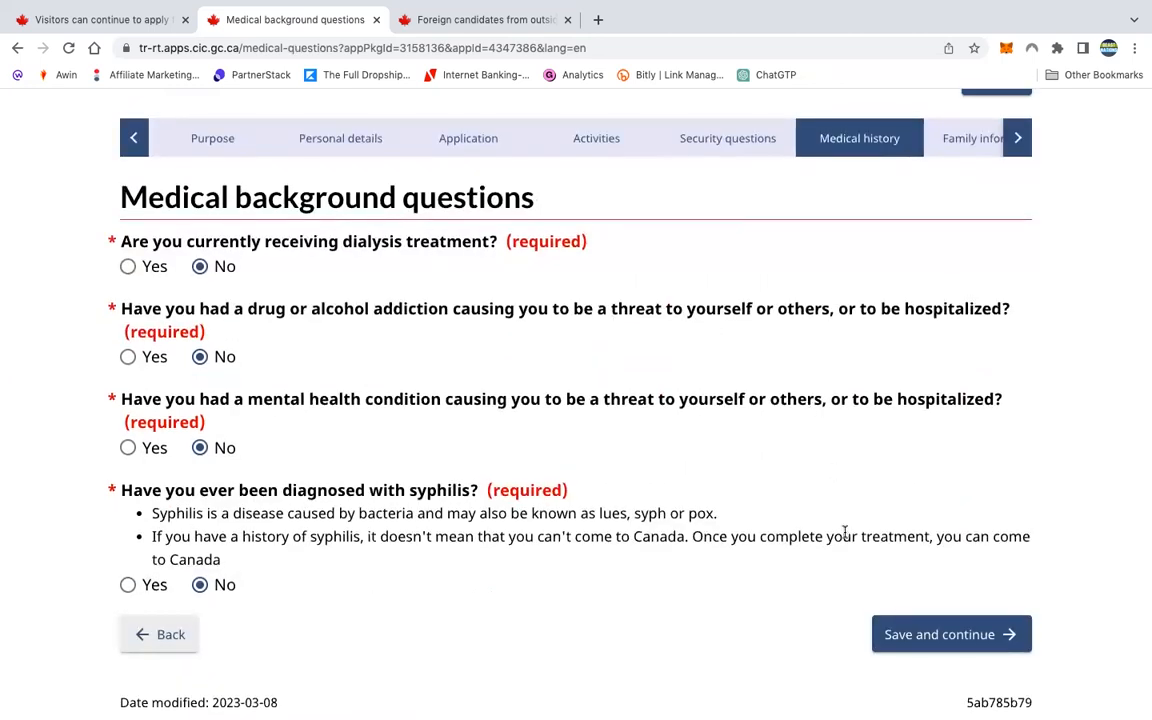
pyautogui.click(913, 632)
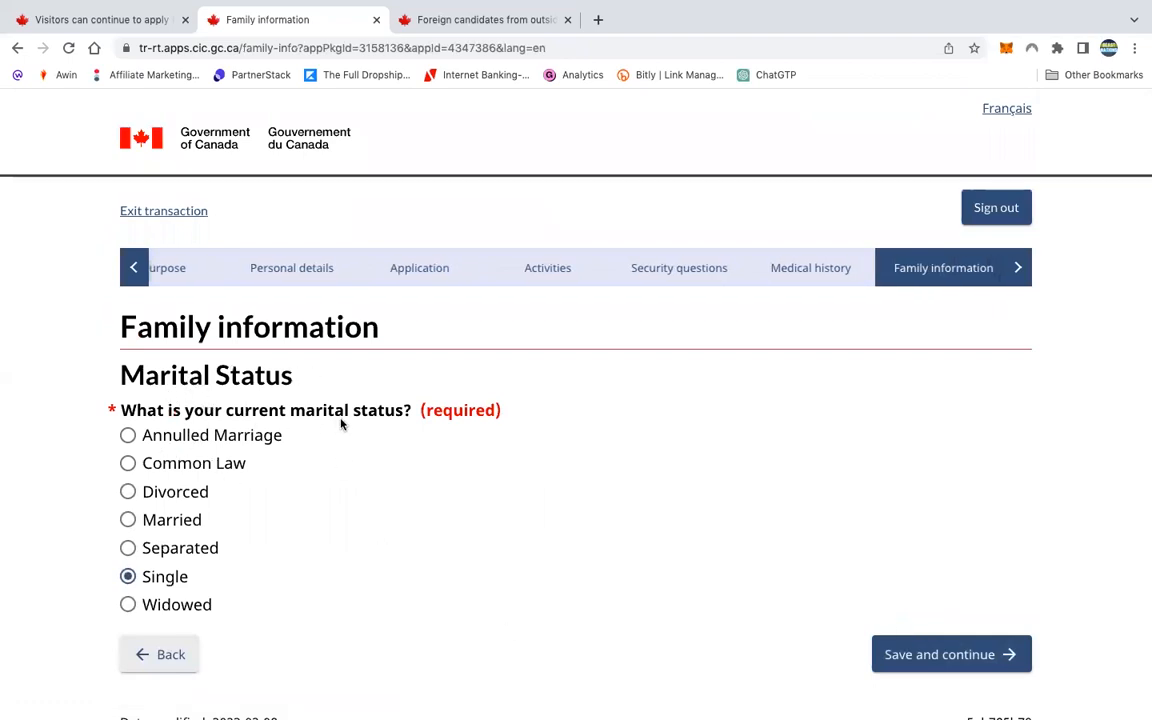
# Save the marital status as Single and review the children question and the table of children's details
pyautogui.scroll(-2, 240, 575)
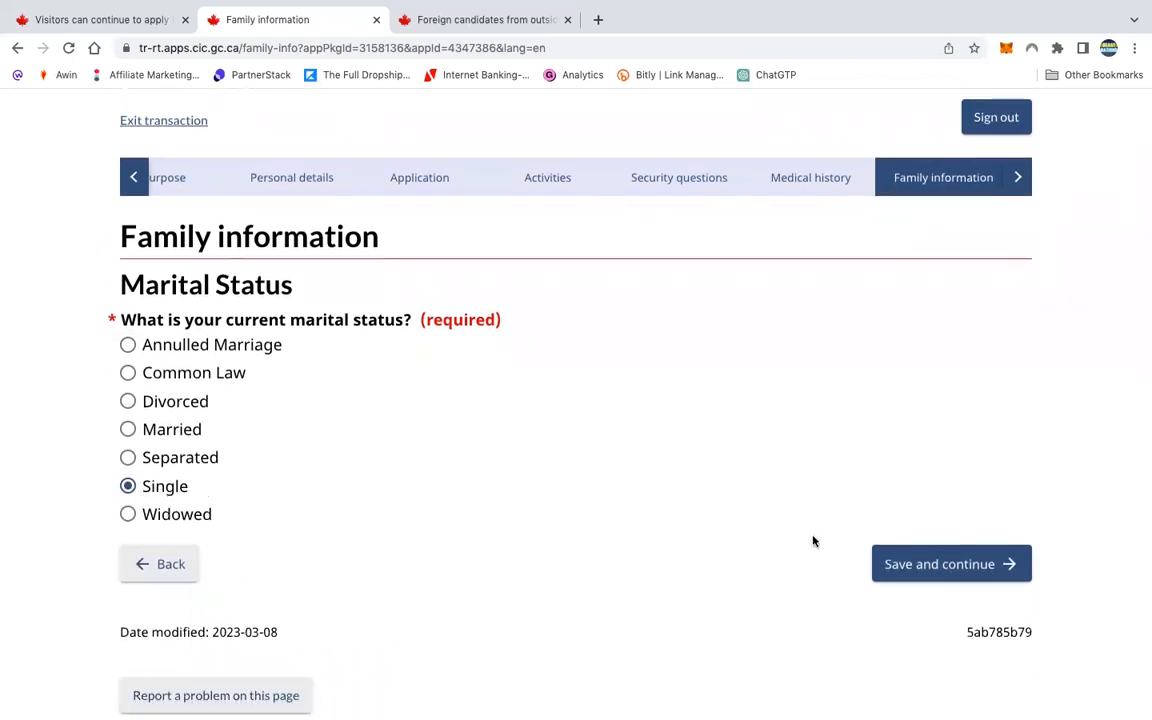
pyautogui.click(956, 566)
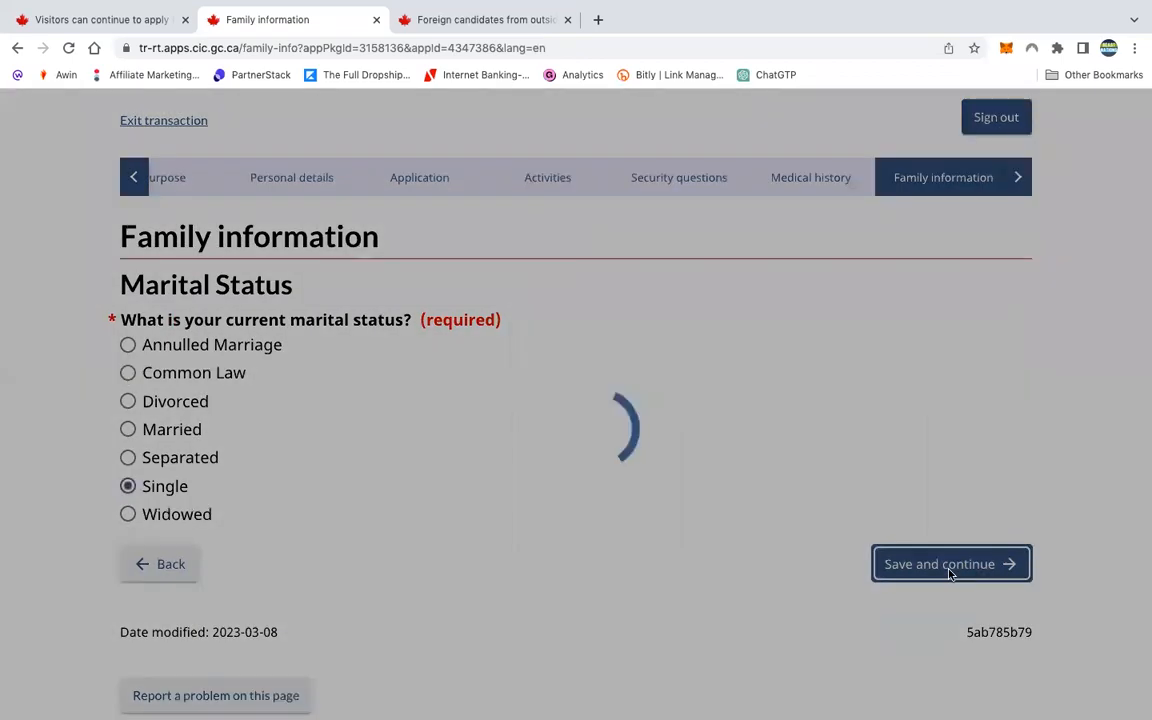
pyautogui.scroll(-2, 950, 574)
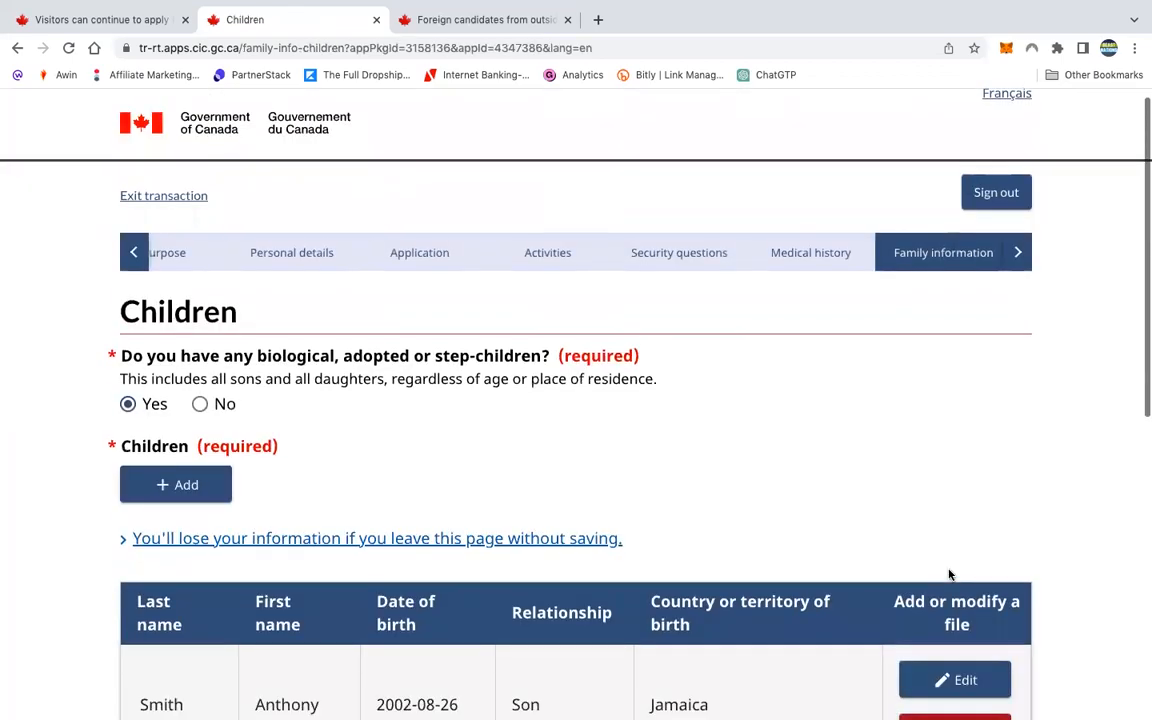
pyautogui.scroll(1, 950, 574)
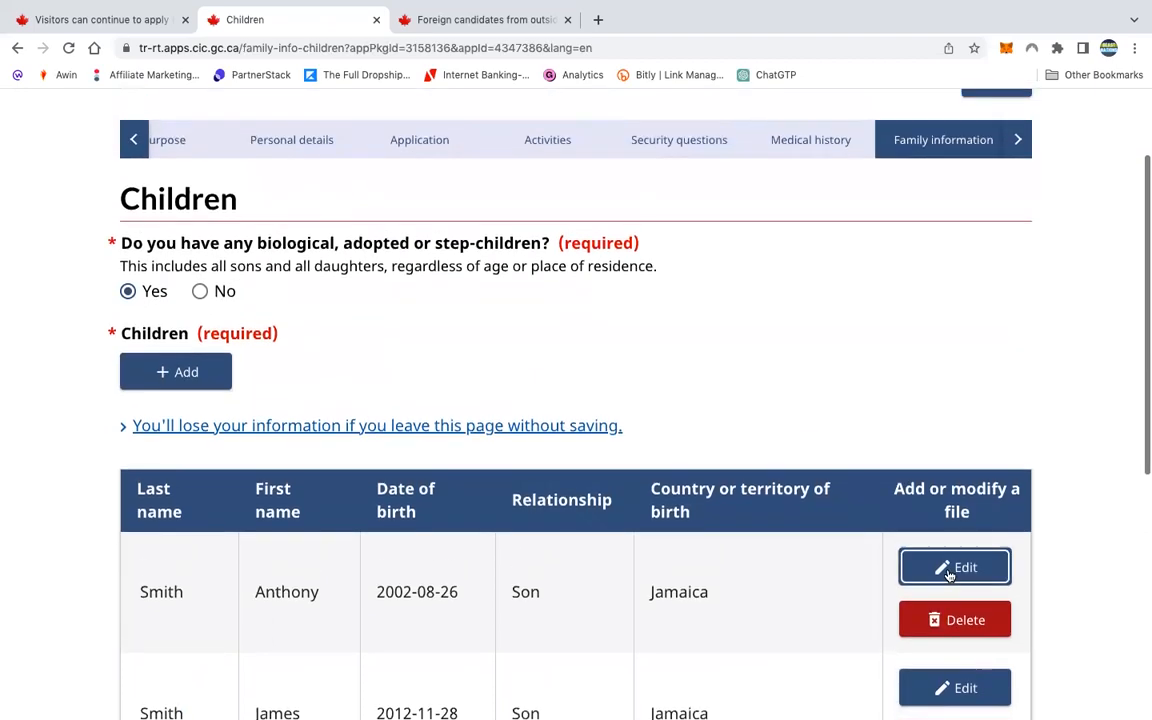
pyautogui.scroll(-2, 950, 572)
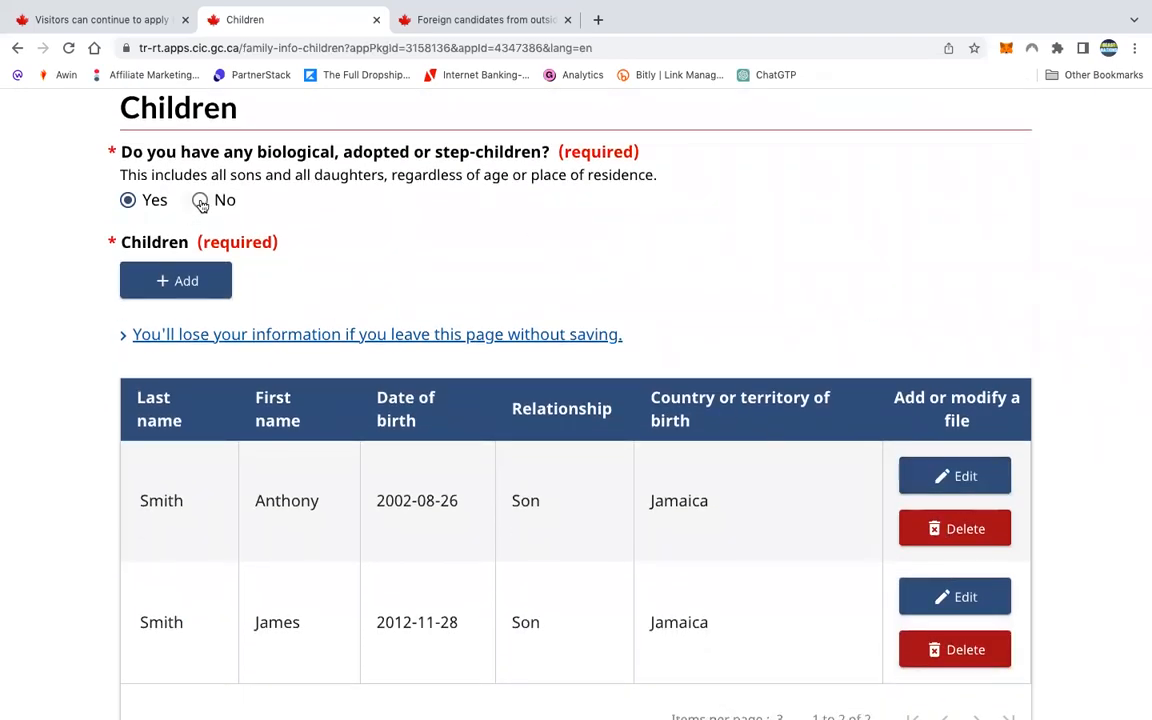
pyautogui.scroll(-4, 496, 437)
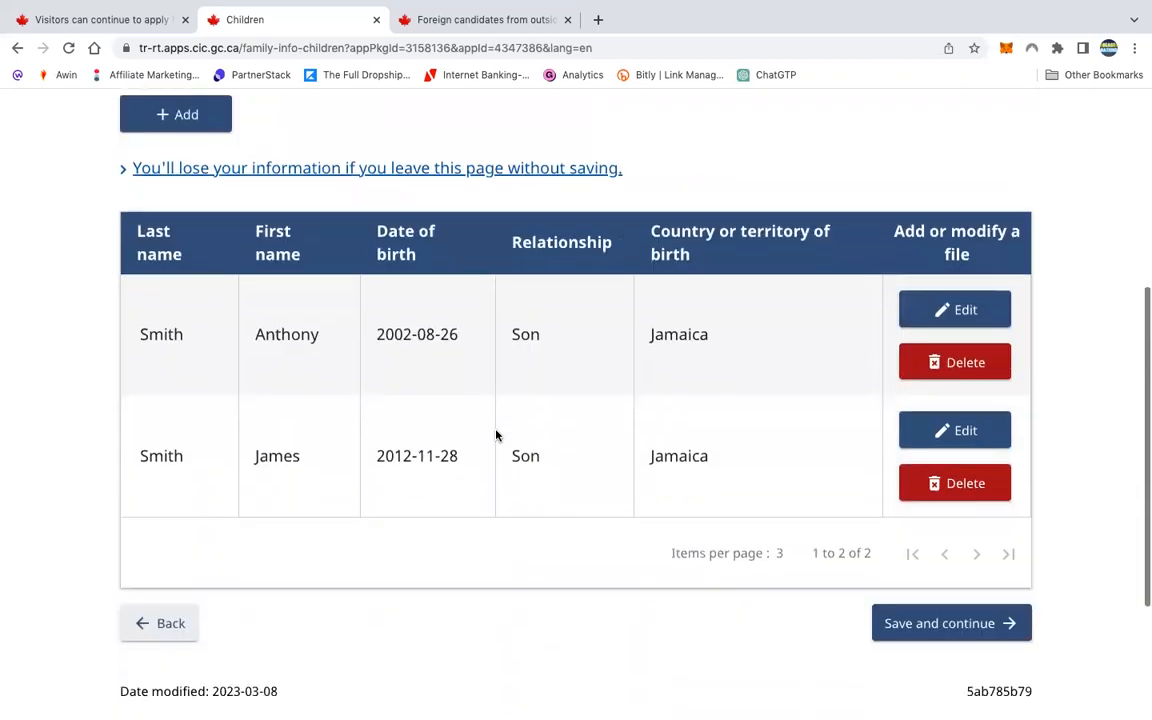
pyautogui.scroll(3, 496, 435)
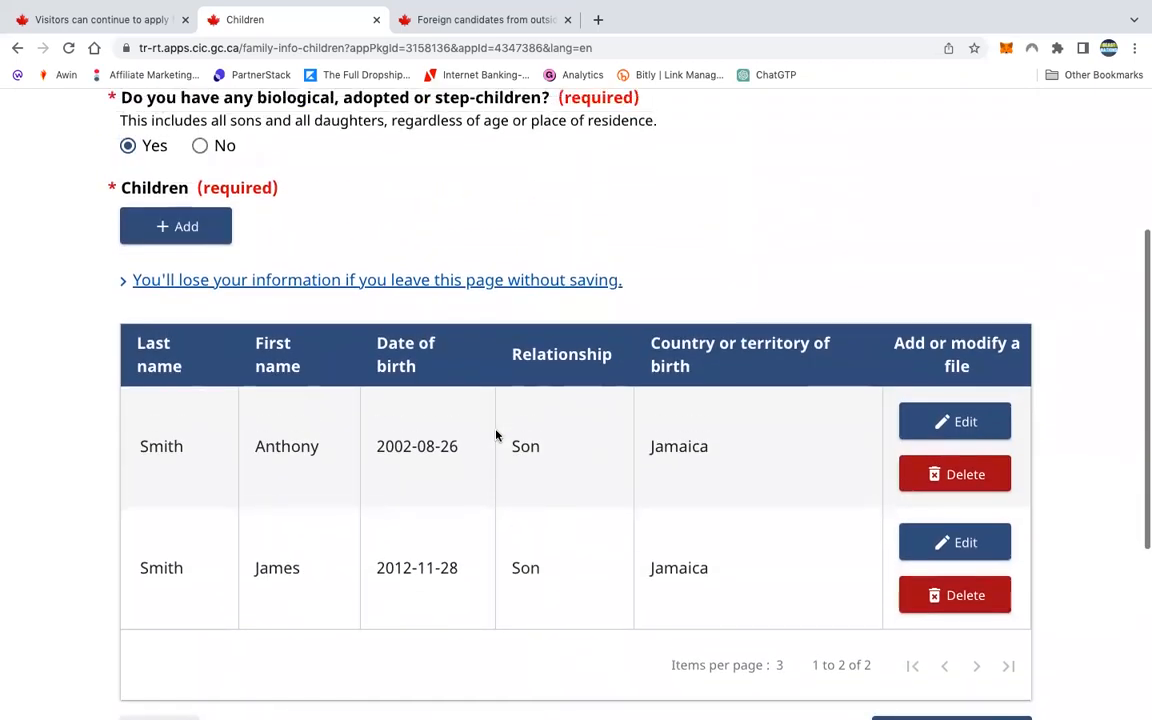
pyautogui.scroll(2, 496, 435)
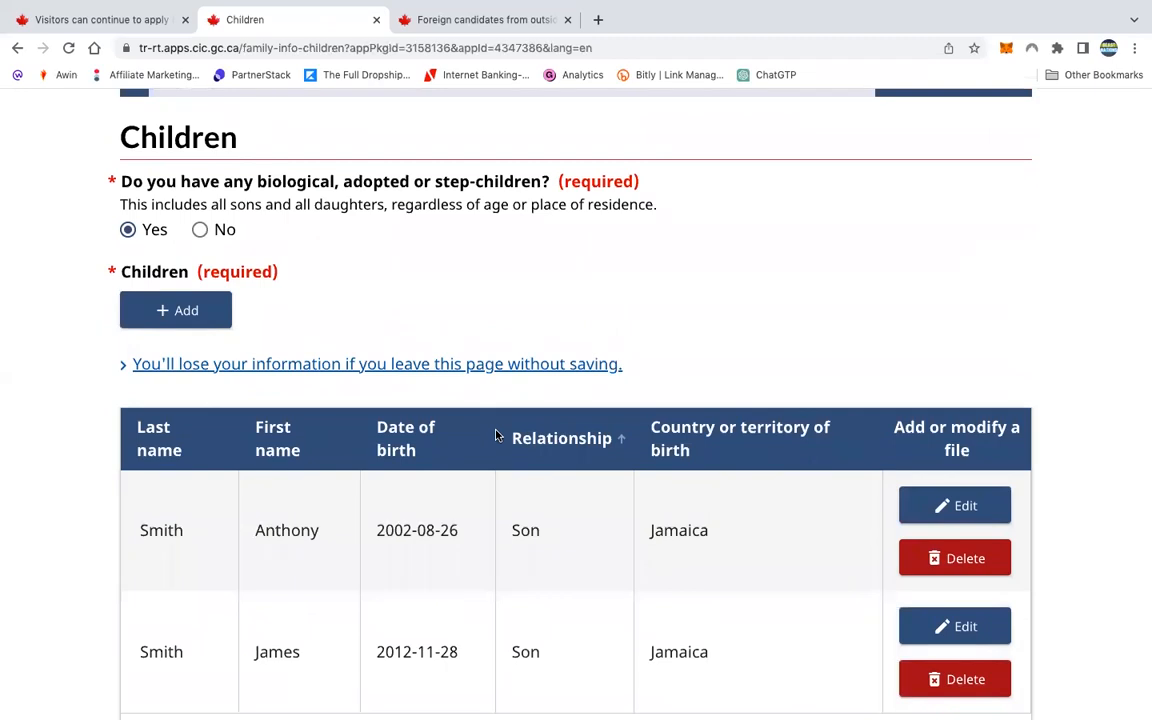
pyautogui.scroll(-1, 580, 352)
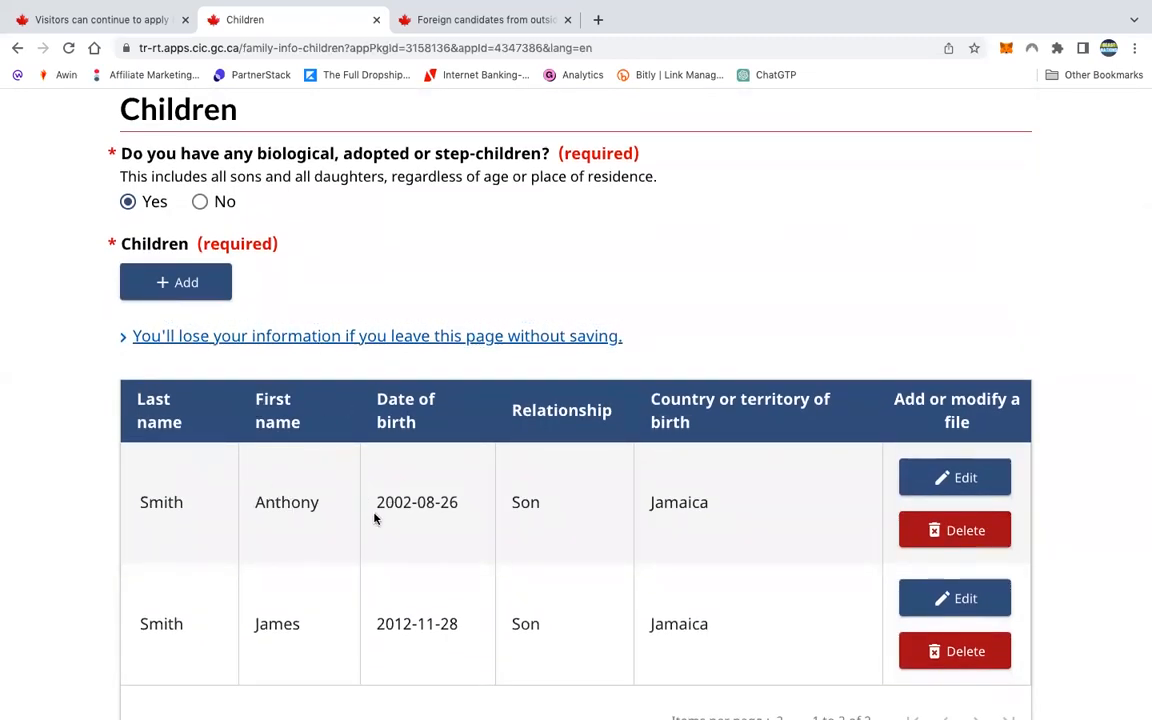
pyautogui.scroll(-3, 365, 517)
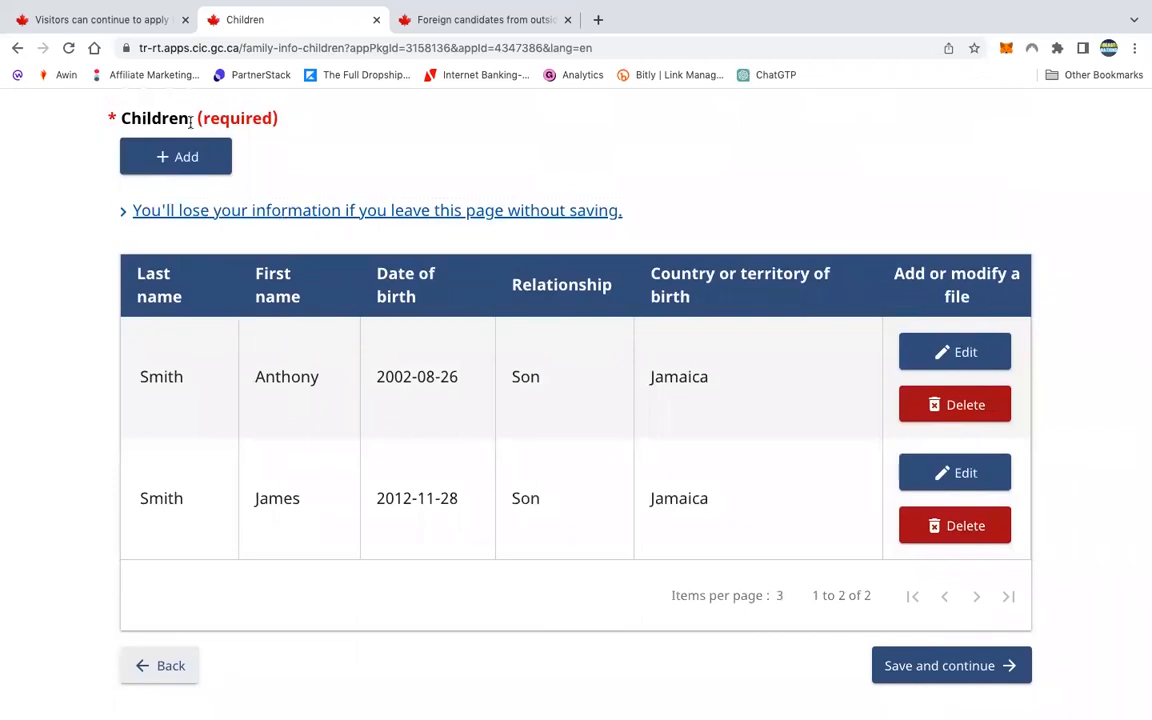
# Check the option for adding a child and save the children page with the existing entries
pyautogui.click(185, 160)
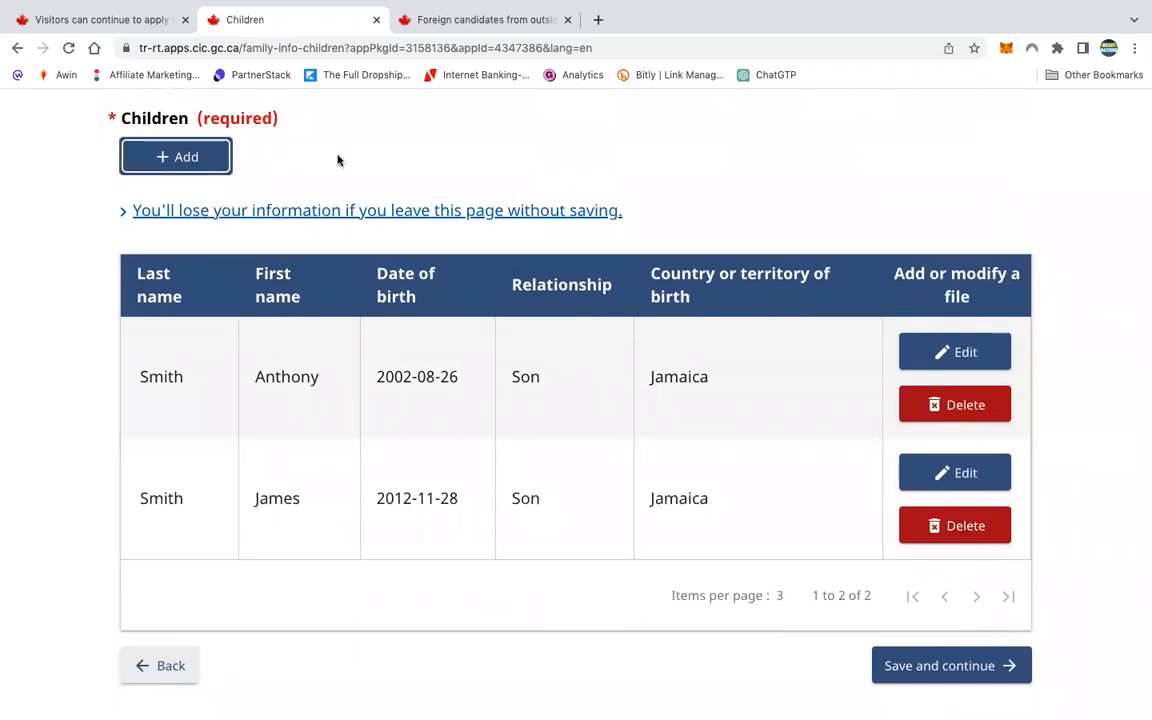
pyautogui.click(506, 186)
pyautogui.scroll(1, 810, 200)
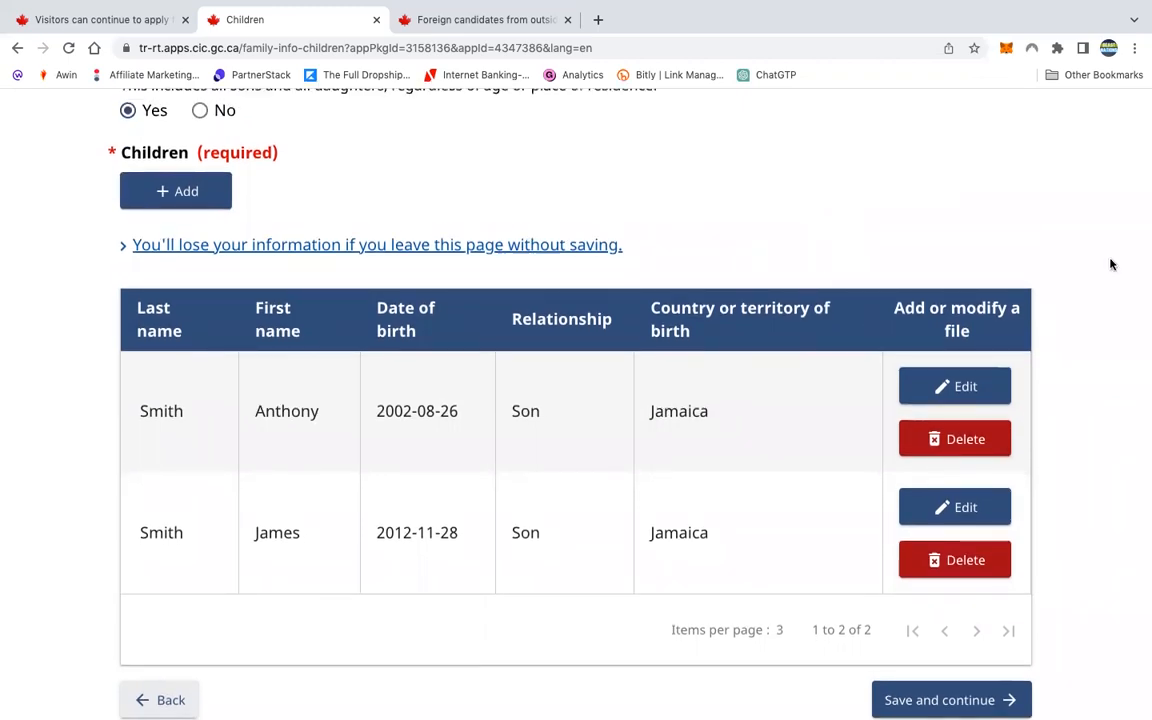
pyautogui.scroll(3, 1110, 264)
pyautogui.scroll(-5, 1110, 264)
pyautogui.click(925, 598)
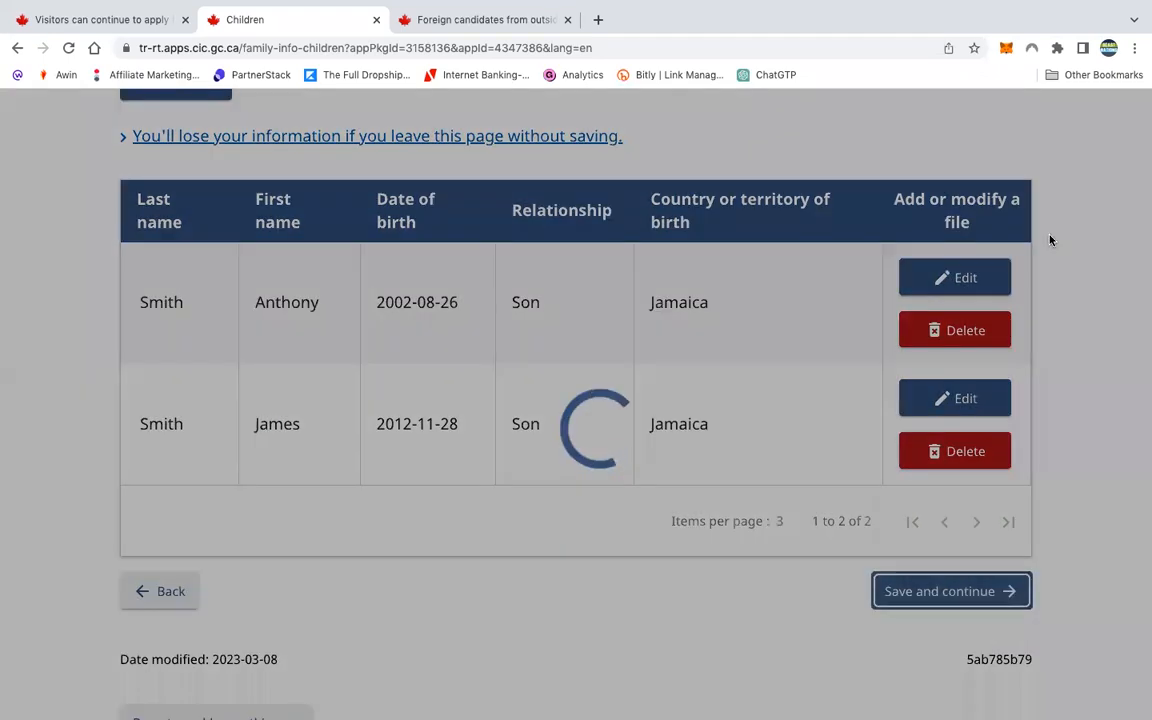
# Check the option for unknown parents, leave it unselected, review the parents table and save the page
pyautogui.scroll(-1, 1083, 399)
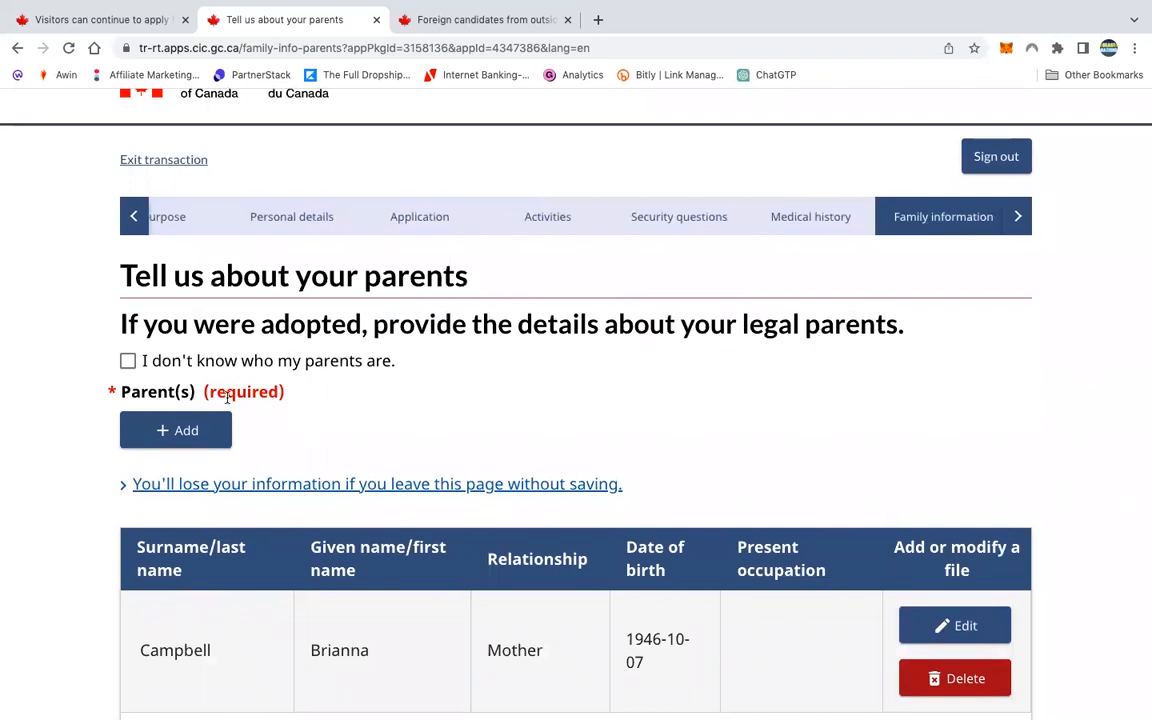
pyautogui.click(128, 362)
pyautogui.click(132, 360)
pyautogui.scroll(-2, 476, 454)
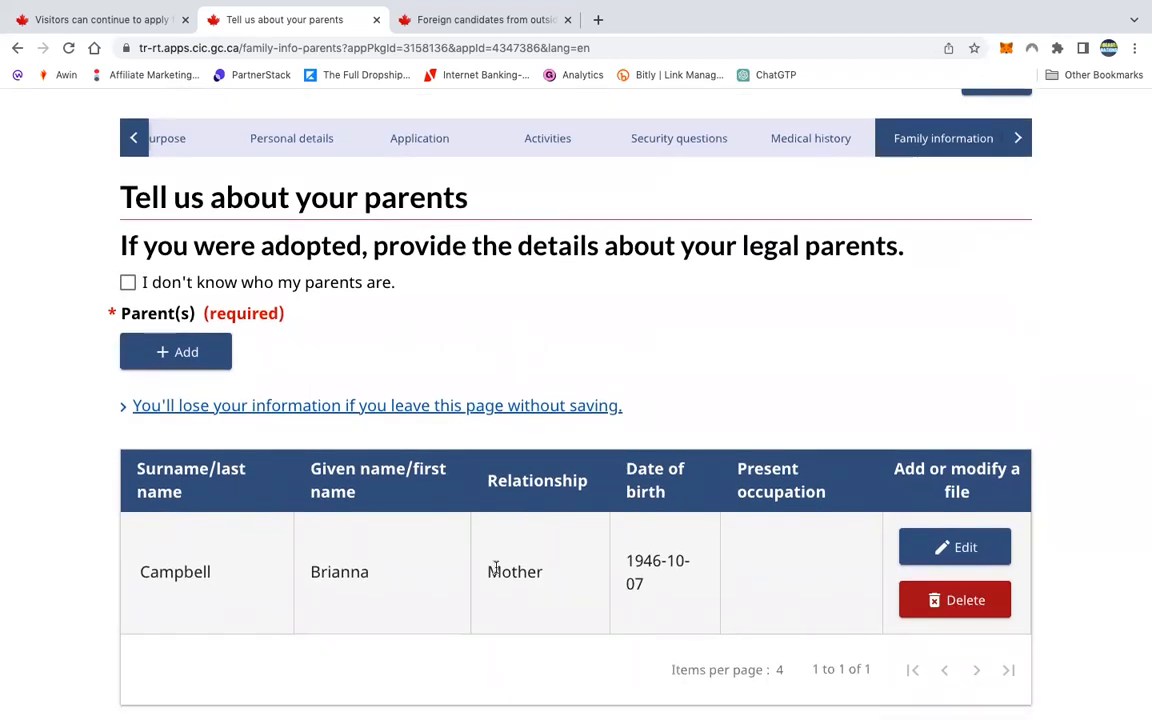
pyautogui.scroll(-3, 470, 441)
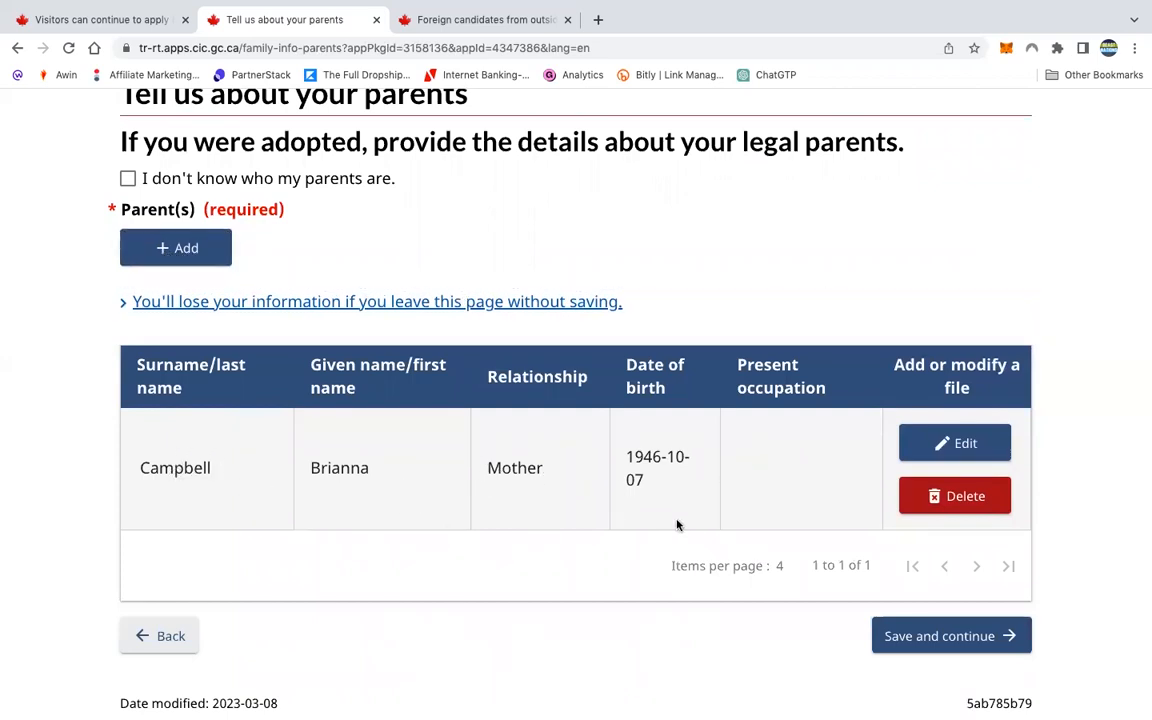
pyautogui.scroll(-2, 794, 474)
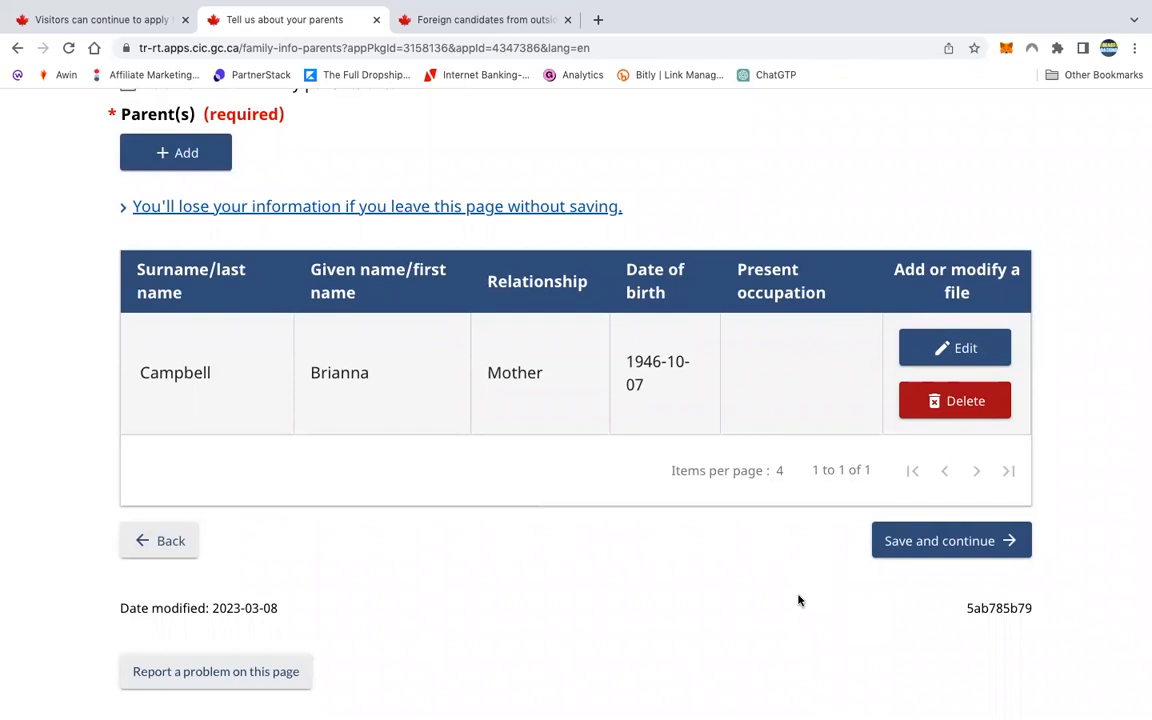
pyautogui.click(921, 549)
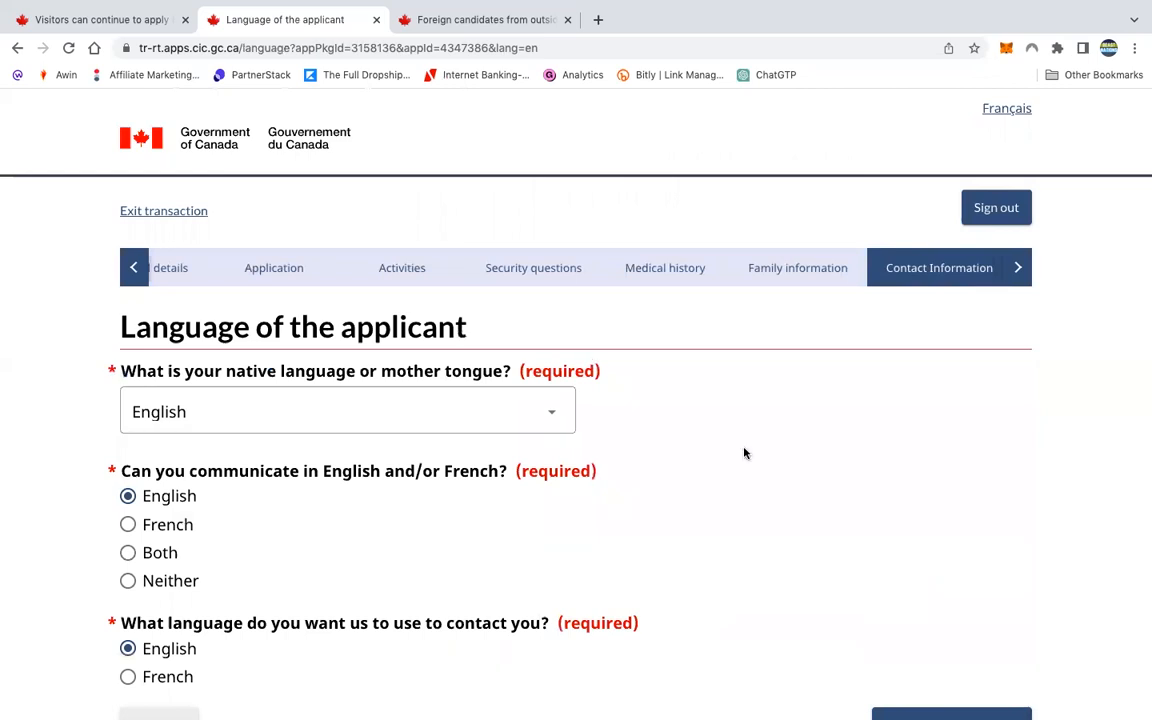
# Review and save the applicant's language page with English for all answers, and the email address page
pyautogui.scroll(-1, 743, 452)
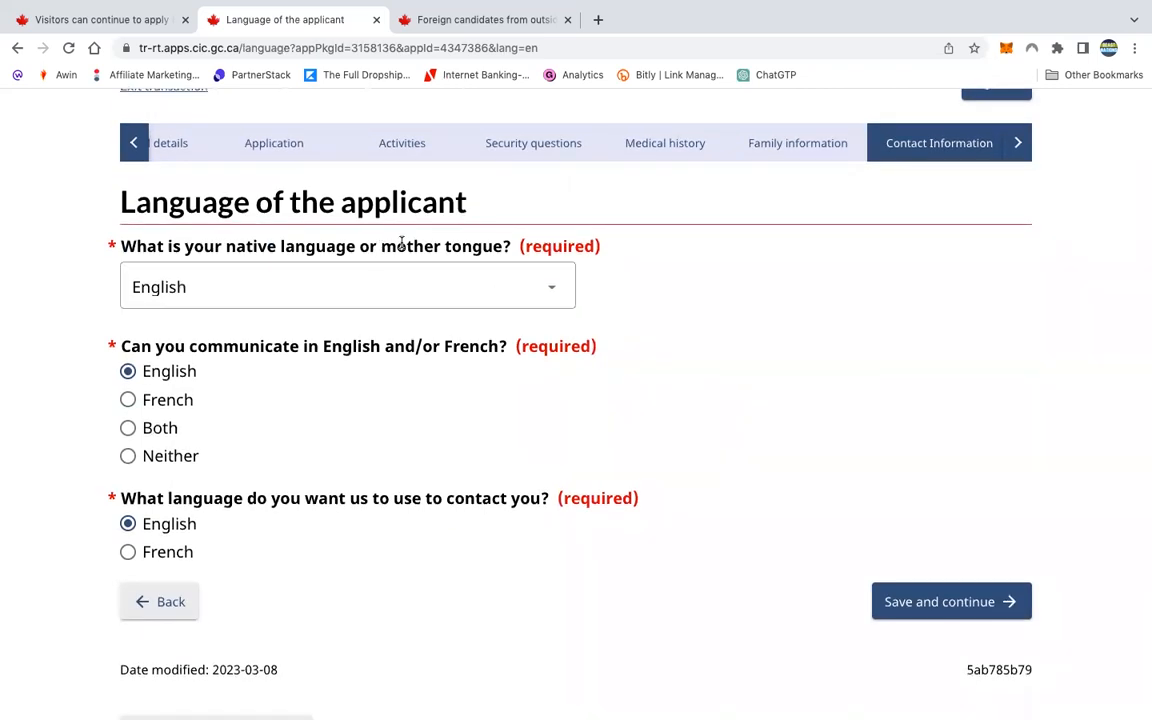
pyautogui.scroll(-1, 662, 345)
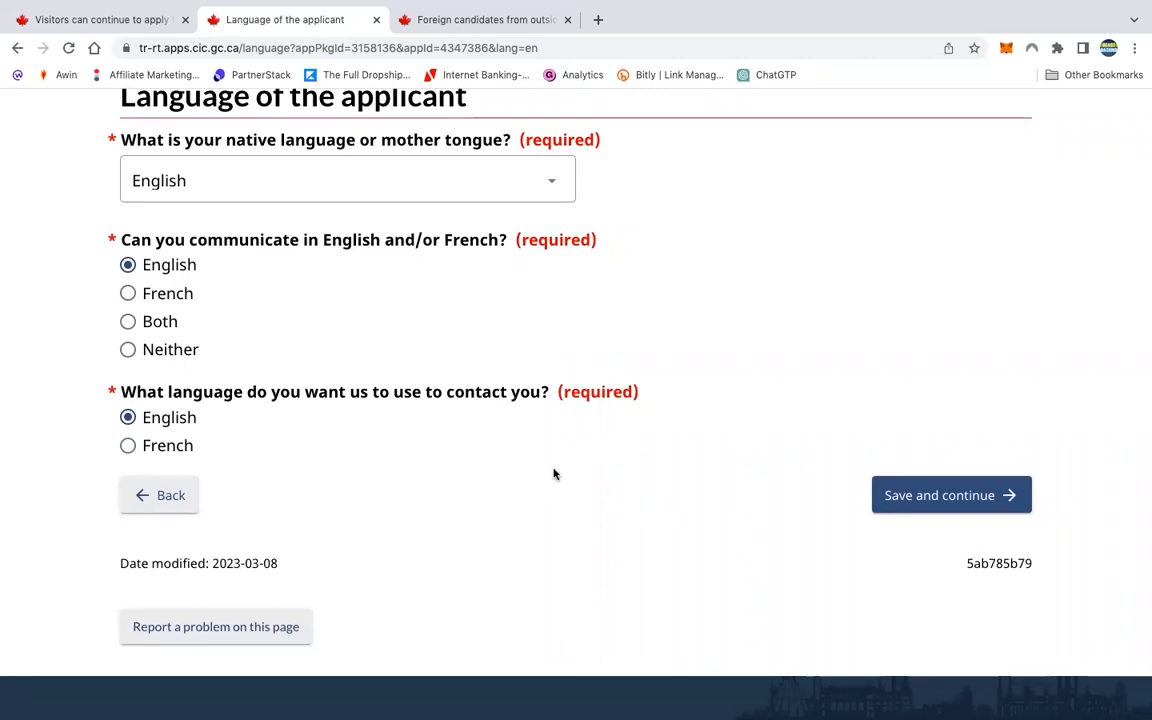
pyautogui.click(950, 497)
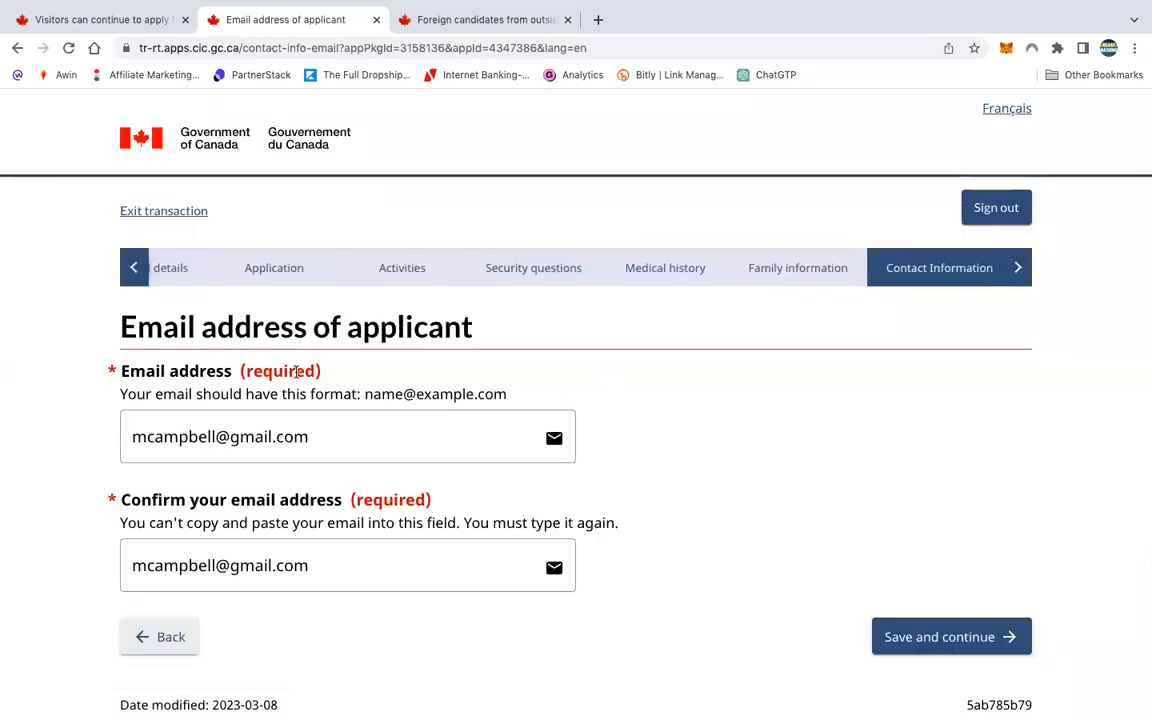
pyautogui.scroll(-2, 607, 489)
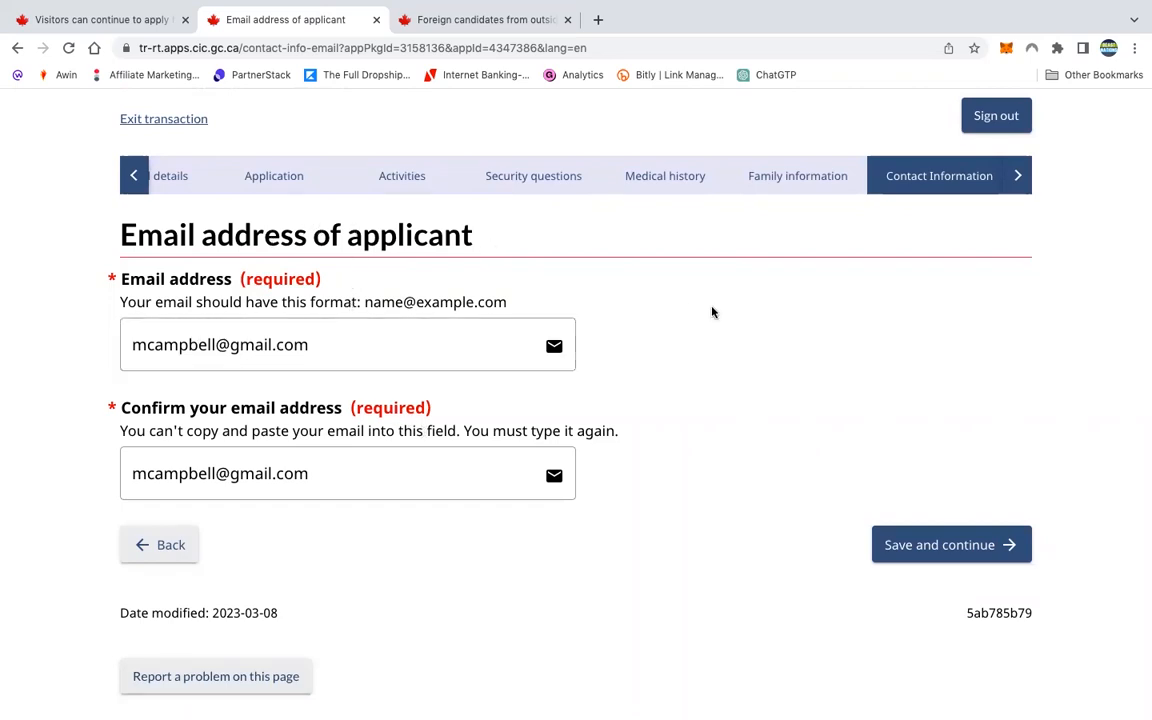
pyautogui.scroll(-2, 712, 312)
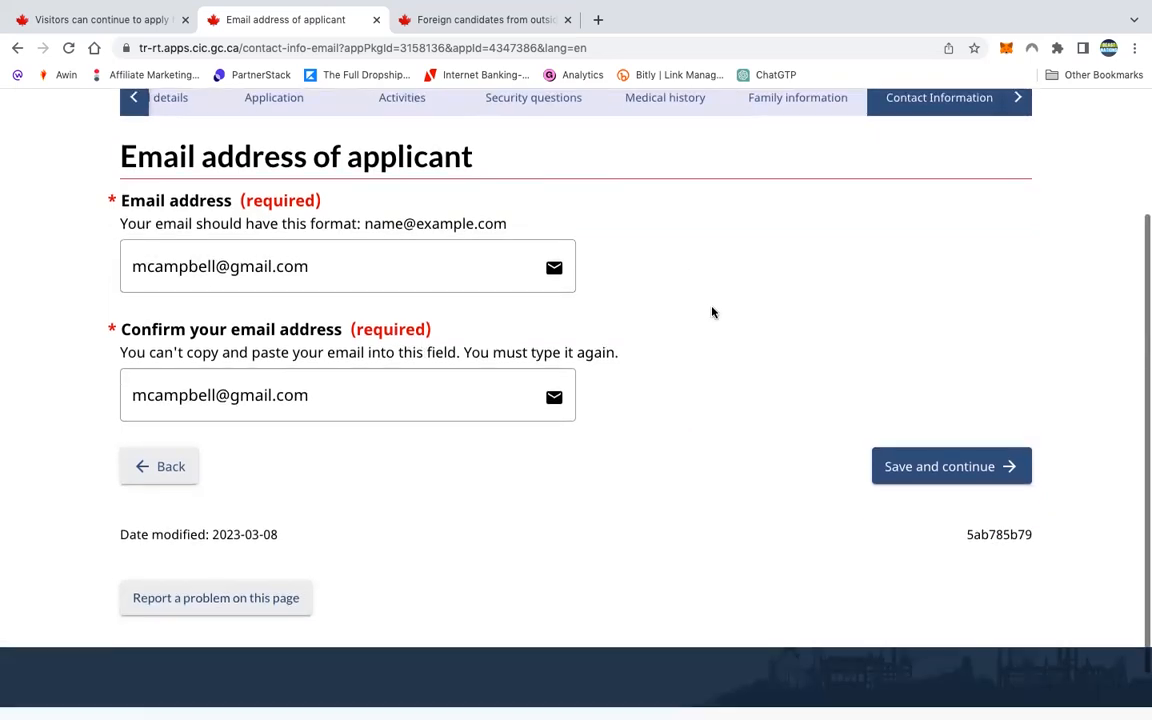
pyautogui.click(940, 467)
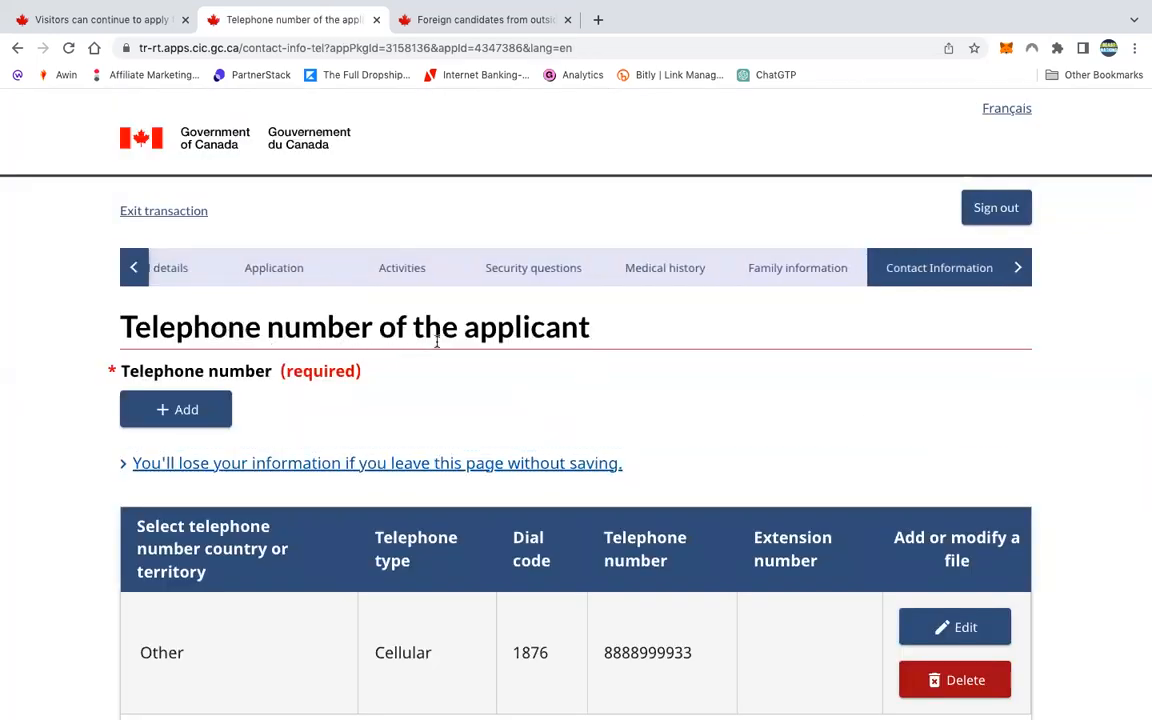
# Review the applicant's telephone number page and the option for adding a number, and save it with the existing cellular entry
pyautogui.scroll(-1, 856, 365)
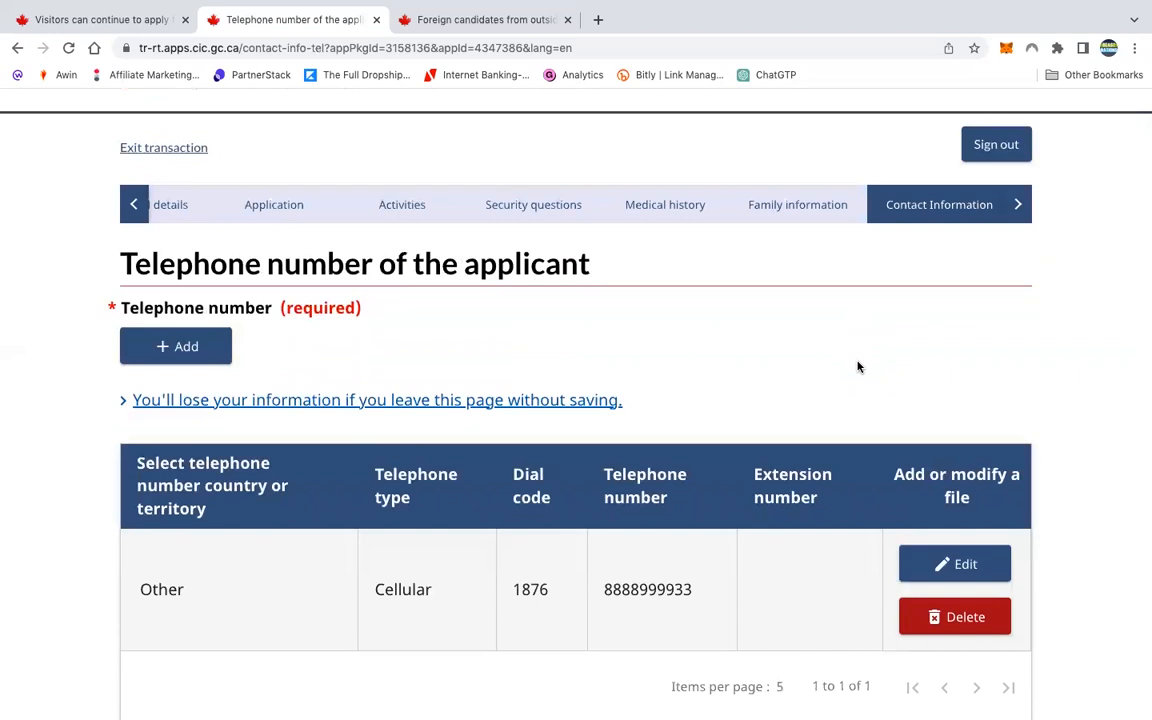
pyautogui.moveTo(601, 273); pyautogui.dragTo(72, 277)
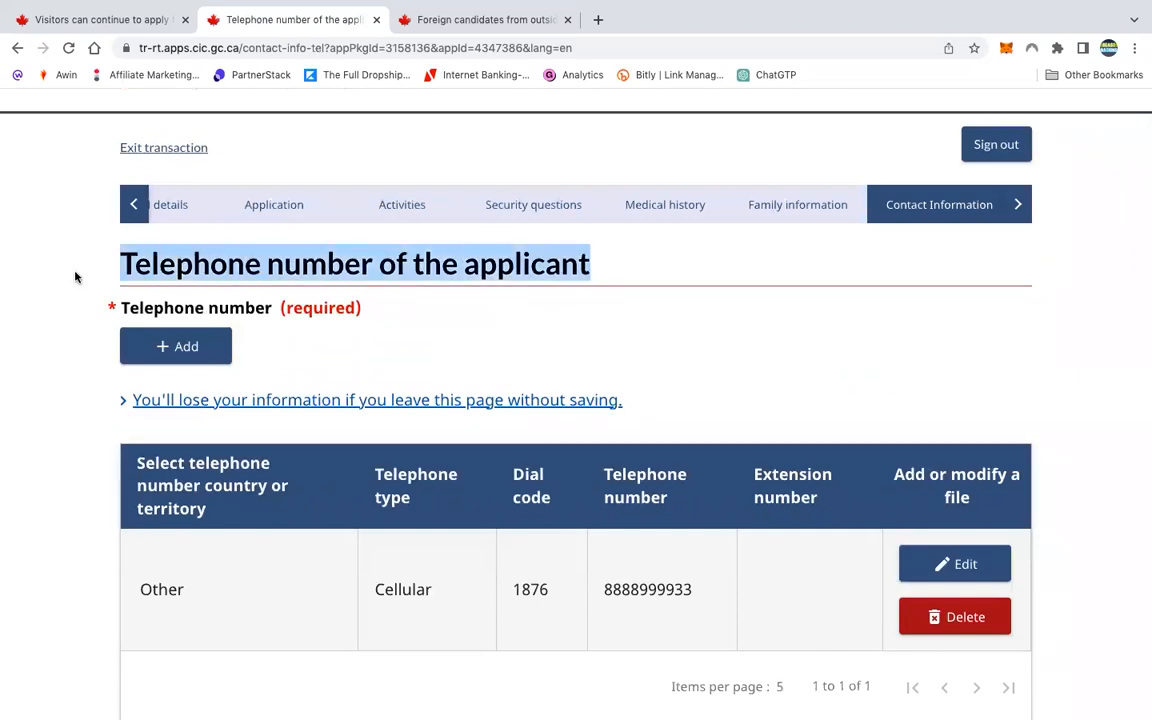
pyautogui.scroll(-3, 1037, 386)
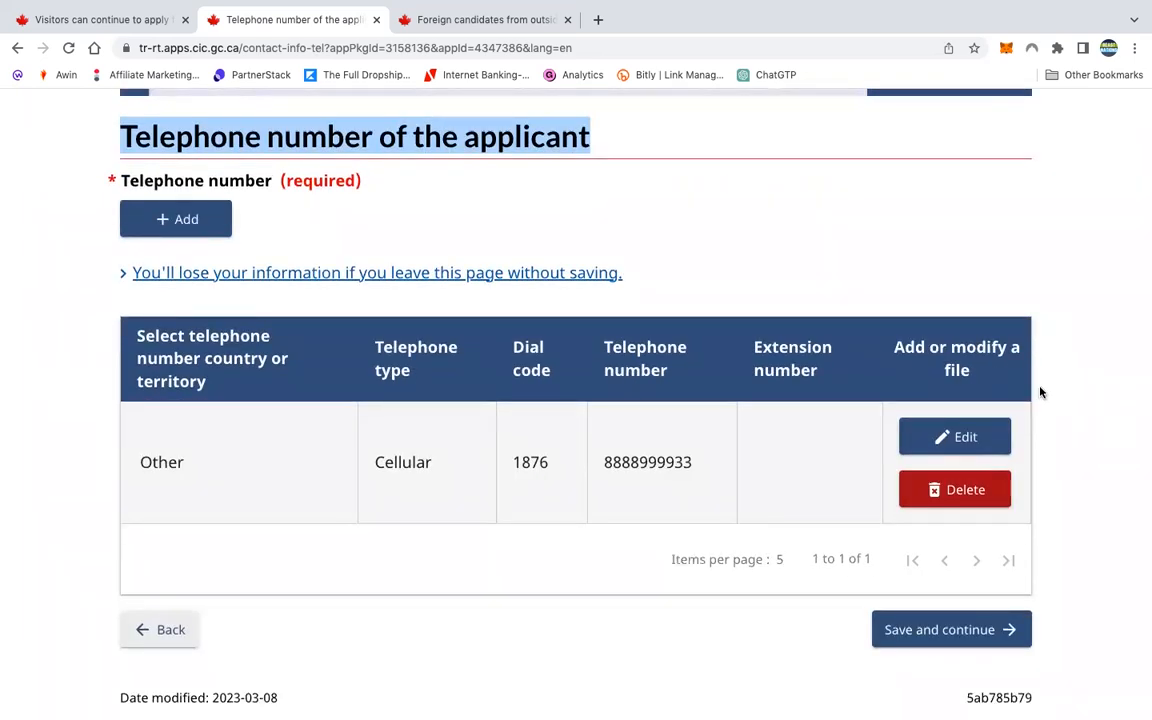
pyautogui.click(937, 631)
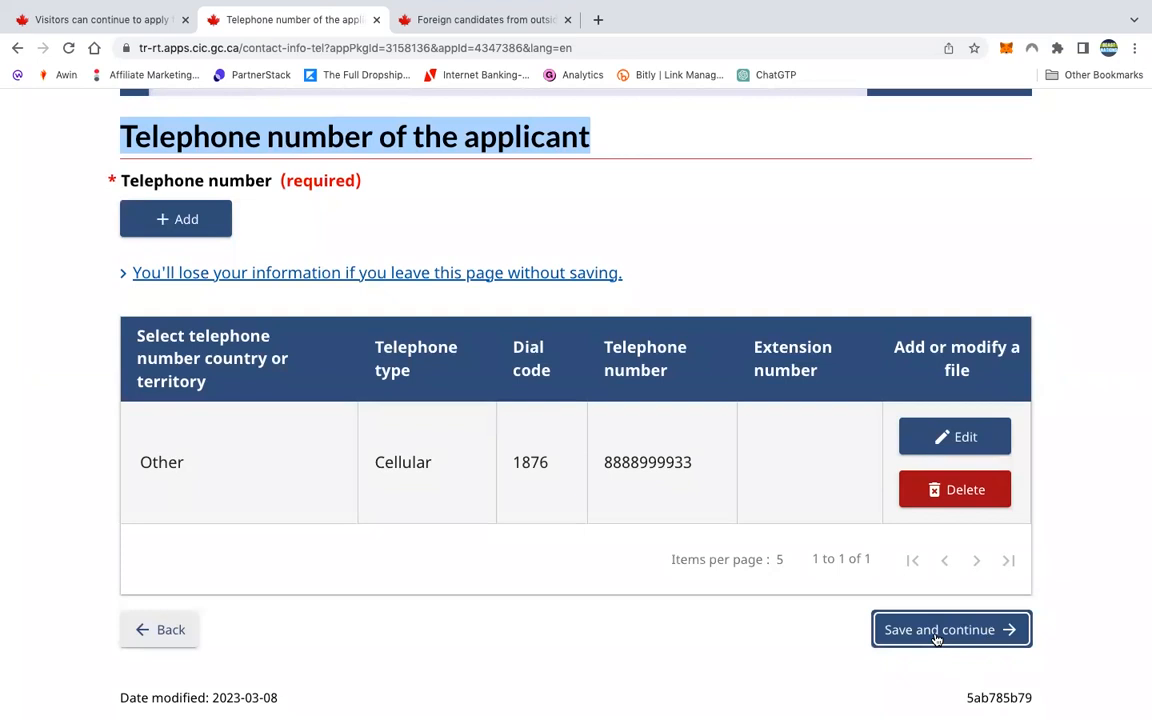
pyautogui.click(186, 226)
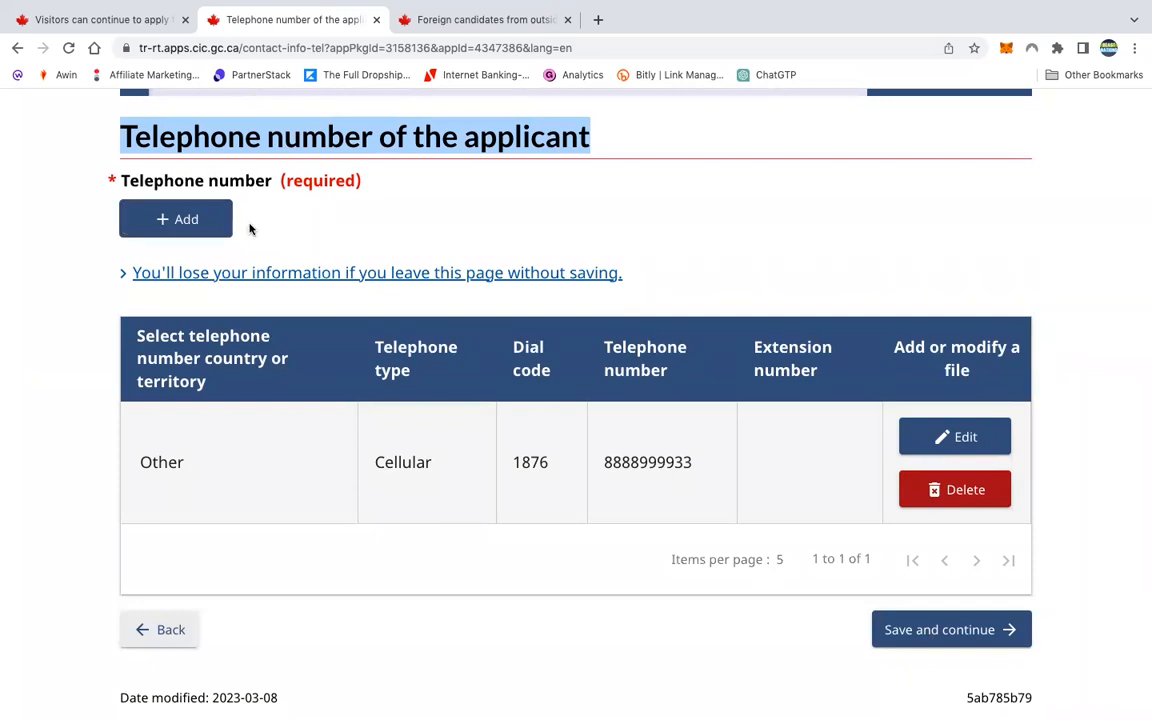
pyautogui.click(940, 630)
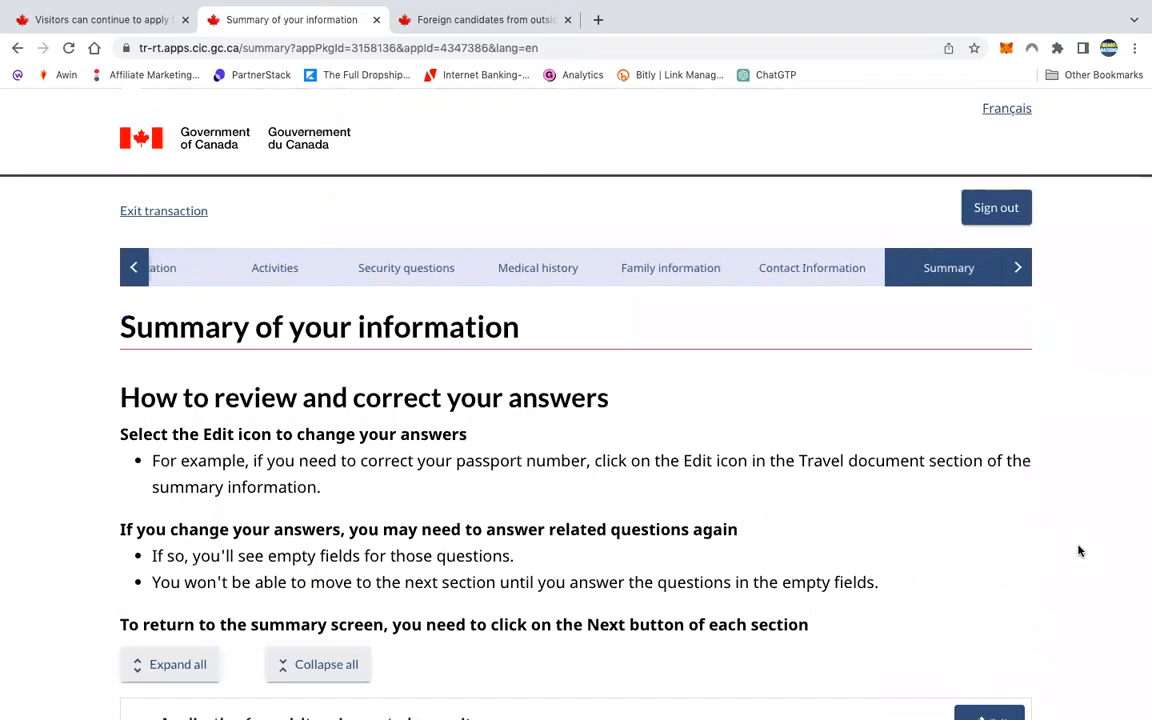
# Review the list of completed sections on the summary of information and save it to continue to the supporting documents
pyautogui.scroll(-5, 704, 375)
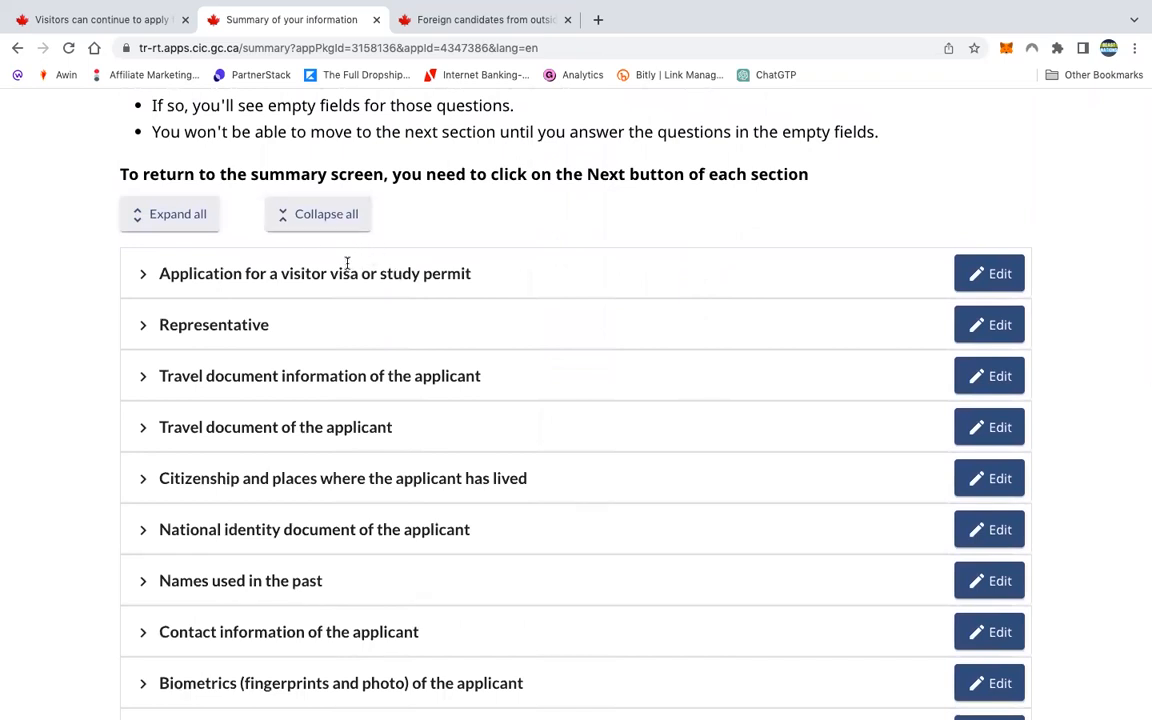
pyautogui.scroll(-2, 460, 280)
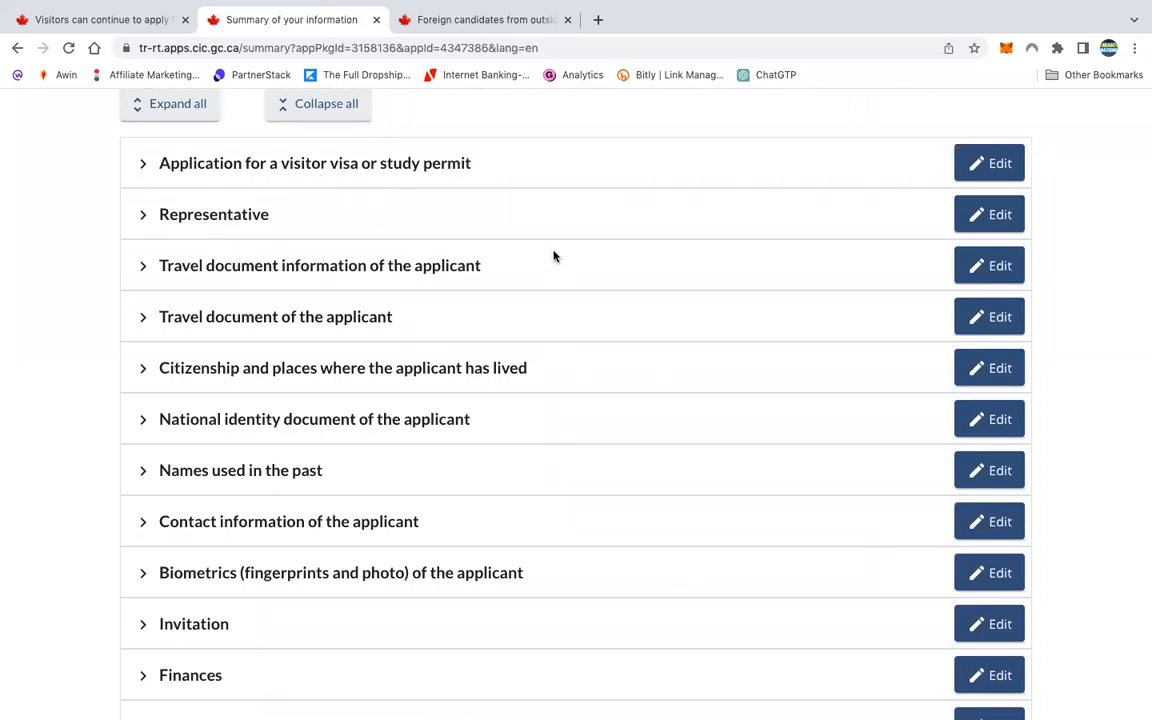
pyautogui.scroll(-7, 554, 257)
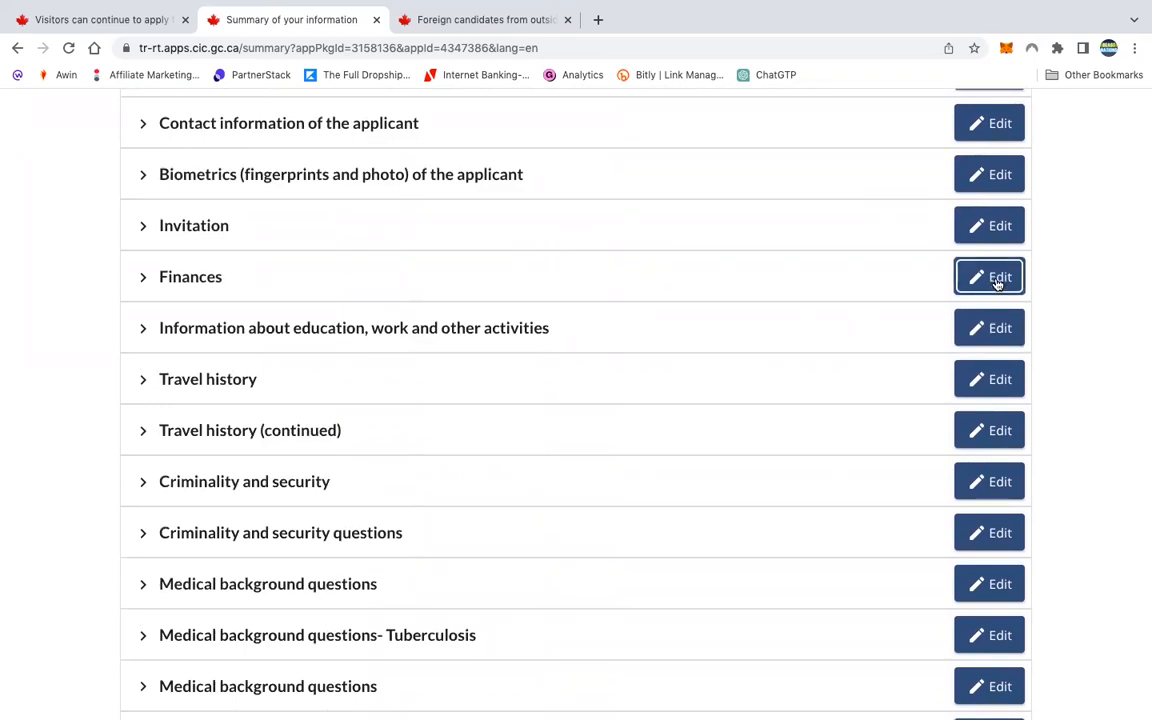
pyautogui.scroll(-7, 1062, 483)
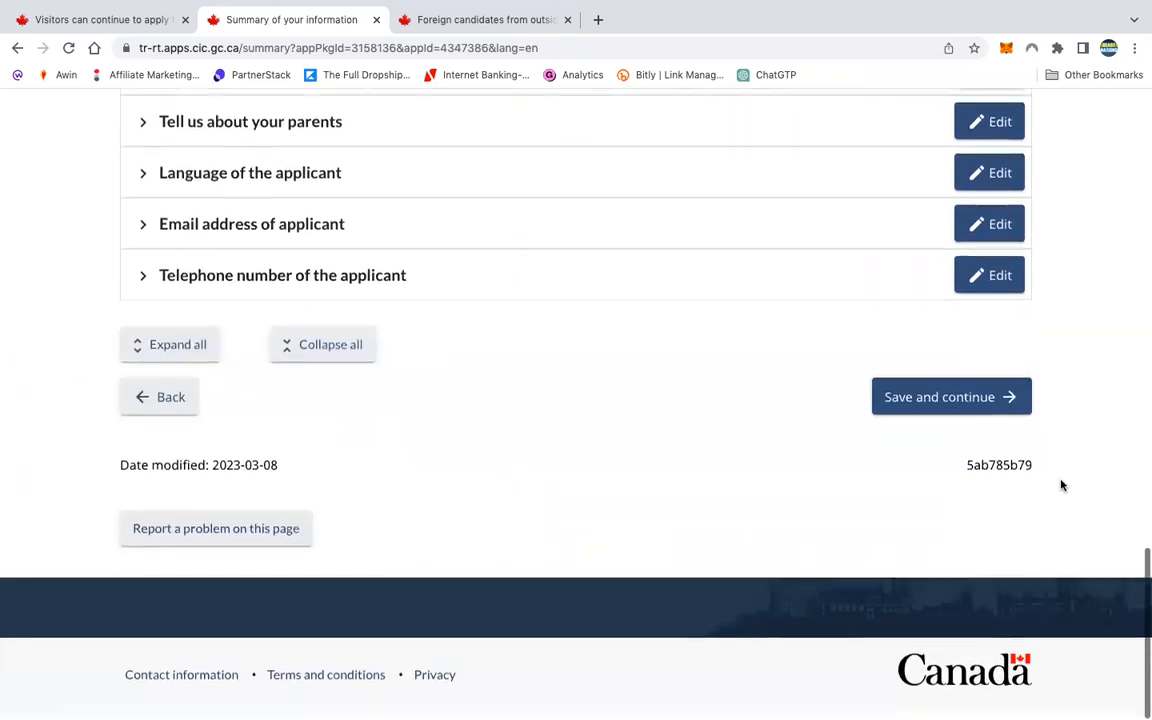
pyautogui.click(902, 405)
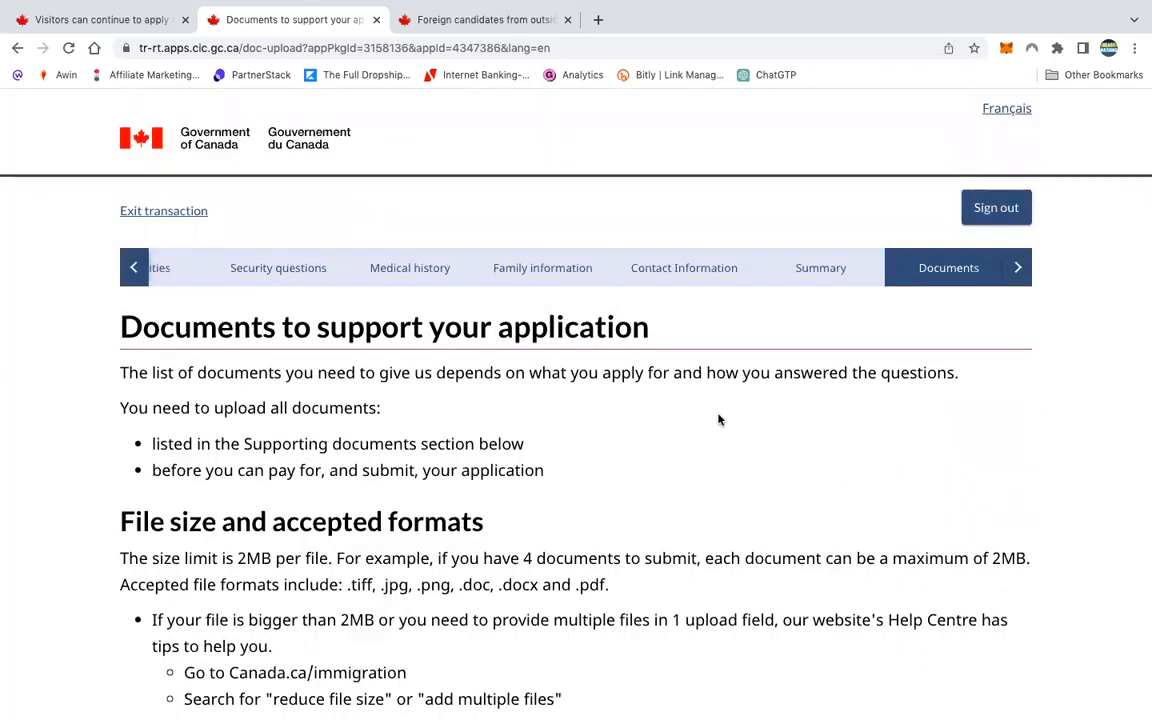
# Read the document upload instructions, including file size and accepted formats, and examine the list of supporting documents
pyautogui.scroll(-3, 731, 419)
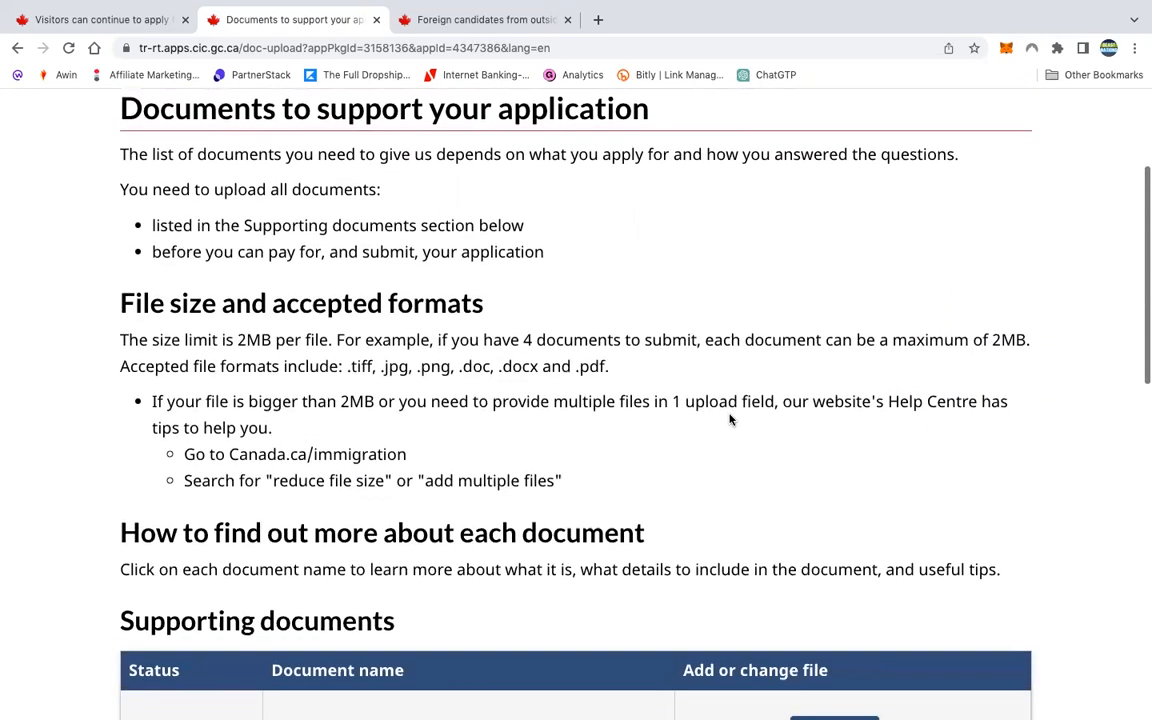
pyautogui.scroll(-1, 731, 419)
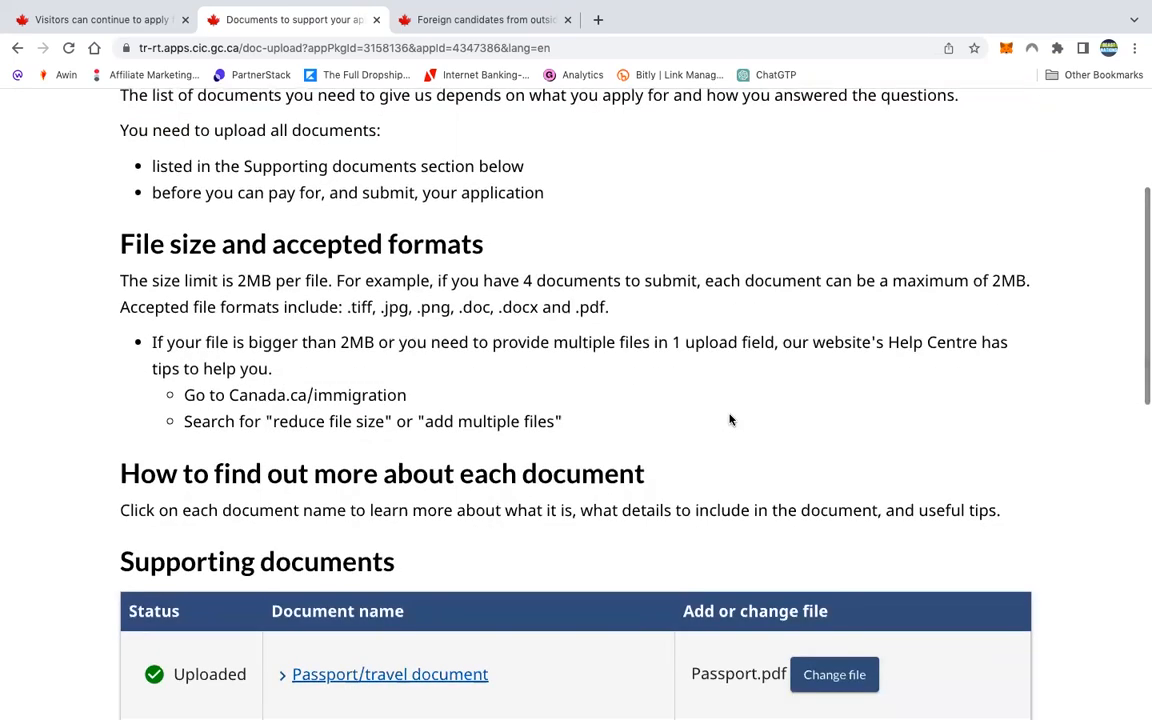
pyautogui.scroll(-5, 730, 419)
pyautogui.click(368, 443)
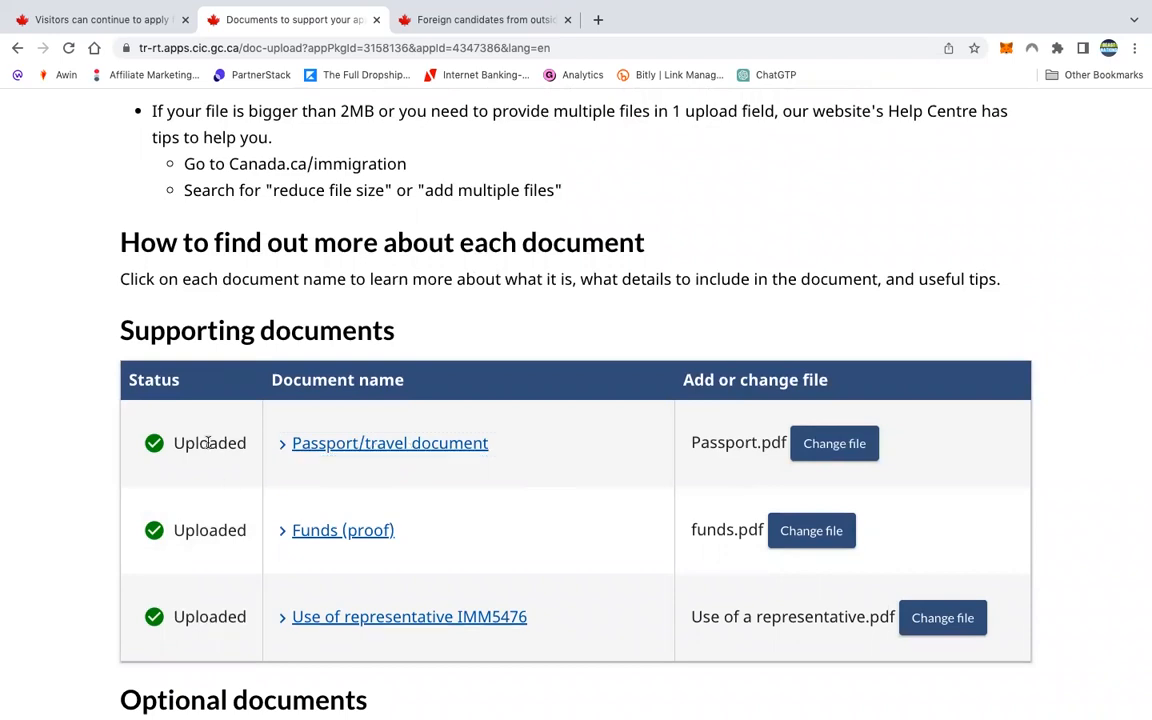
pyautogui.scroll(-3, 442, 442)
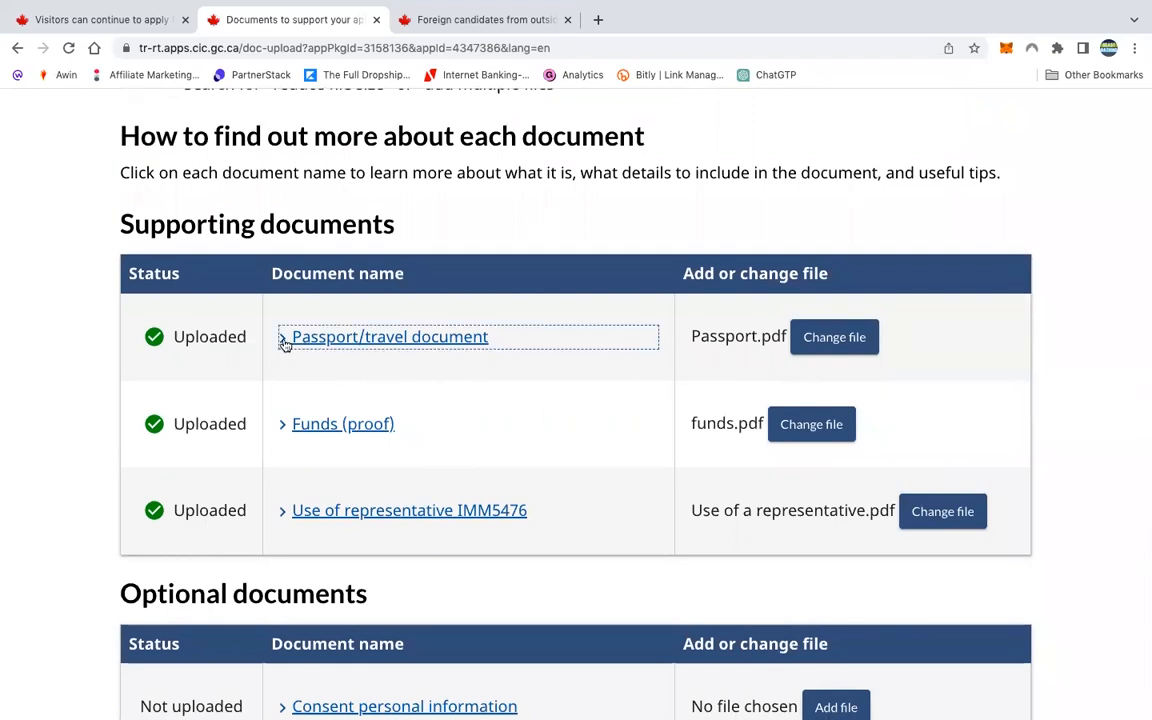
# Expand the Passport/travel document entry, read its requirements and collapse it
pyautogui.click(284, 343)
pyautogui.scroll(-5, 548, 445)
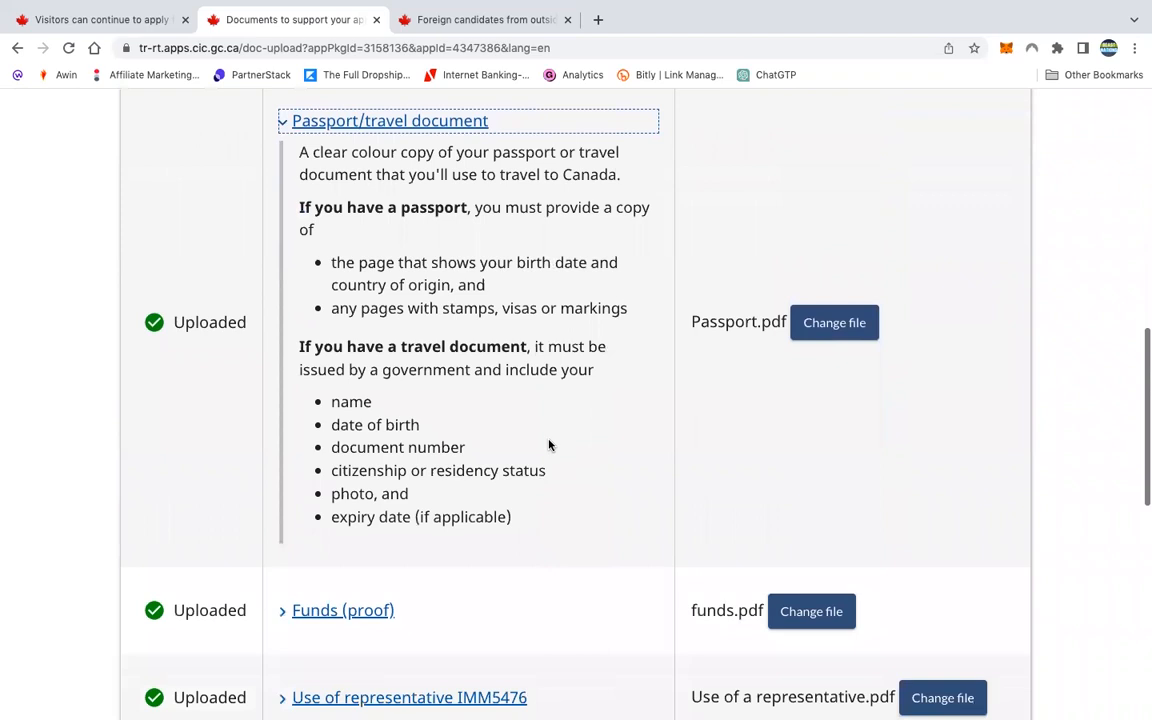
pyautogui.scroll(2, 527, 437)
pyautogui.moveTo(302, 227); pyautogui.dragTo(532, 609)
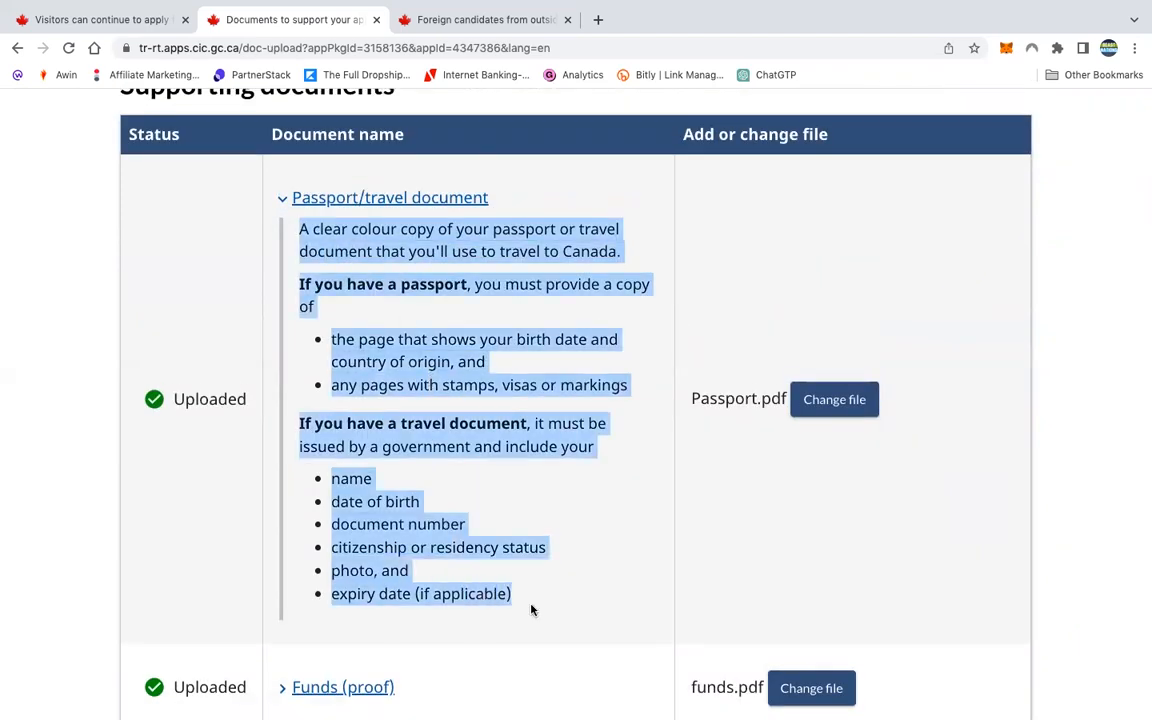
pyautogui.click(815, 528)
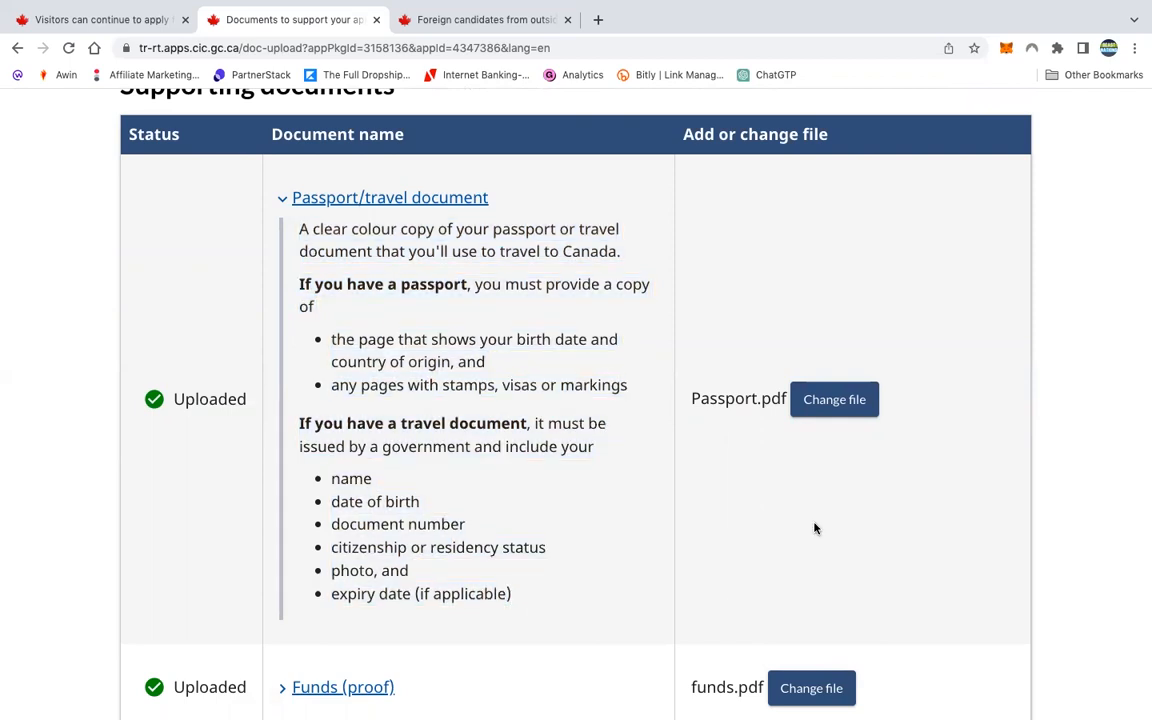
pyautogui.click(288, 199)
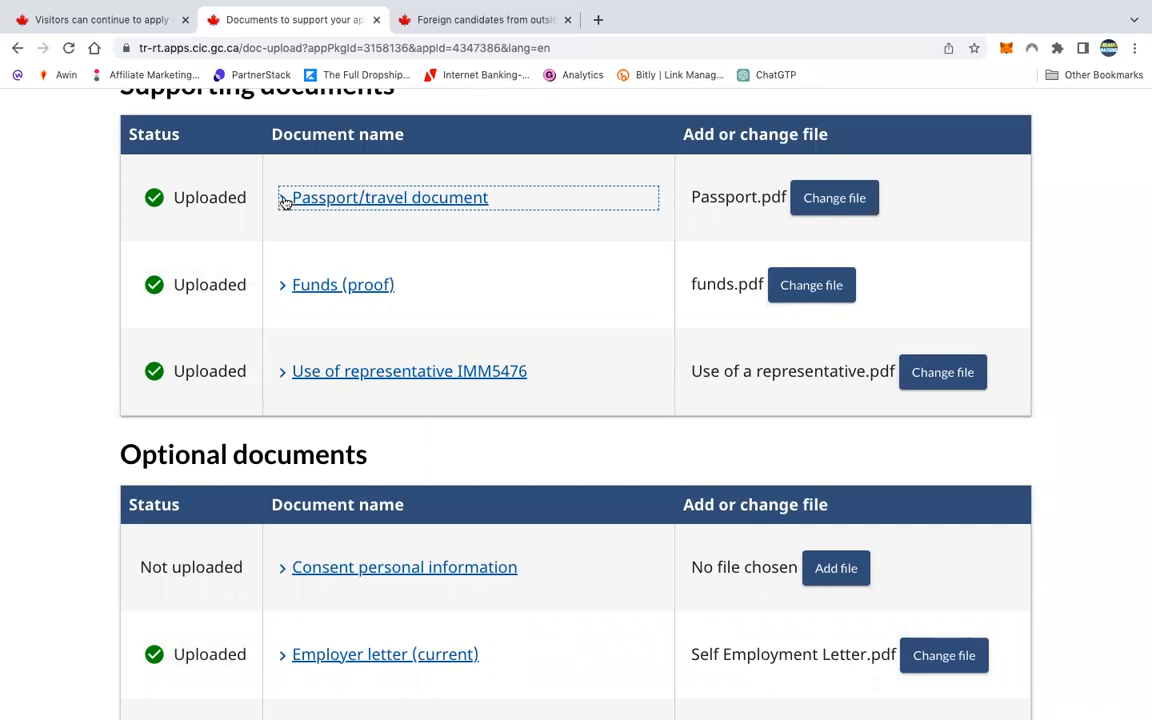
# Recheck the passport or travel document requirements, and view the details of the Funds (proof) entry
pyautogui.click(283, 200)
pyautogui.scroll(-3, 556, 481)
pyautogui.scroll(3, 556, 481)
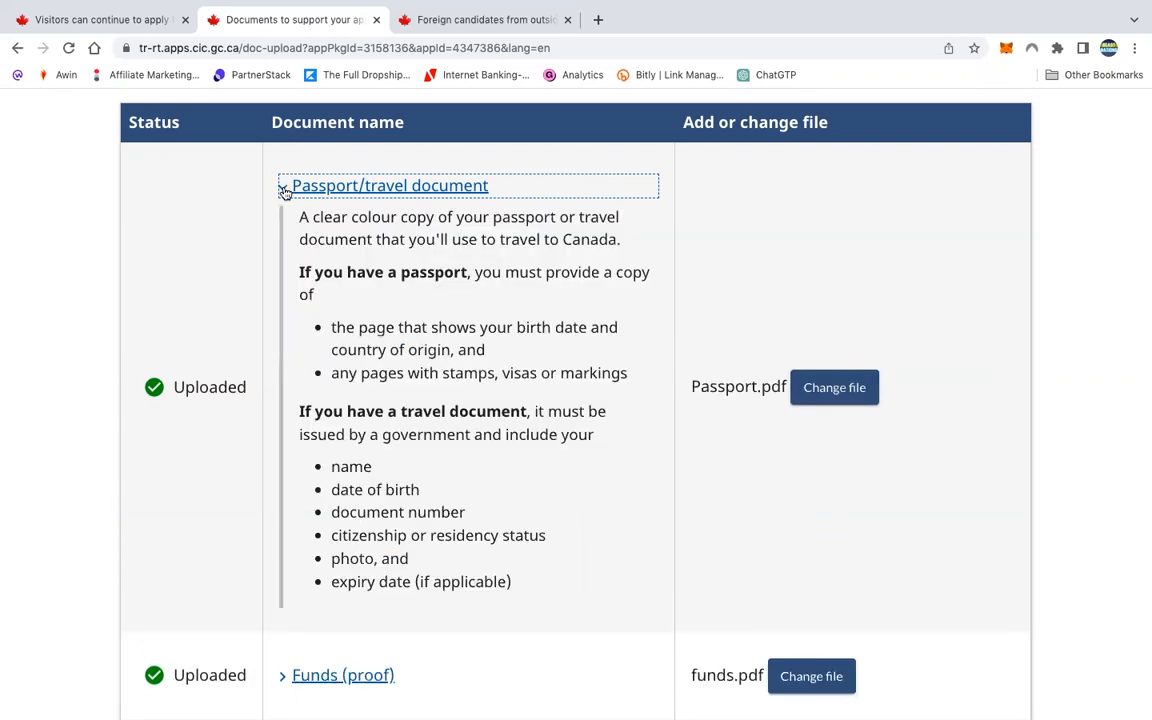
pyautogui.click(284, 191)
pyautogui.click(283, 285)
pyautogui.click(283, 285)
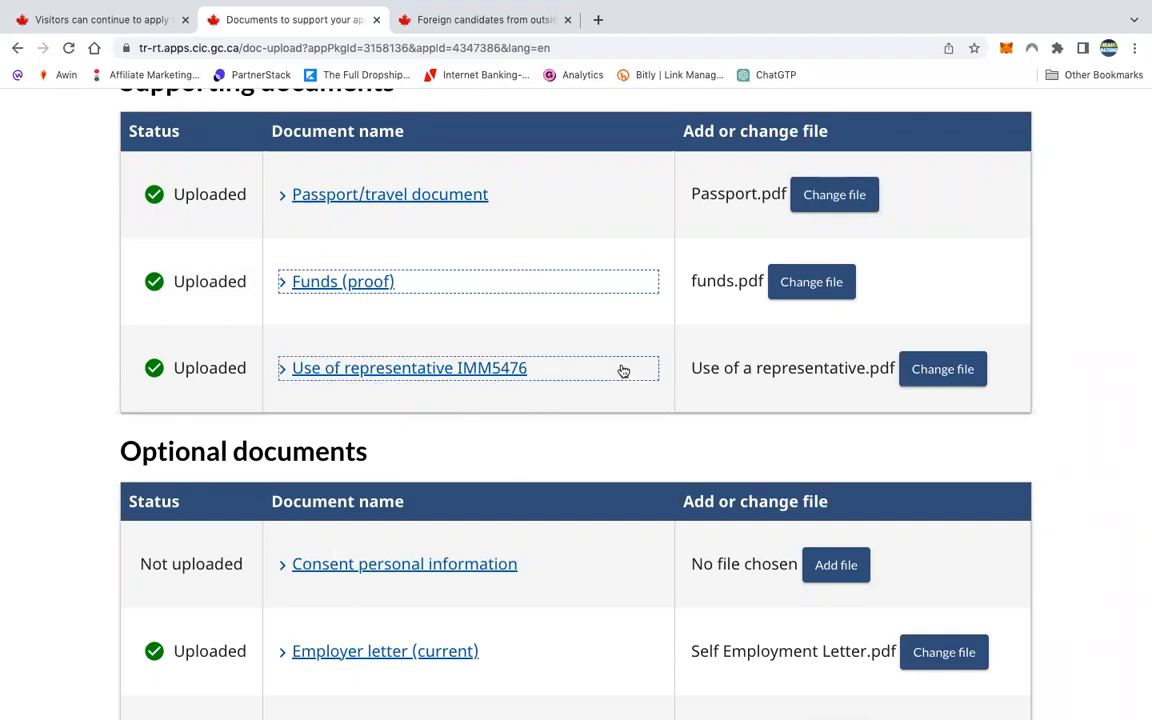
# Examine the optional documents, expanding the Employer letter (current) entry to read its requirements and collapsing it
pyautogui.scroll(-2, 681, 460)
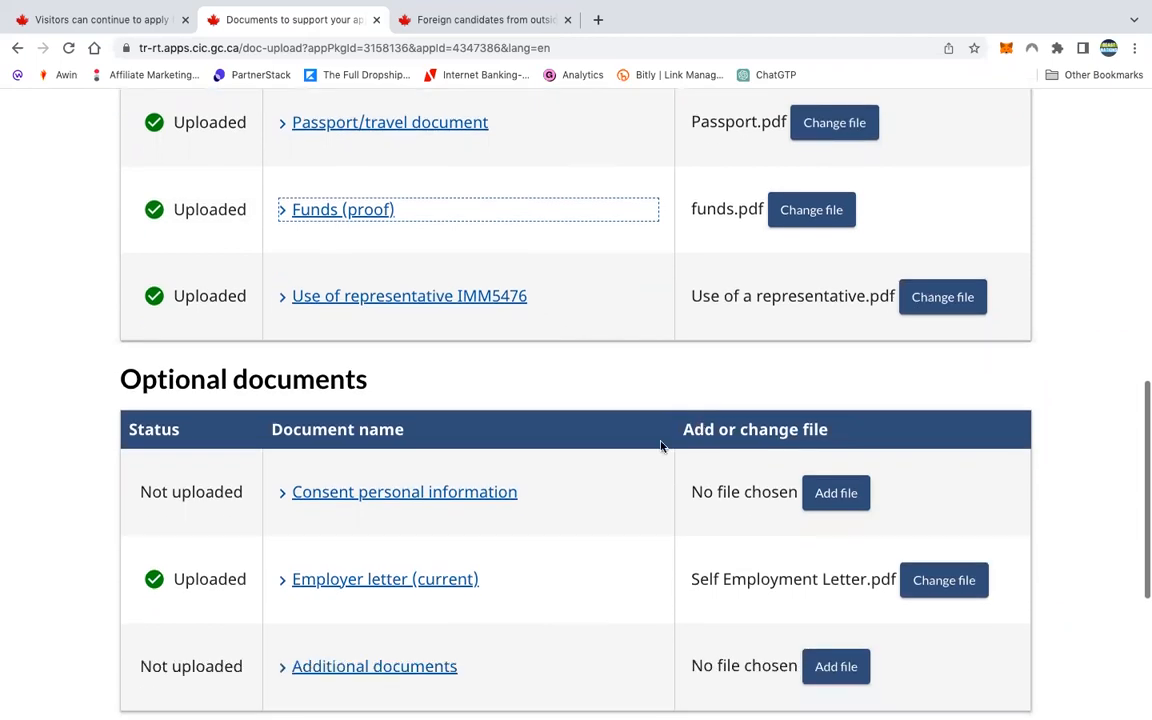
pyautogui.scroll(-1, 560, 306)
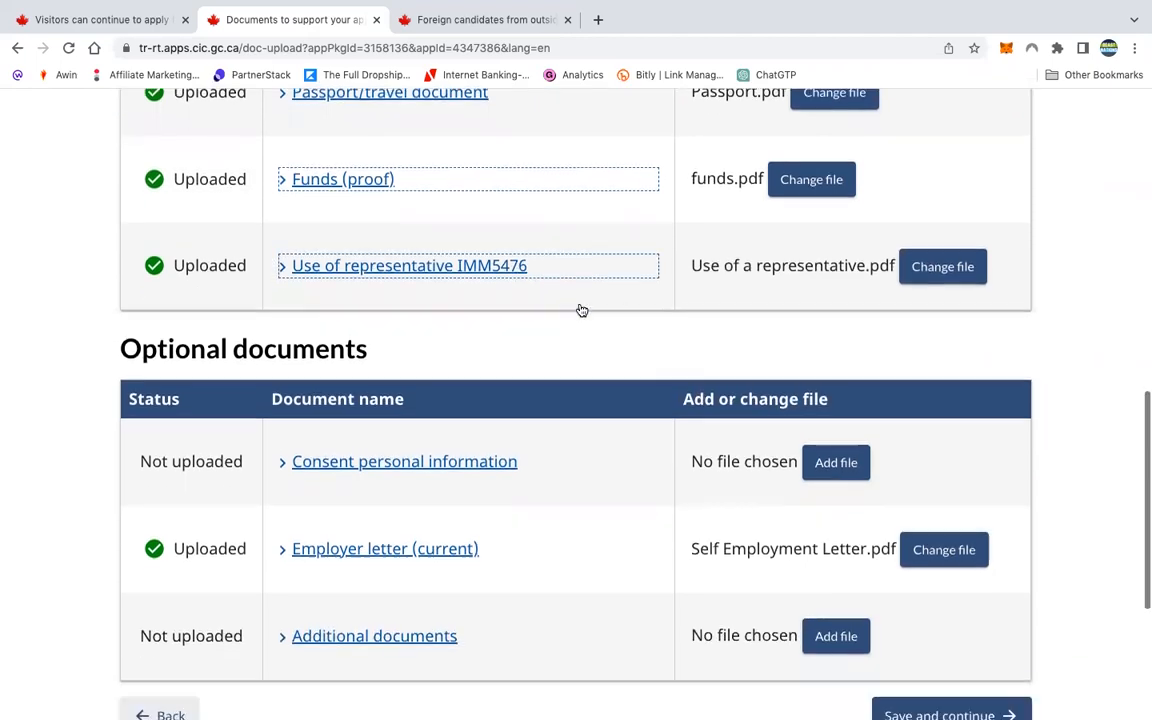
pyautogui.scroll(-2, 481, 468)
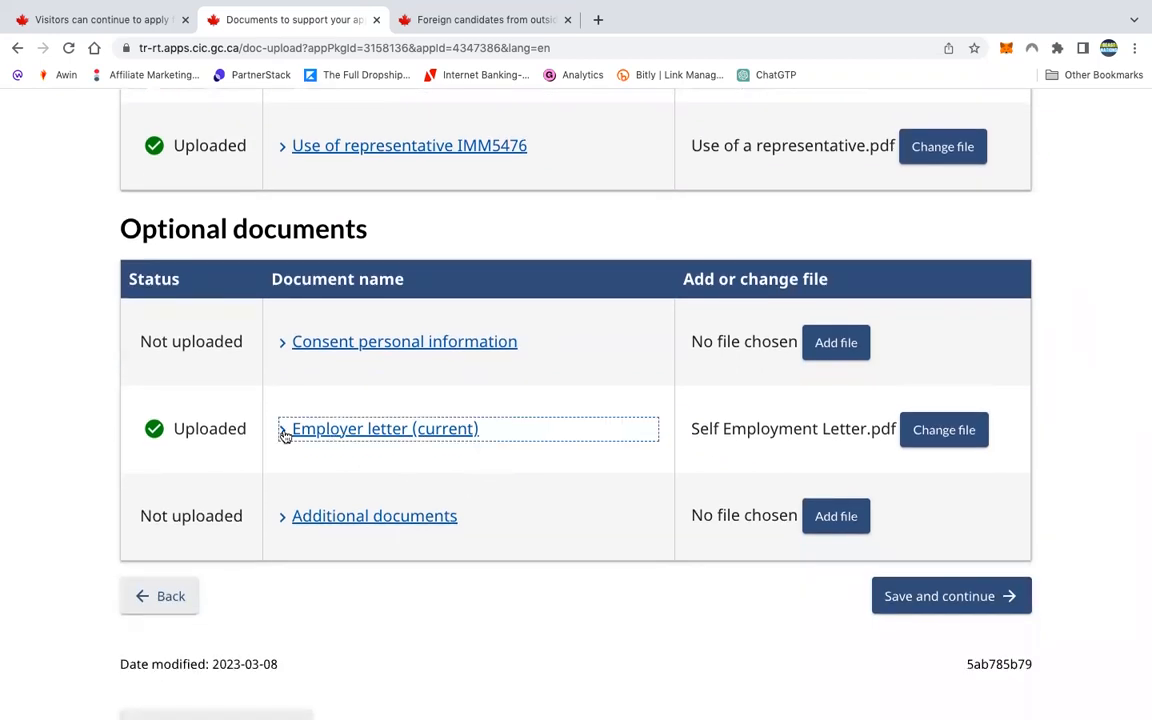
pyautogui.click(285, 434)
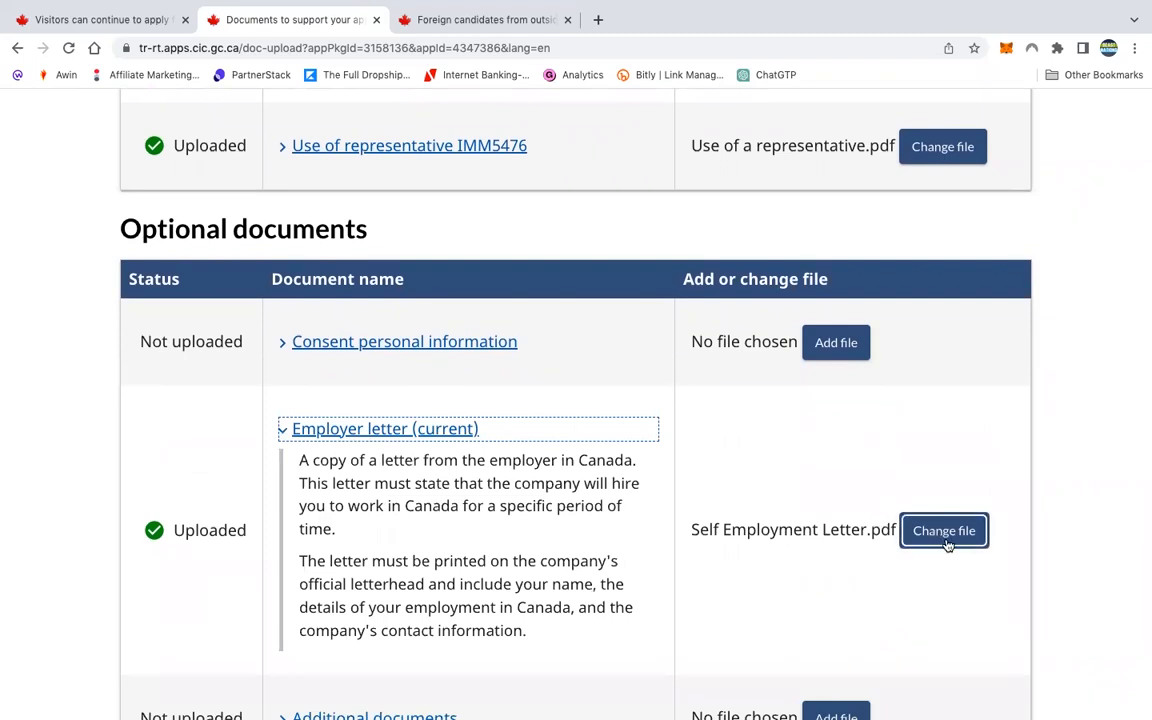
pyautogui.click(283, 431)
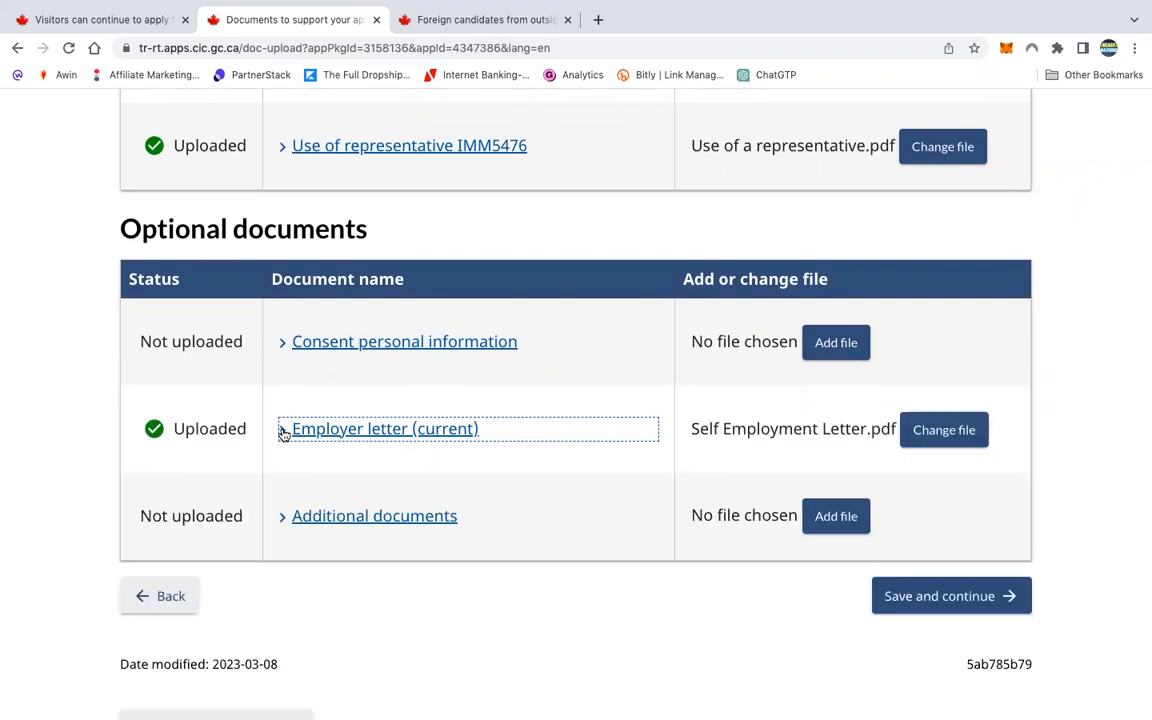
# Check the Additional documents entry and compare the upload statuses and files in the supporting and optional documents tables
pyautogui.click(300, 518)
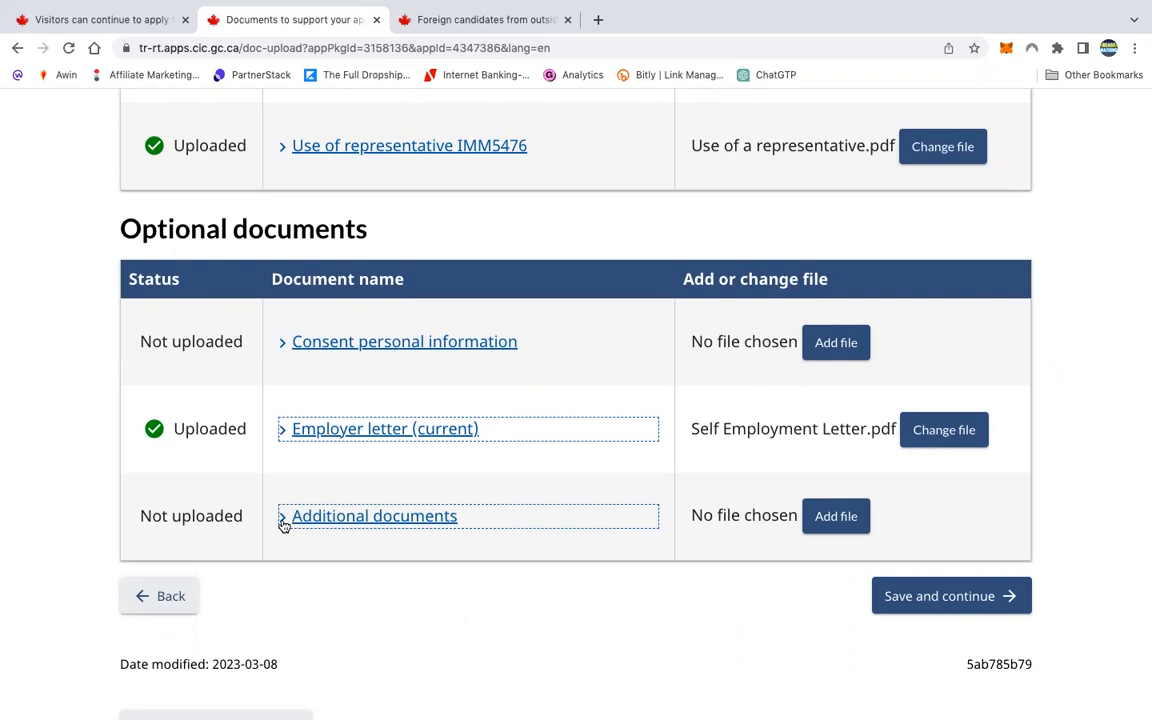
pyautogui.scroll(5, 284, 526)
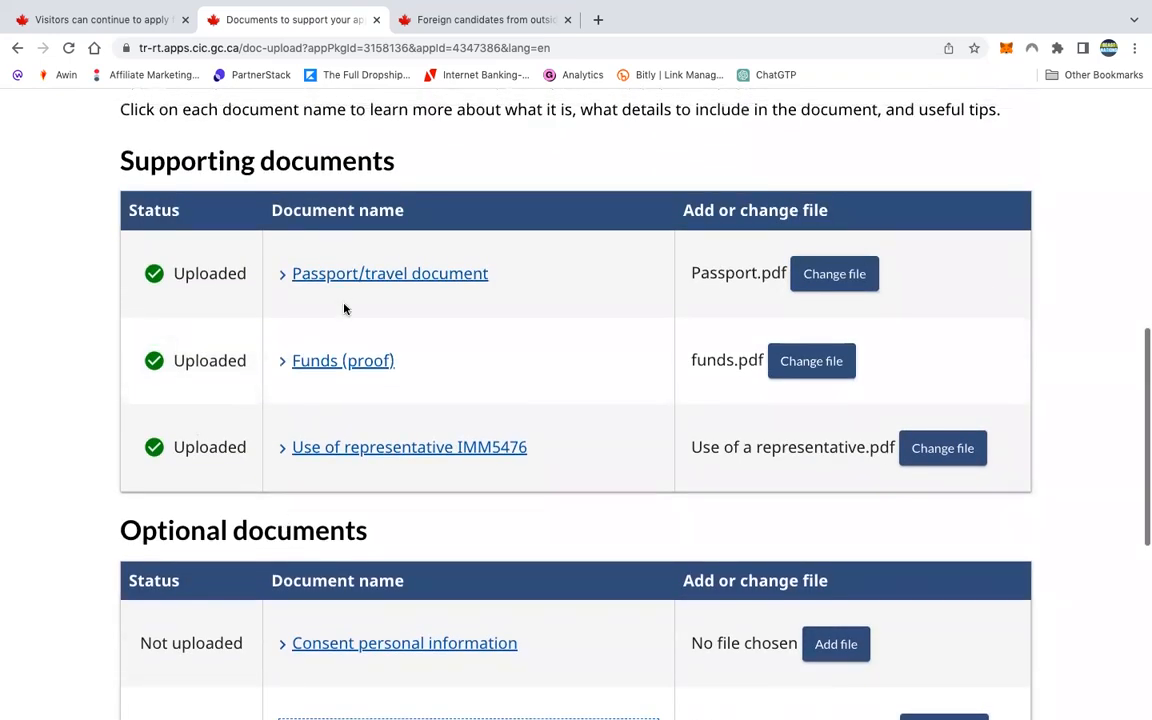
pyautogui.scroll(-3, 576, 464)
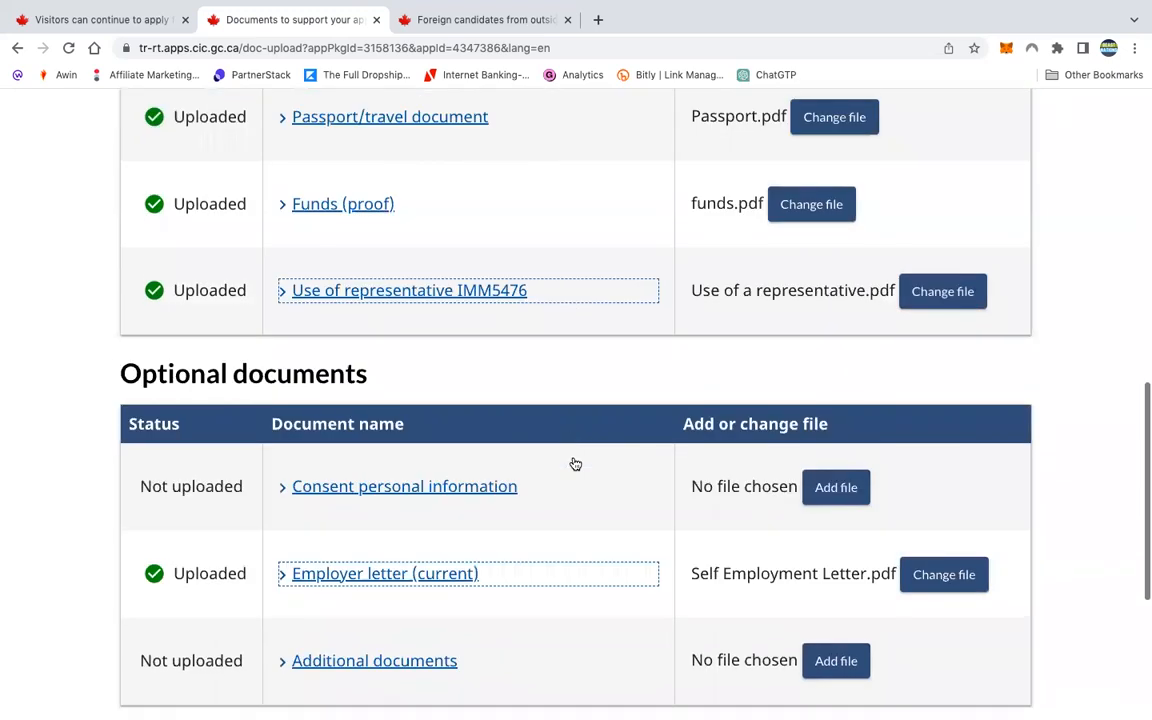
pyautogui.scroll(-2, 575, 462)
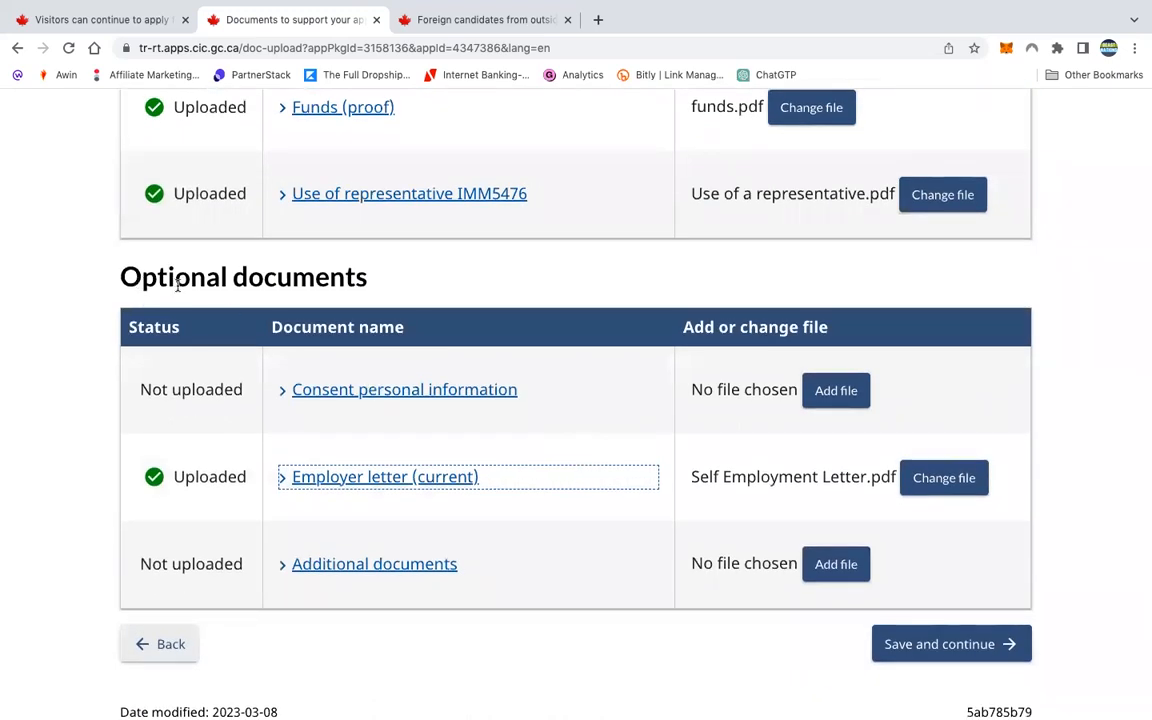
pyautogui.click(283, 571)
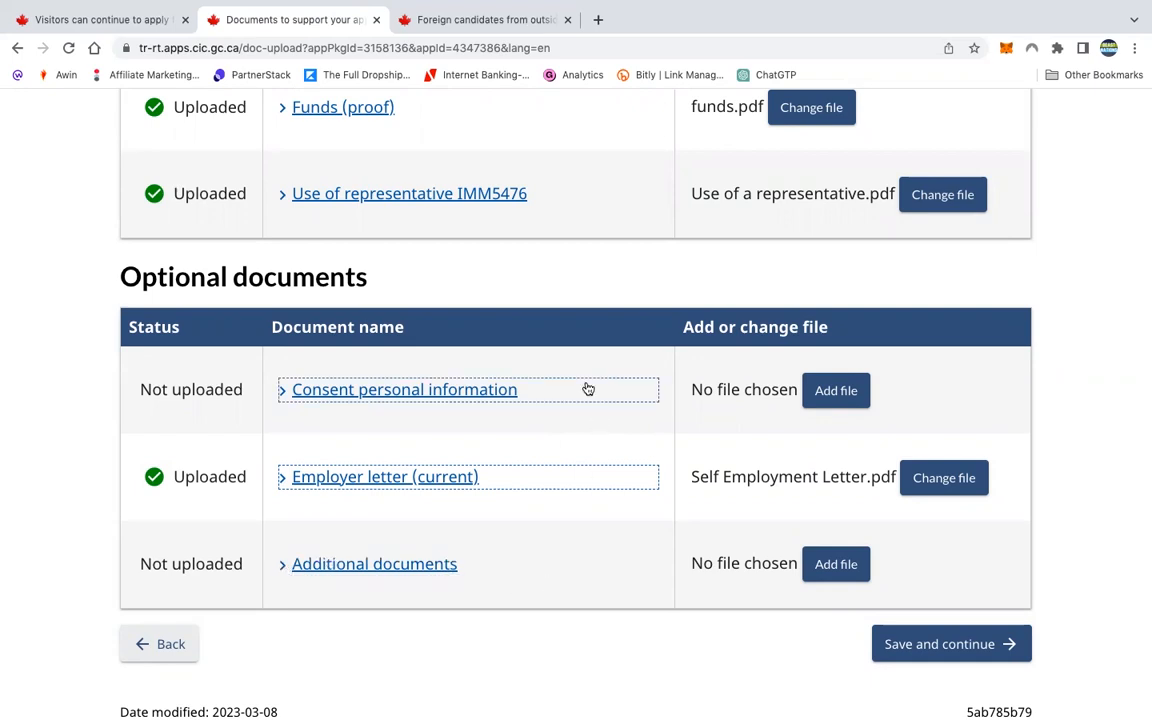
pyautogui.scroll(5, 584, 360)
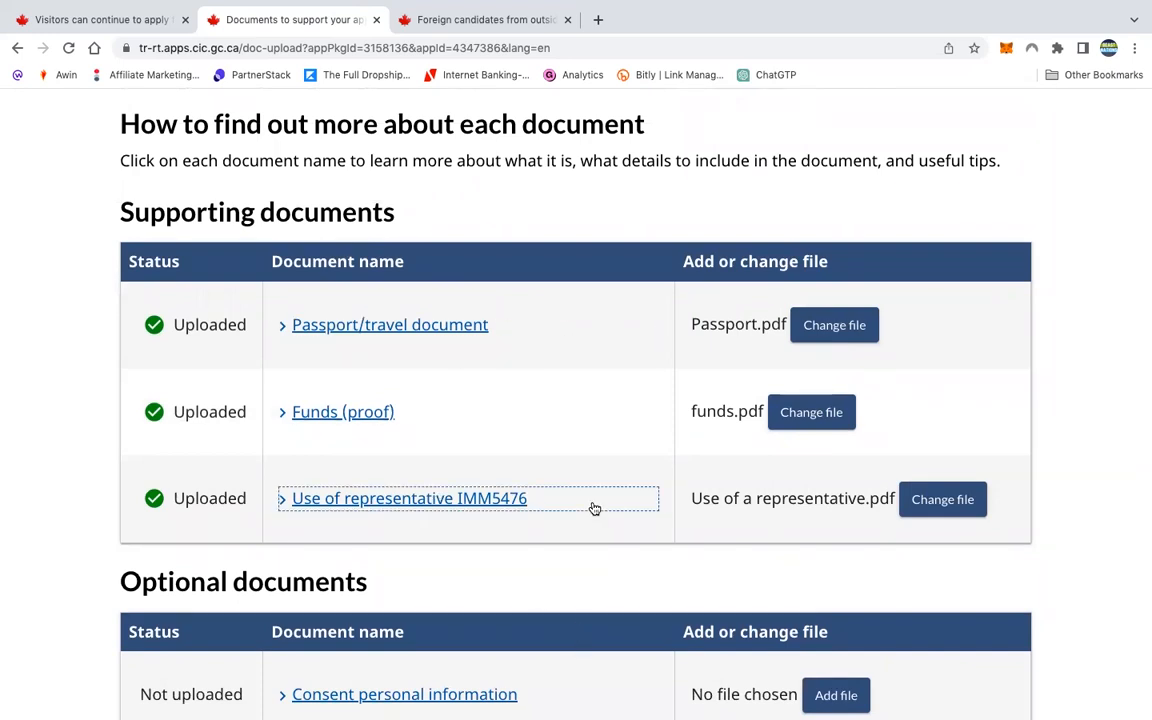
pyautogui.scroll(-3, 594, 507)
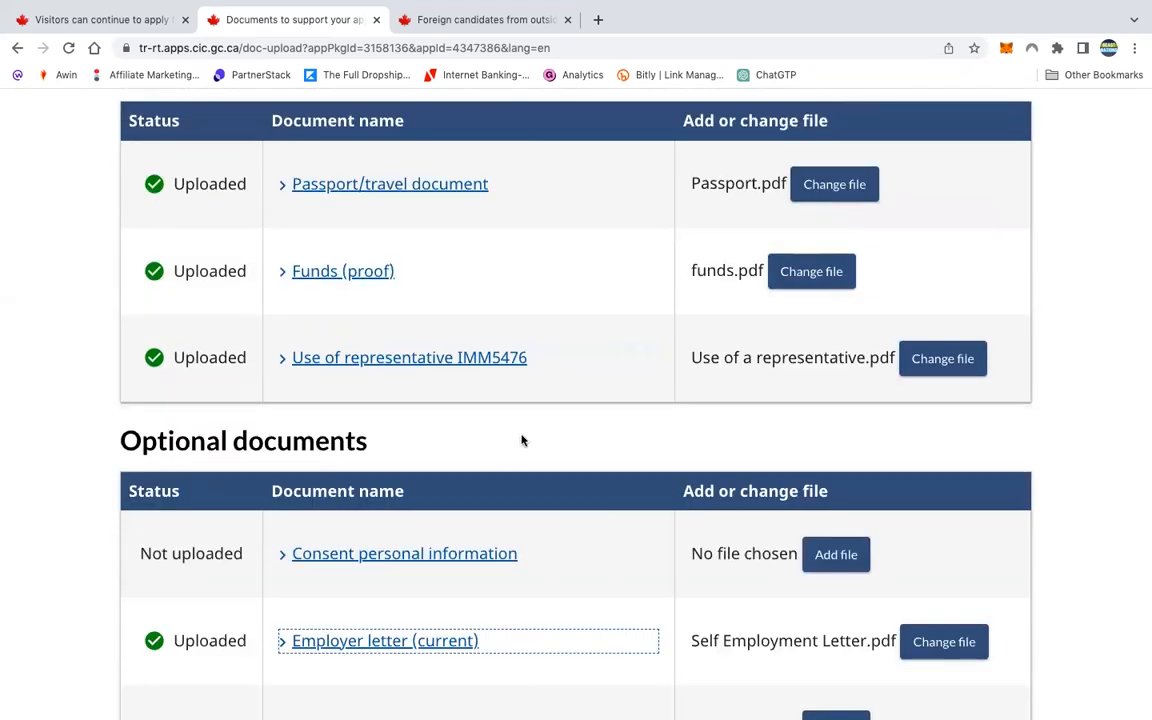
pyautogui.scroll(-2, 521, 440)
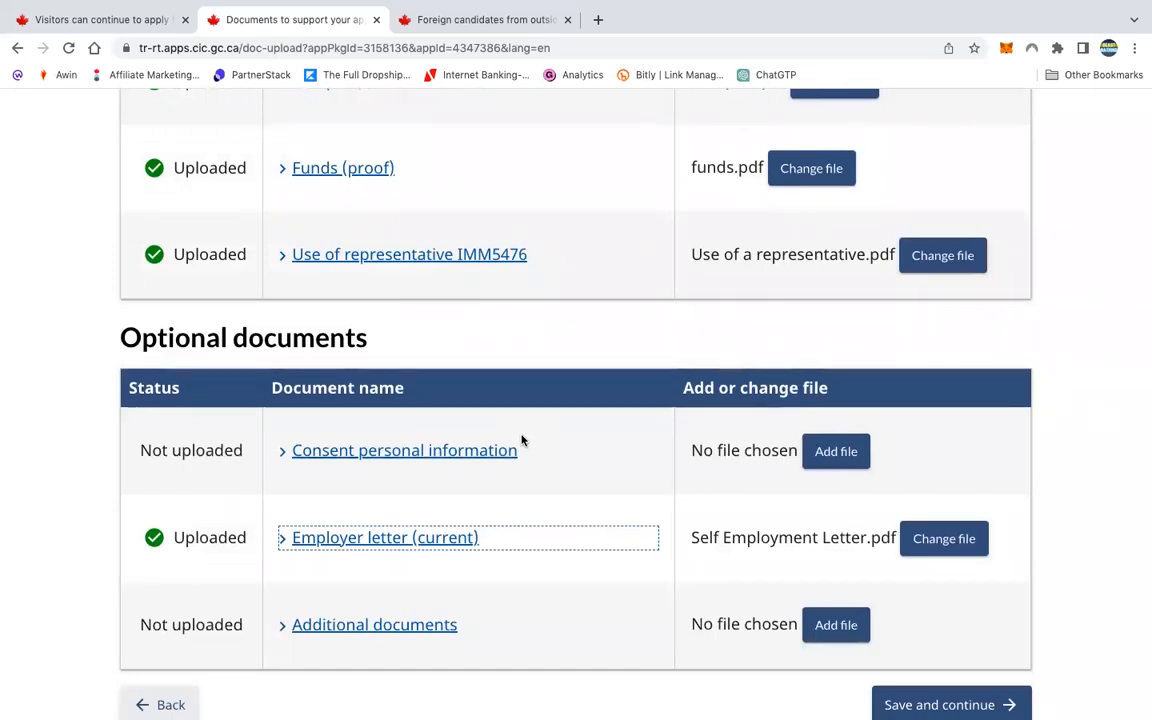
pyautogui.scroll(-3, 521, 440)
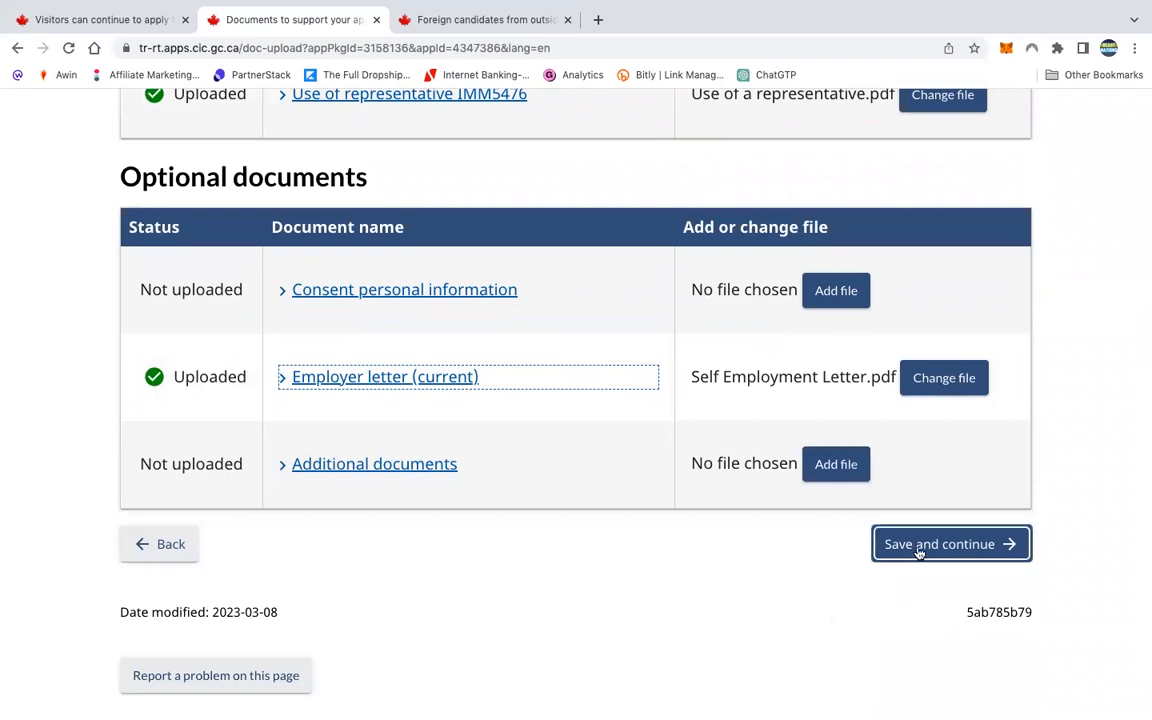
# Save the supporting documents and continue, then review the CIC contact consent question and the signature name fields of the declaration
pyautogui.click(925, 545)
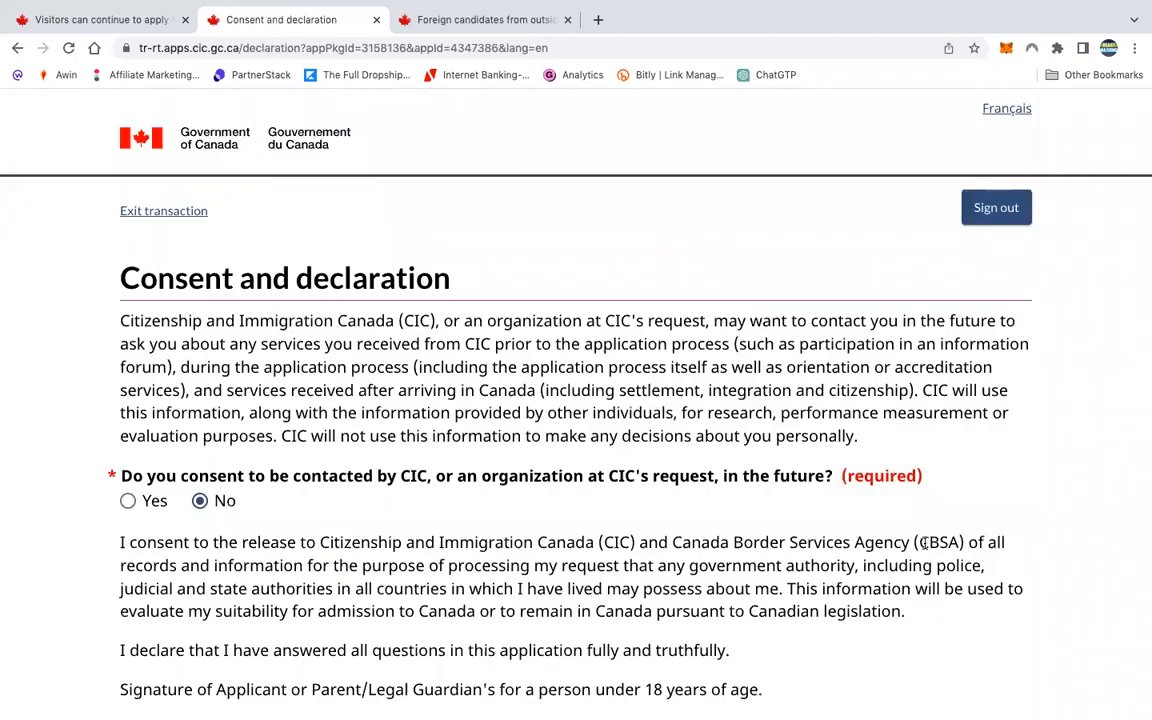
pyautogui.scroll(-2, 925, 542)
pyautogui.scroll(2, 925, 542)
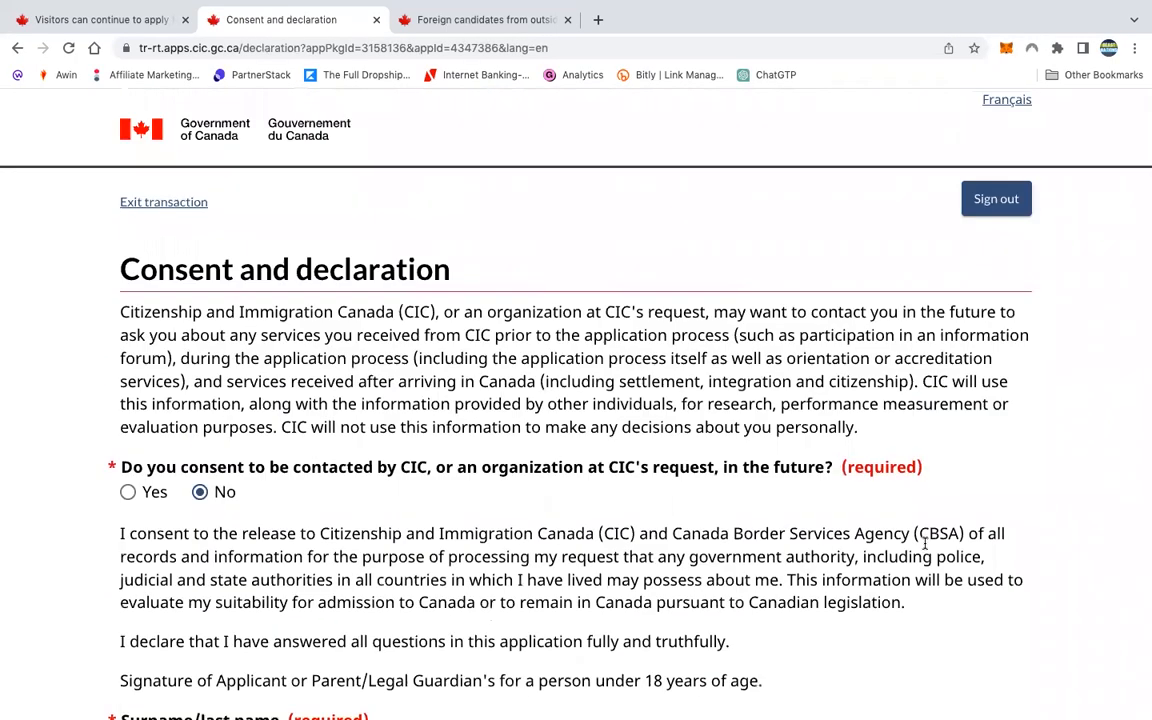
pyautogui.scroll(-3, 925, 542)
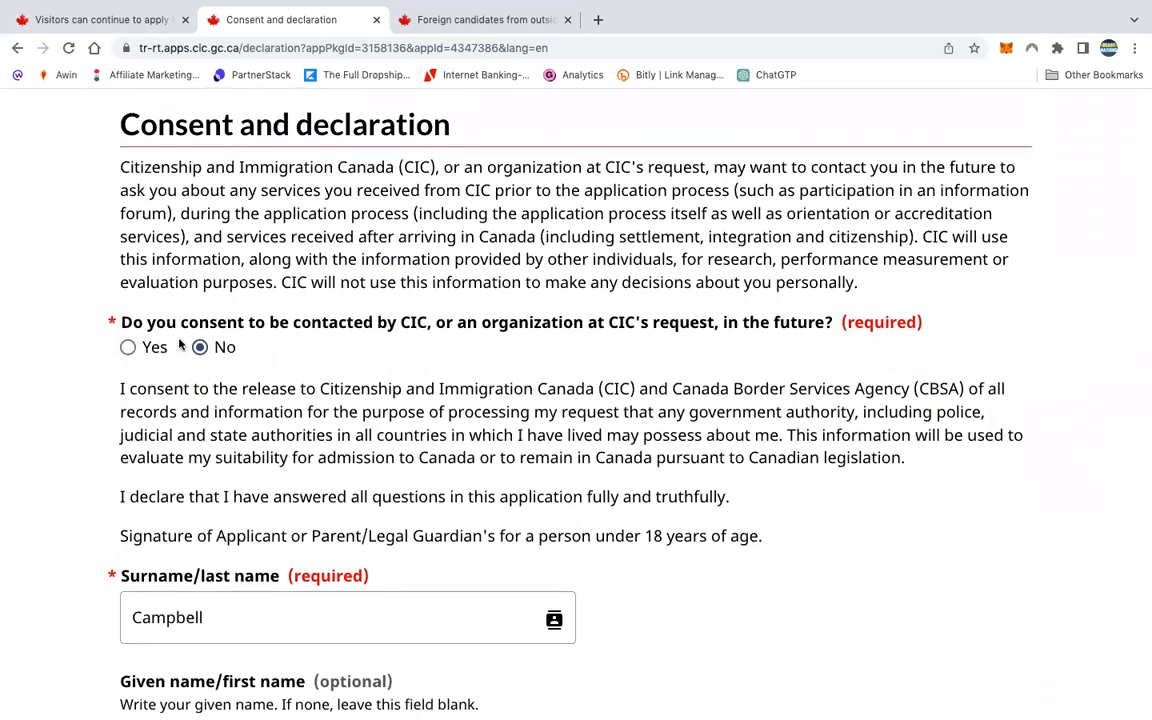
pyautogui.scroll(-3, 329, 561)
pyautogui.scroll(-3, 210, 493)
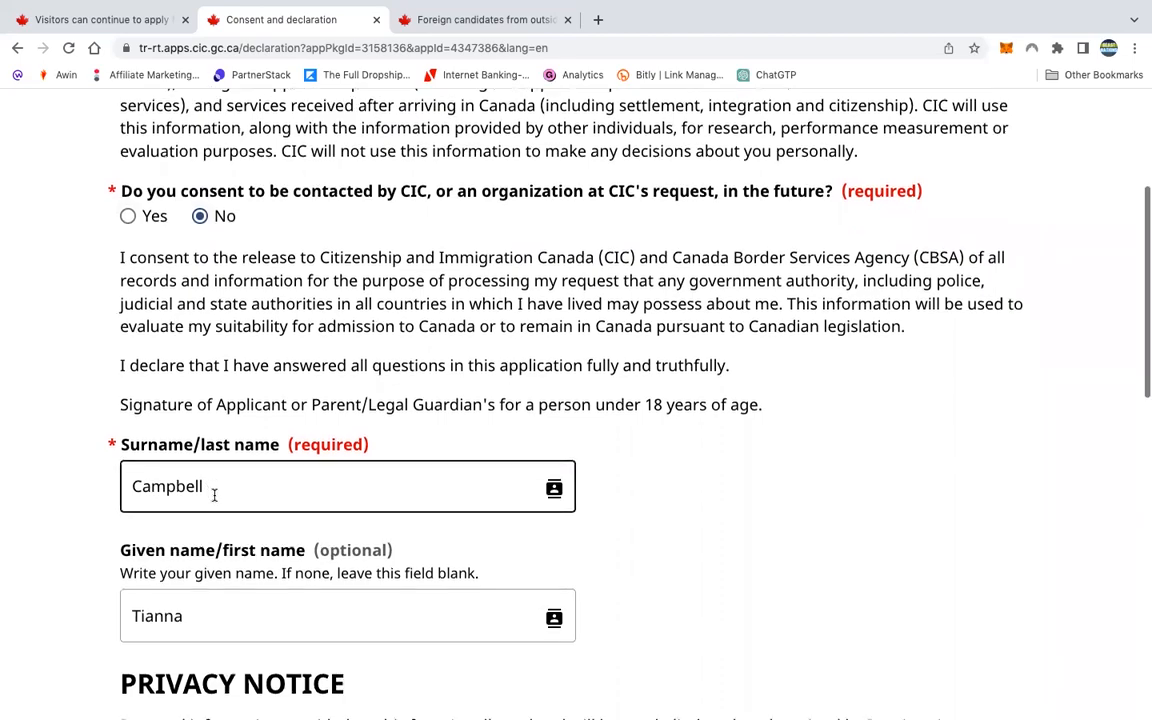
pyautogui.scroll(7, 232, 531)
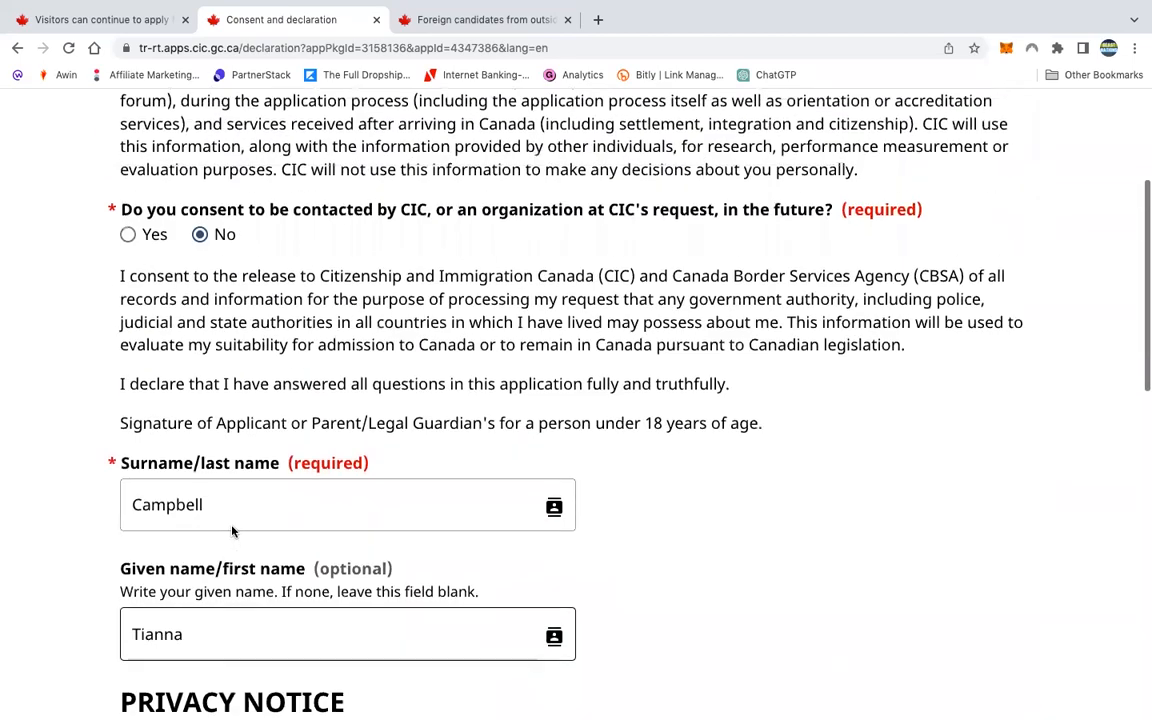
# Read the privacy notice below the applicant's name fields through to the end of the Consent and declaration page
pyautogui.scroll(-5, 232, 527)
pyautogui.scroll(-5, 232, 527)
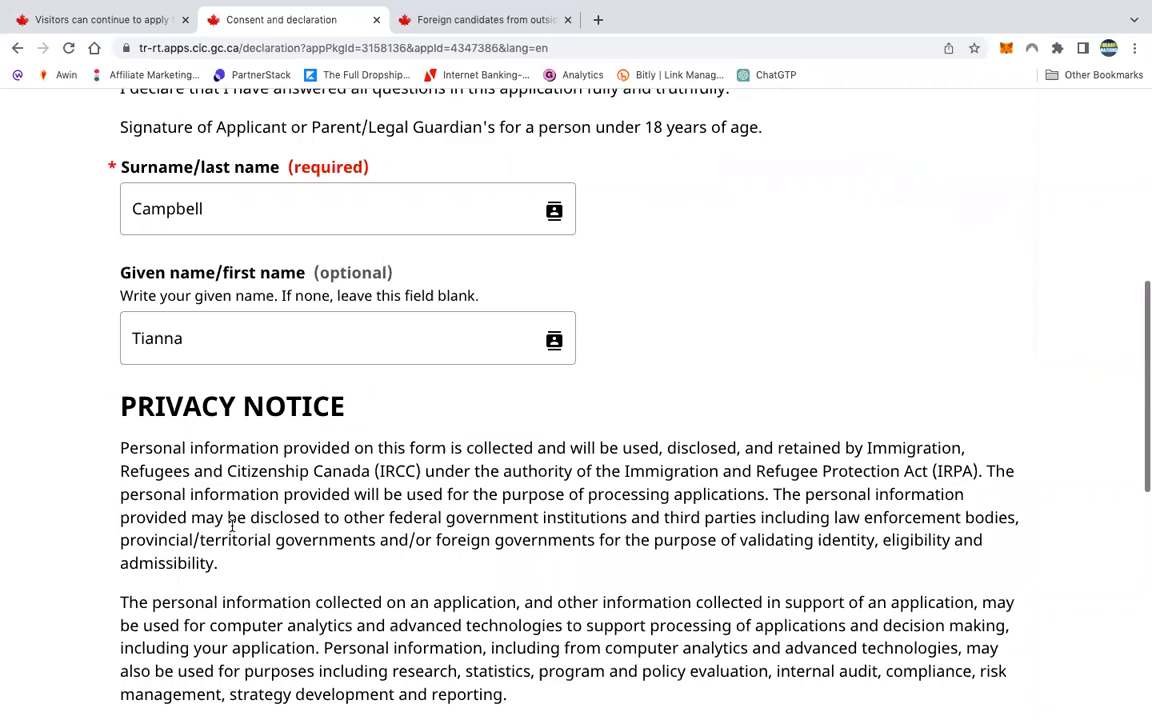
pyautogui.scroll(4, 232, 531)
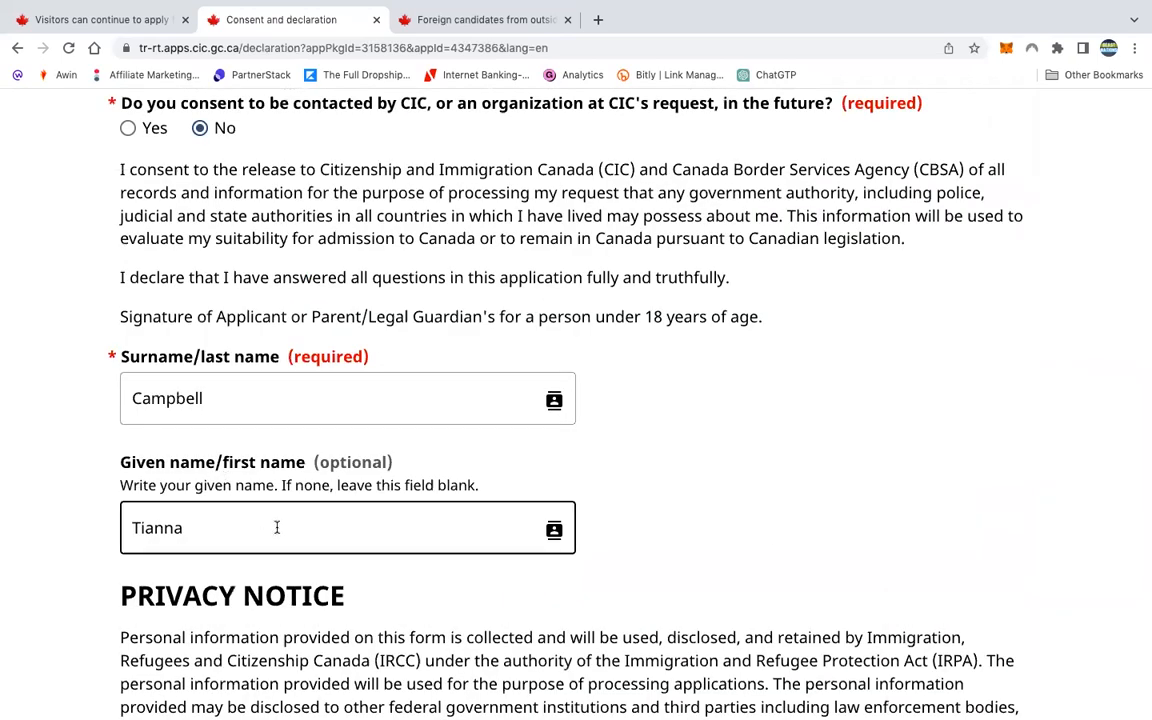
pyautogui.scroll(-1, 277, 527)
pyautogui.scroll(-8, 277, 527)
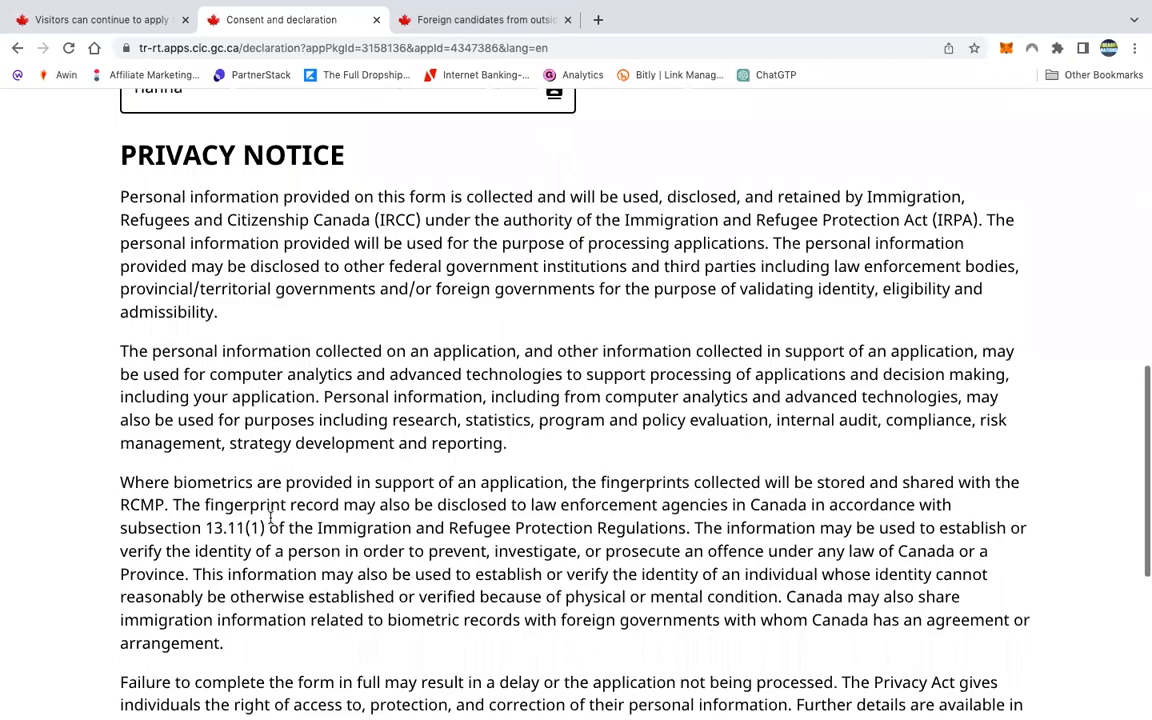
pyautogui.scroll(7, 230, 460)
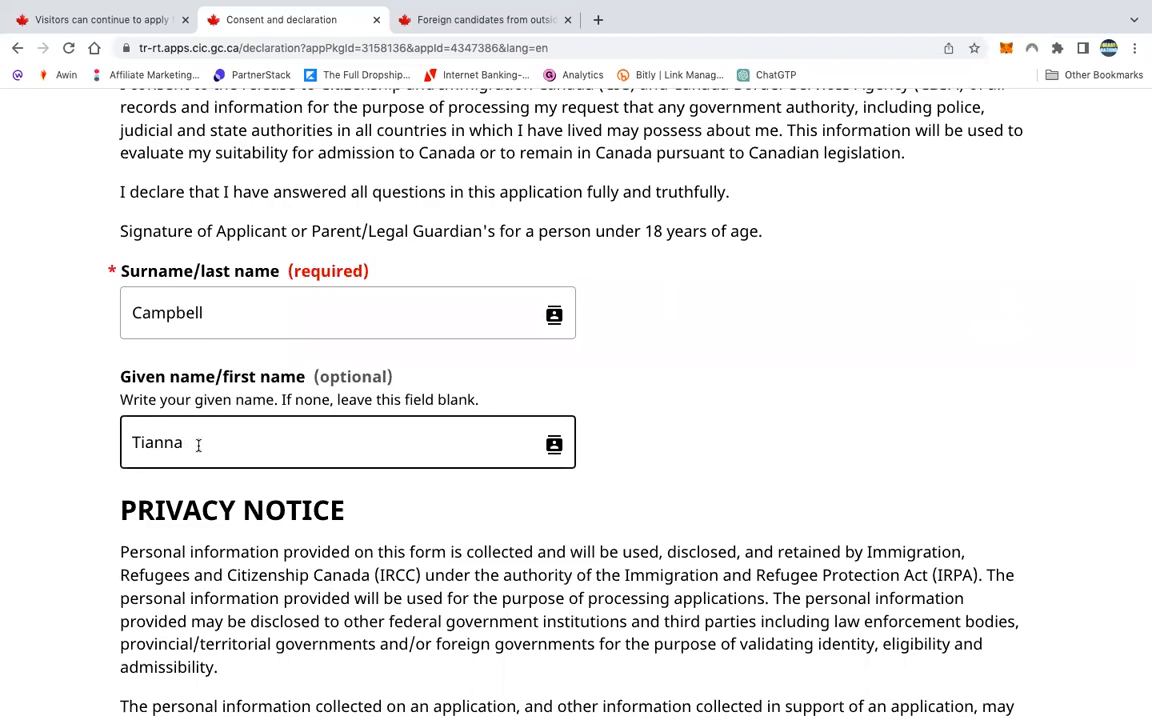
pyautogui.scroll(-7, 393, 499)
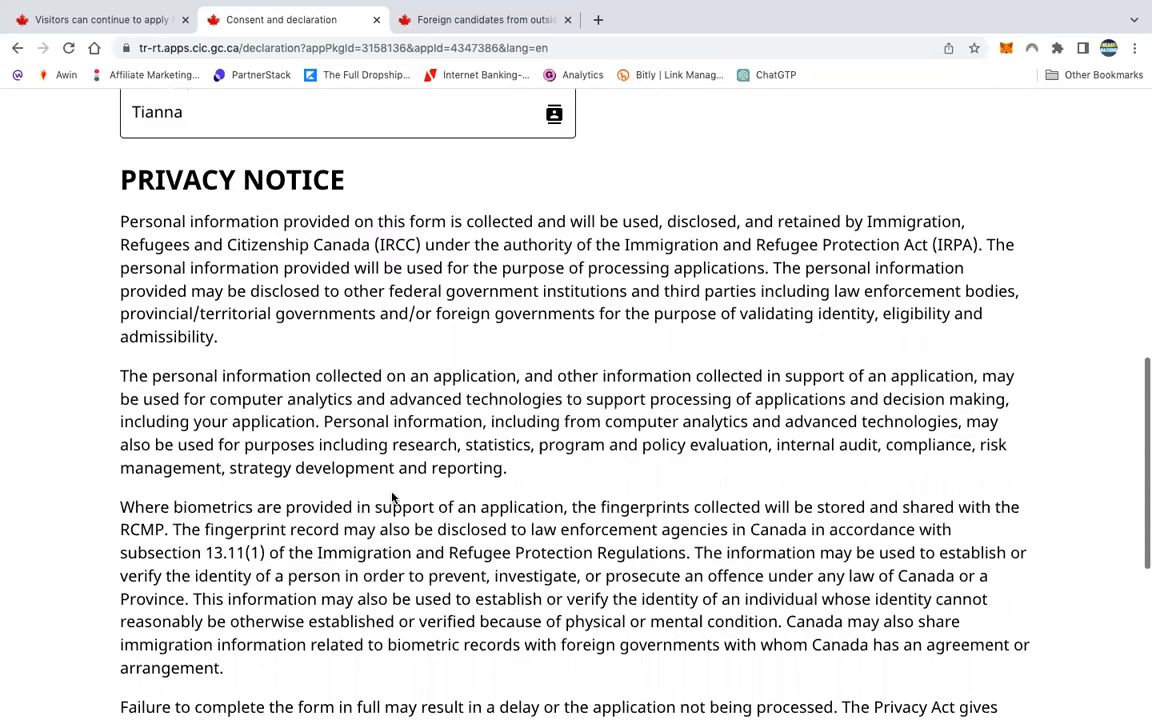
pyautogui.scroll(-5, 393, 499)
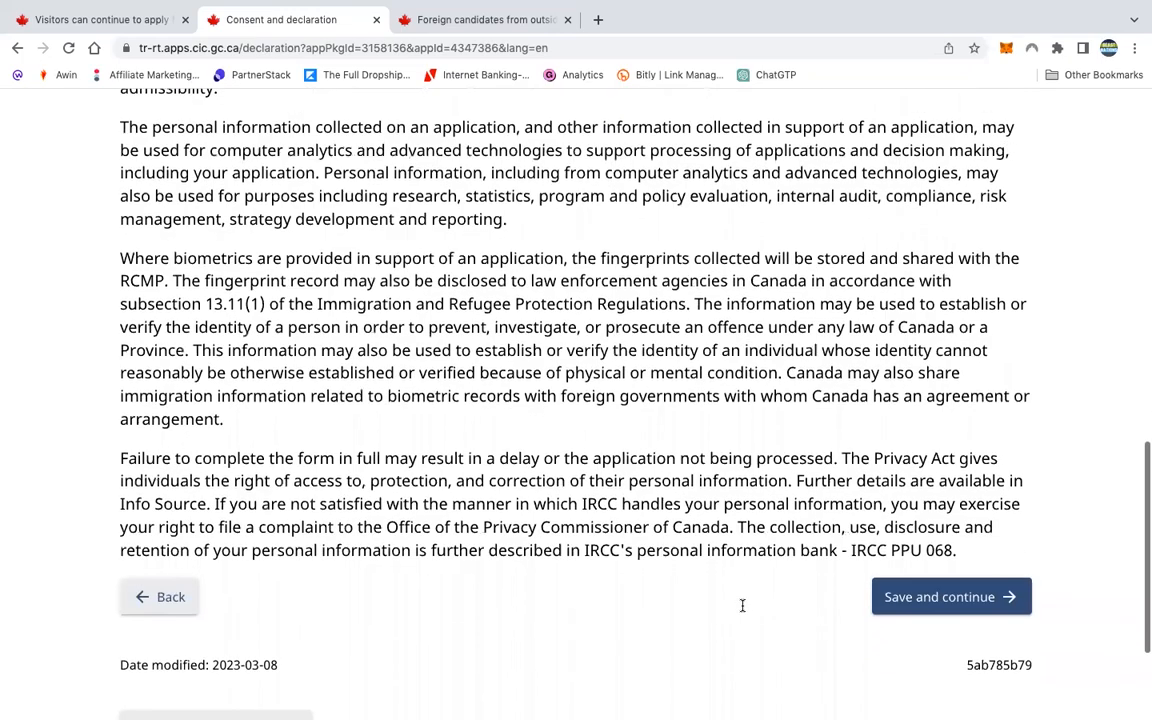
# Save the consent and declaration, continue past the visitor visa and biometrics fees, and start the cardholder name entry at checkout
pyautogui.click(940, 605)
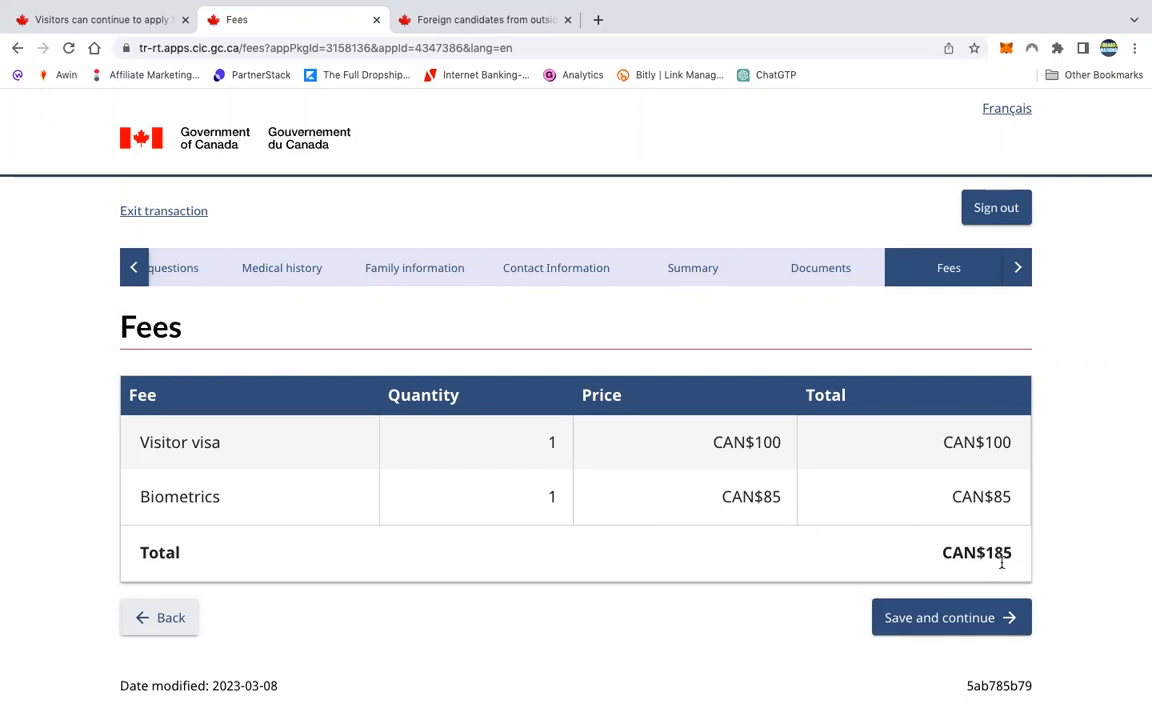
pyautogui.click(941, 617)
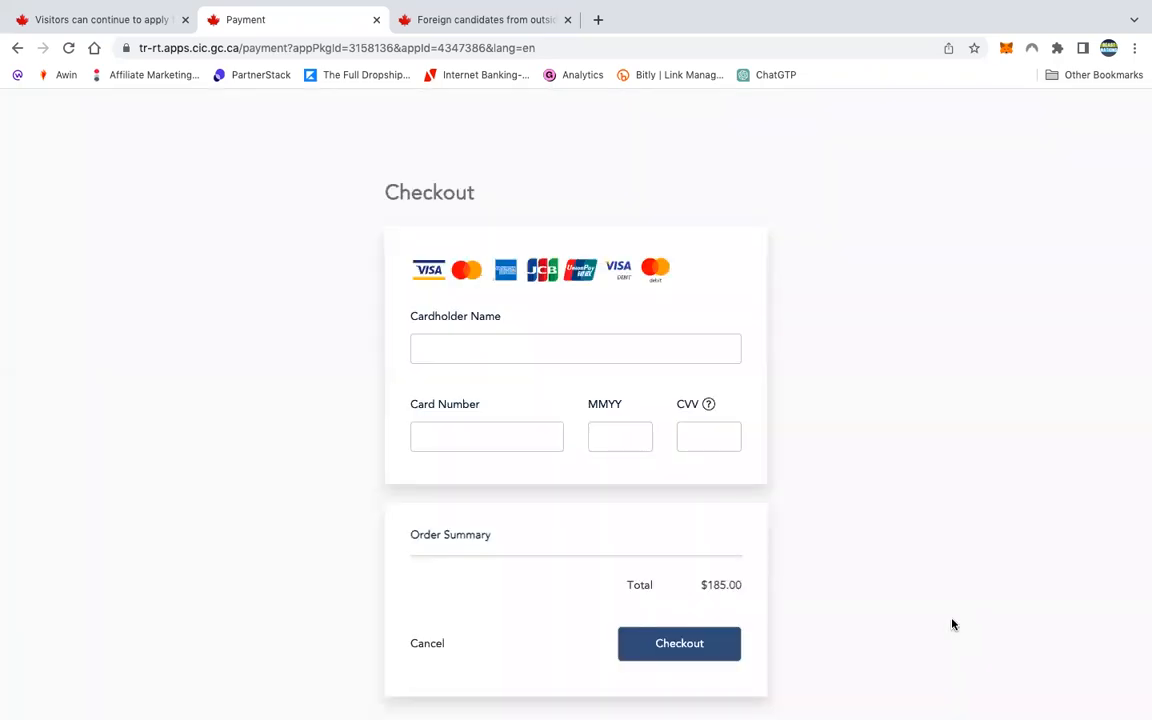
pyautogui.click(607, 343)
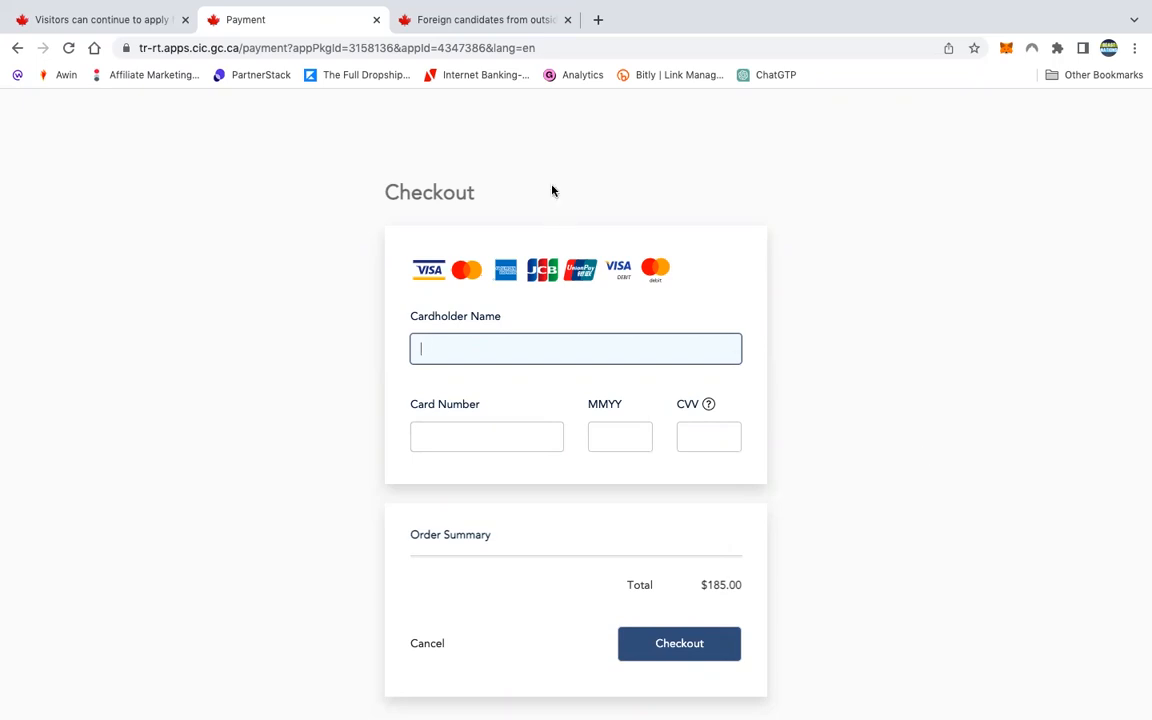
# Return to the notice on visitors applying for work permits and highlight the policy's extended end date, February 28, 2025
pyautogui.click(90, 14)
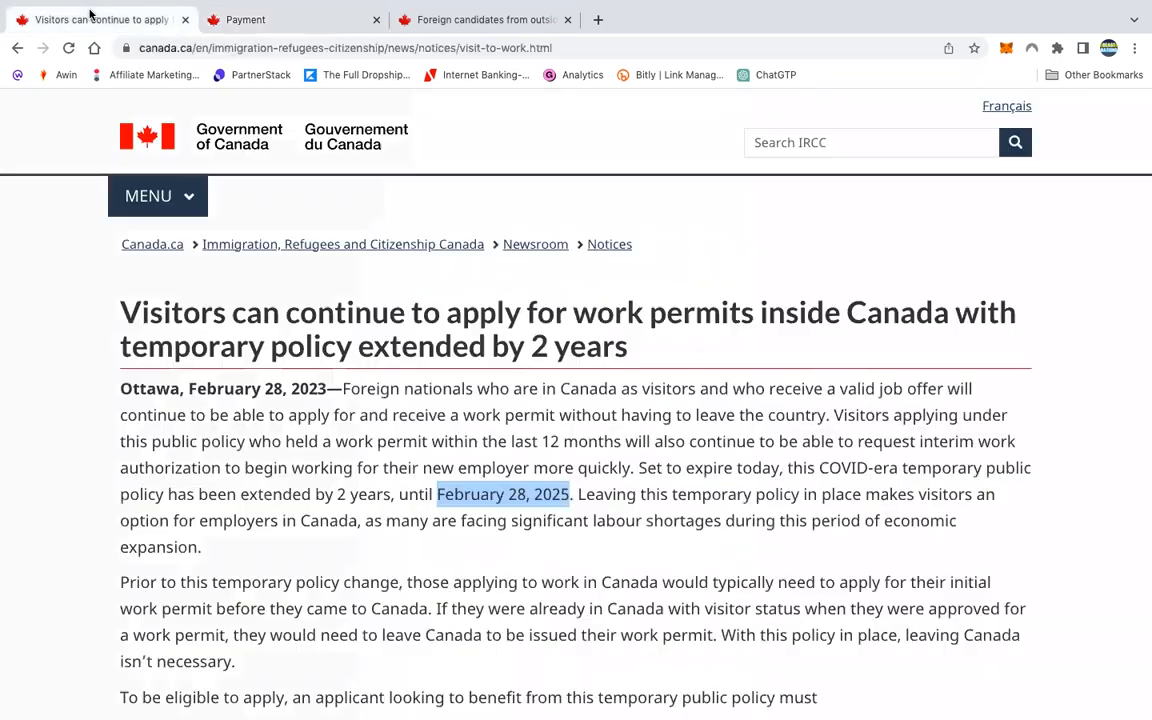
pyautogui.click(410, 555)
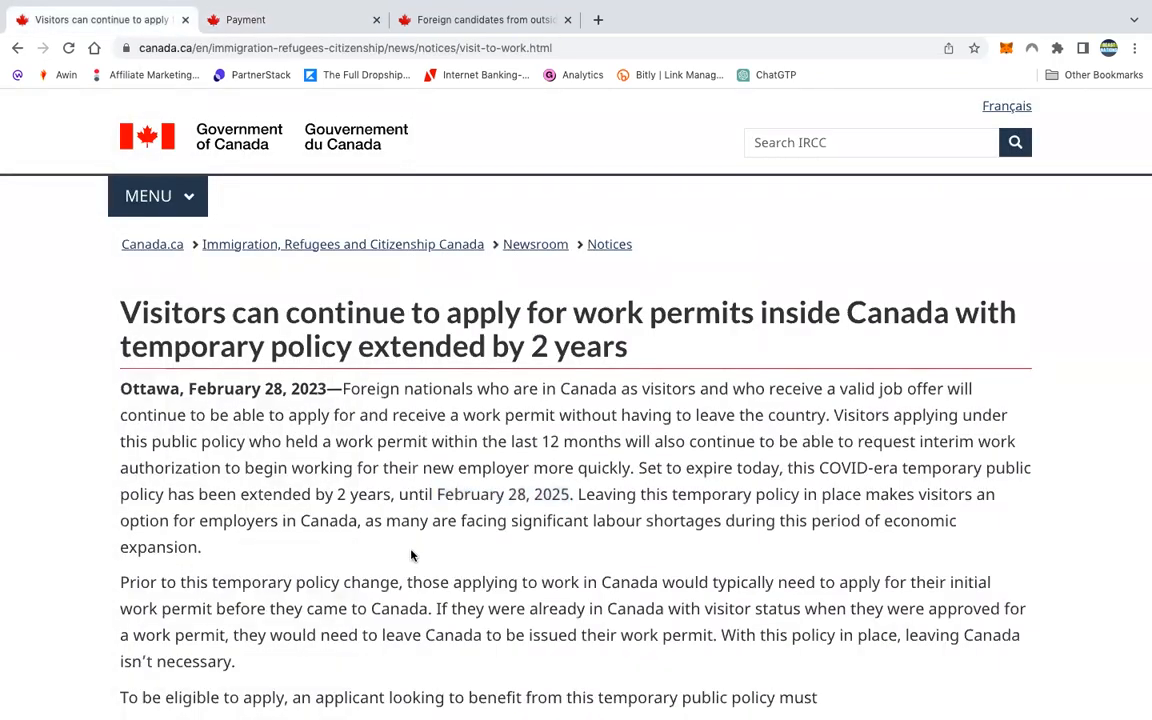
pyautogui.scroll(-2, 469, 418)
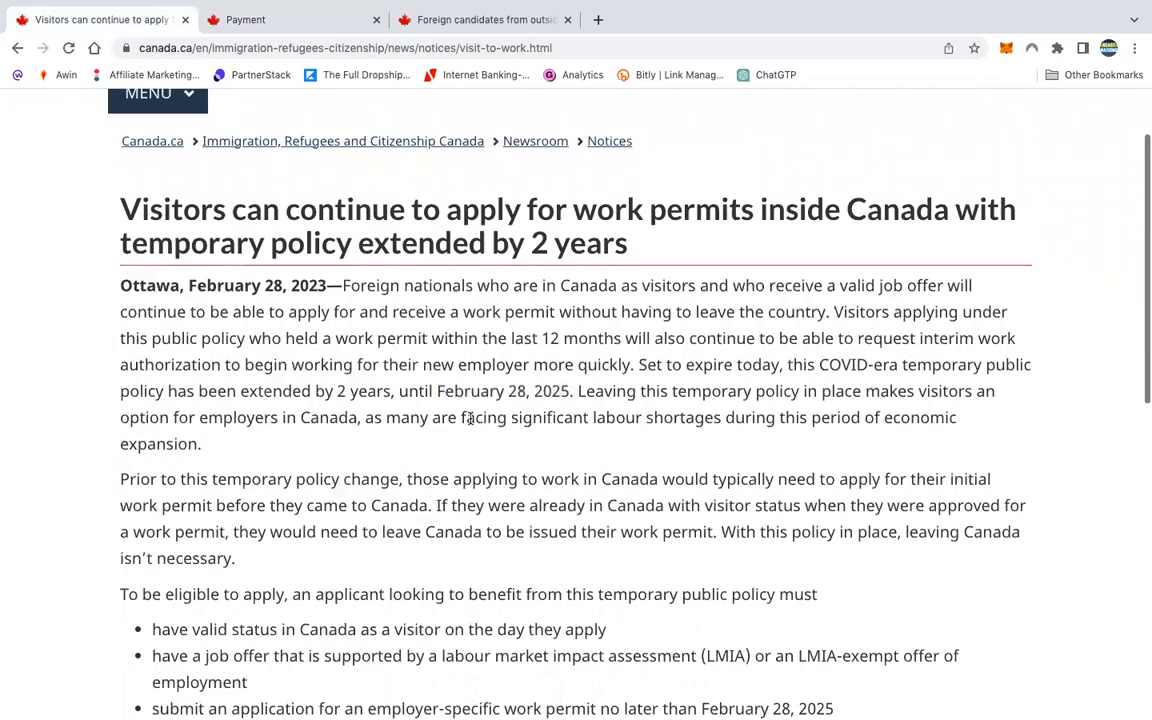
pyautogui.scroll(2, 494, 353)
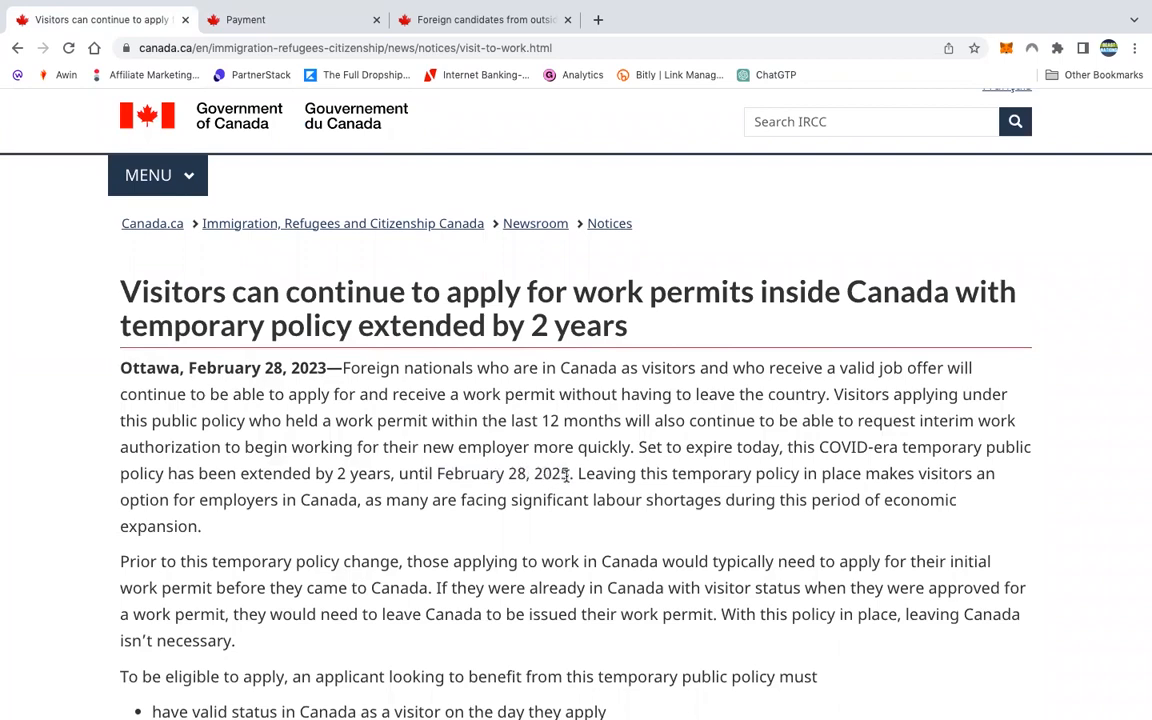
pyautogui.moveTo(567, 474); pyautogui.dragTo(436, 474)
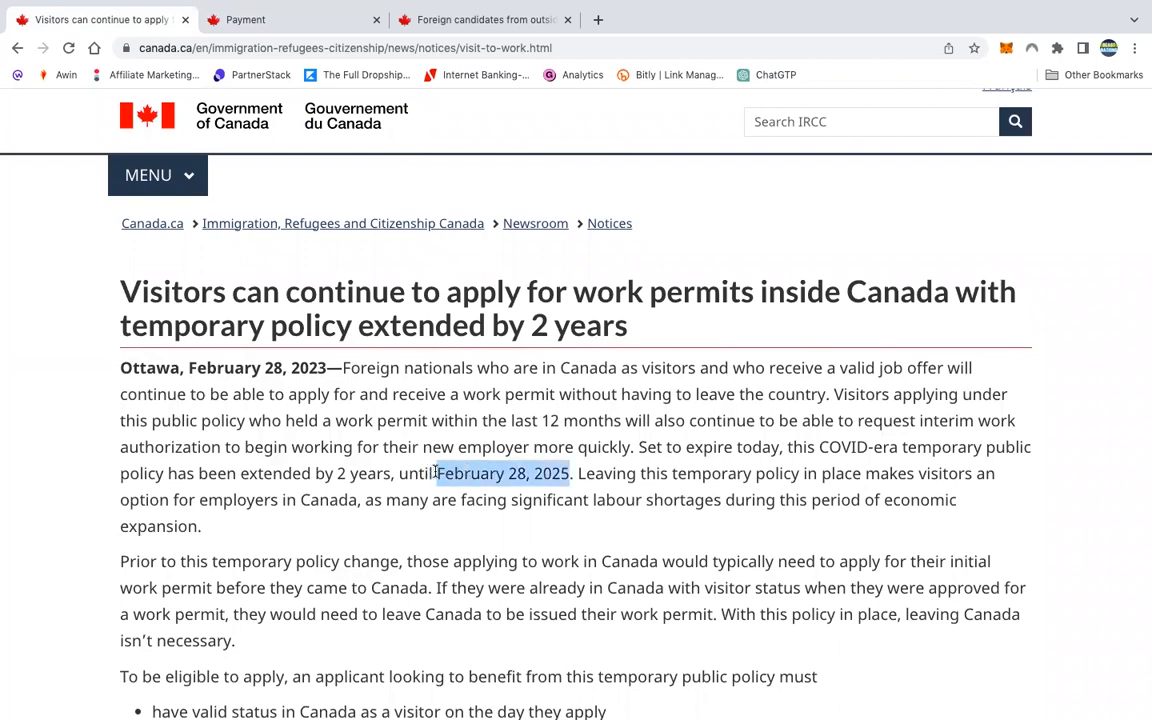
# Revisit the Job Bank foreign candidates page, and go back to the work permit notice to view its eligibility conditions
pyautogui.click(455, 24)
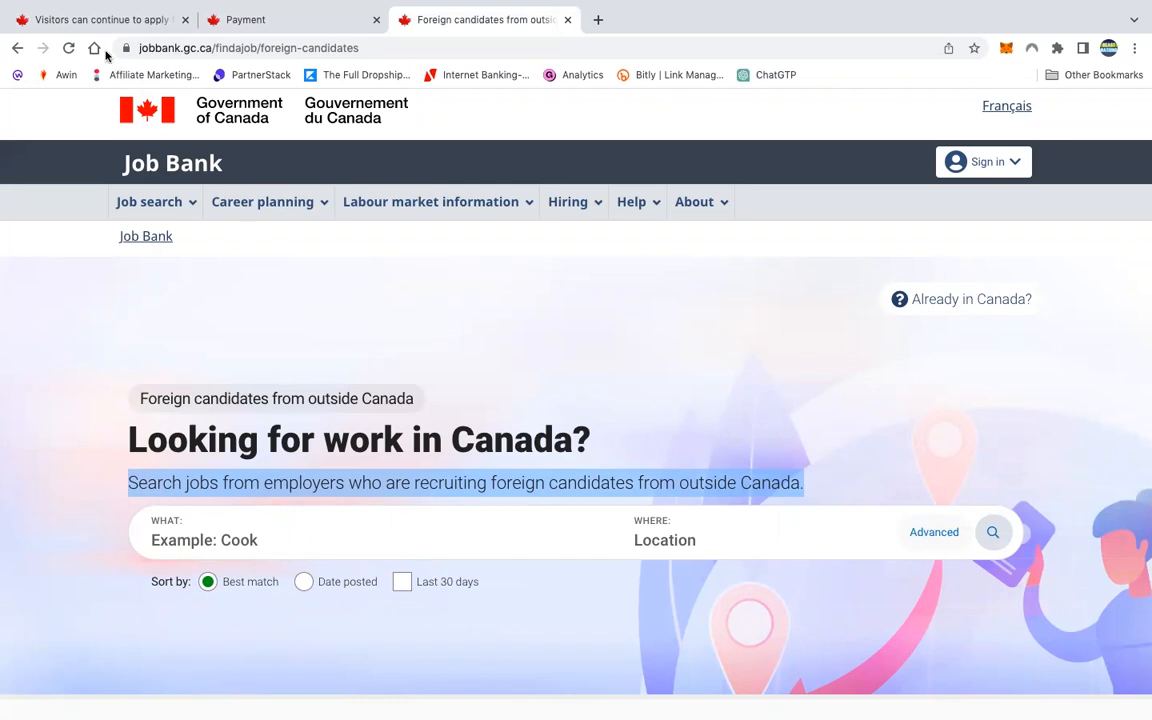
pyautogui.click(91, 19)
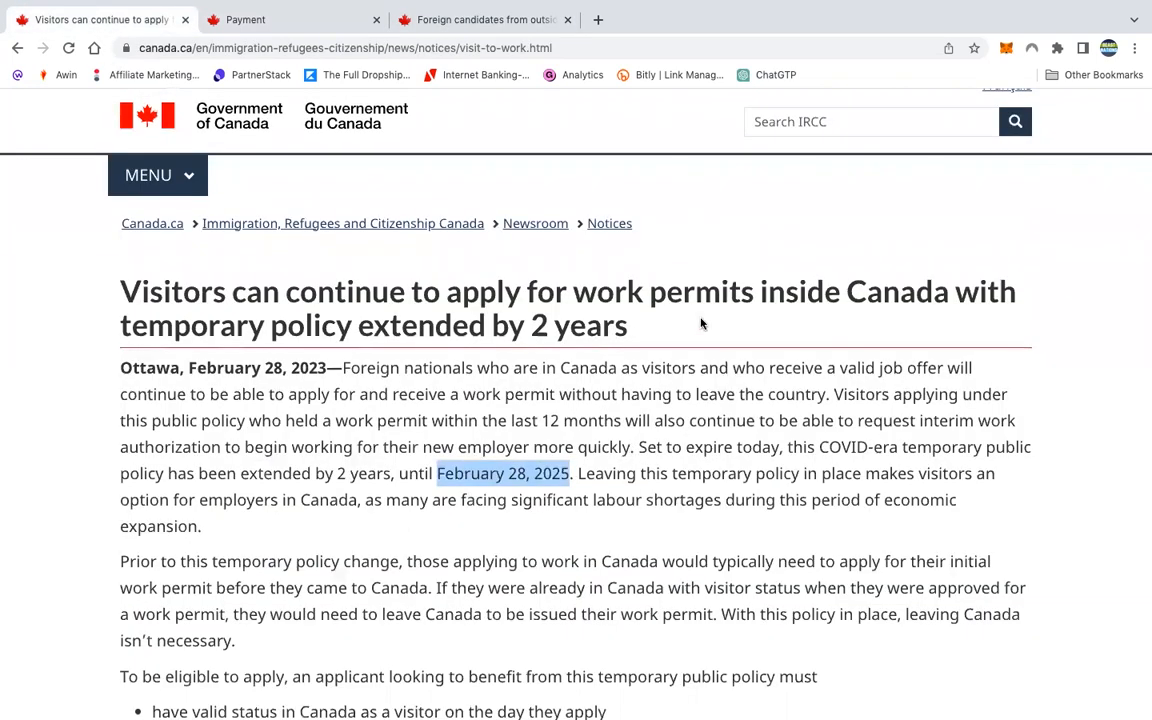
pyautogui.click(632, 298)
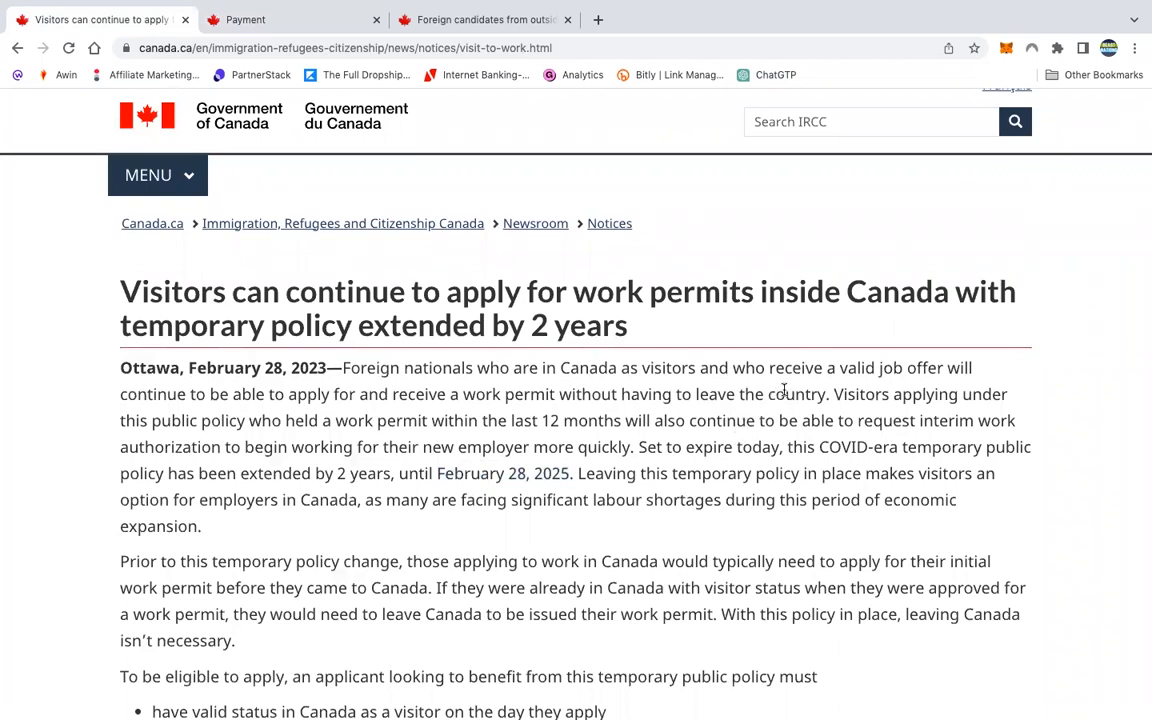
pyautogui.scroll(-3, 803, 479)
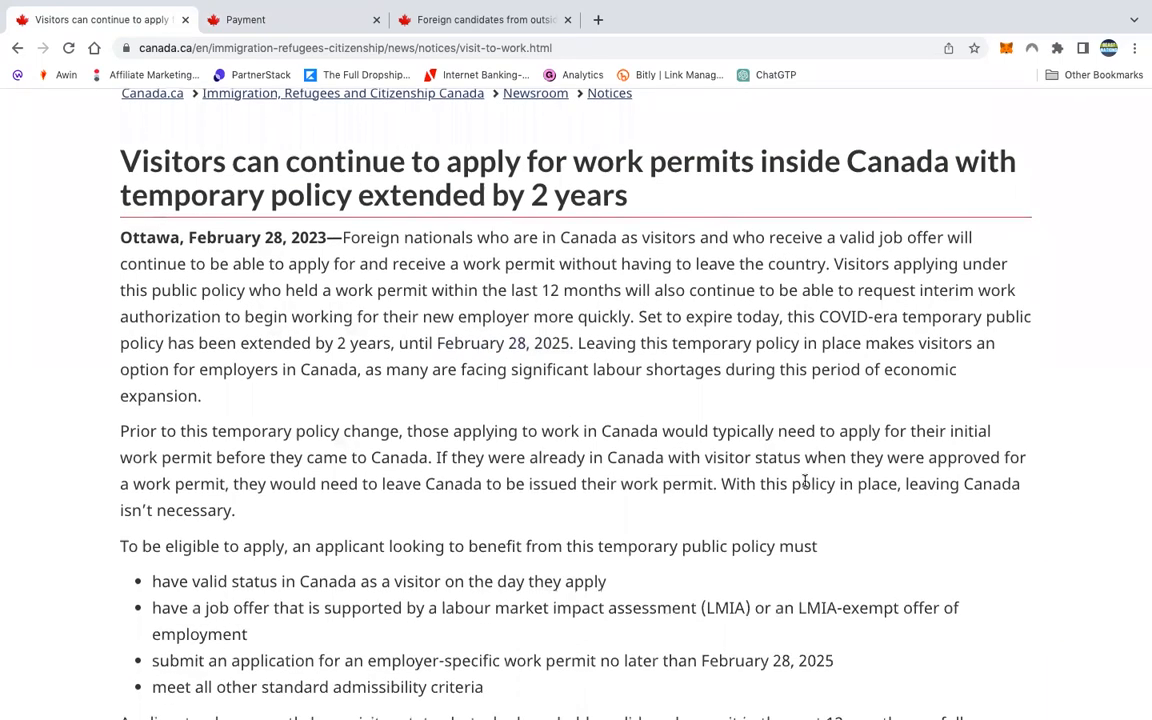